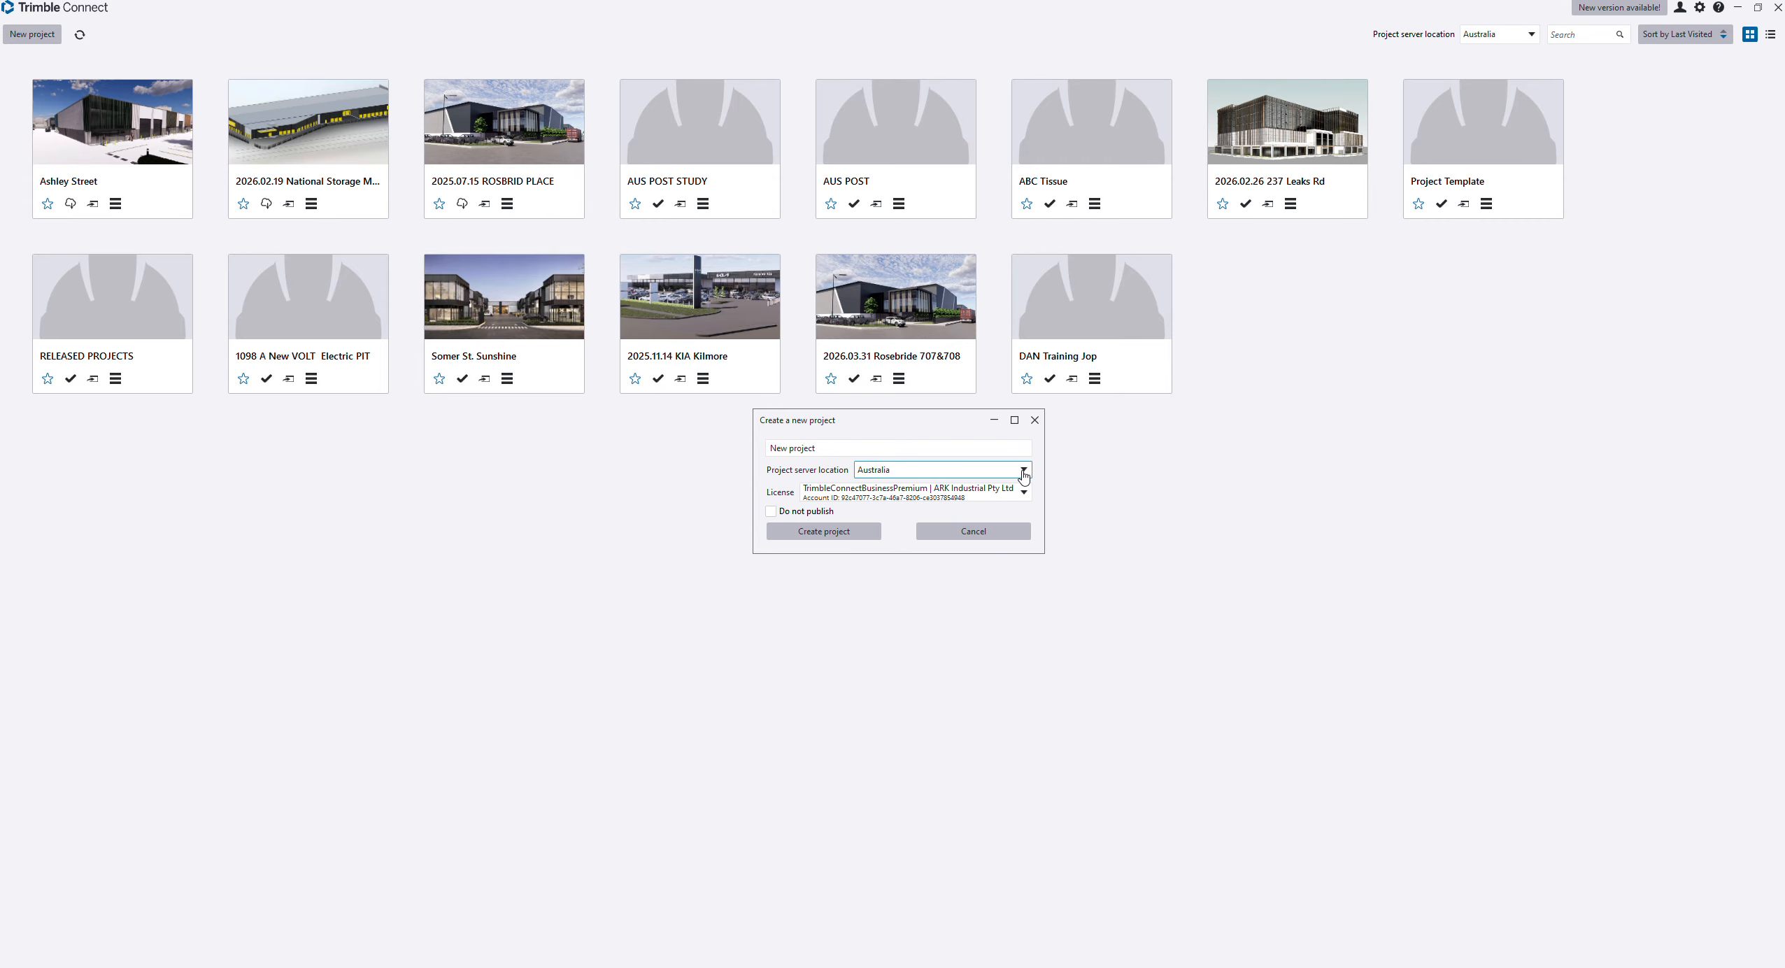
Step: Check the license options offered for a new project, and dismiss the dialog without creating one
click(1025, 493)
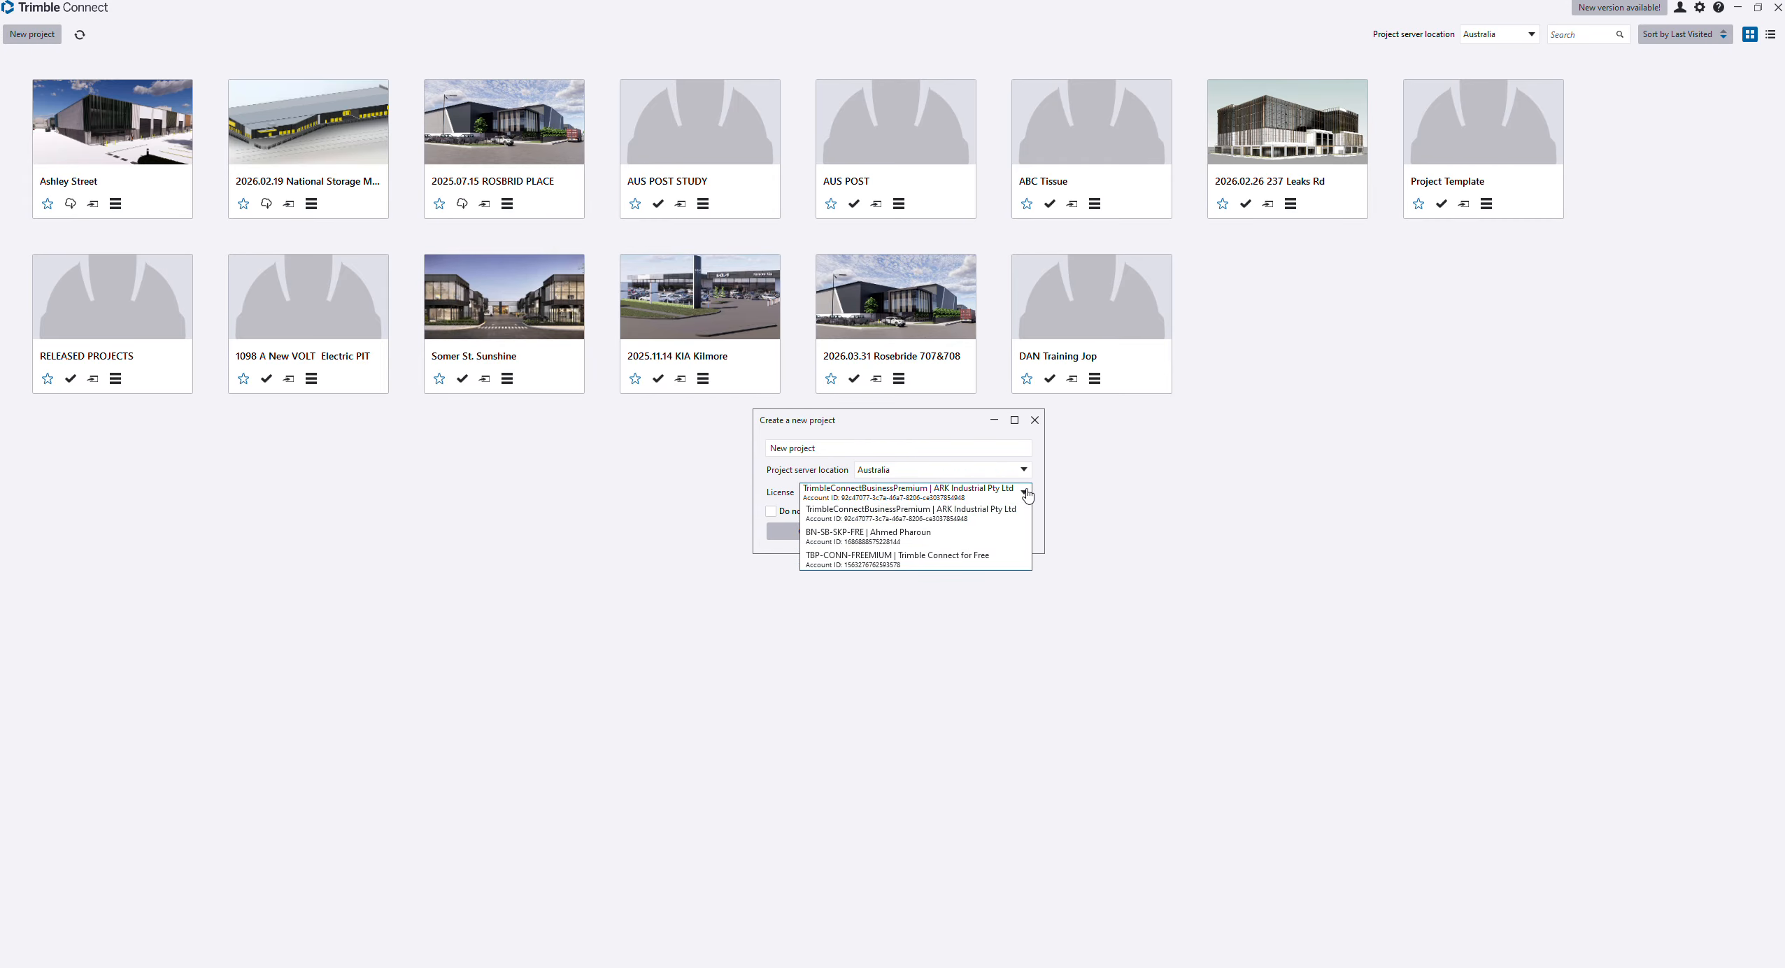
click(1152, 523)
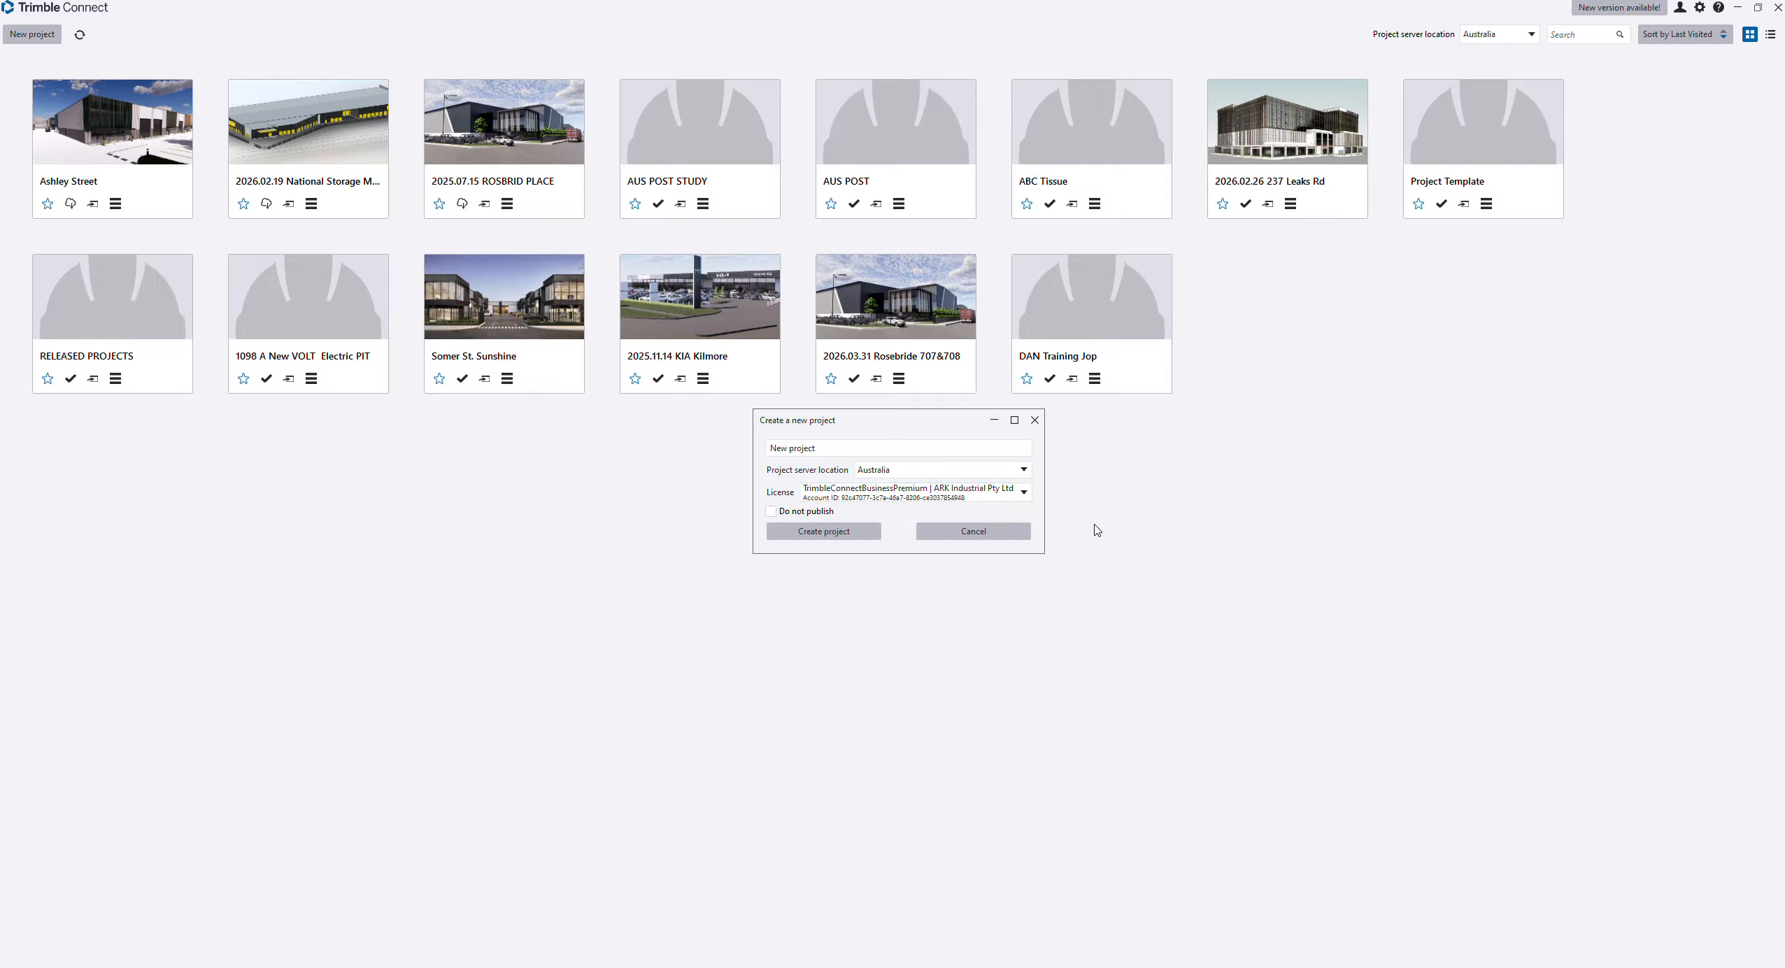
click(971, 543)
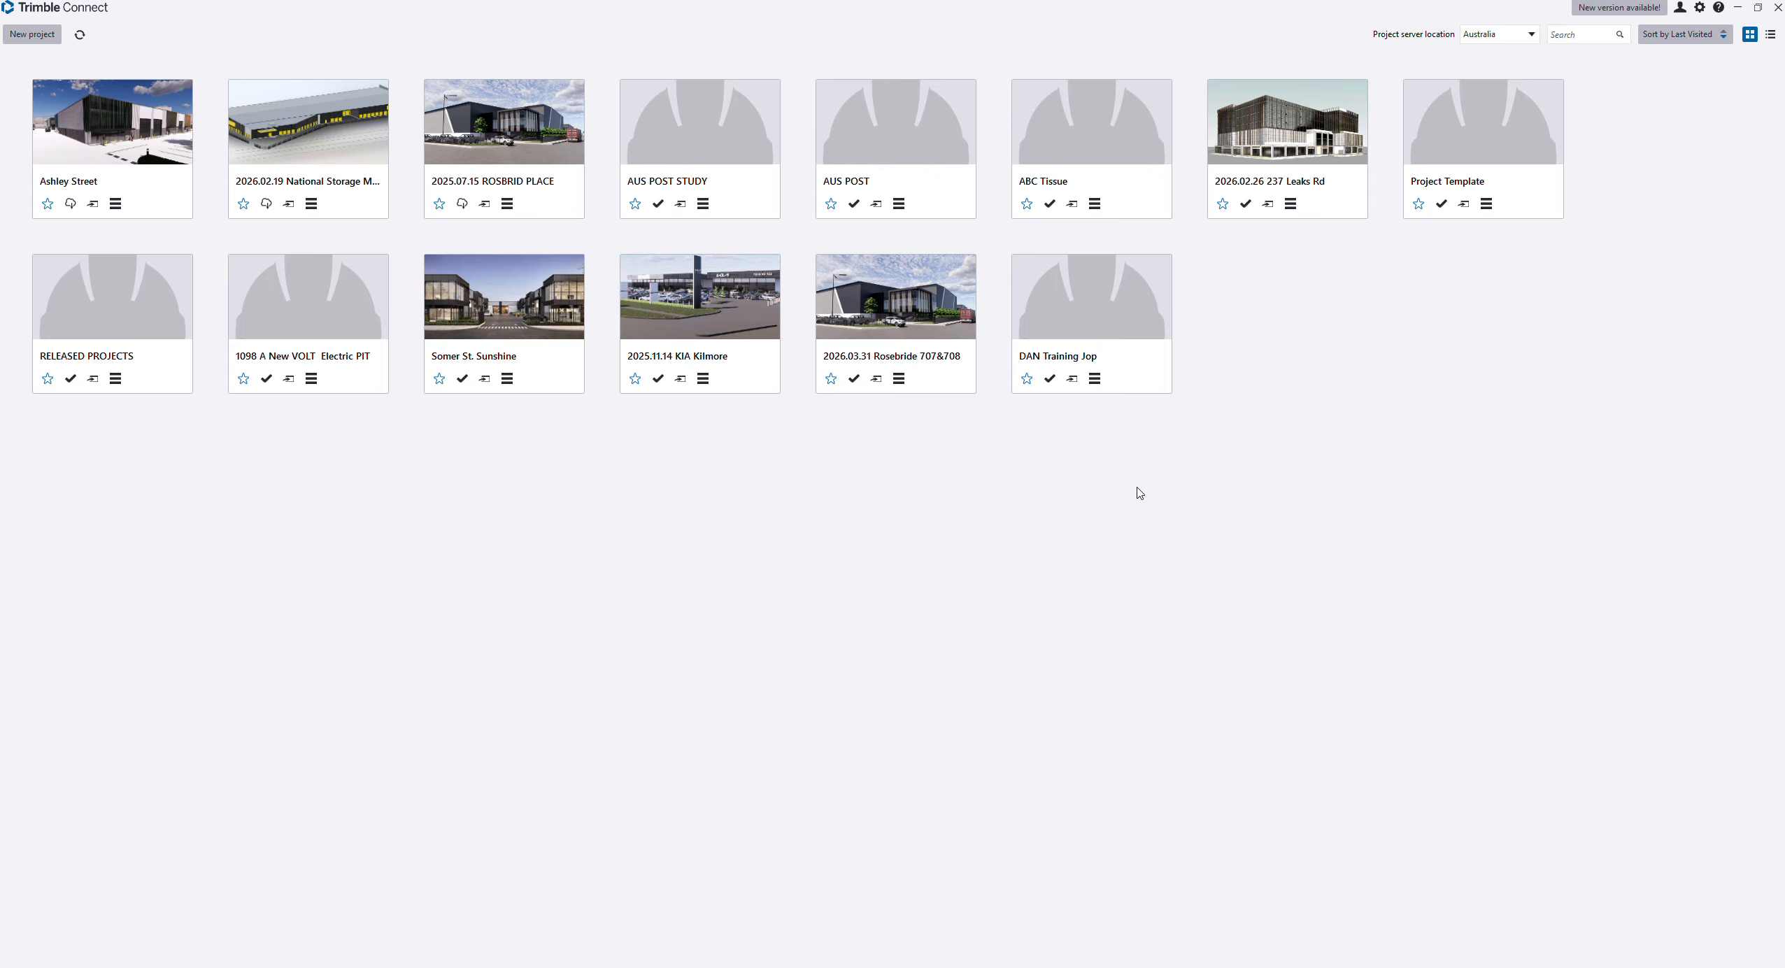
Step: Open the DAN Training Jop project, view it online in the browser and go to the list of all projects
click(1088, 316)
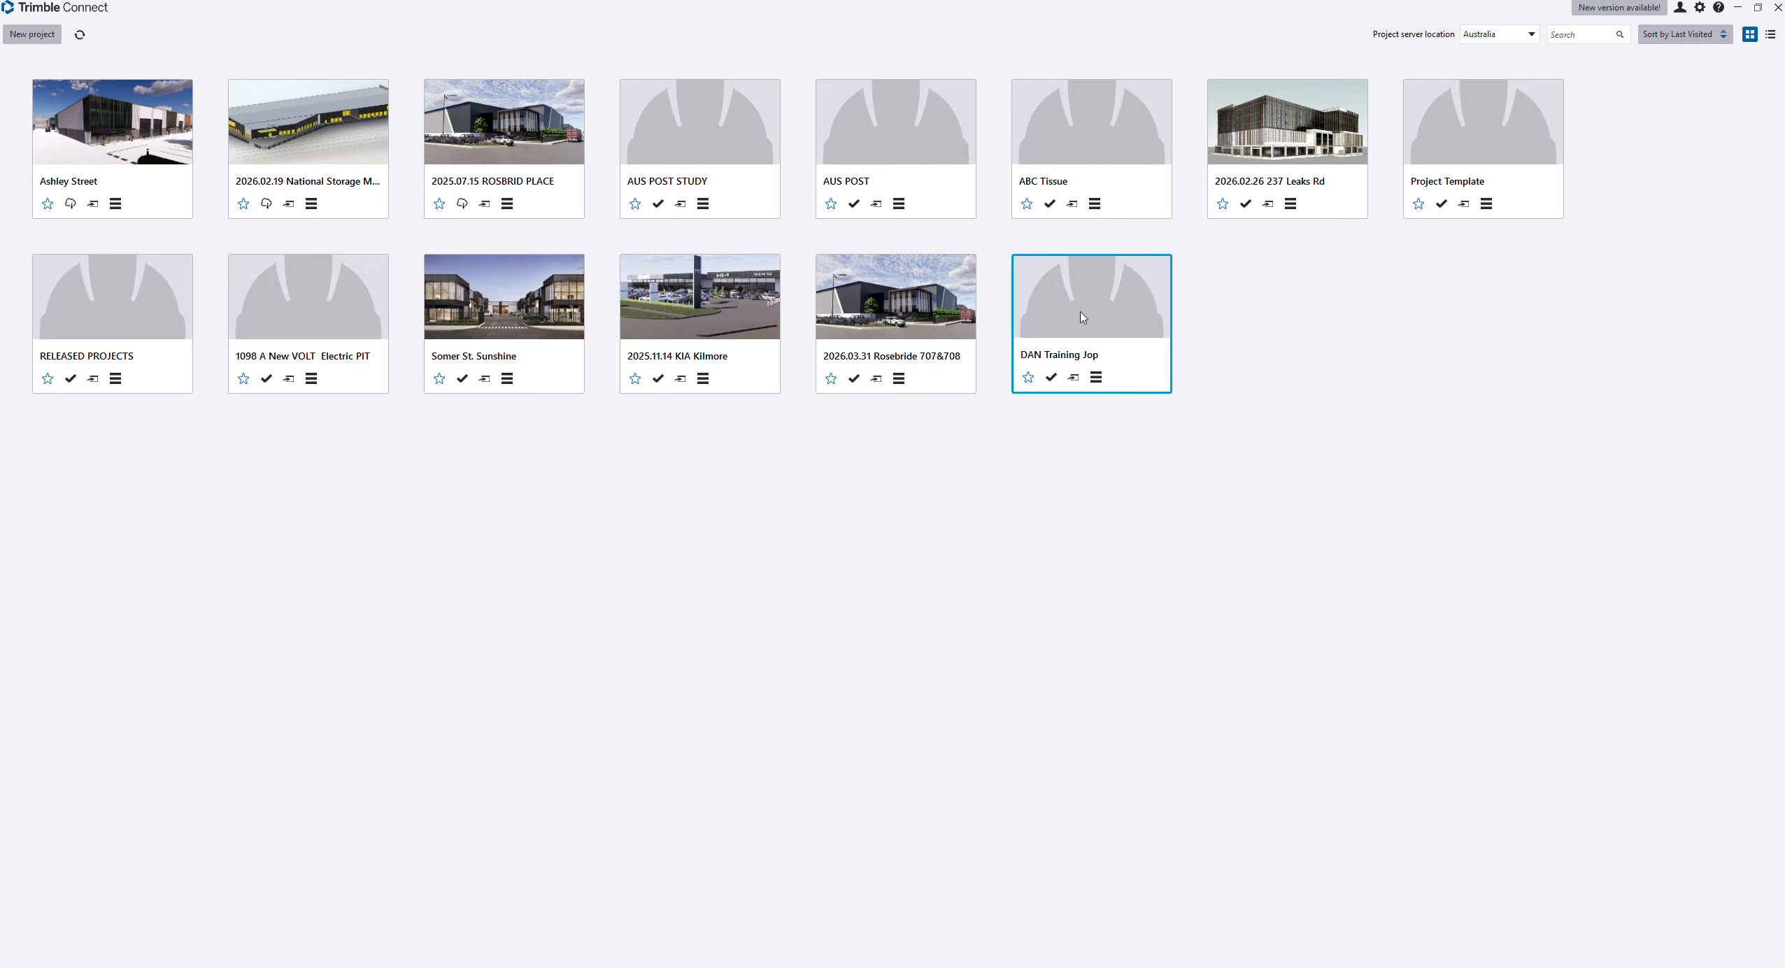
click(1616, 53)
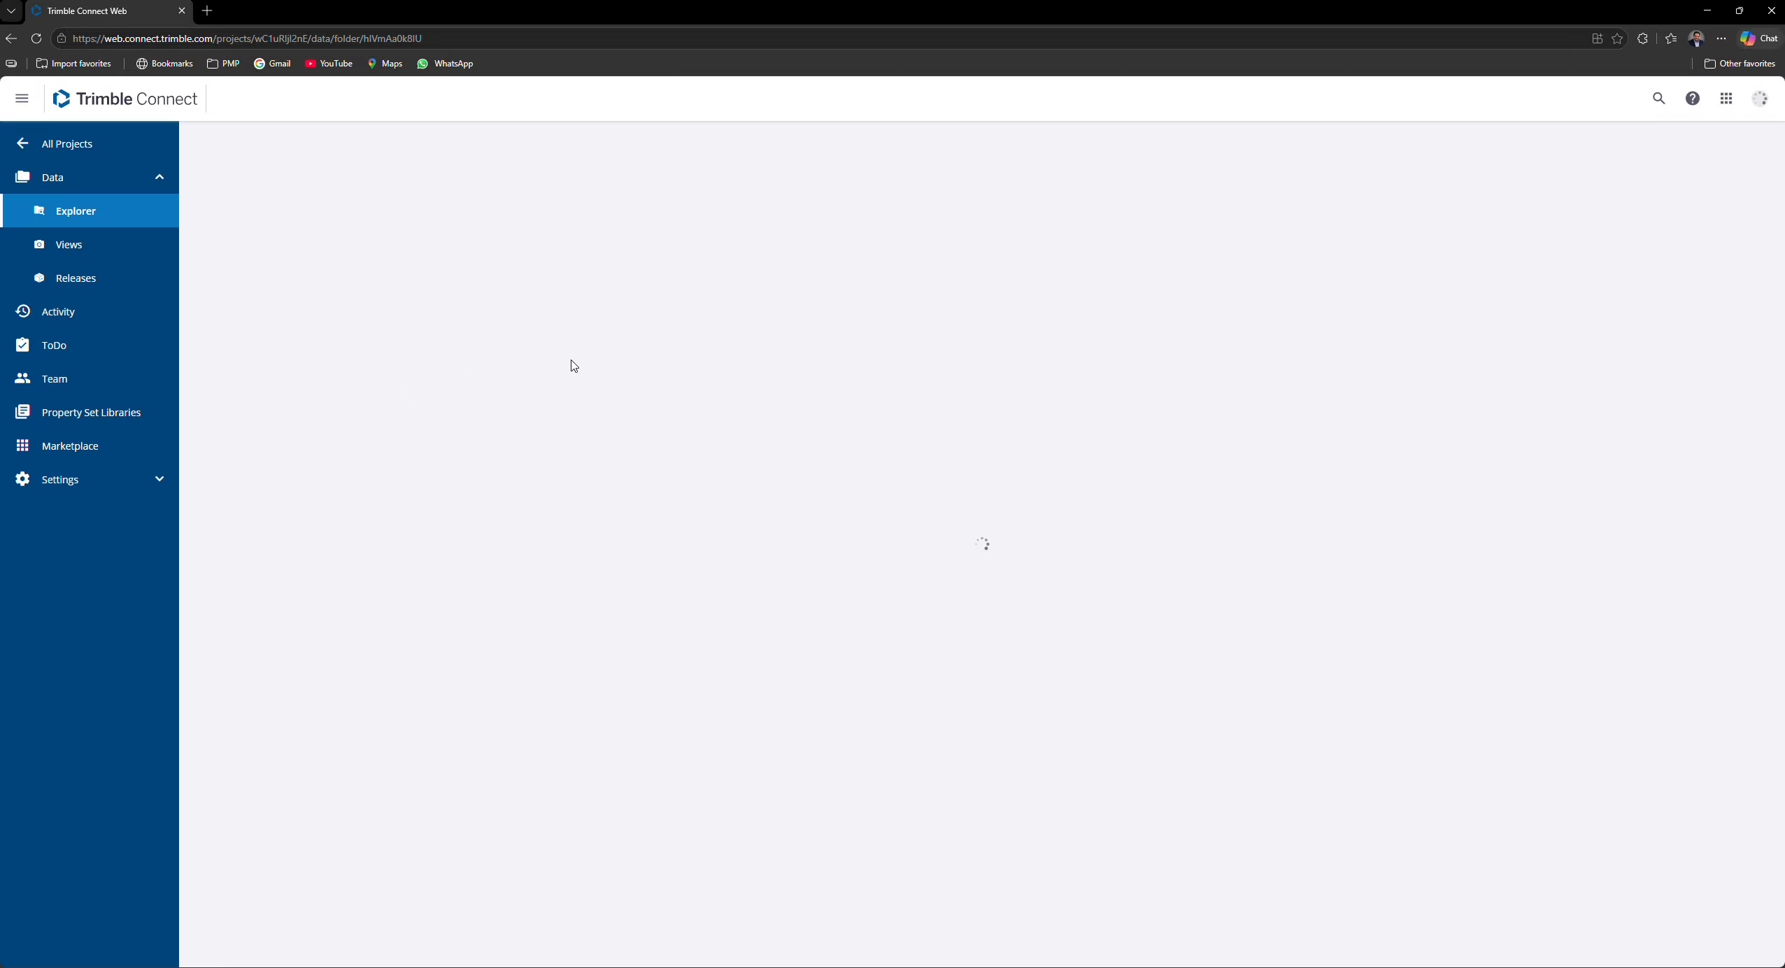
click(97, 143)
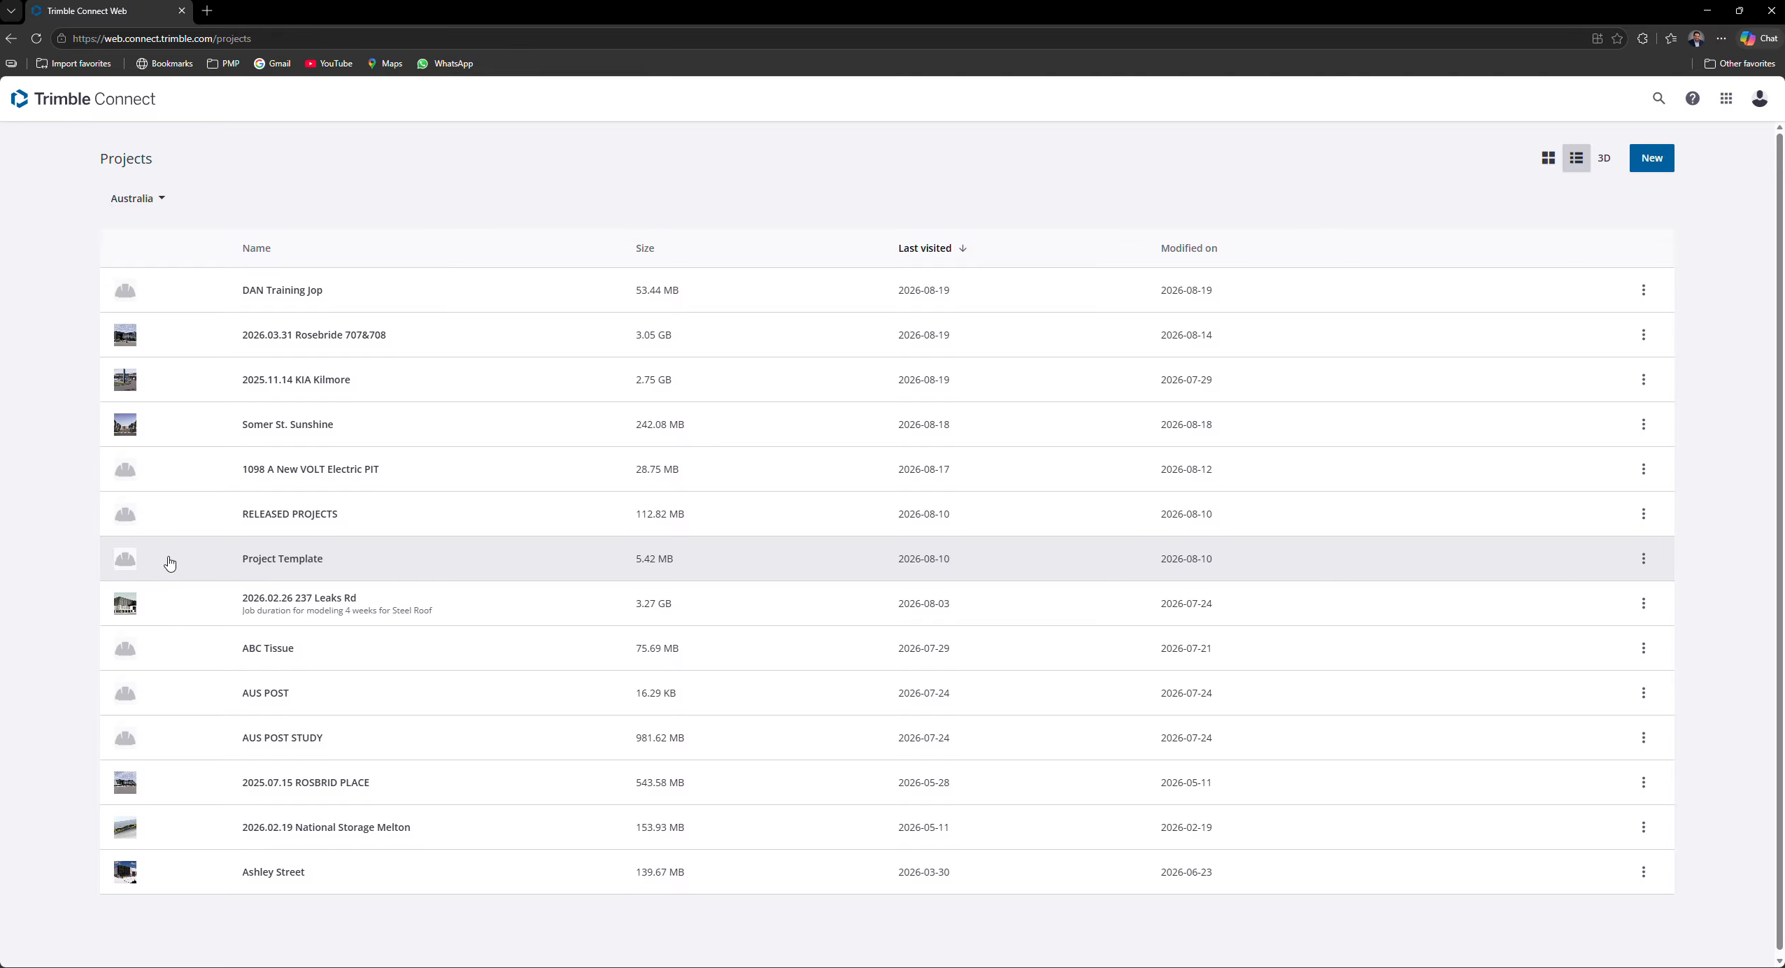
Step: Try to create a new project from Project Template, copying its project settings, project members and groups
click(1644, 560)
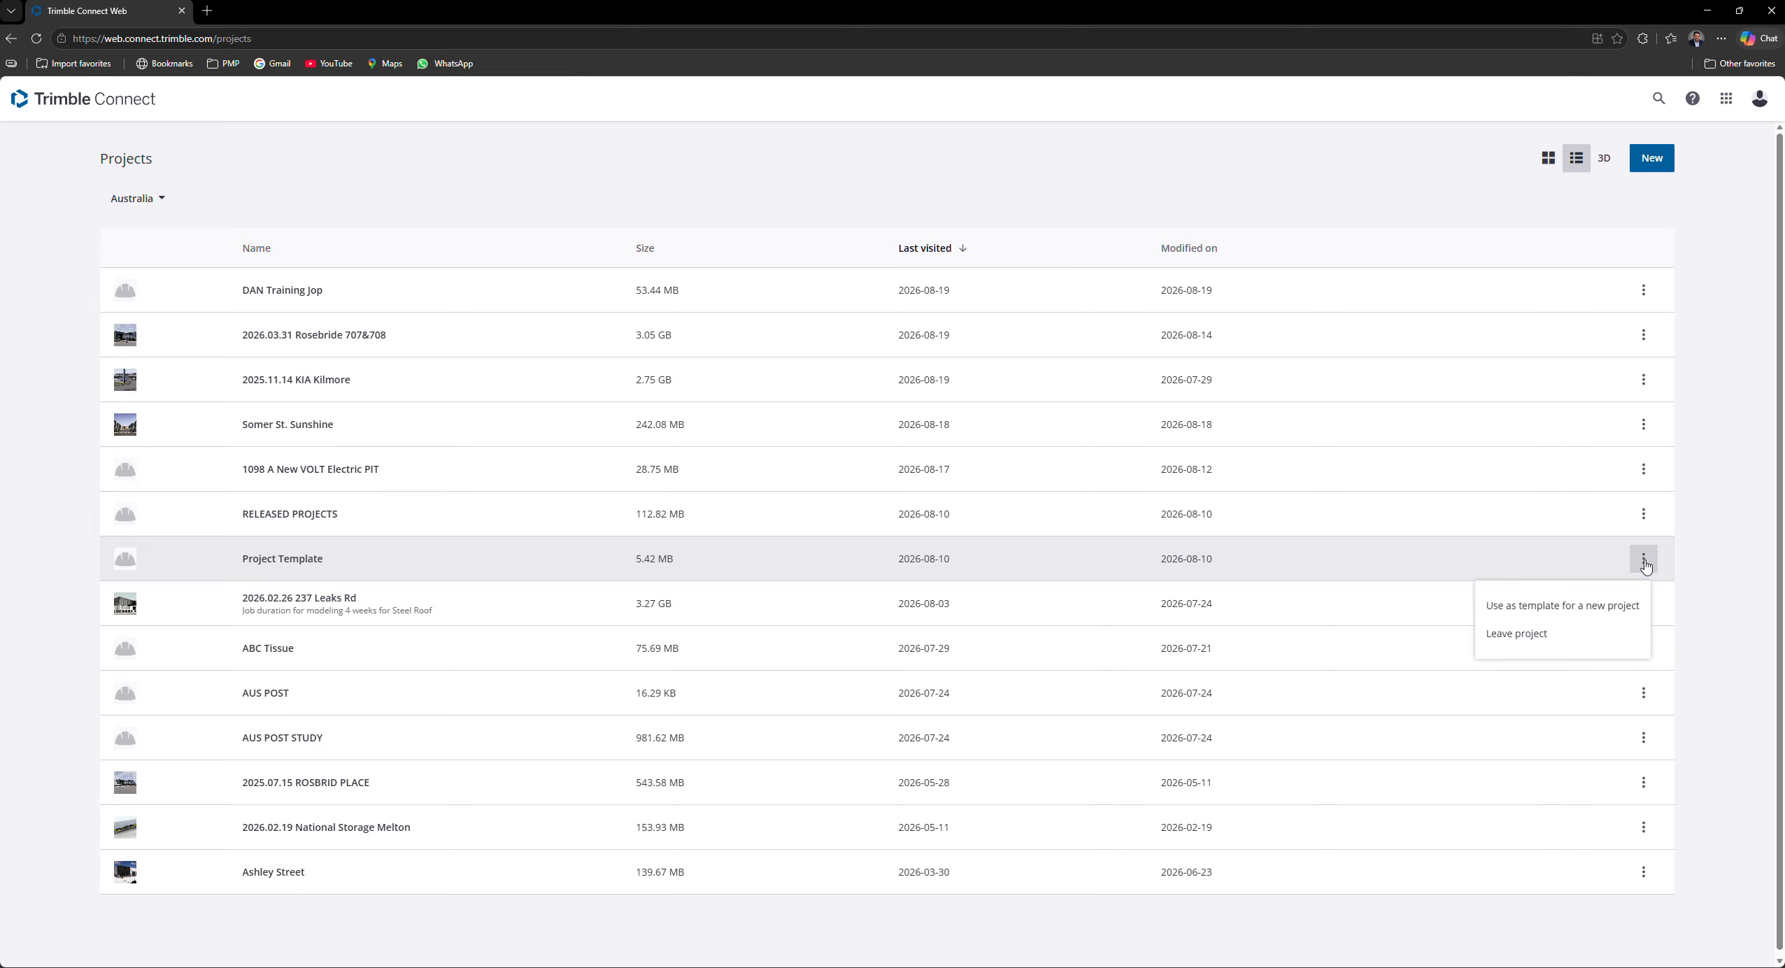
click(1578, 606)
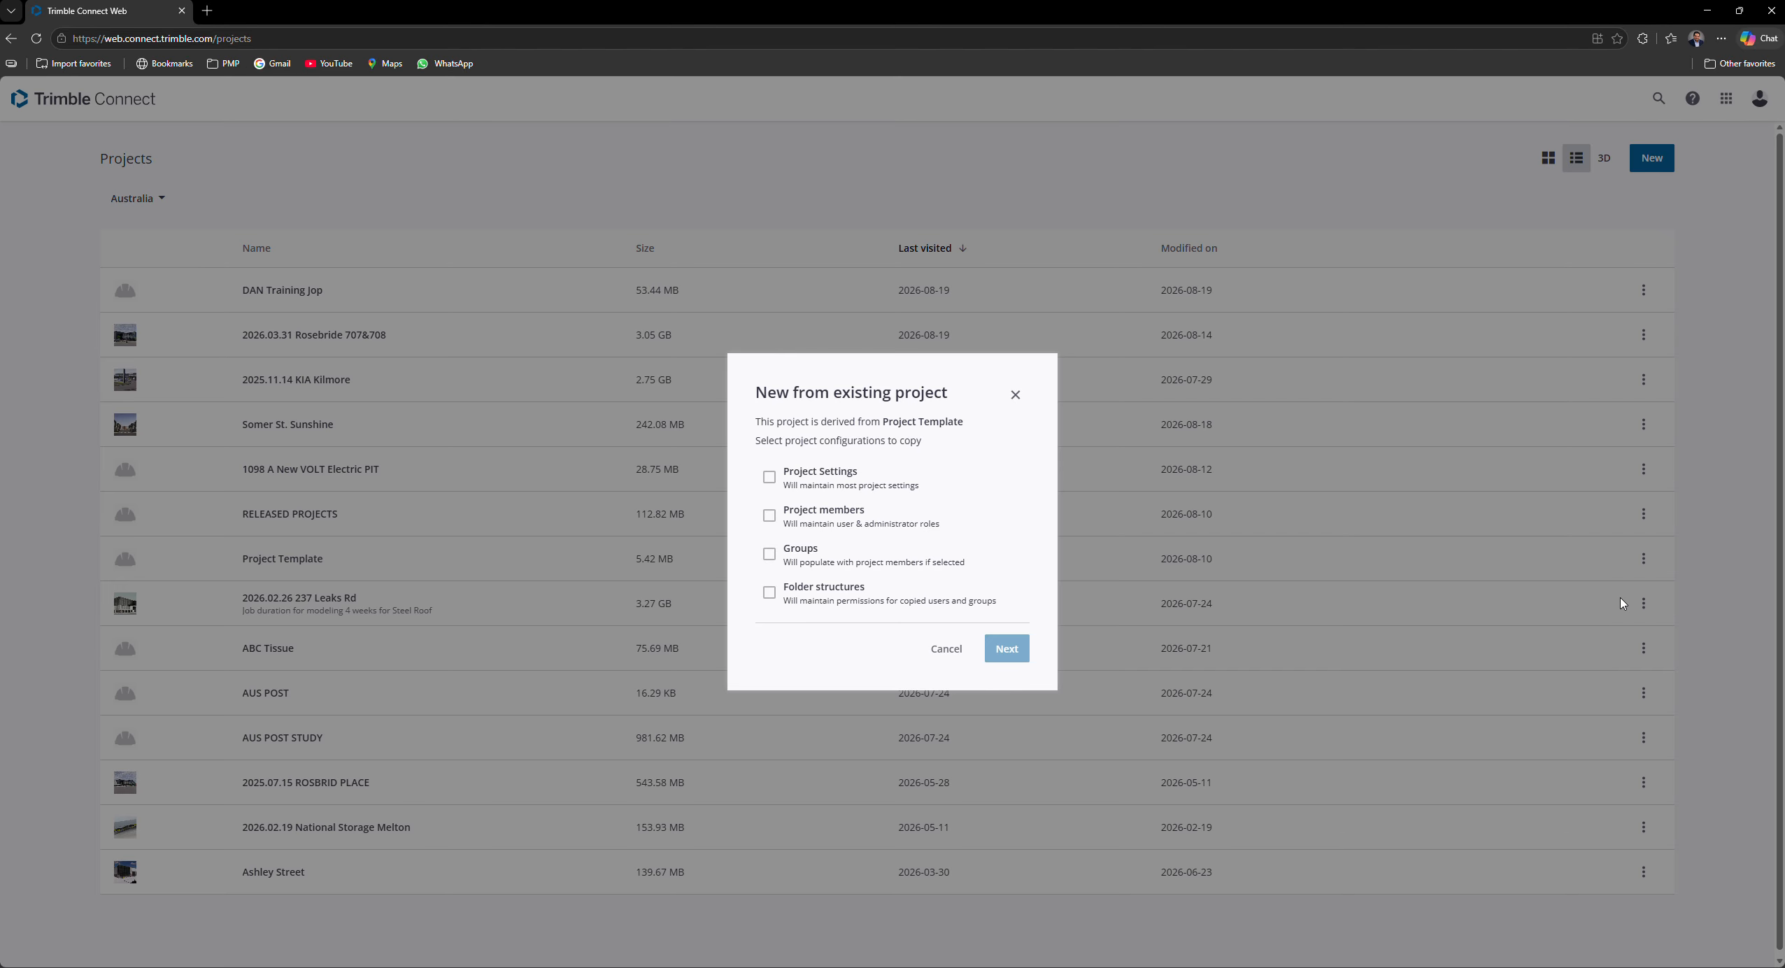
click(770, 477)
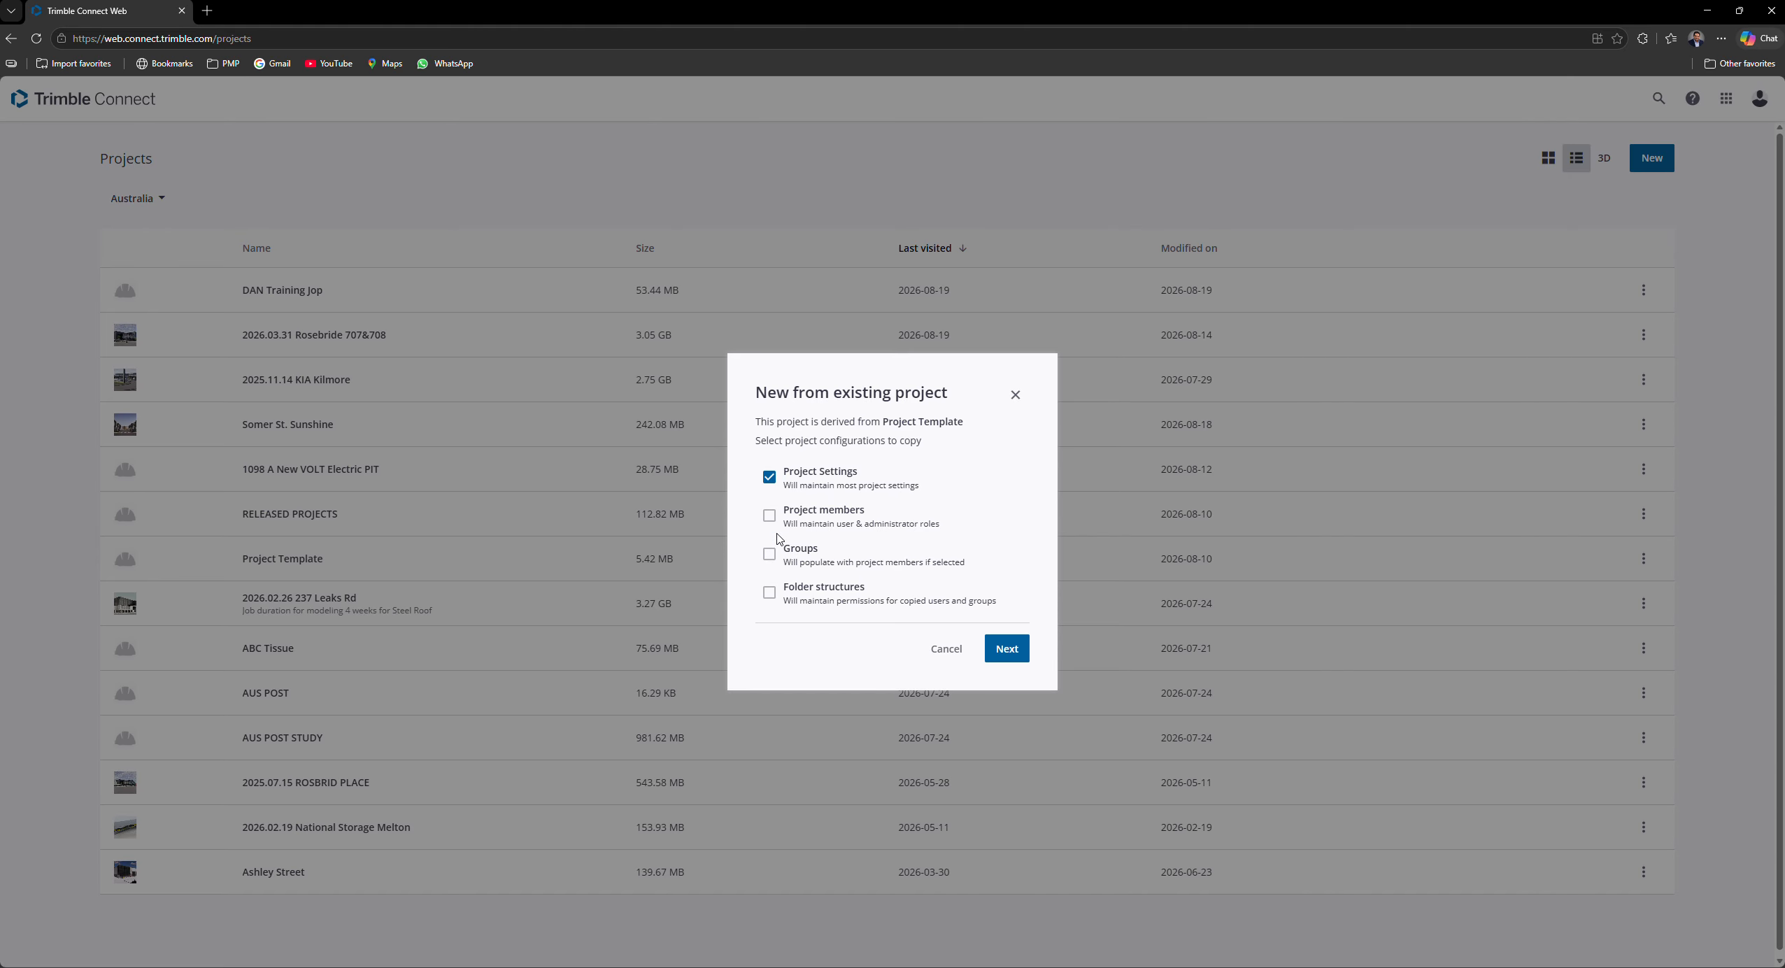
click(769, 515)
click(769, 556)
click(1008, 650)
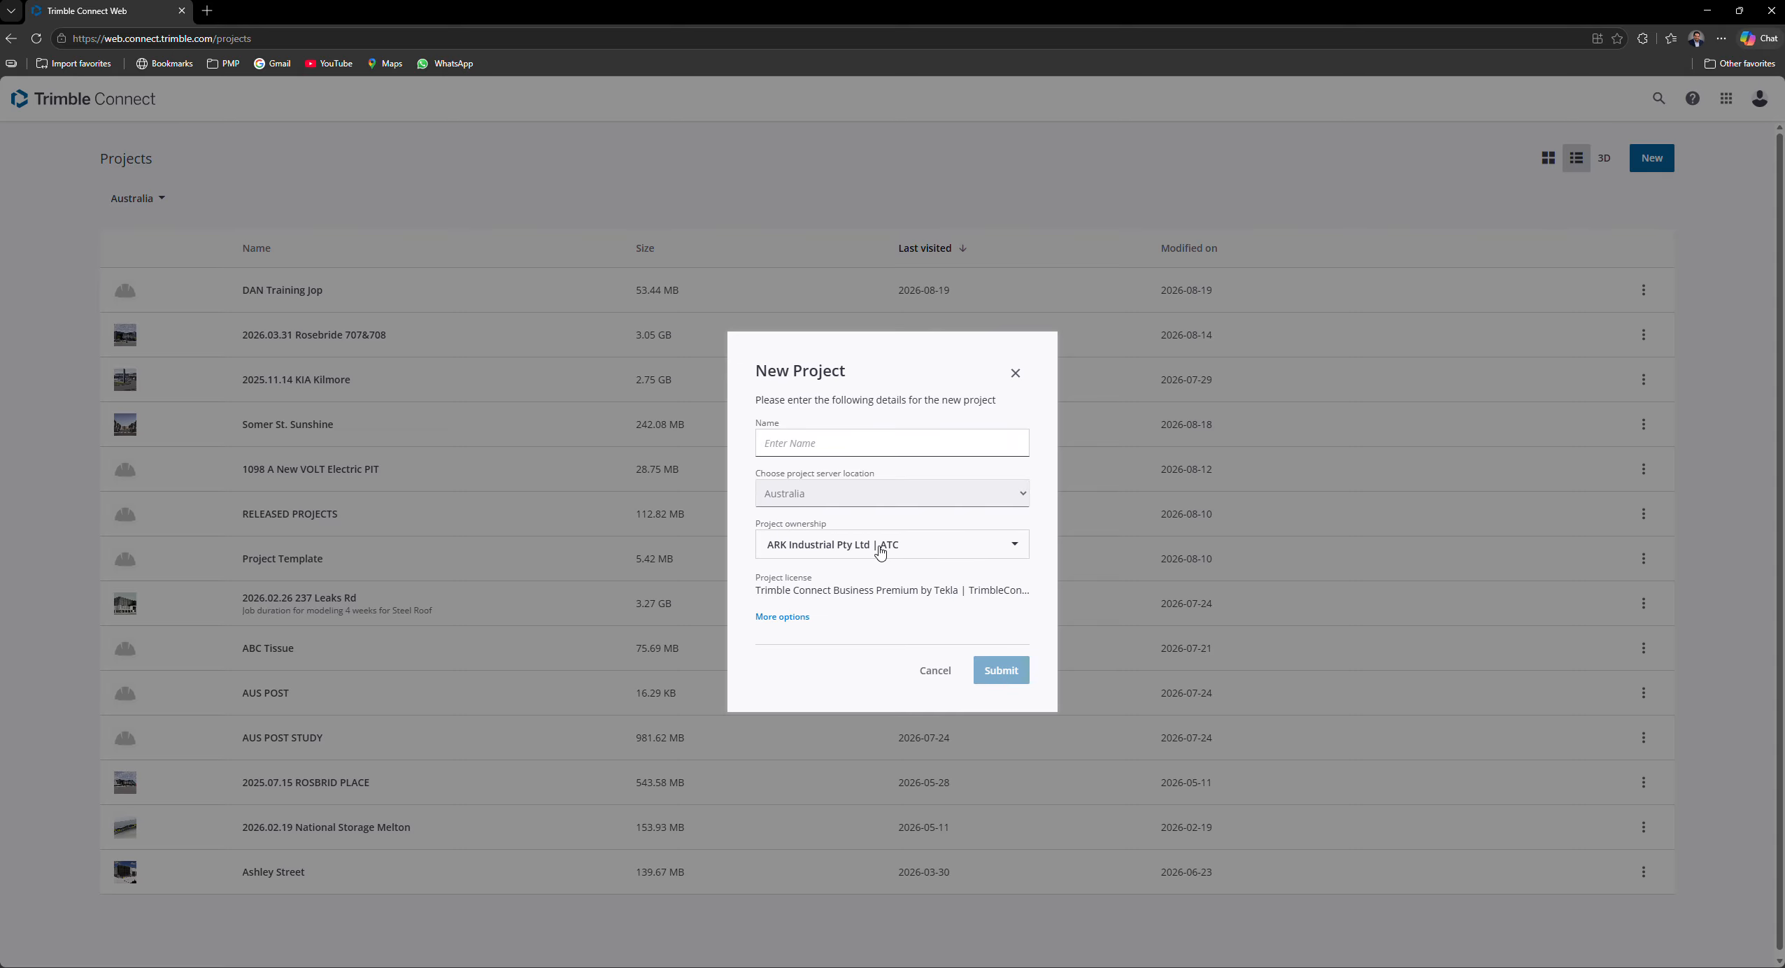
click(938, 673)
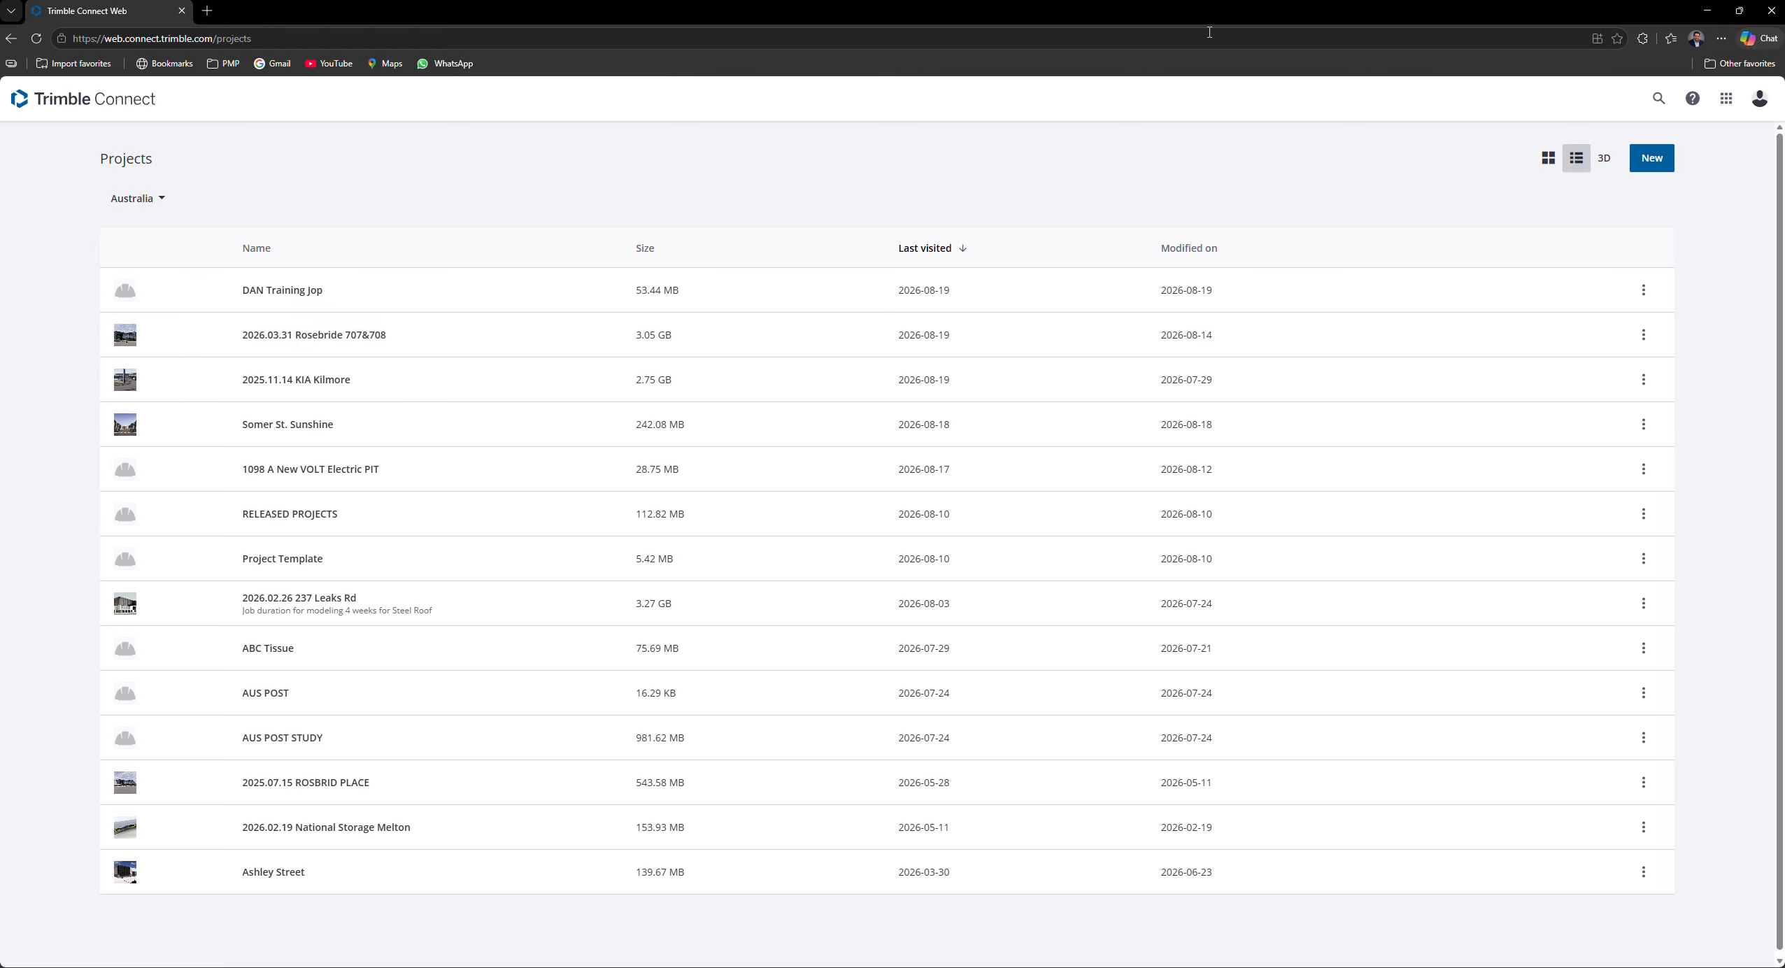
Step: Return to the desktop view of DAN Training Jop and examine the 01. ARCH and 02. STR subfolders of 01. CLIENT
click(1772, 10)
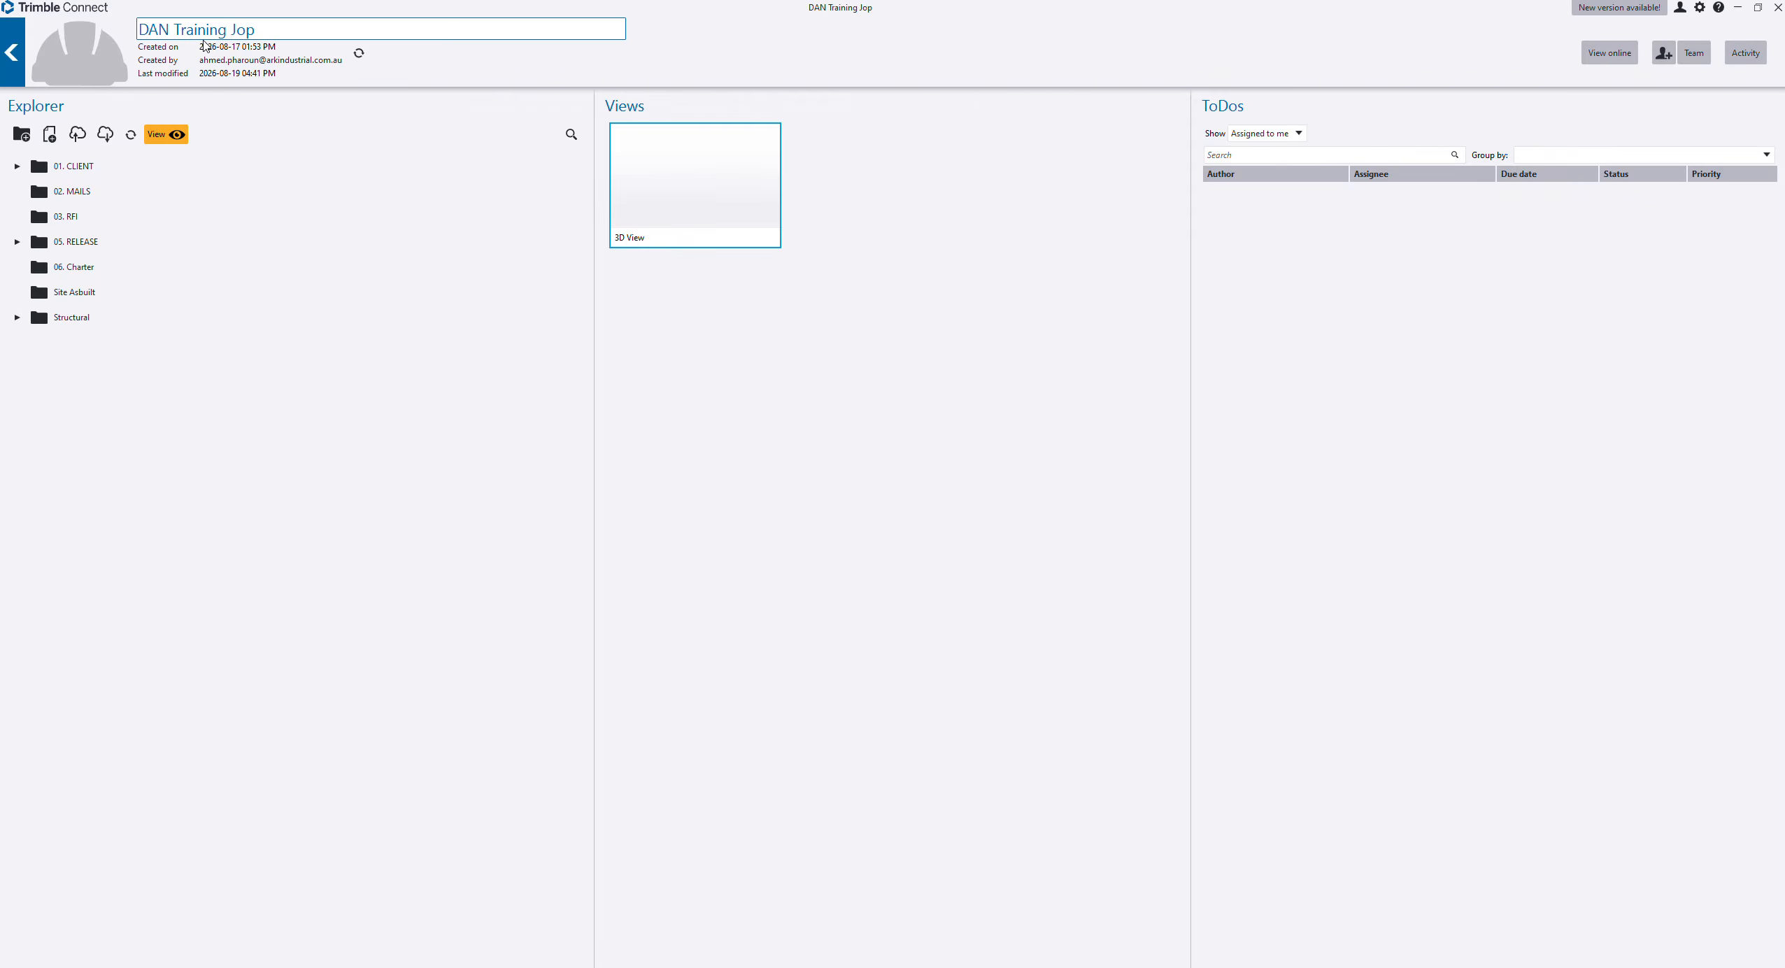
click(277, 25)
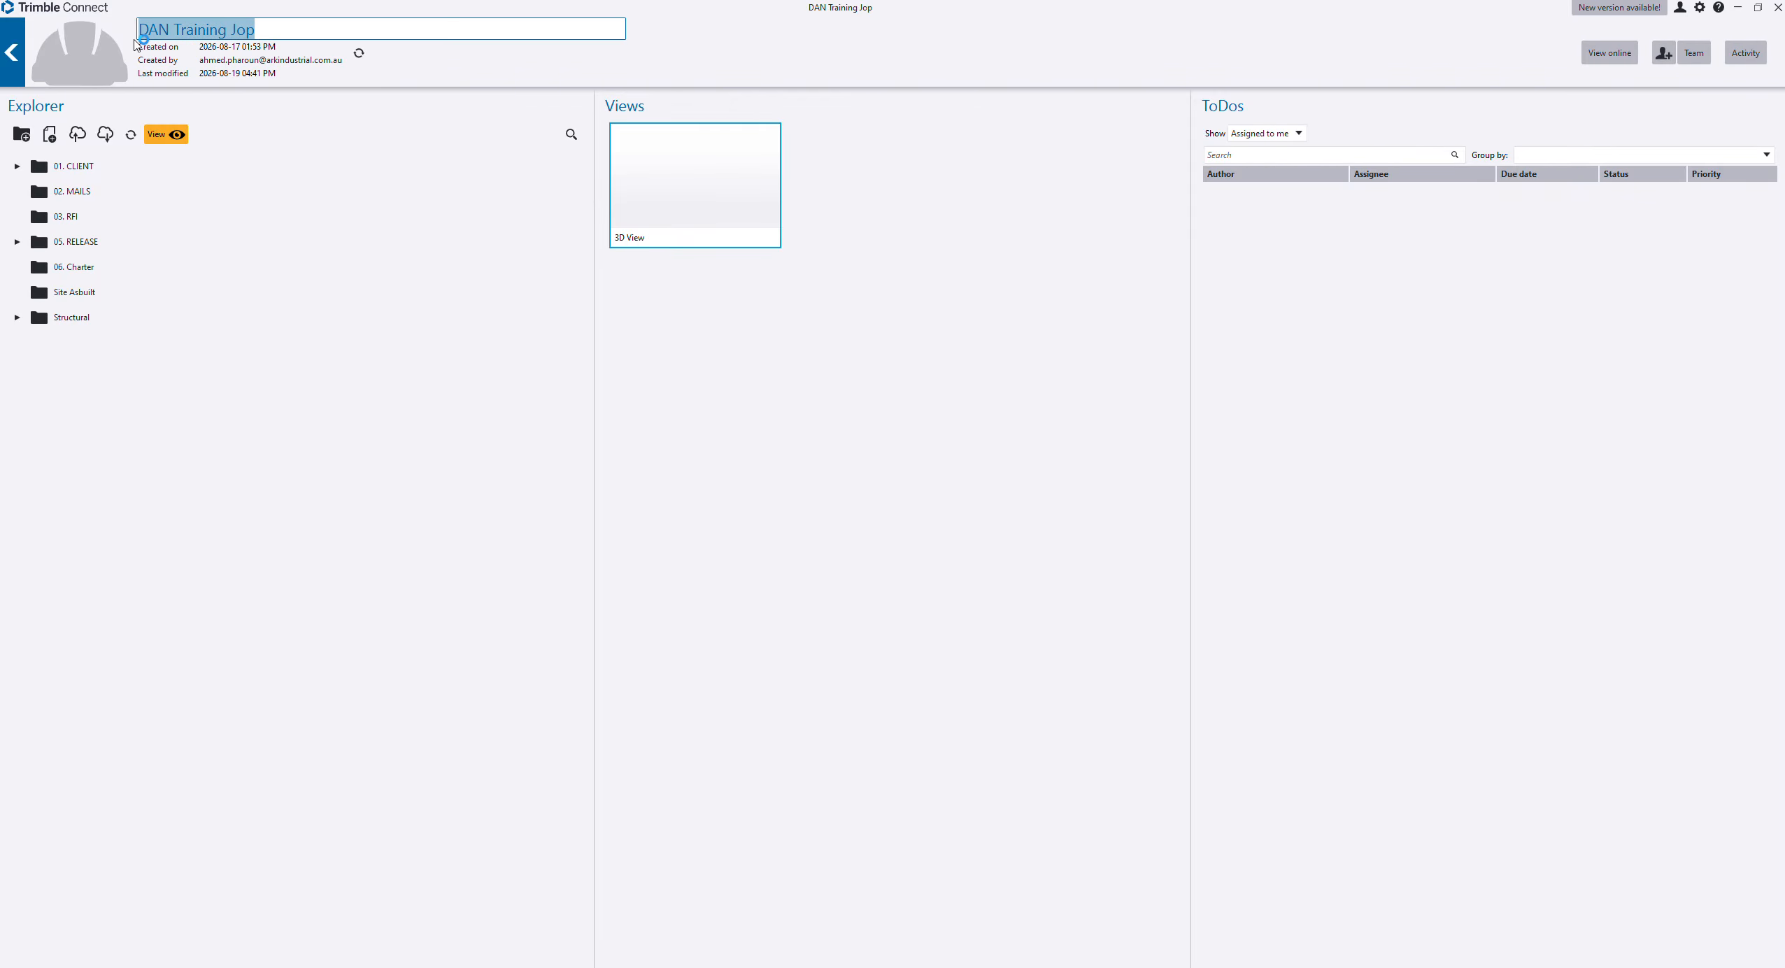
click(391, 294)
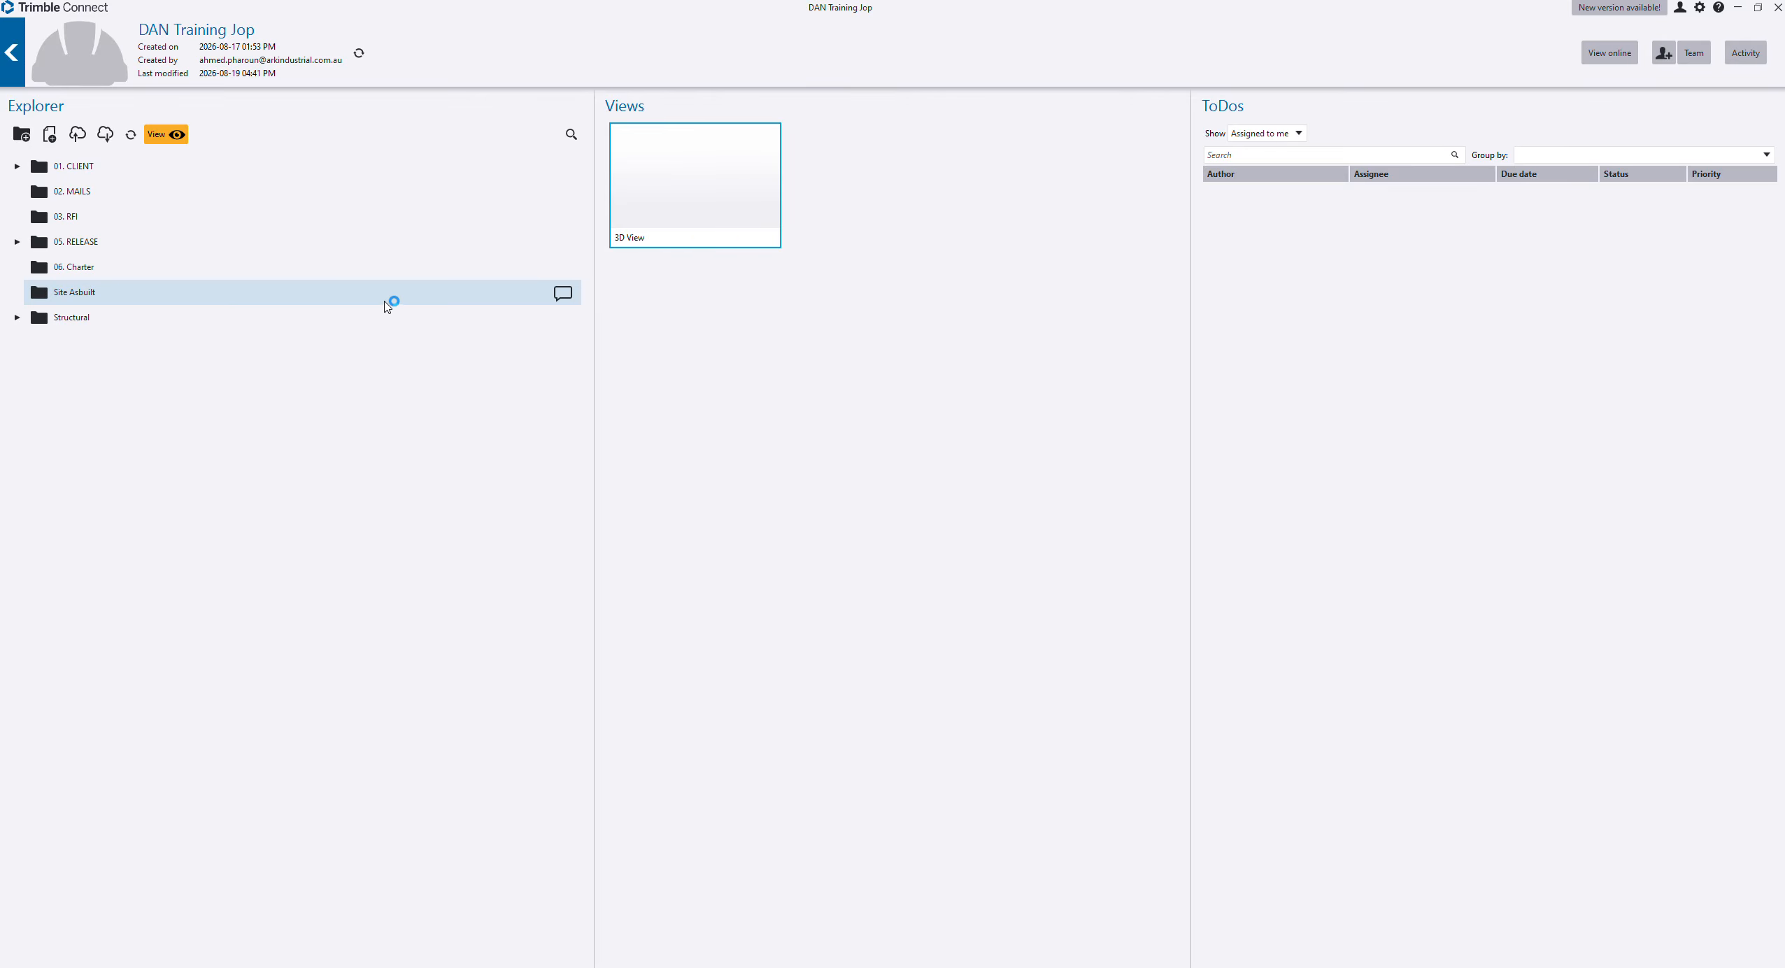
click(17, 167)
click(30, 192)
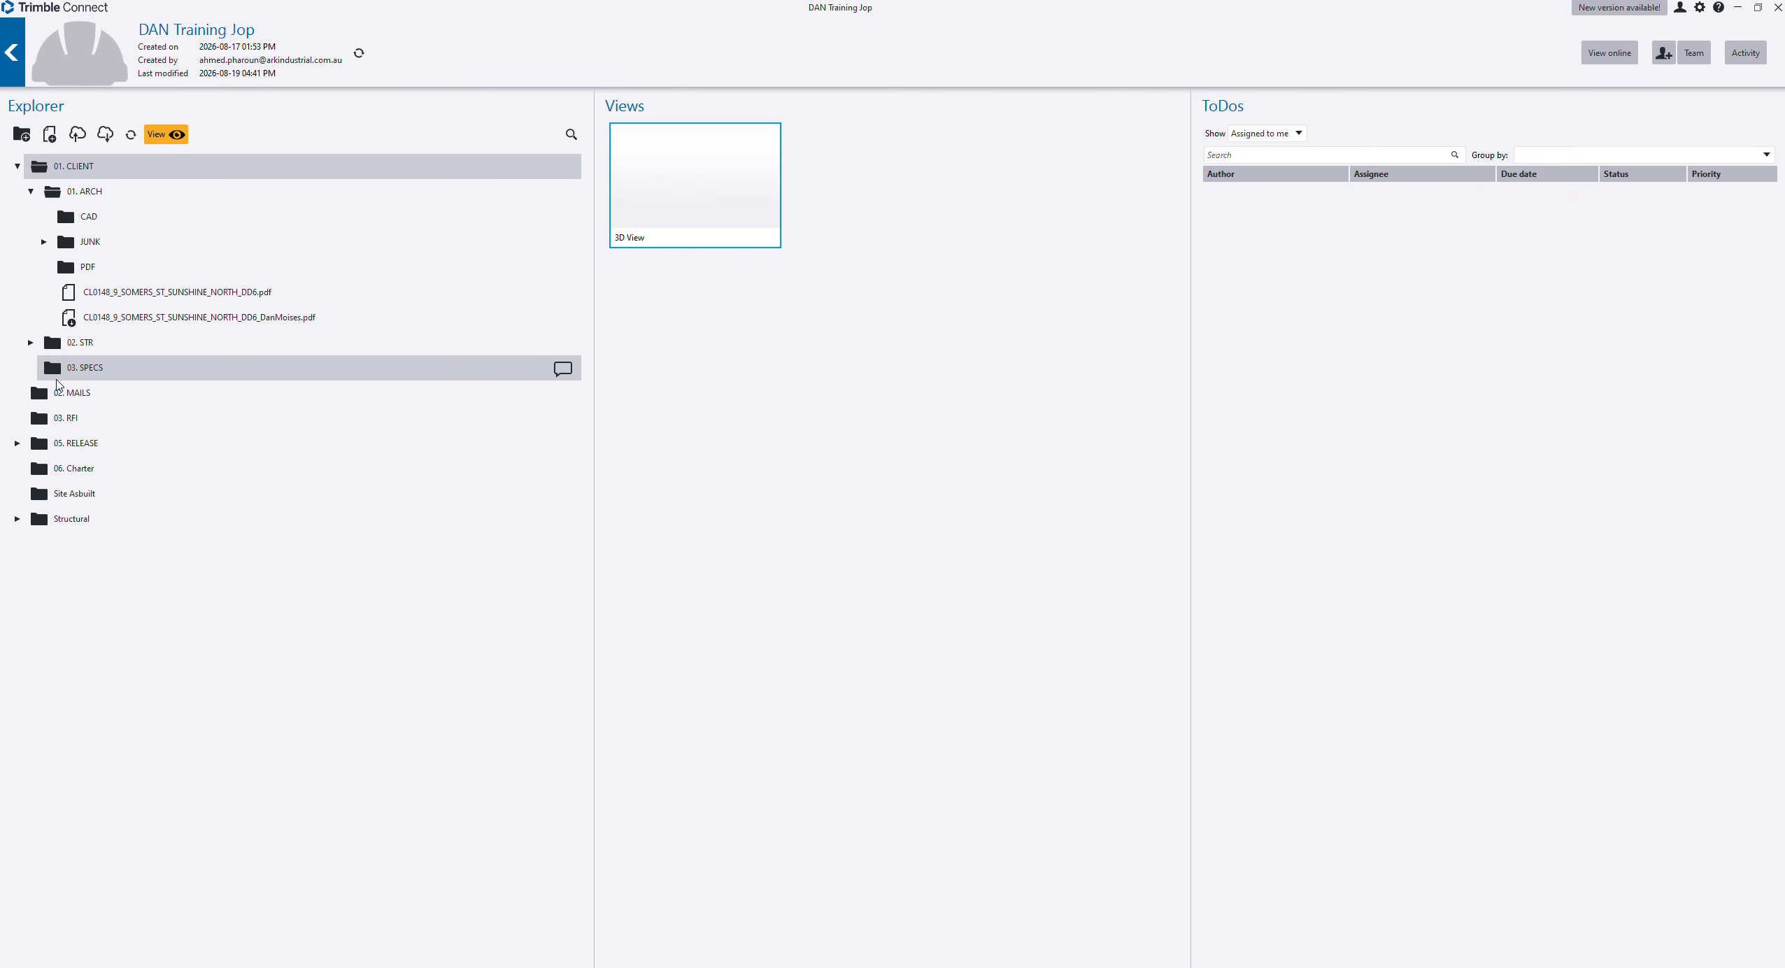
click(31, 343)
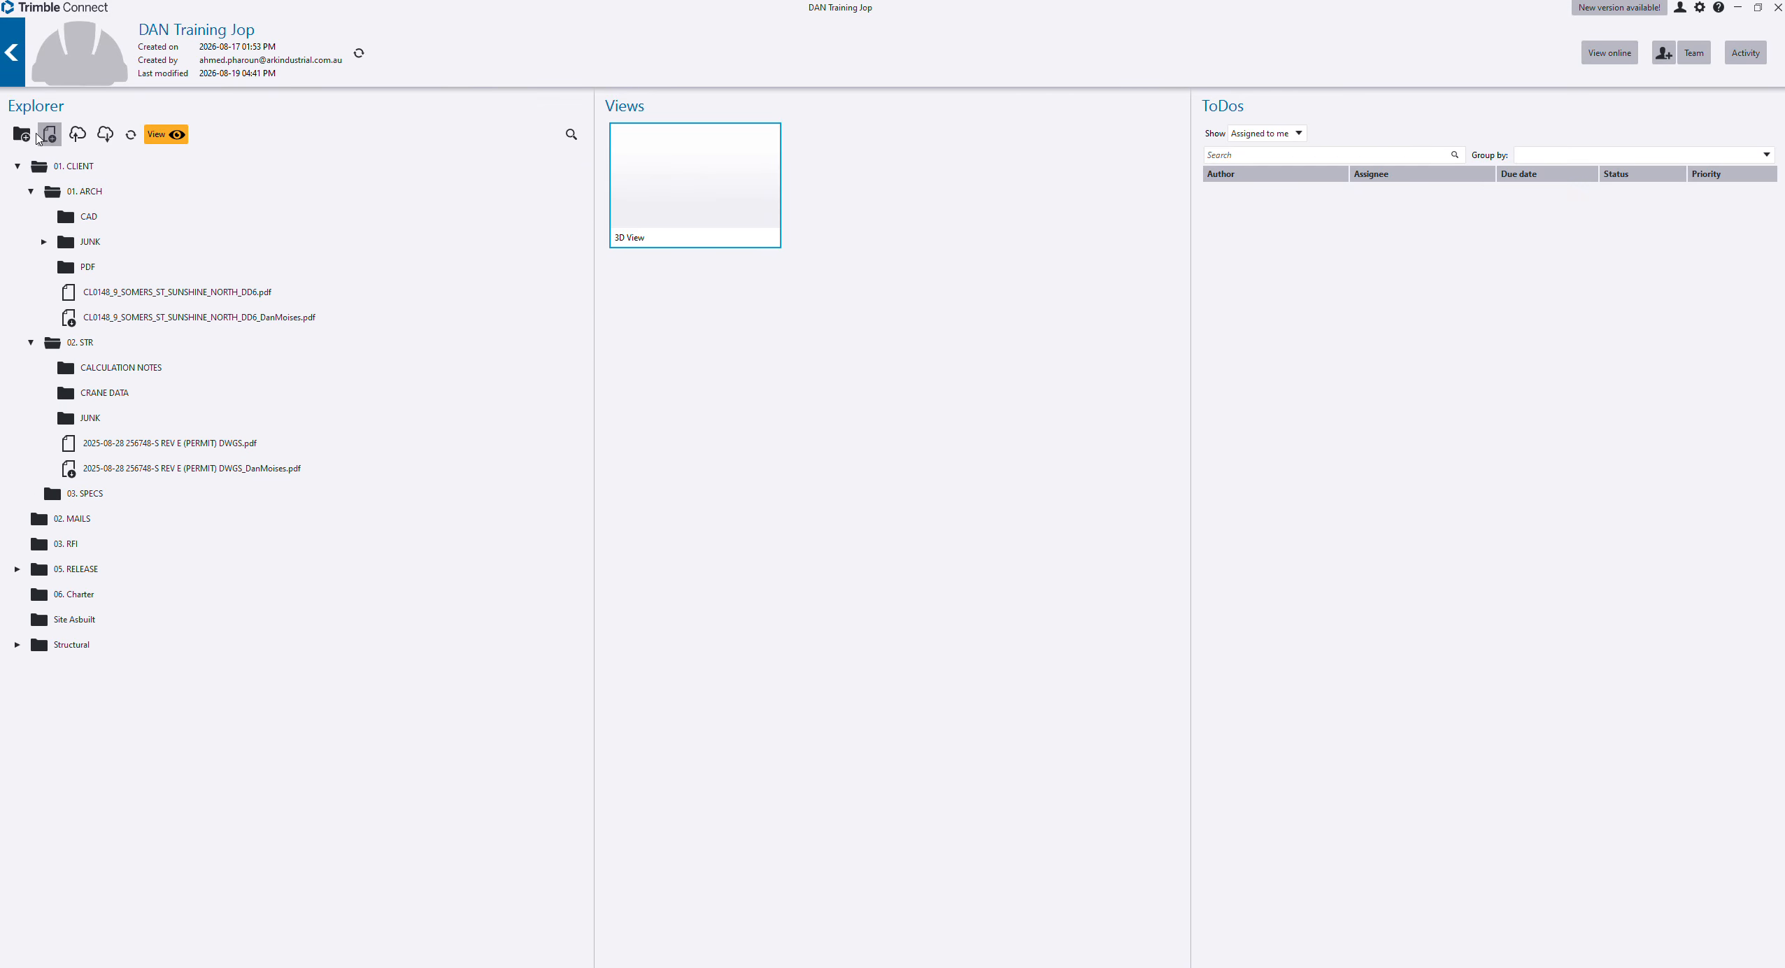
click(17, 166)
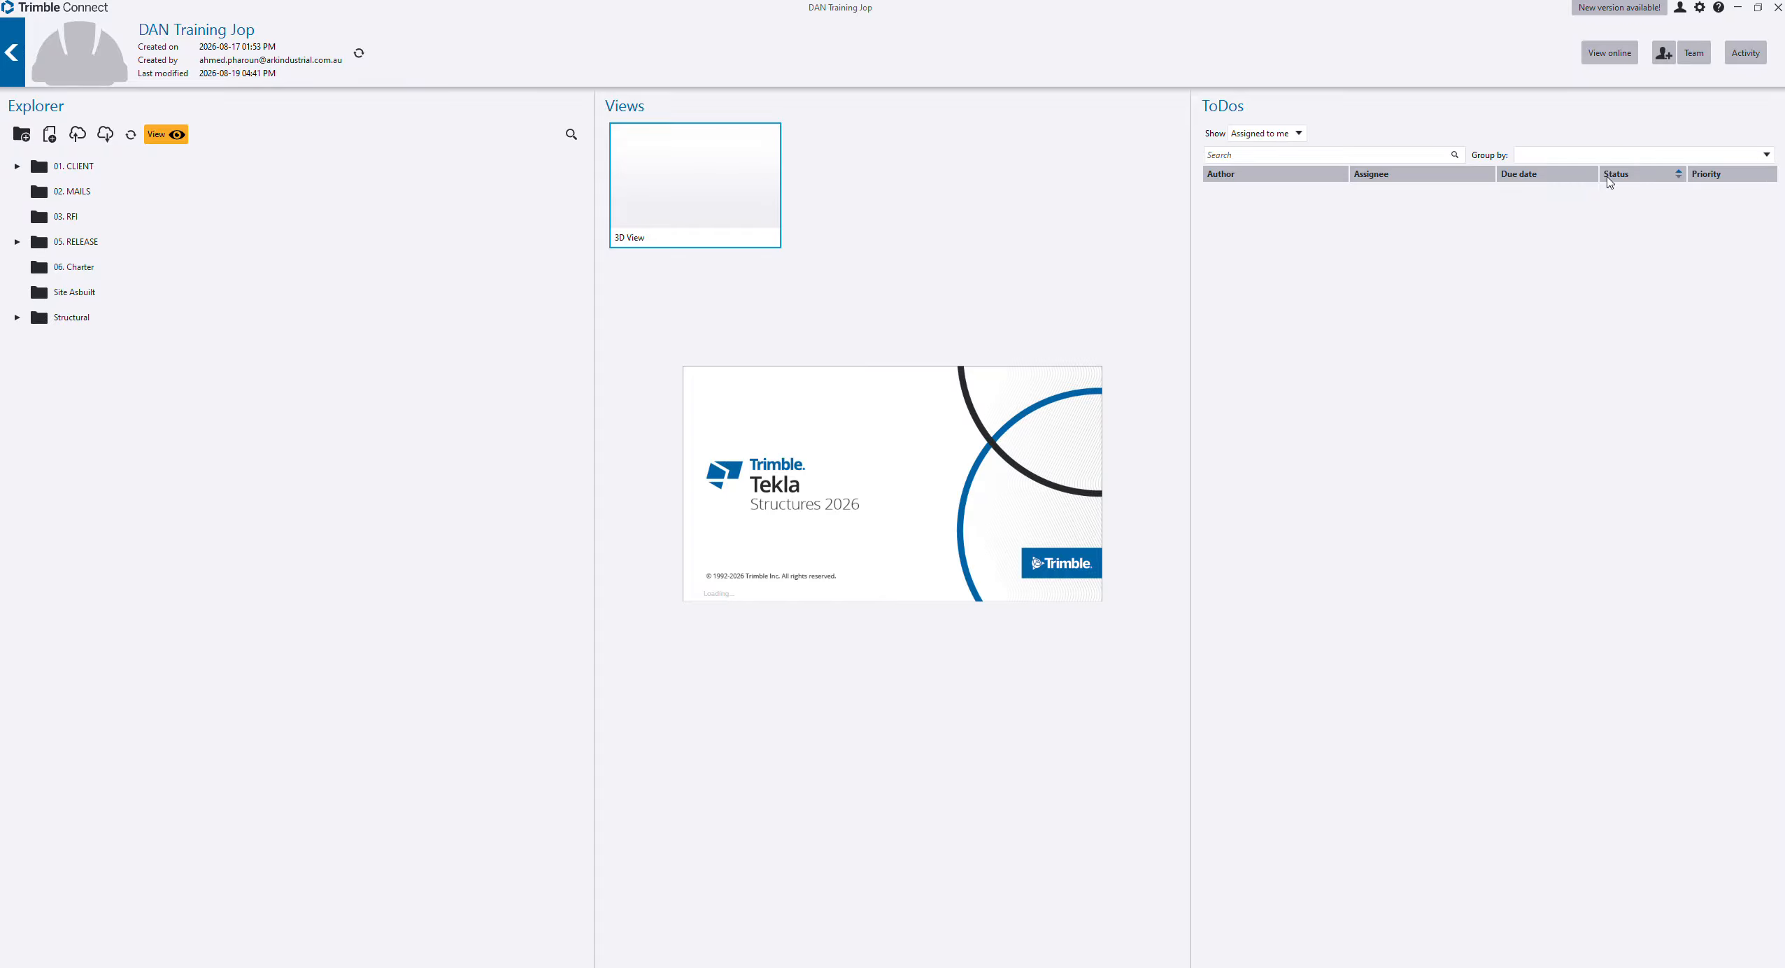
Step: Examine the group and role options for inviting users to the project, and close the dialog without inviting anyone
click(1662, 62)
drag(947, 404, 521, 342)
click(830, 504)
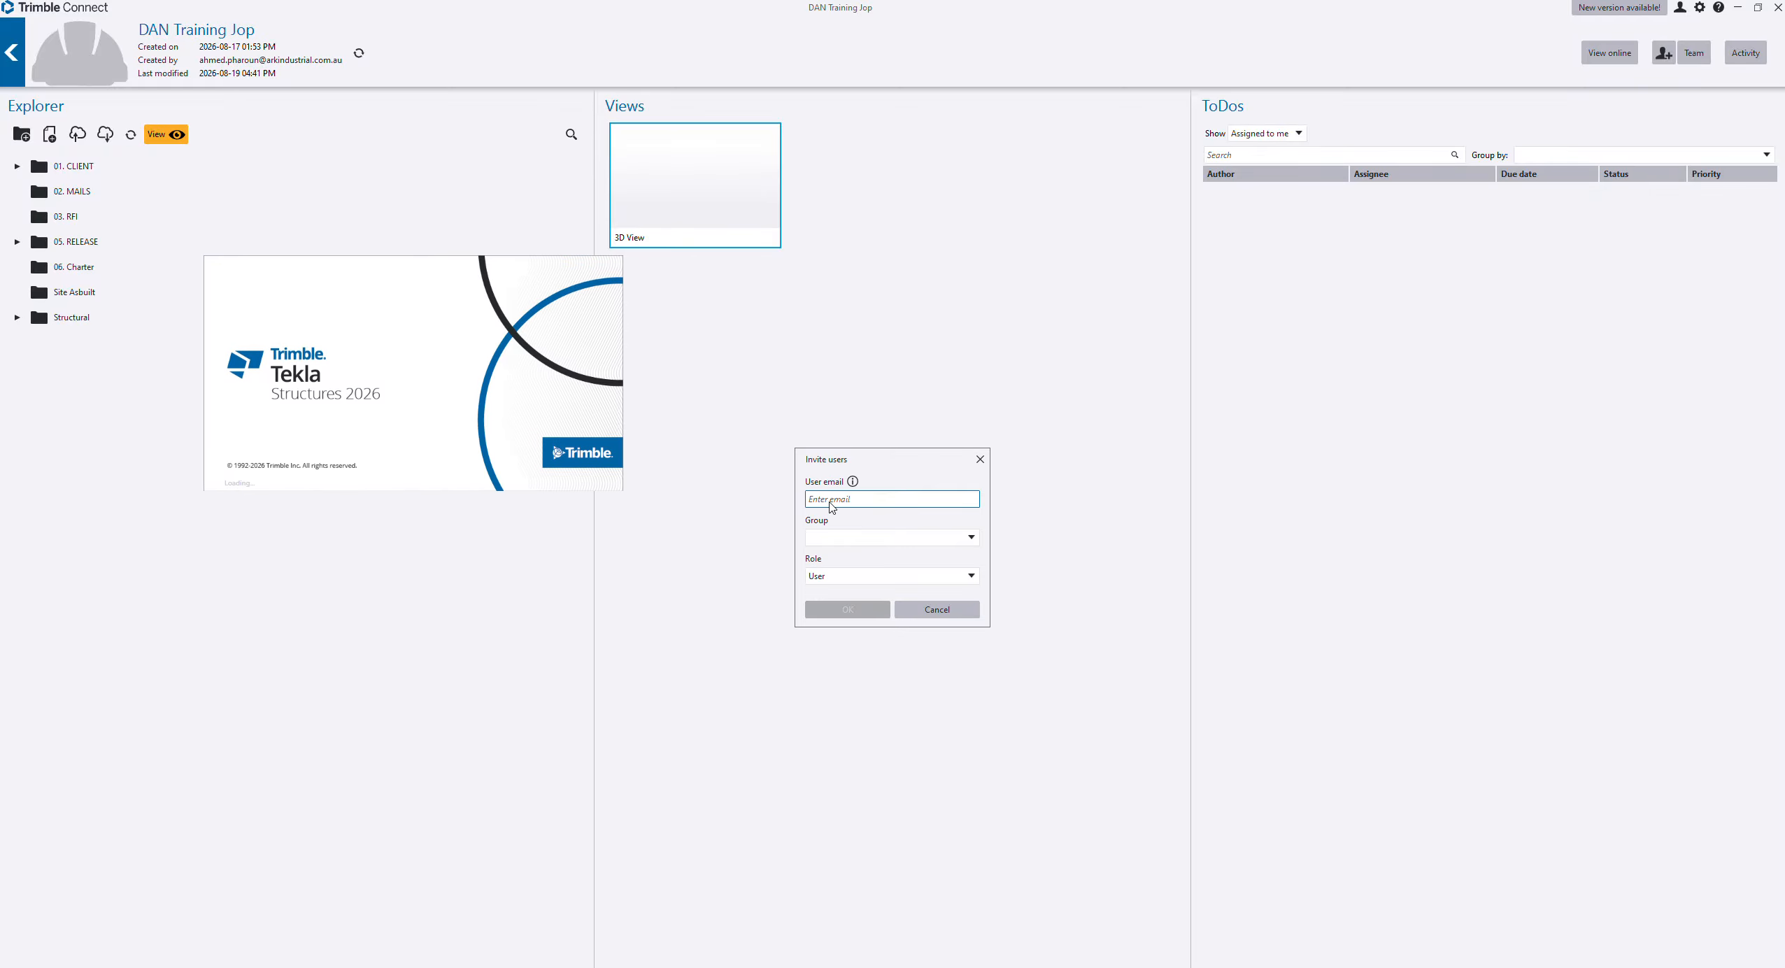
click(970, 540)
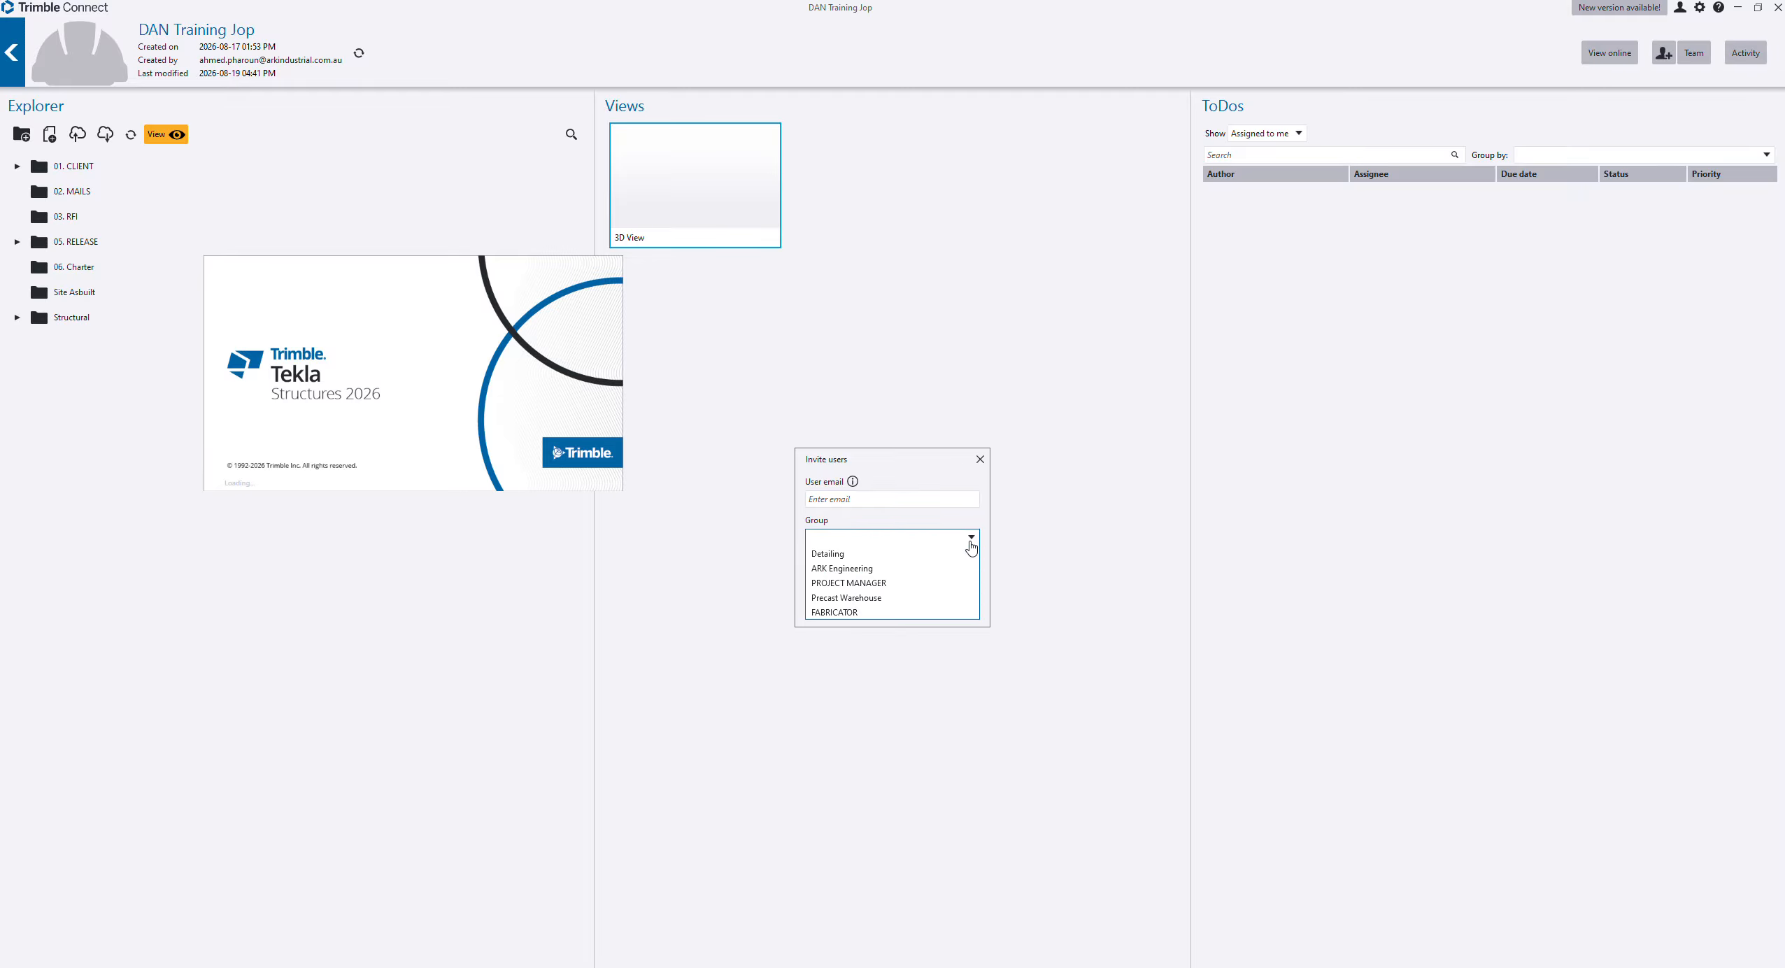
click(969, 542)
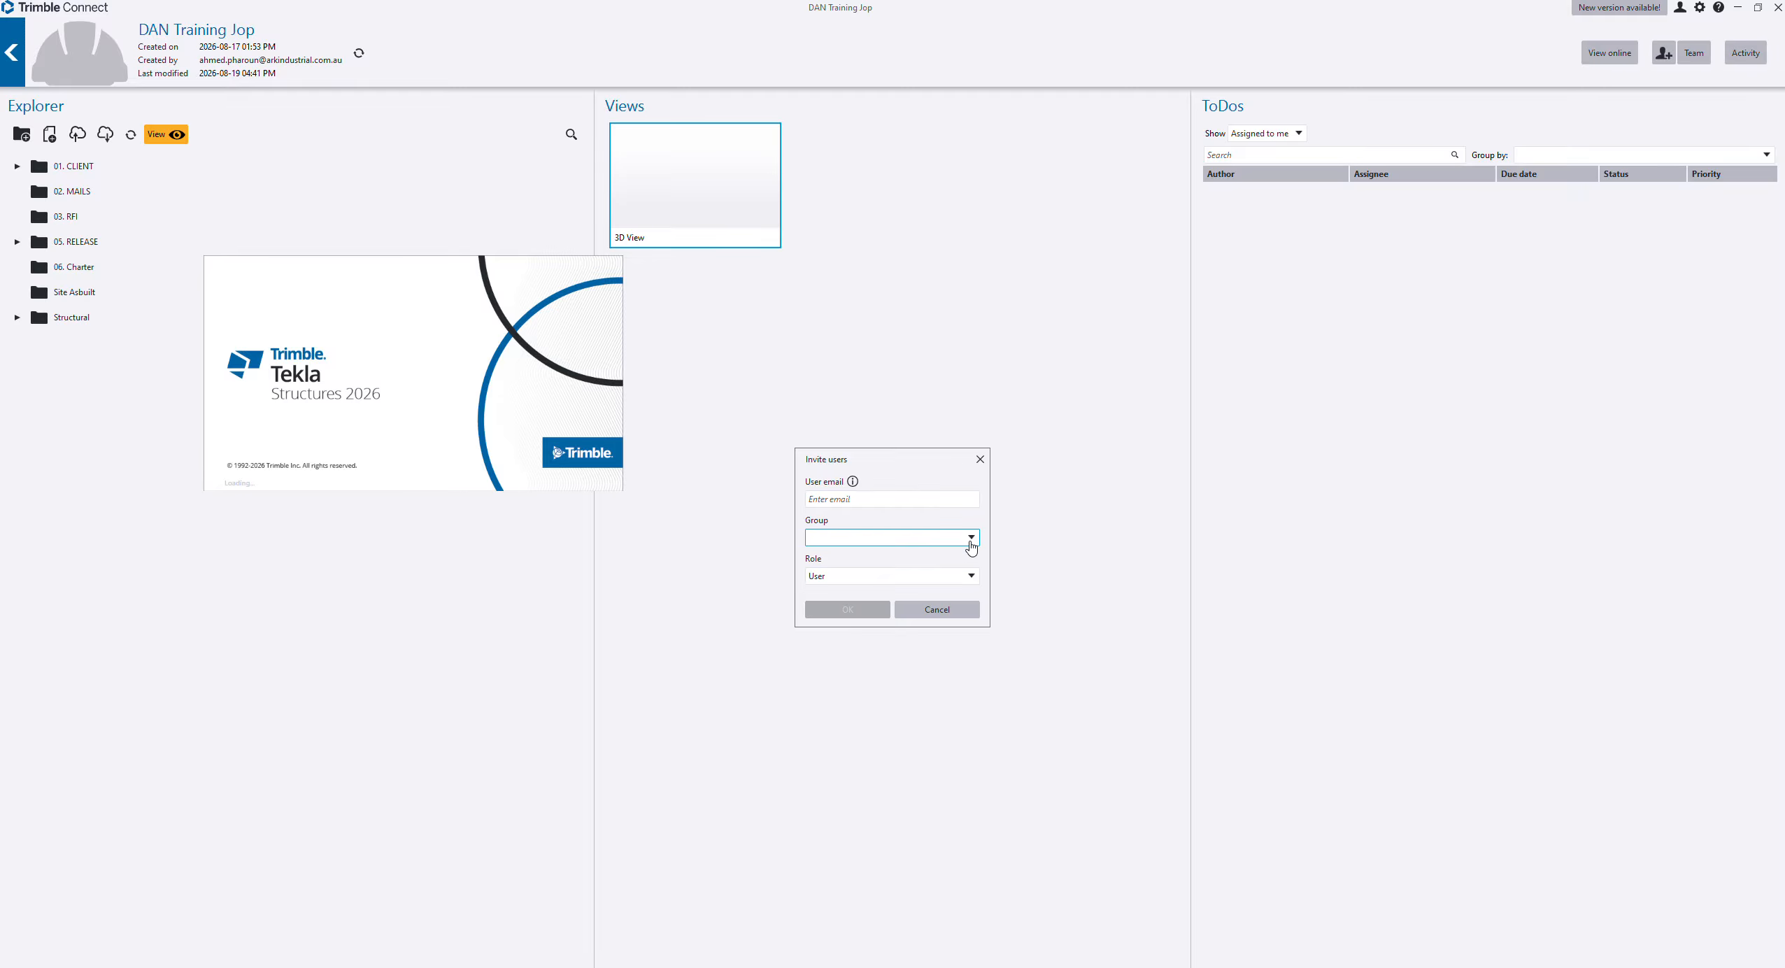
click(970, 577)
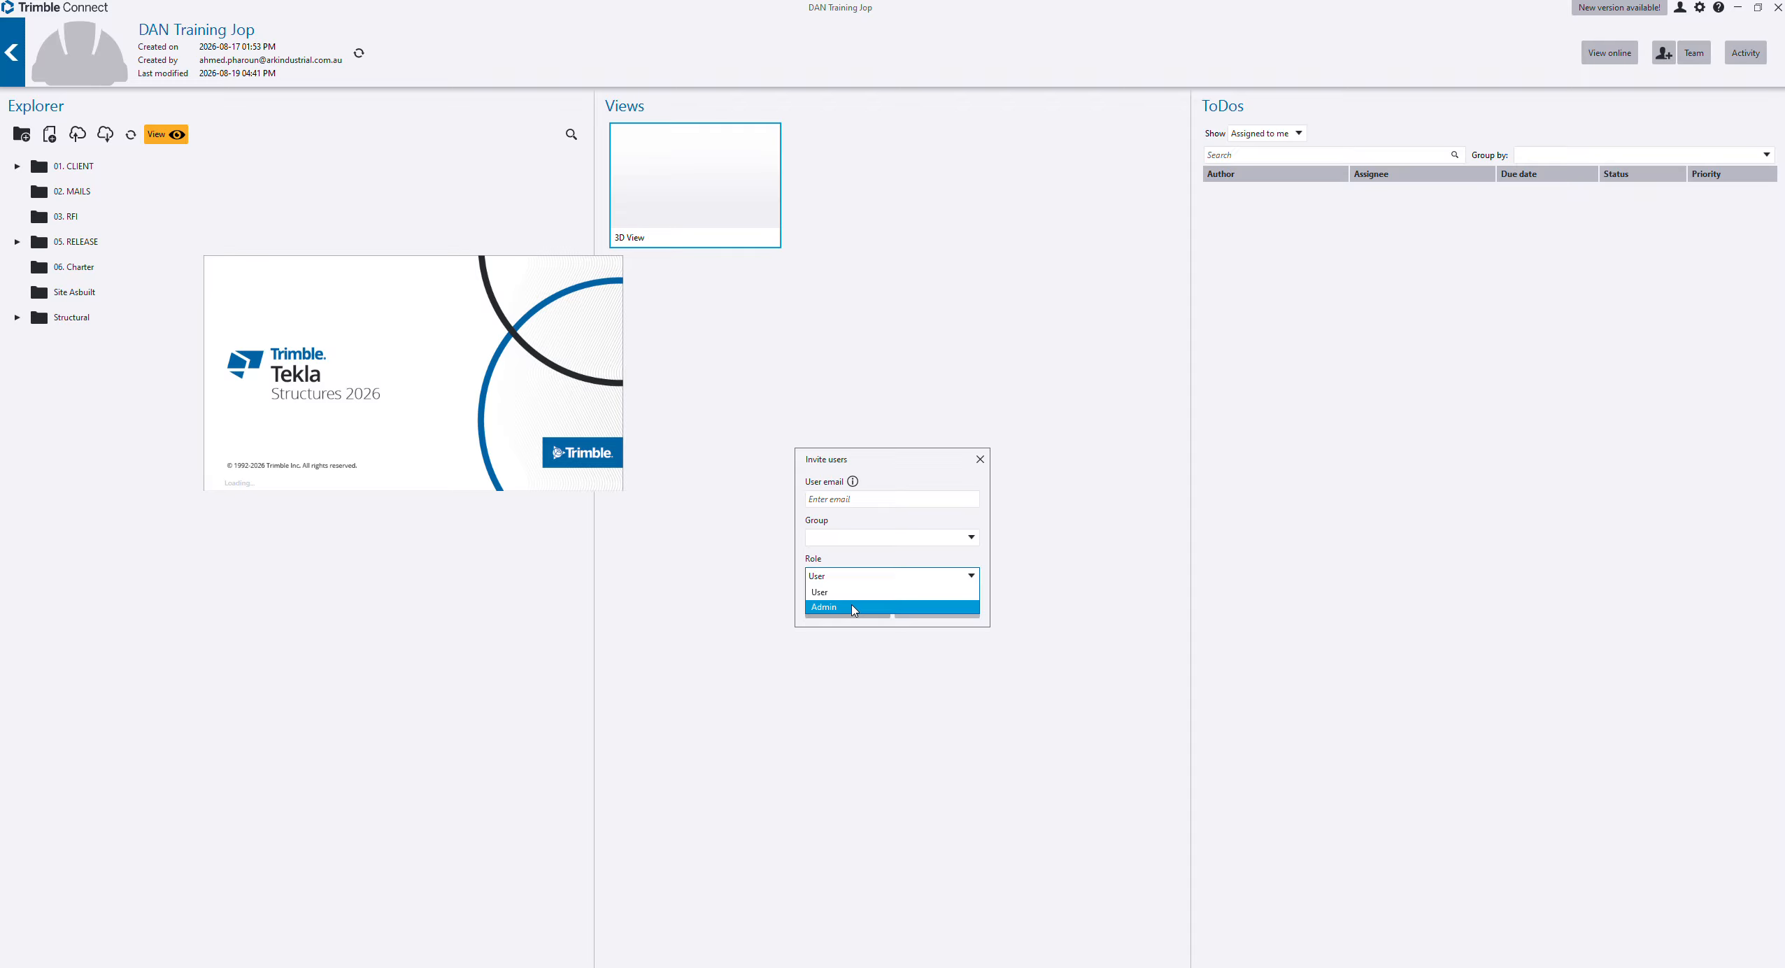
click(977, 429)
click(980, 459)
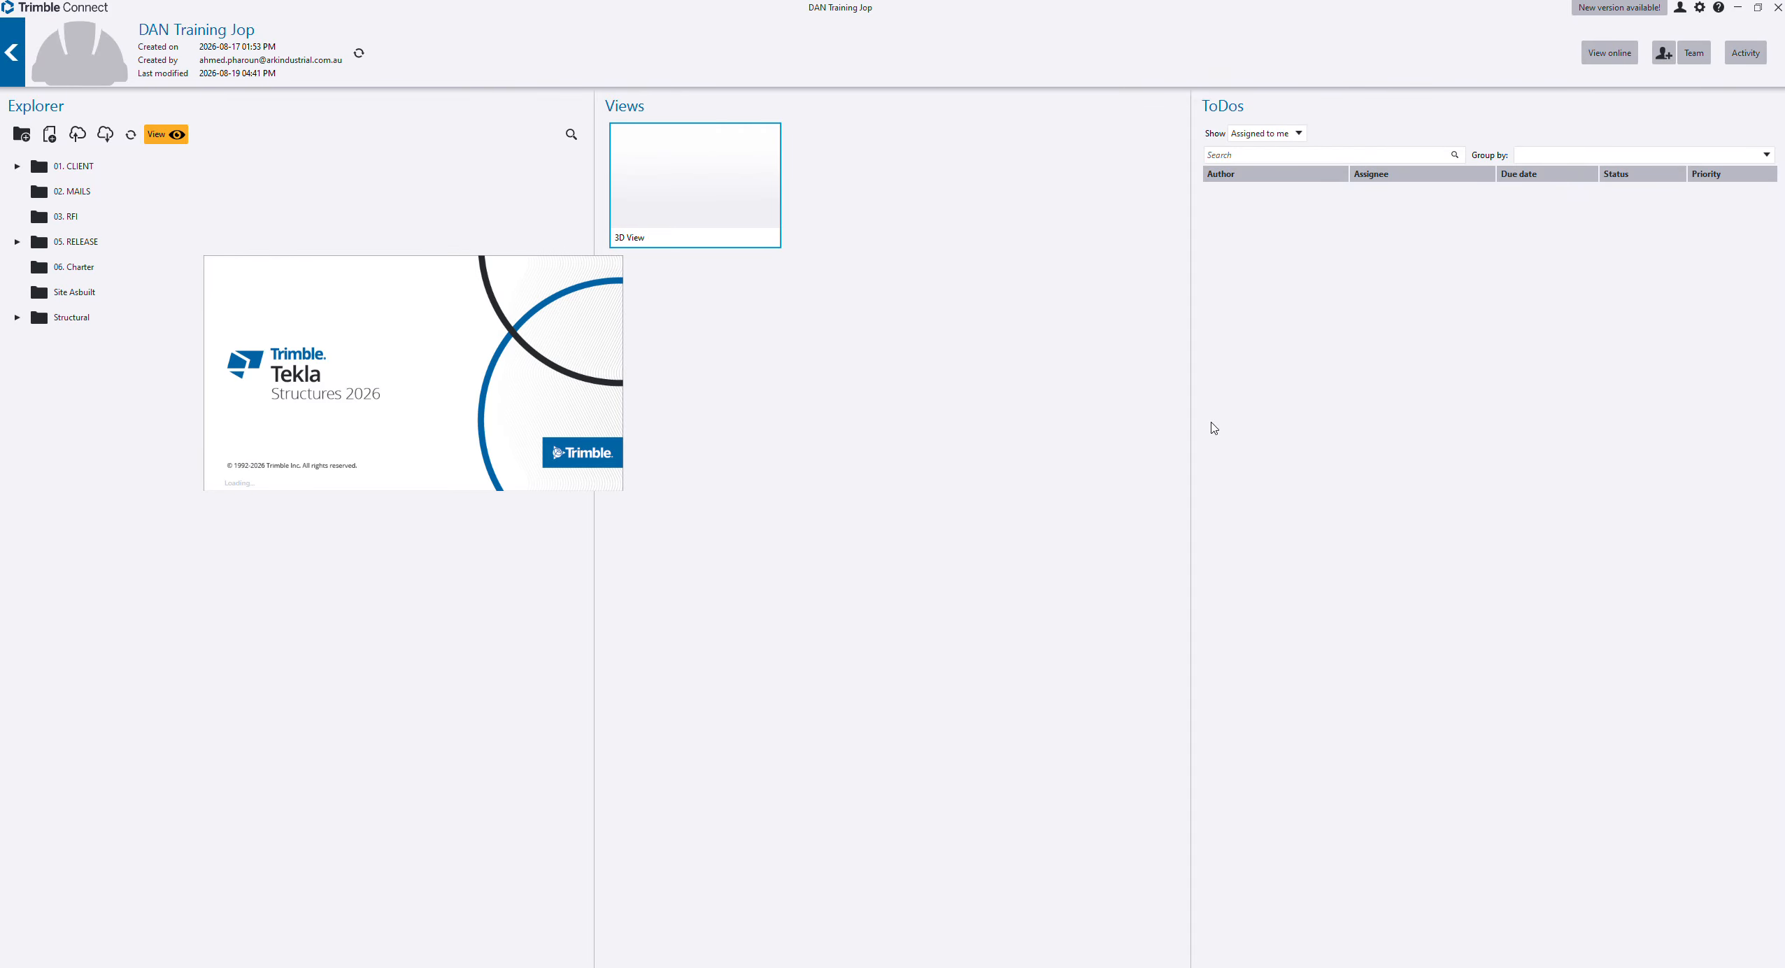
Step: Open the project's team online and add the first listed member to the ARK Engineering group
click(1694, 56)
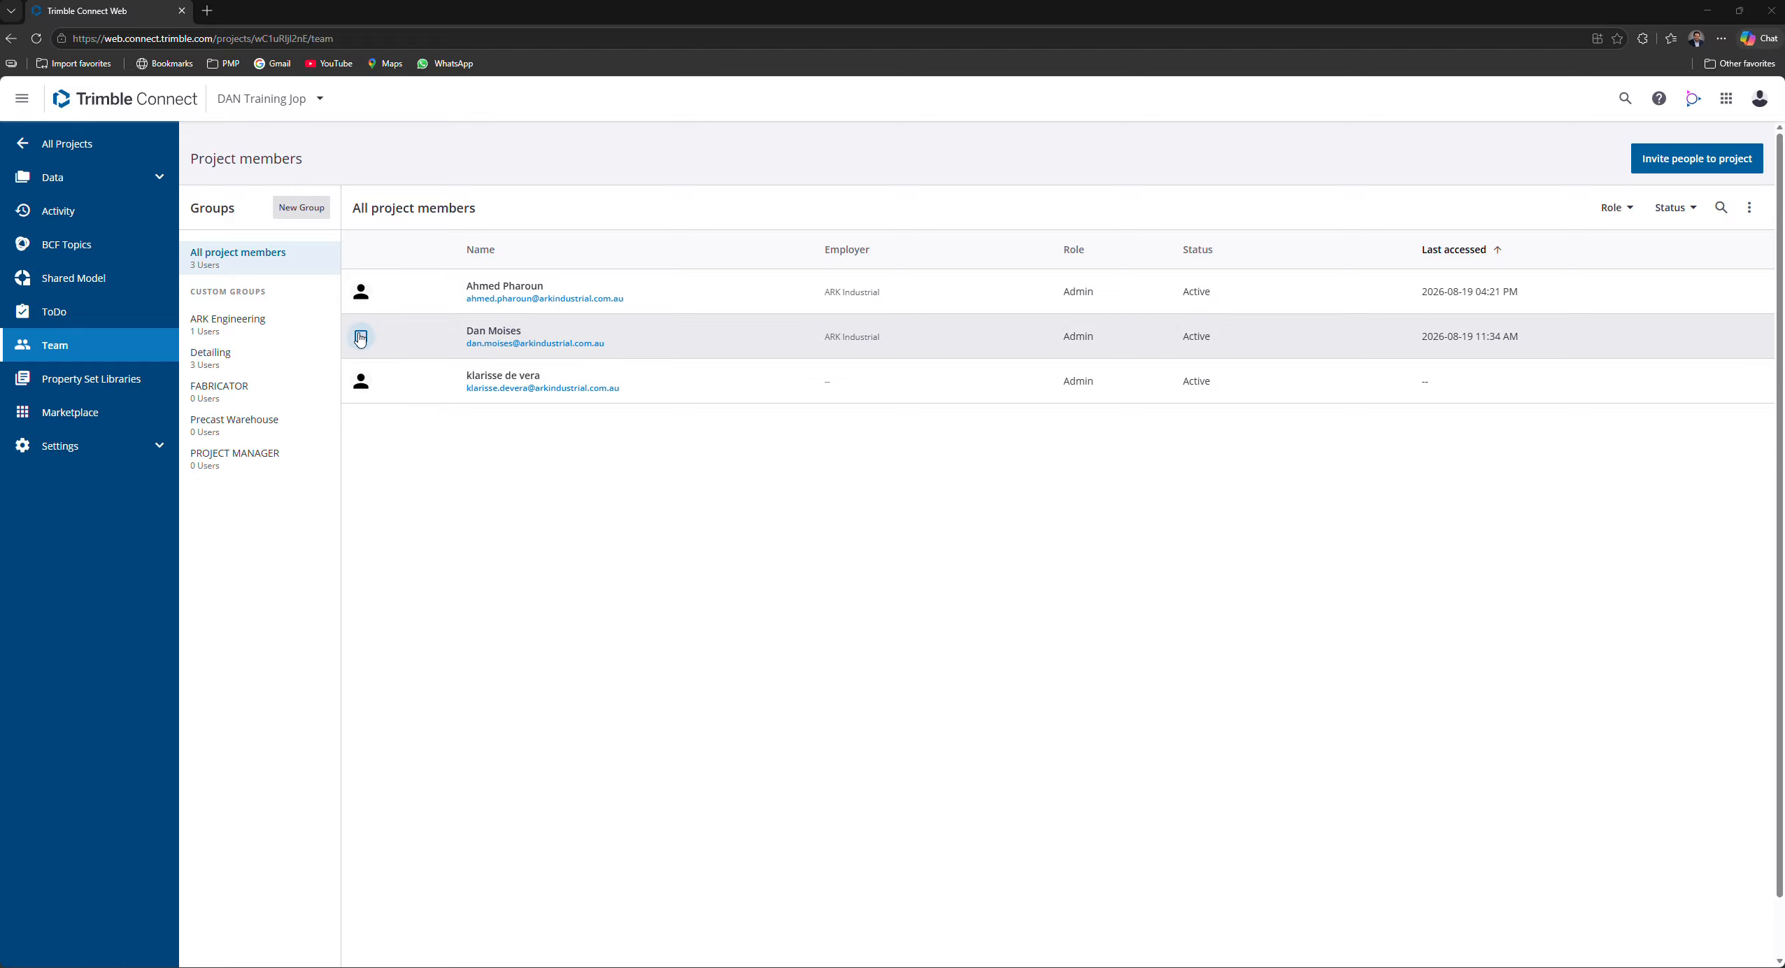
click(362, 294)
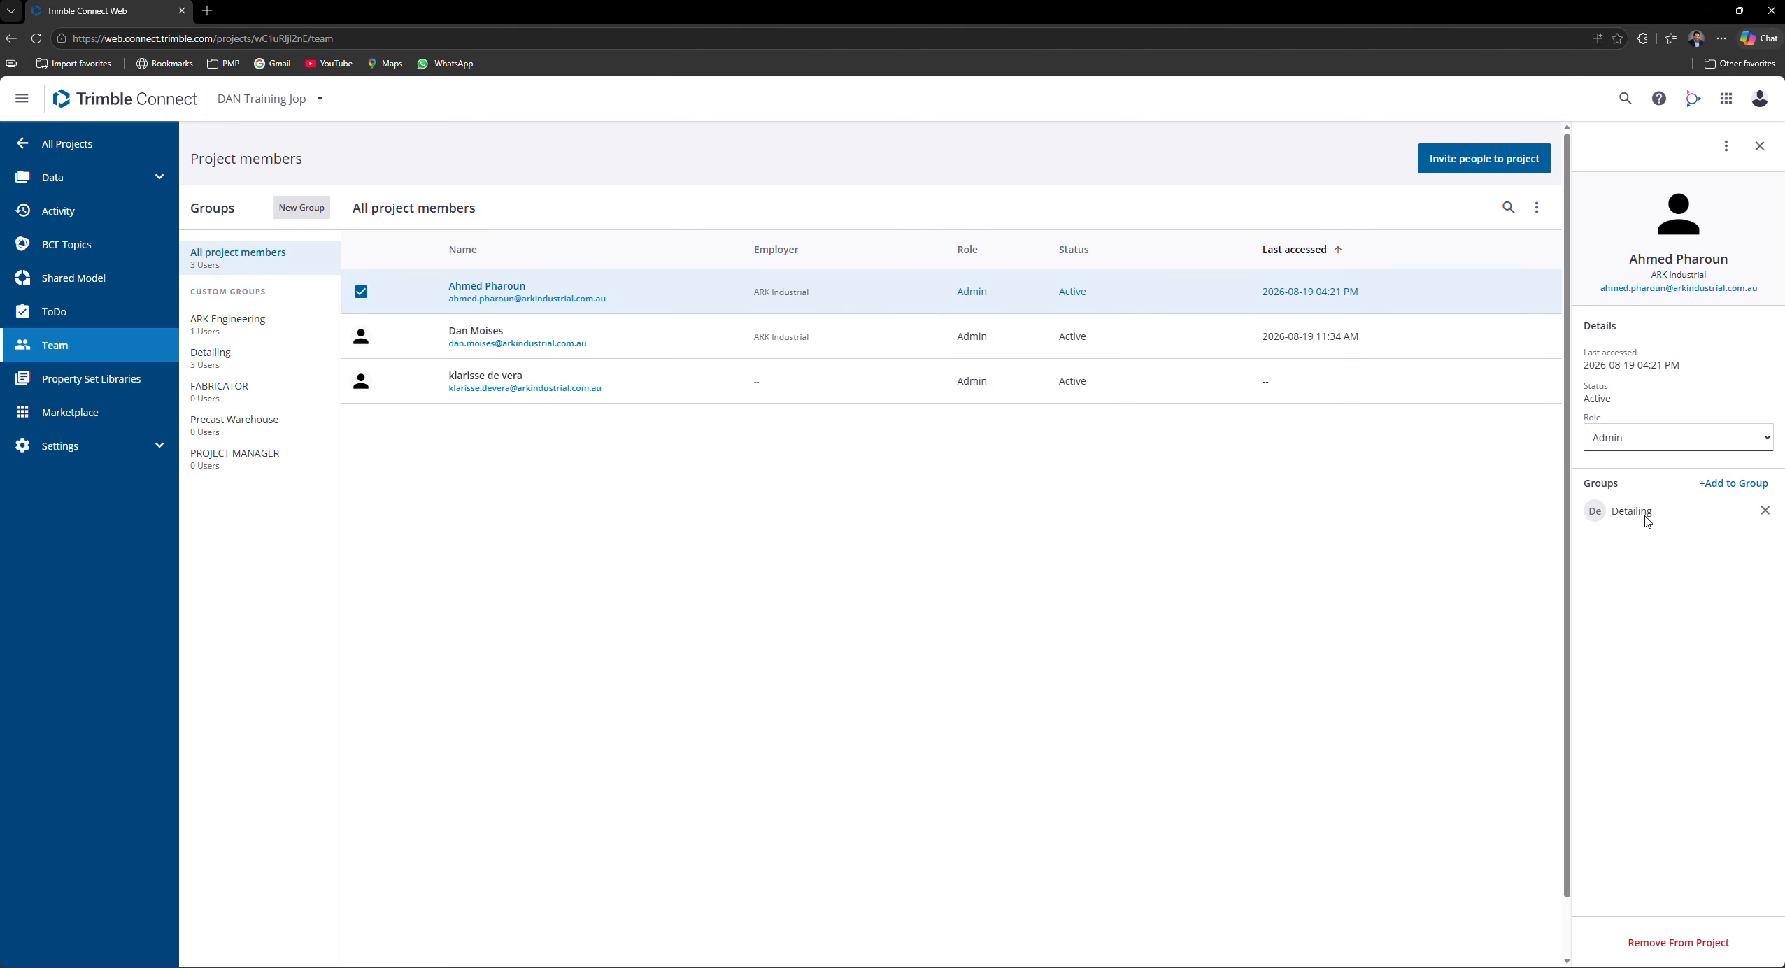
click(1724, 493)
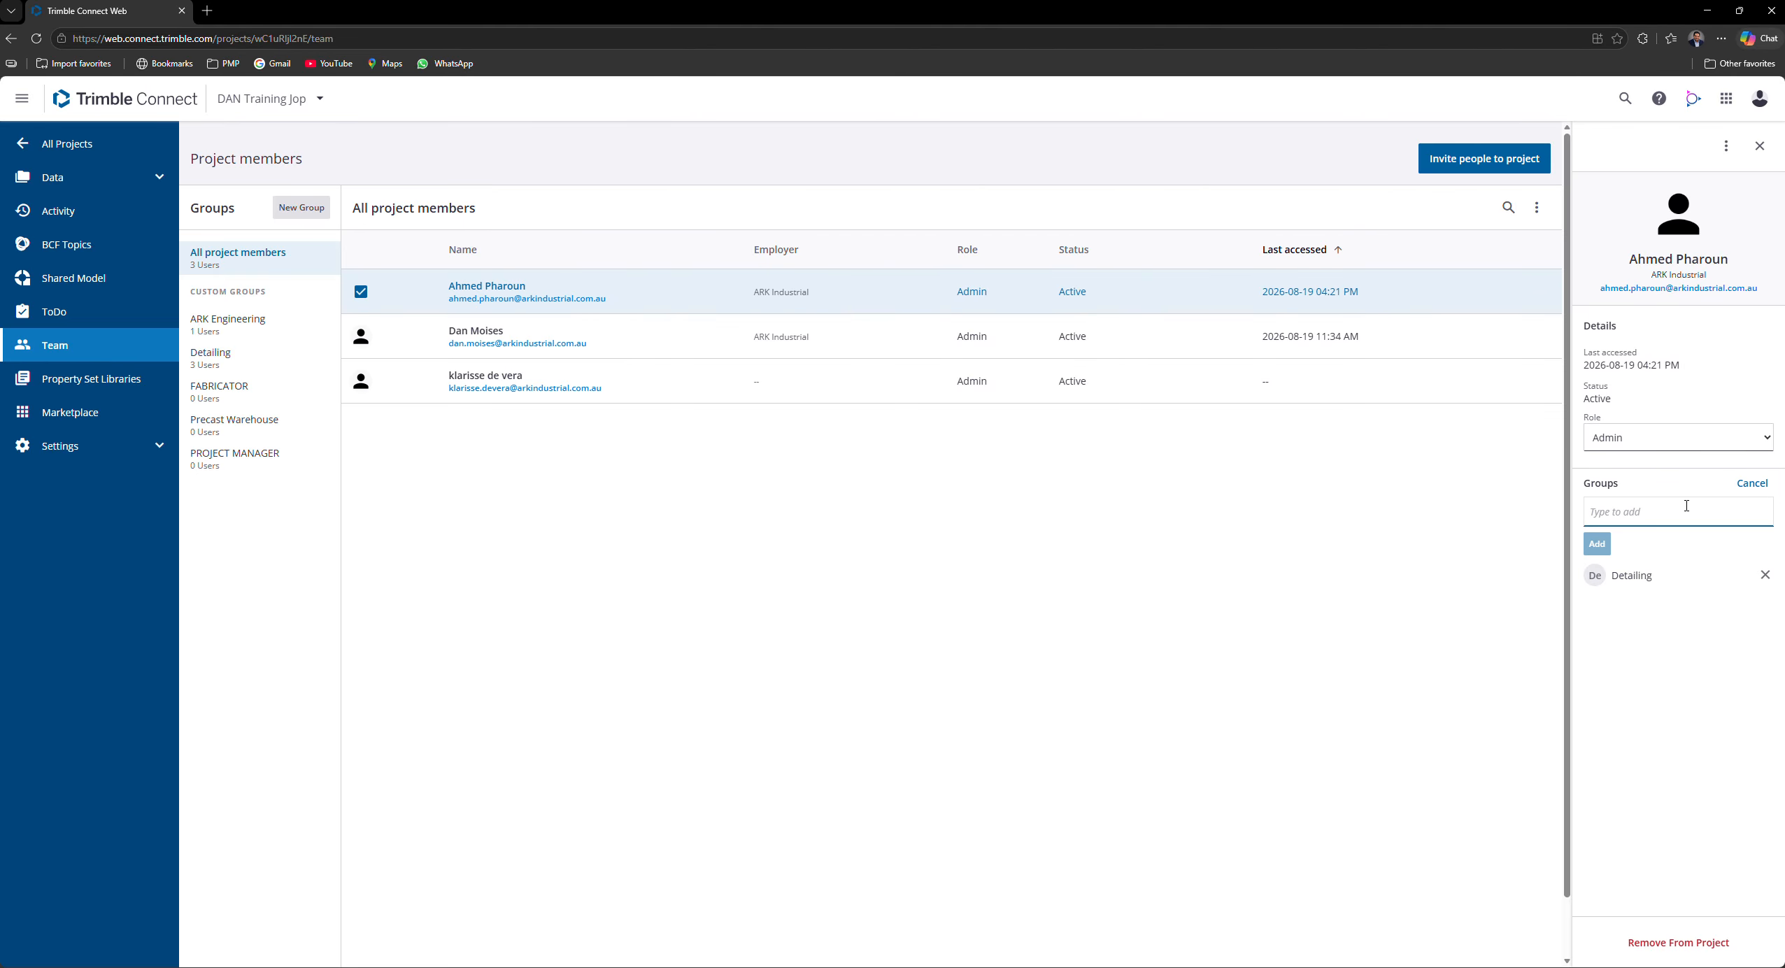
text(ark)
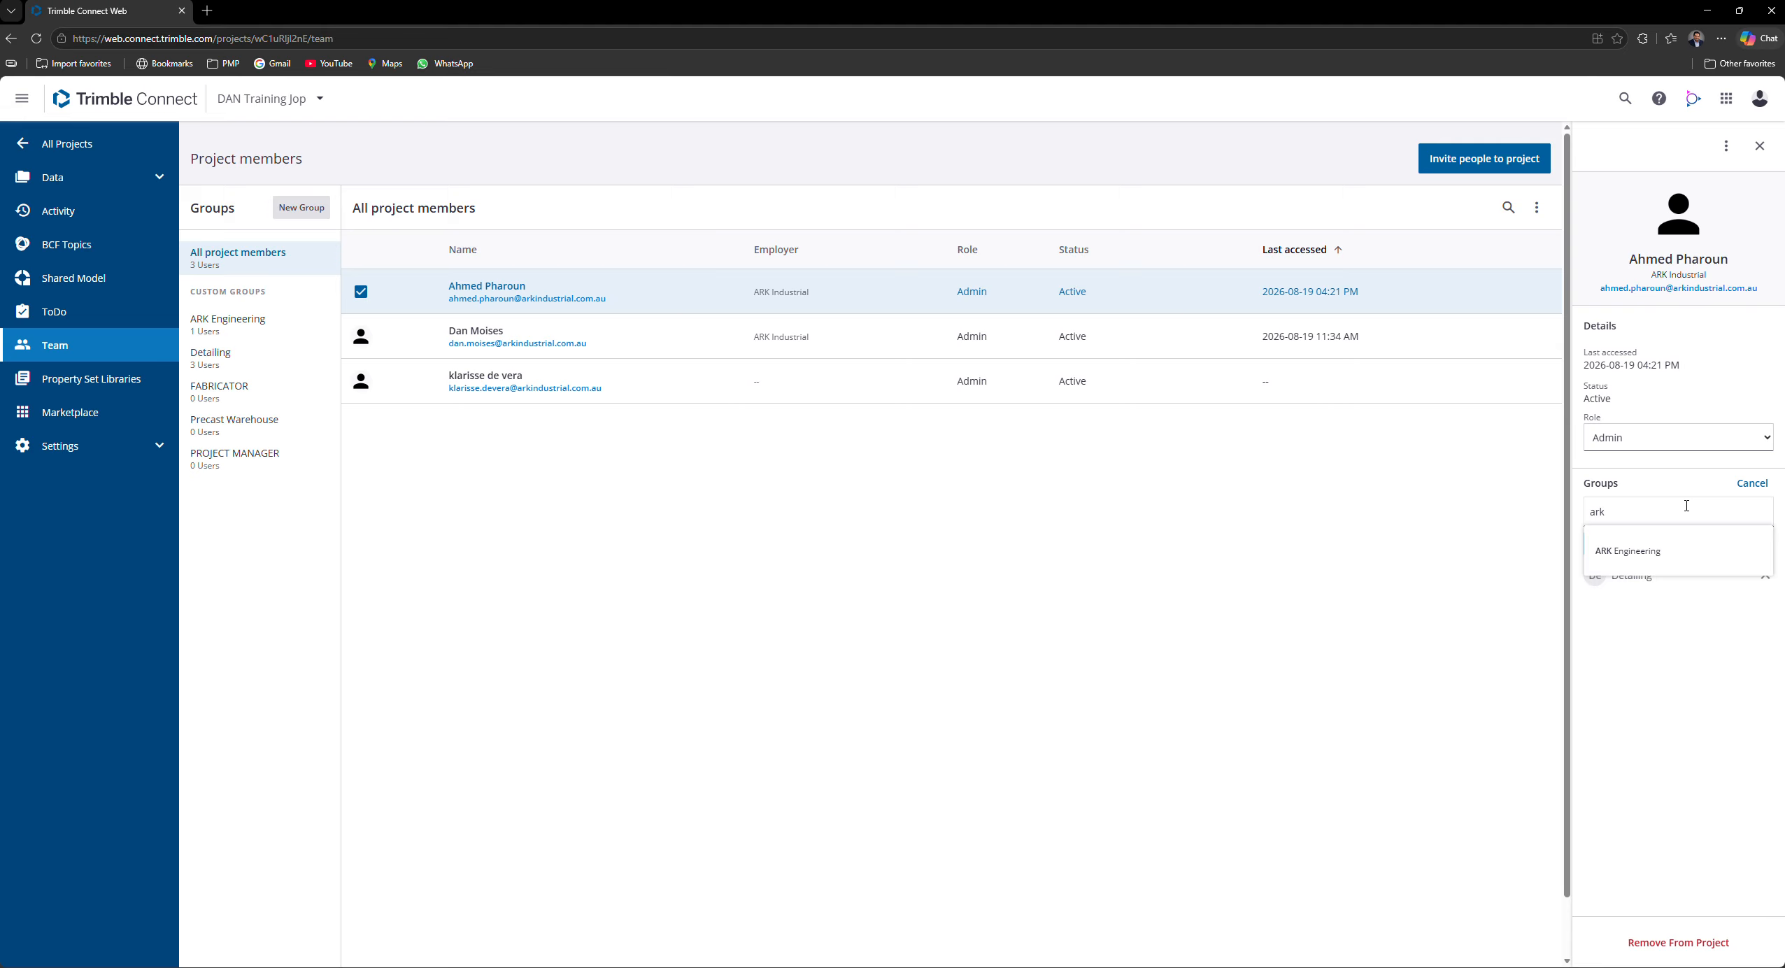
click(1641, 553)
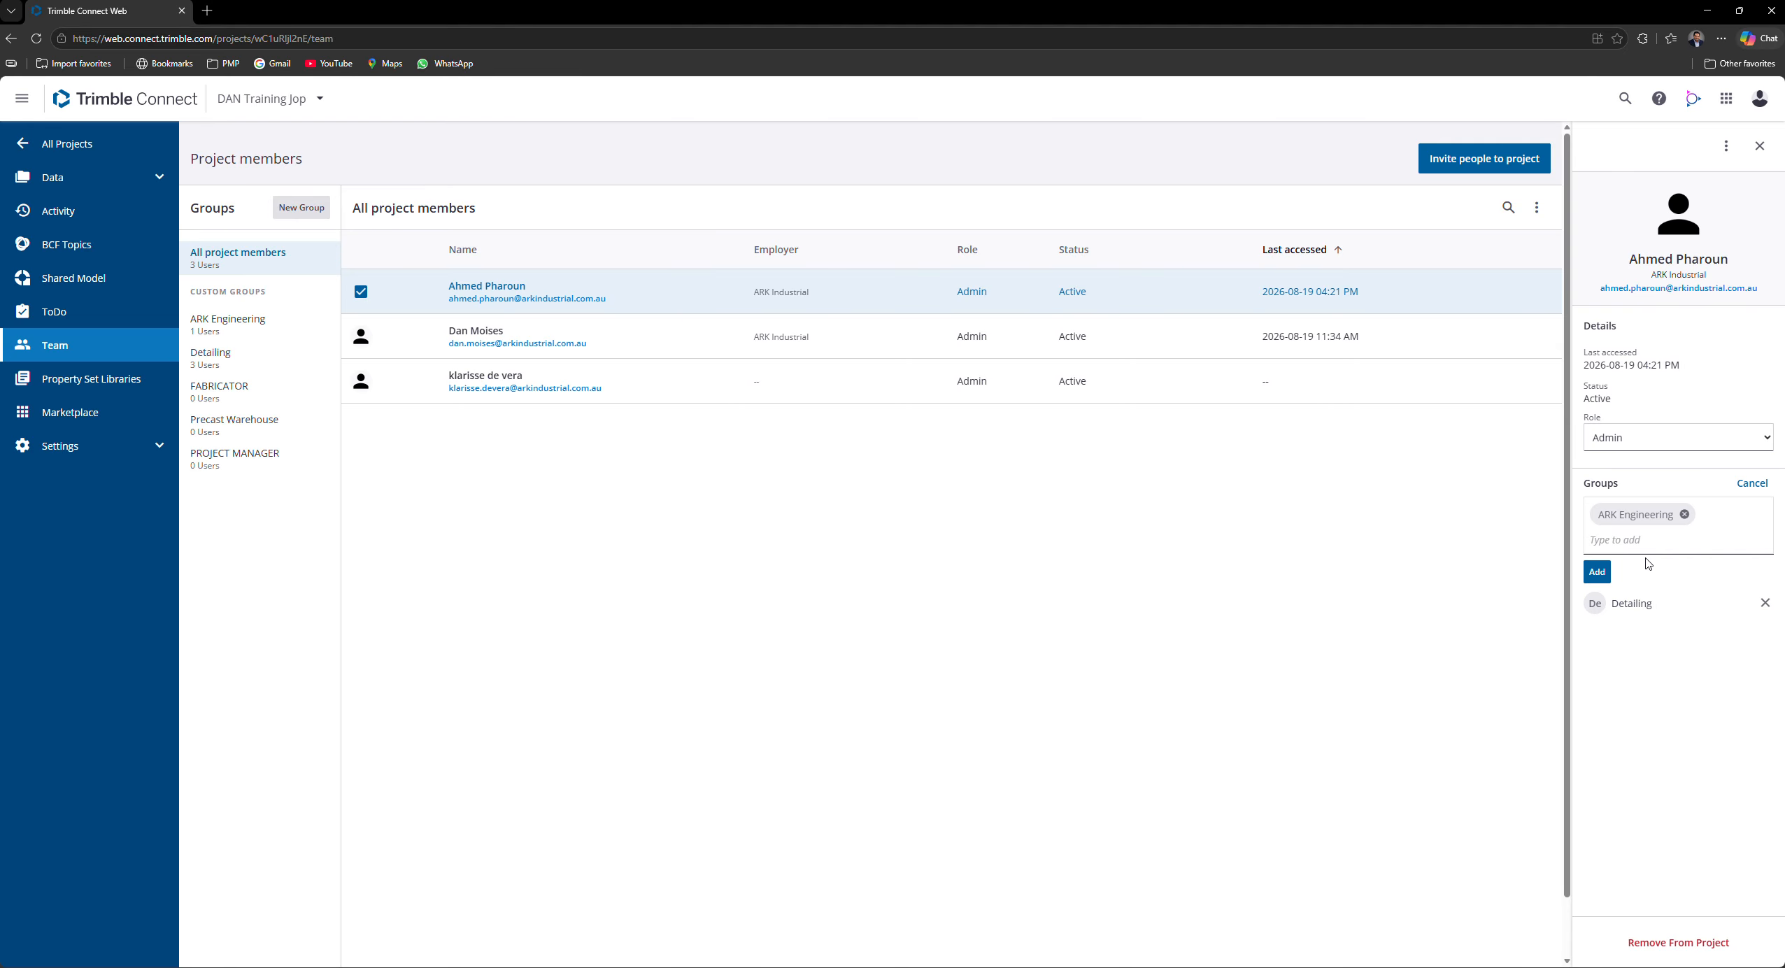
click(1598, 572)
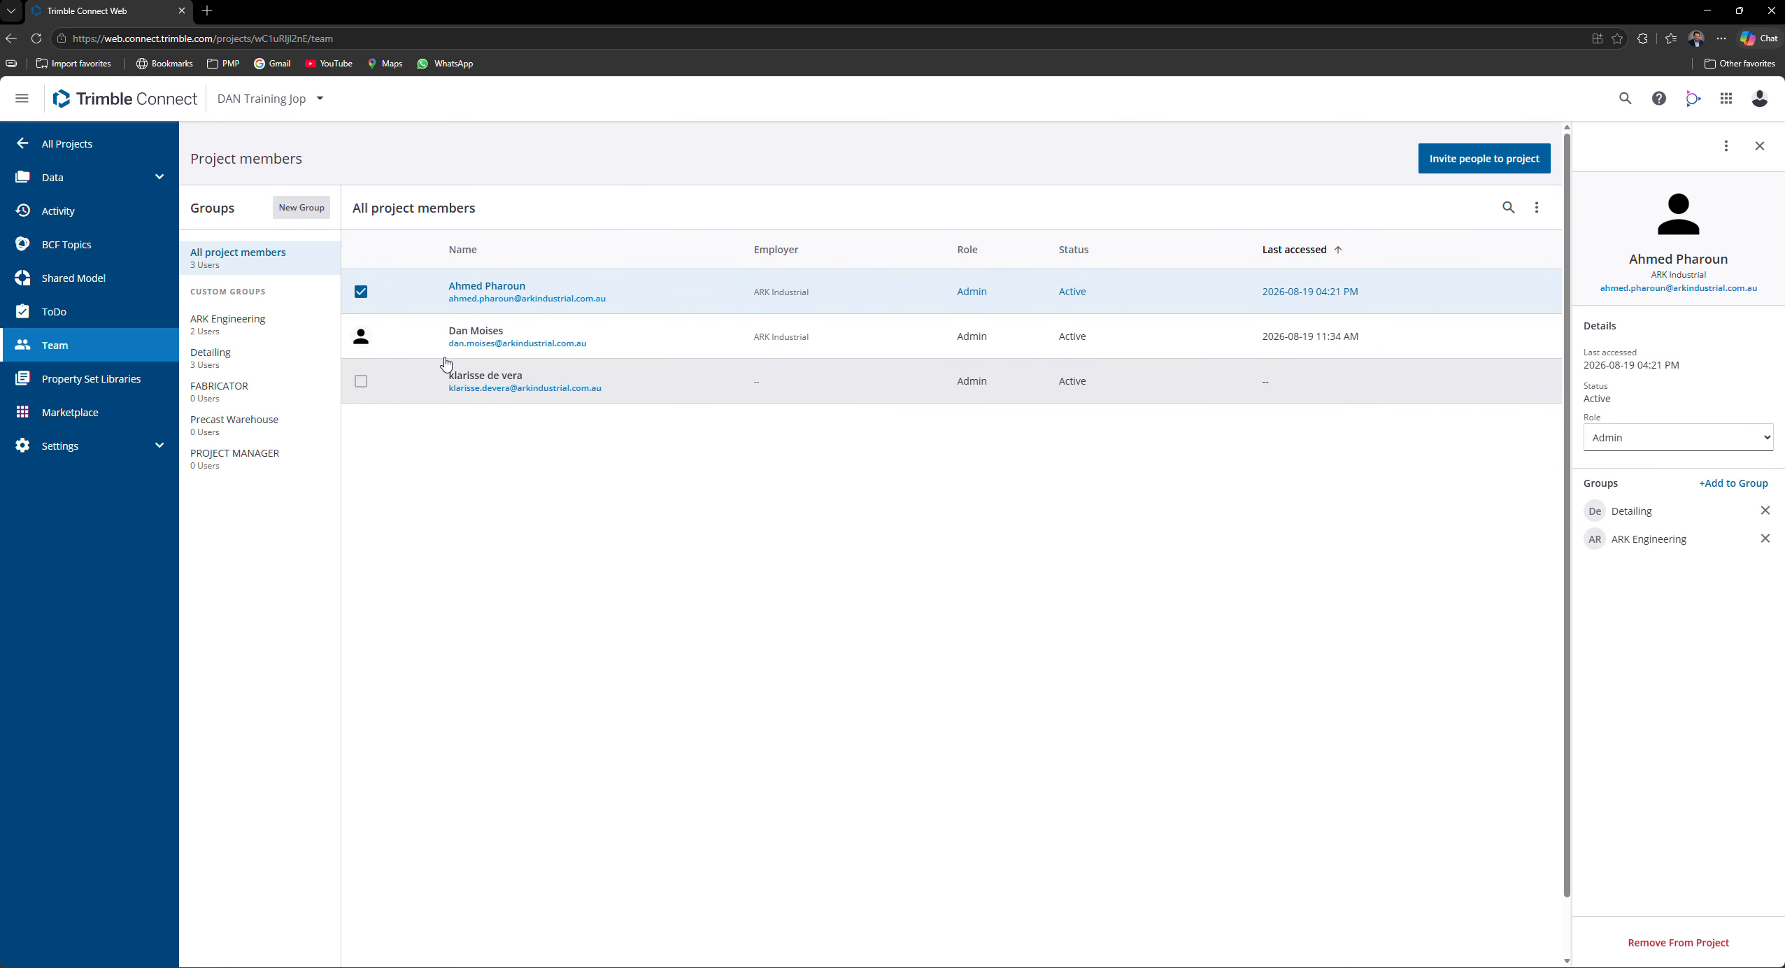
Step: Review the members of the ARK Engineering, Detailing, FABRICATOR, Precast Warehouse and PROJECT MANAGER groups
click(238, 323)
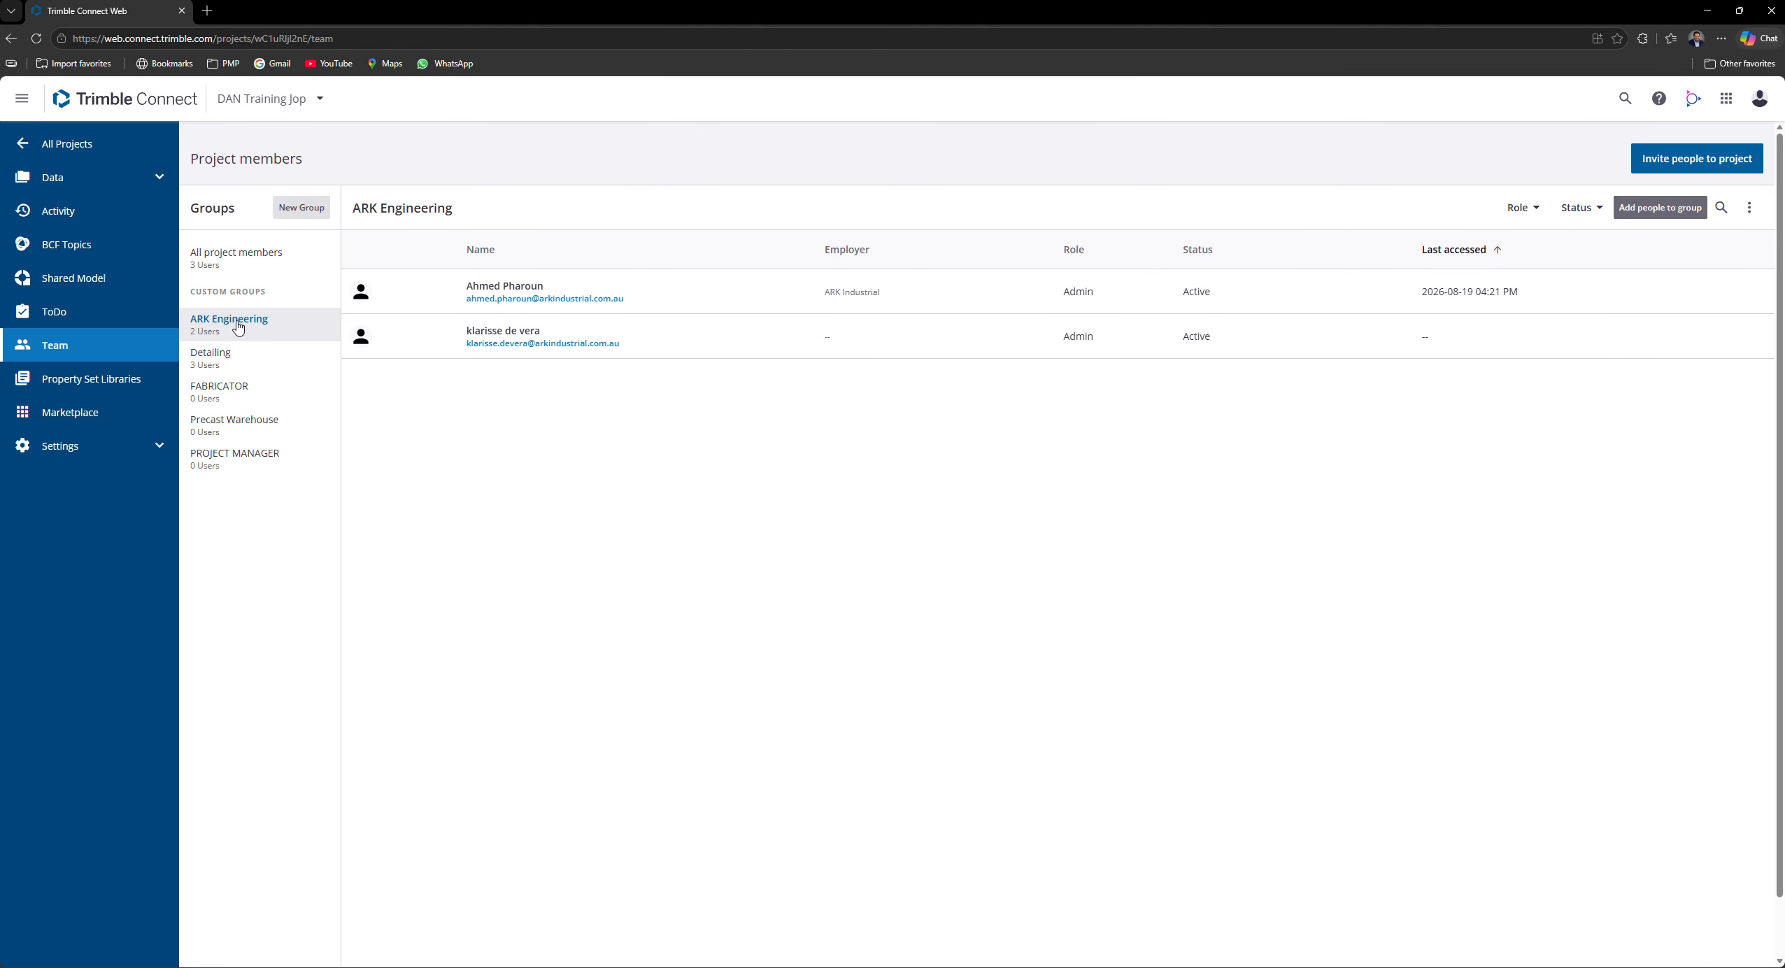
click(221, 356)
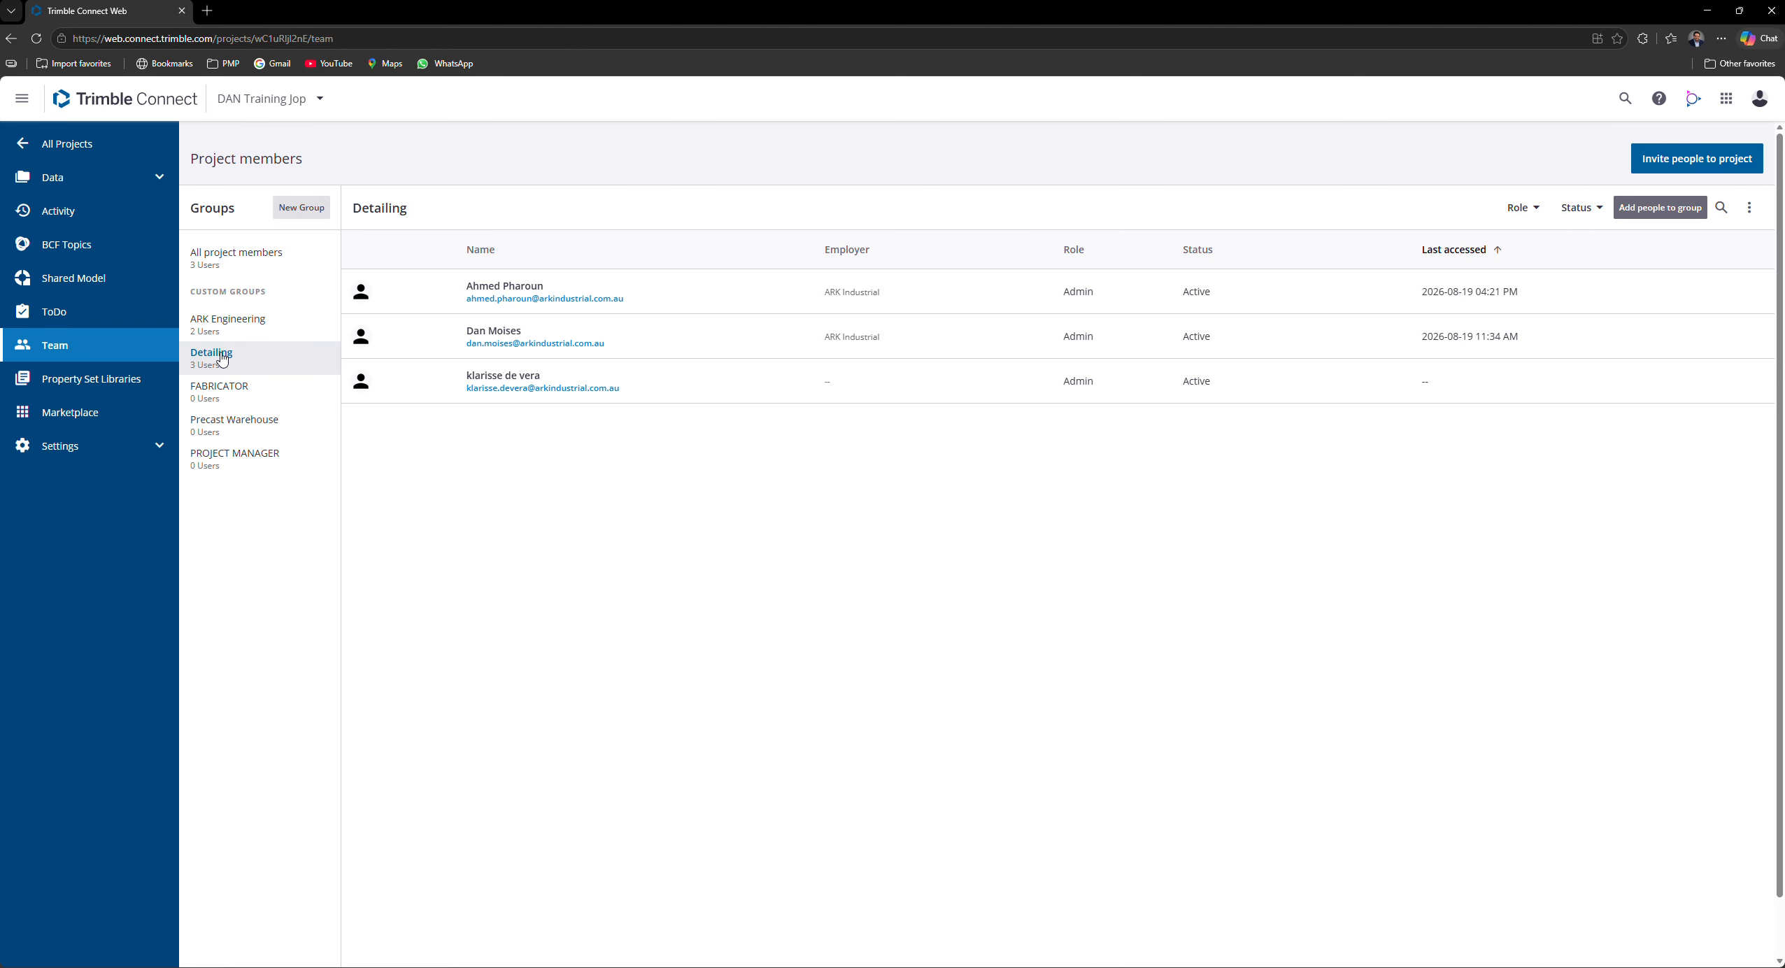
click(222, 390)
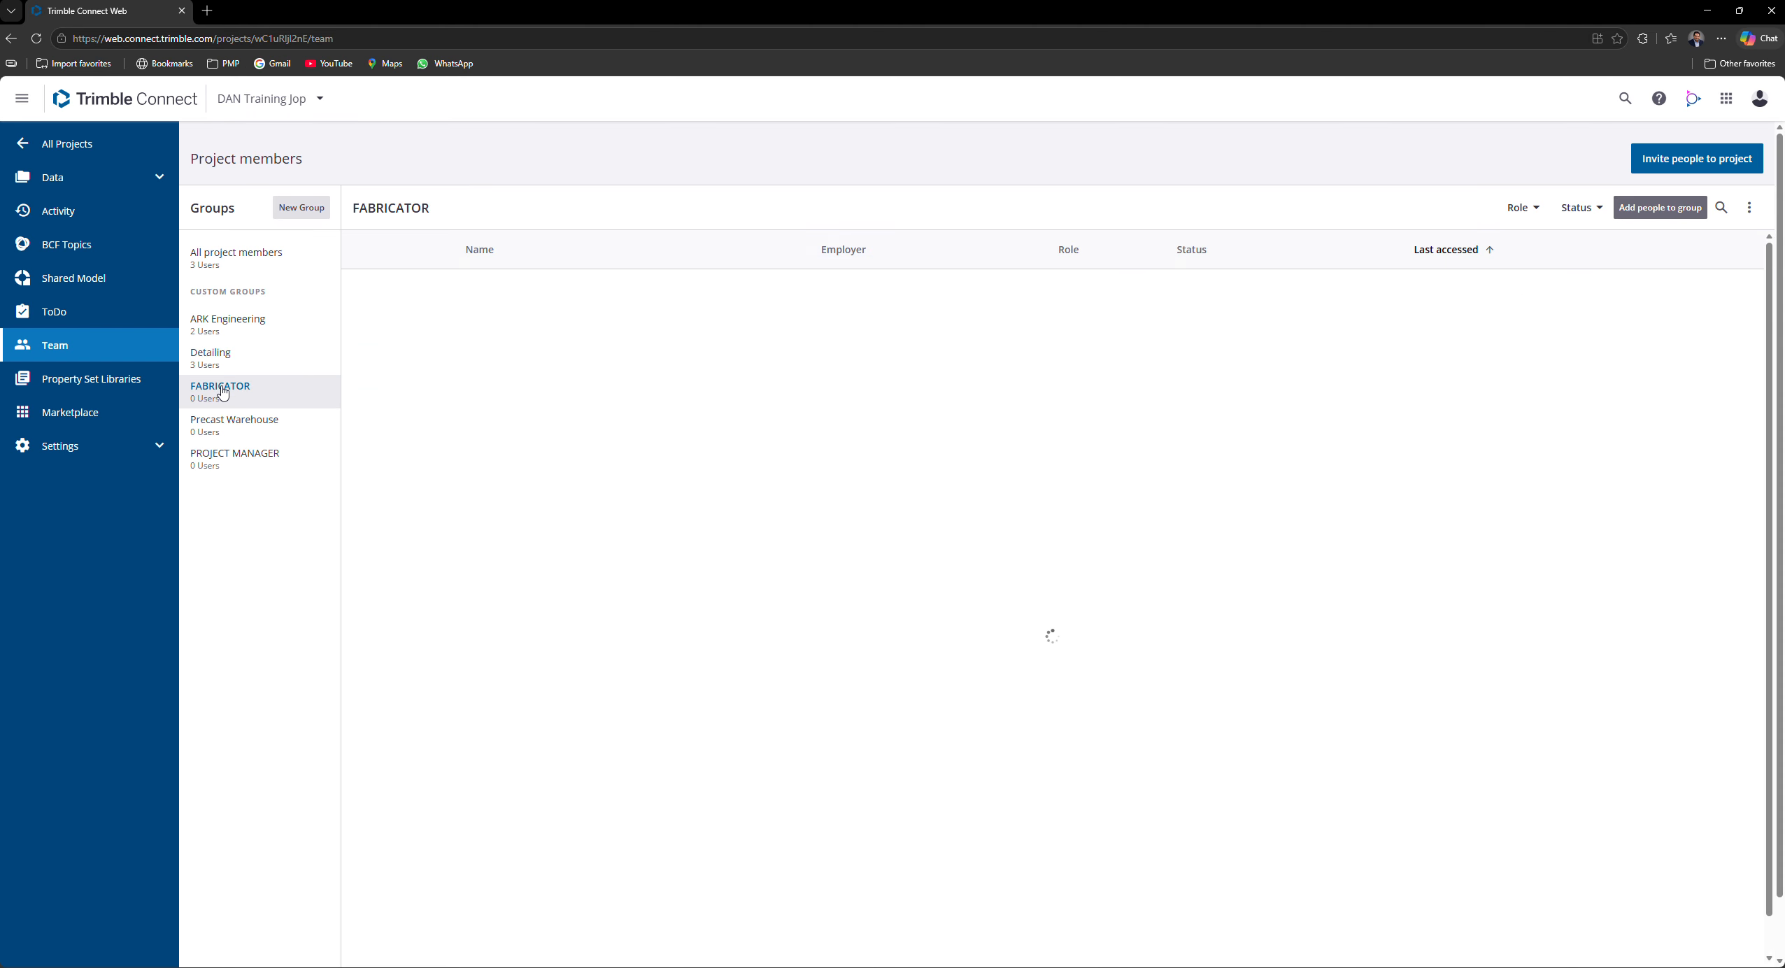
click(240, 424)
click(249, 462)
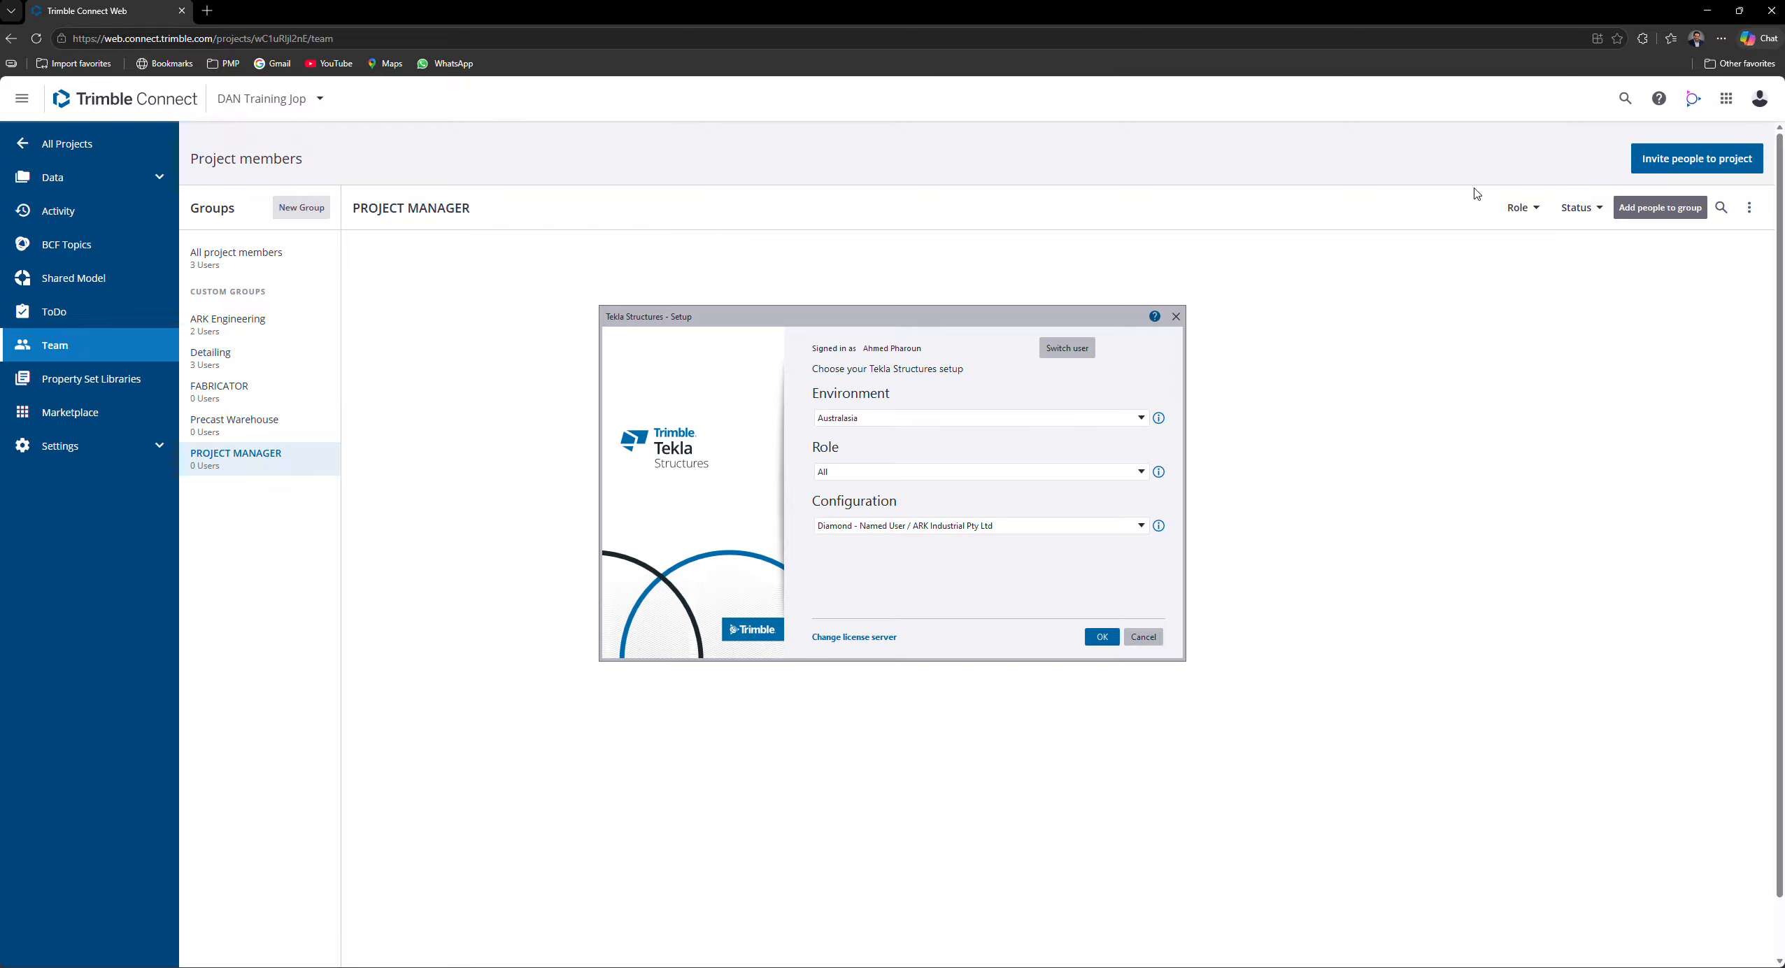
Step: Close the online team page and start Tekla Structures with the Australasia environment, All role and Diamond configuration
click(1772, 13)
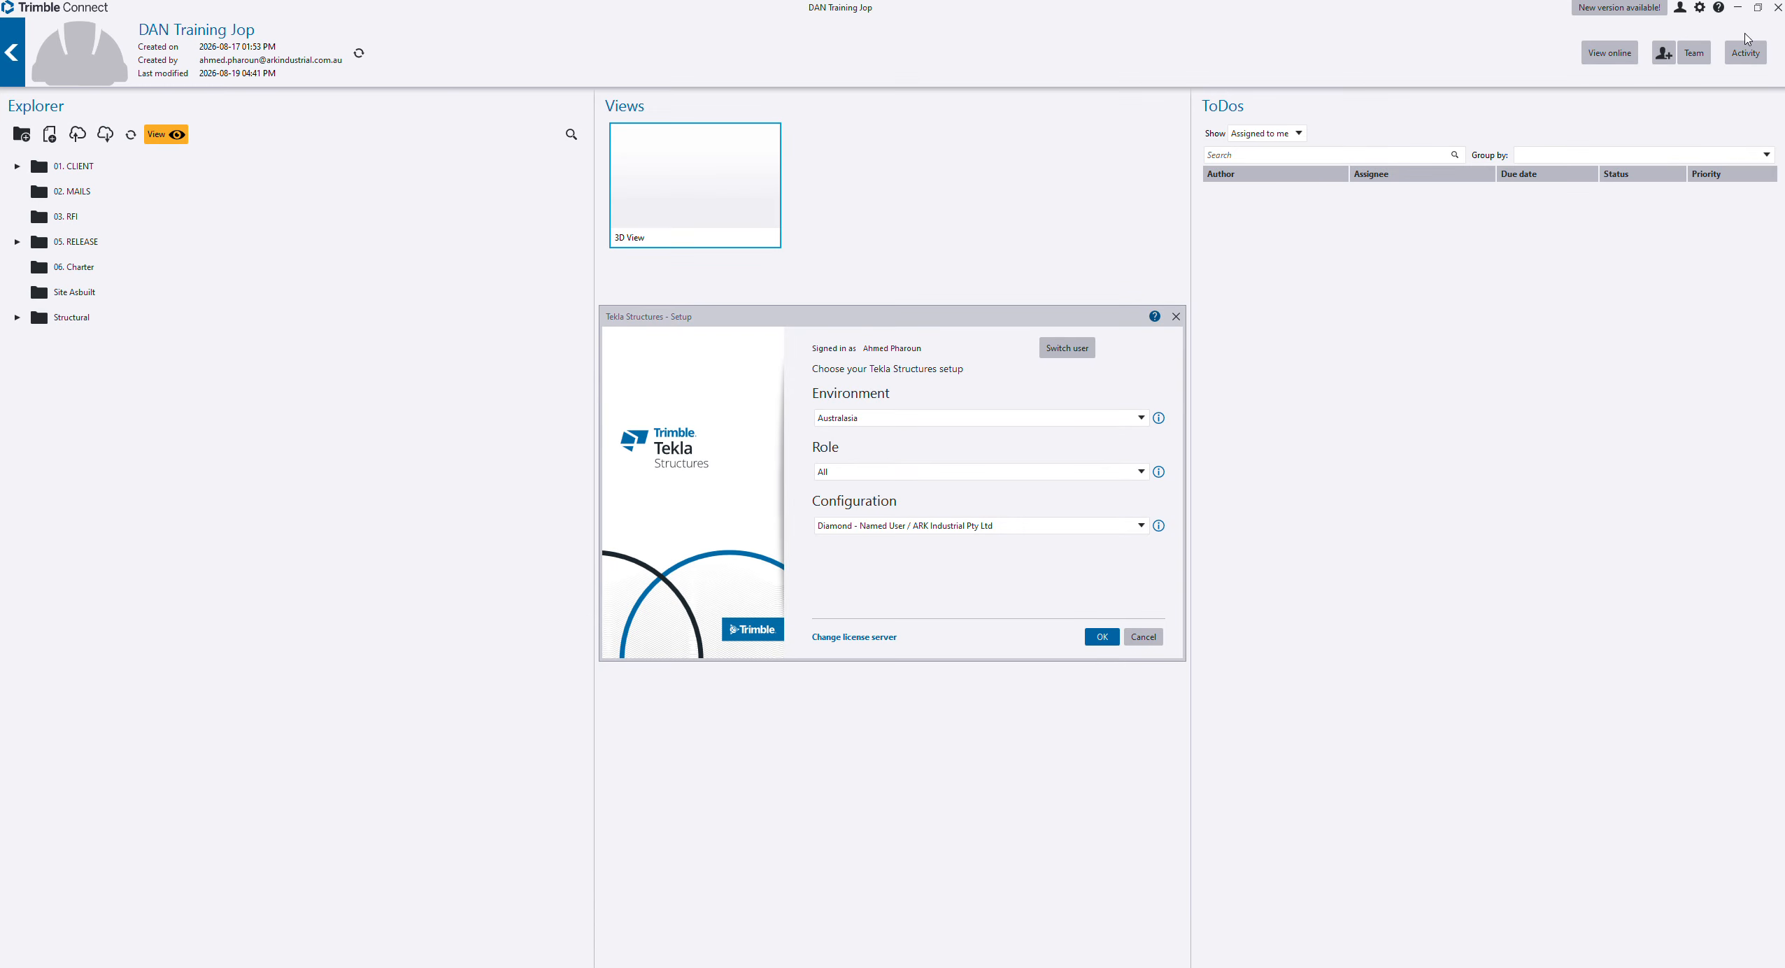
drag(945, 321, 890, 255)
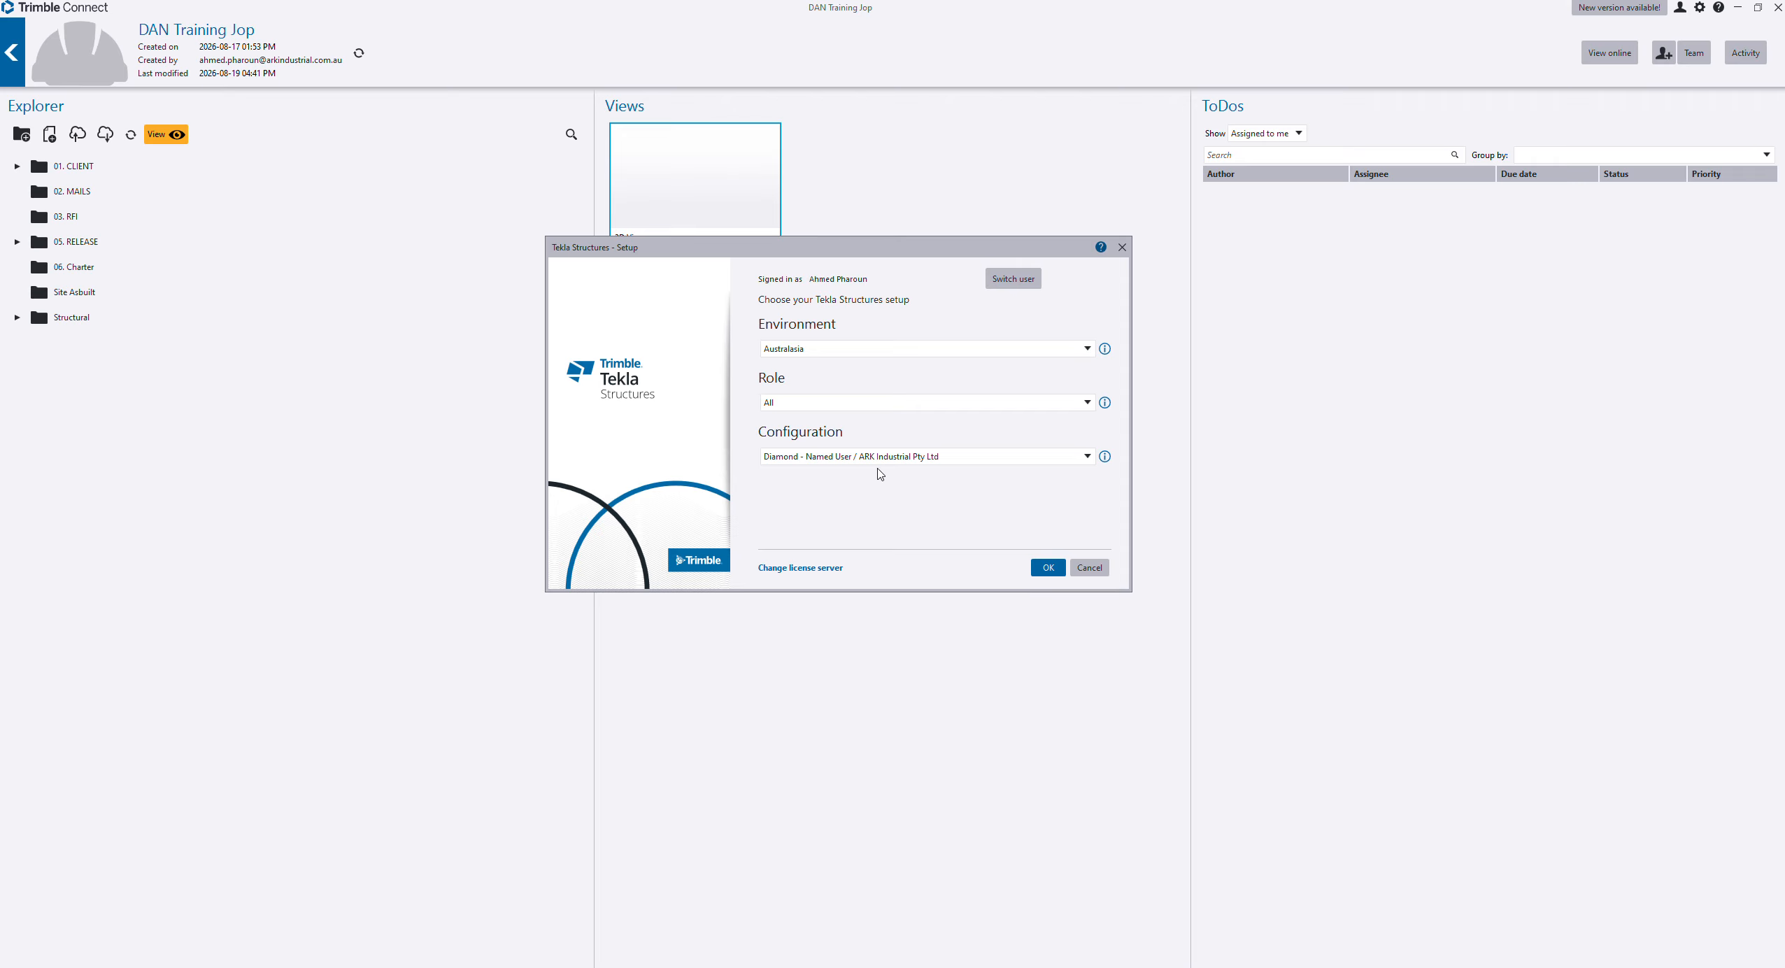
click(1046, 575)
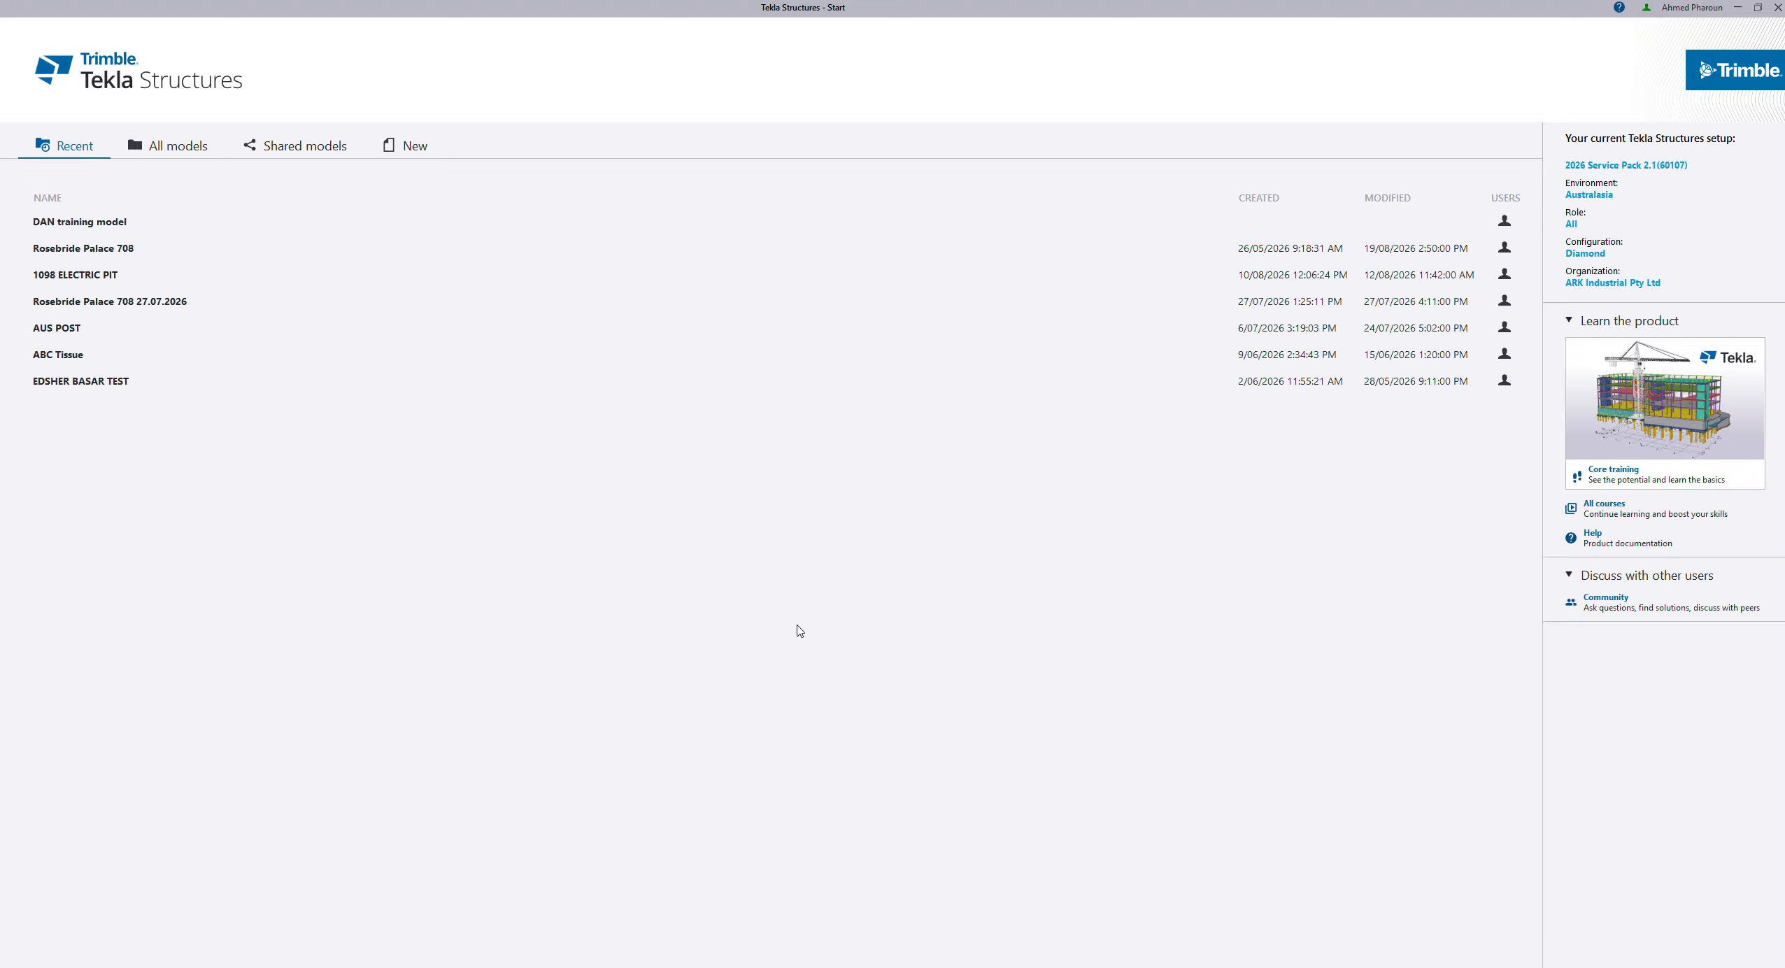
Step: Try to open the DAN training model and remove its invalid entry from the recent models list
click(79, 222)
double_click(79, 222)
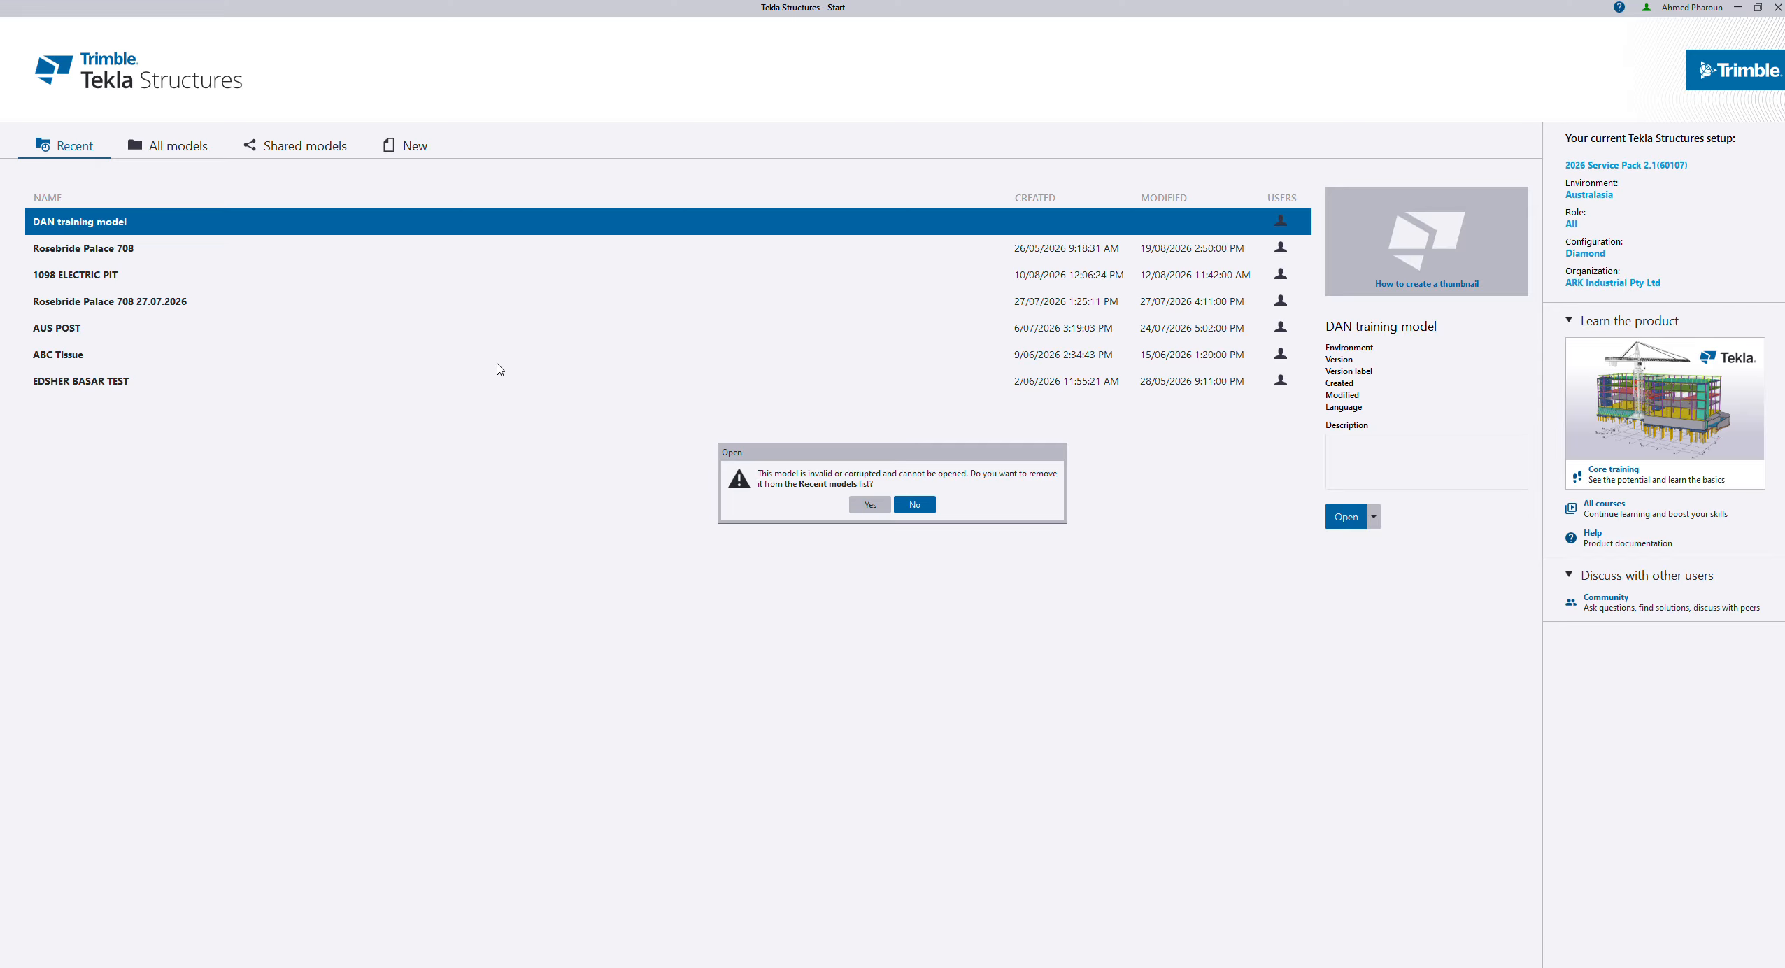
click(871, 514)
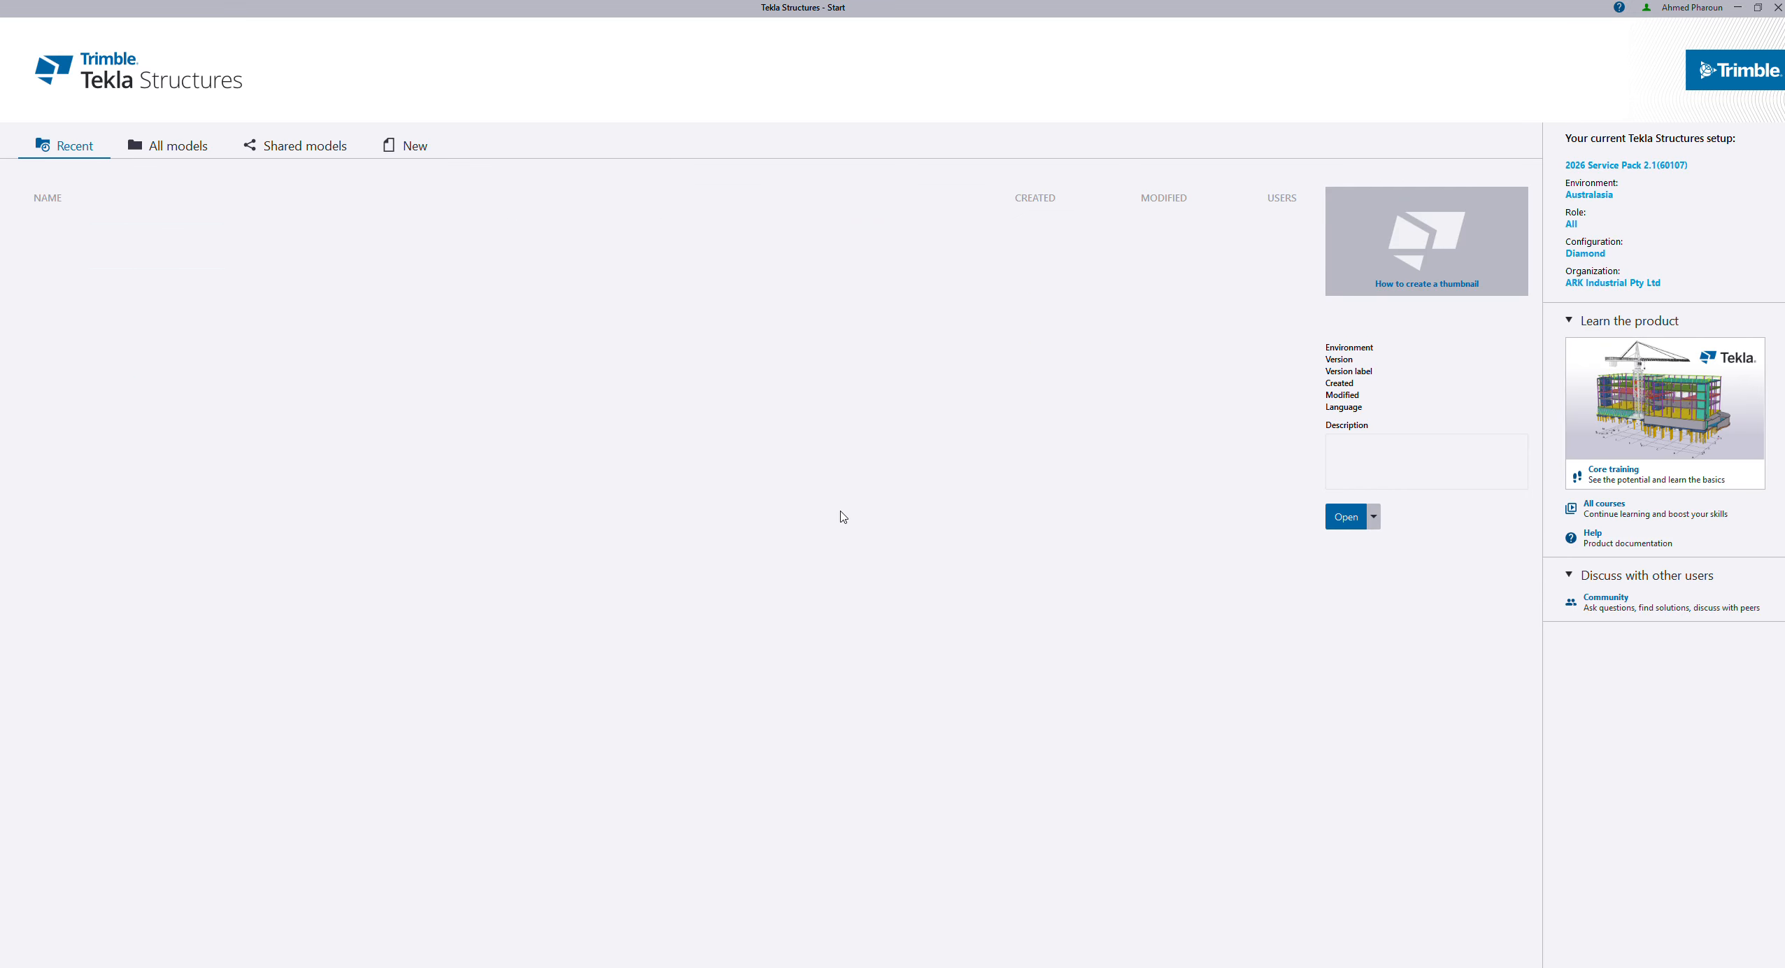
Step: Create a single-user model named DAN Model with Trimble Connect collaboration enabled and maximize its 3D view
click(415, 146)
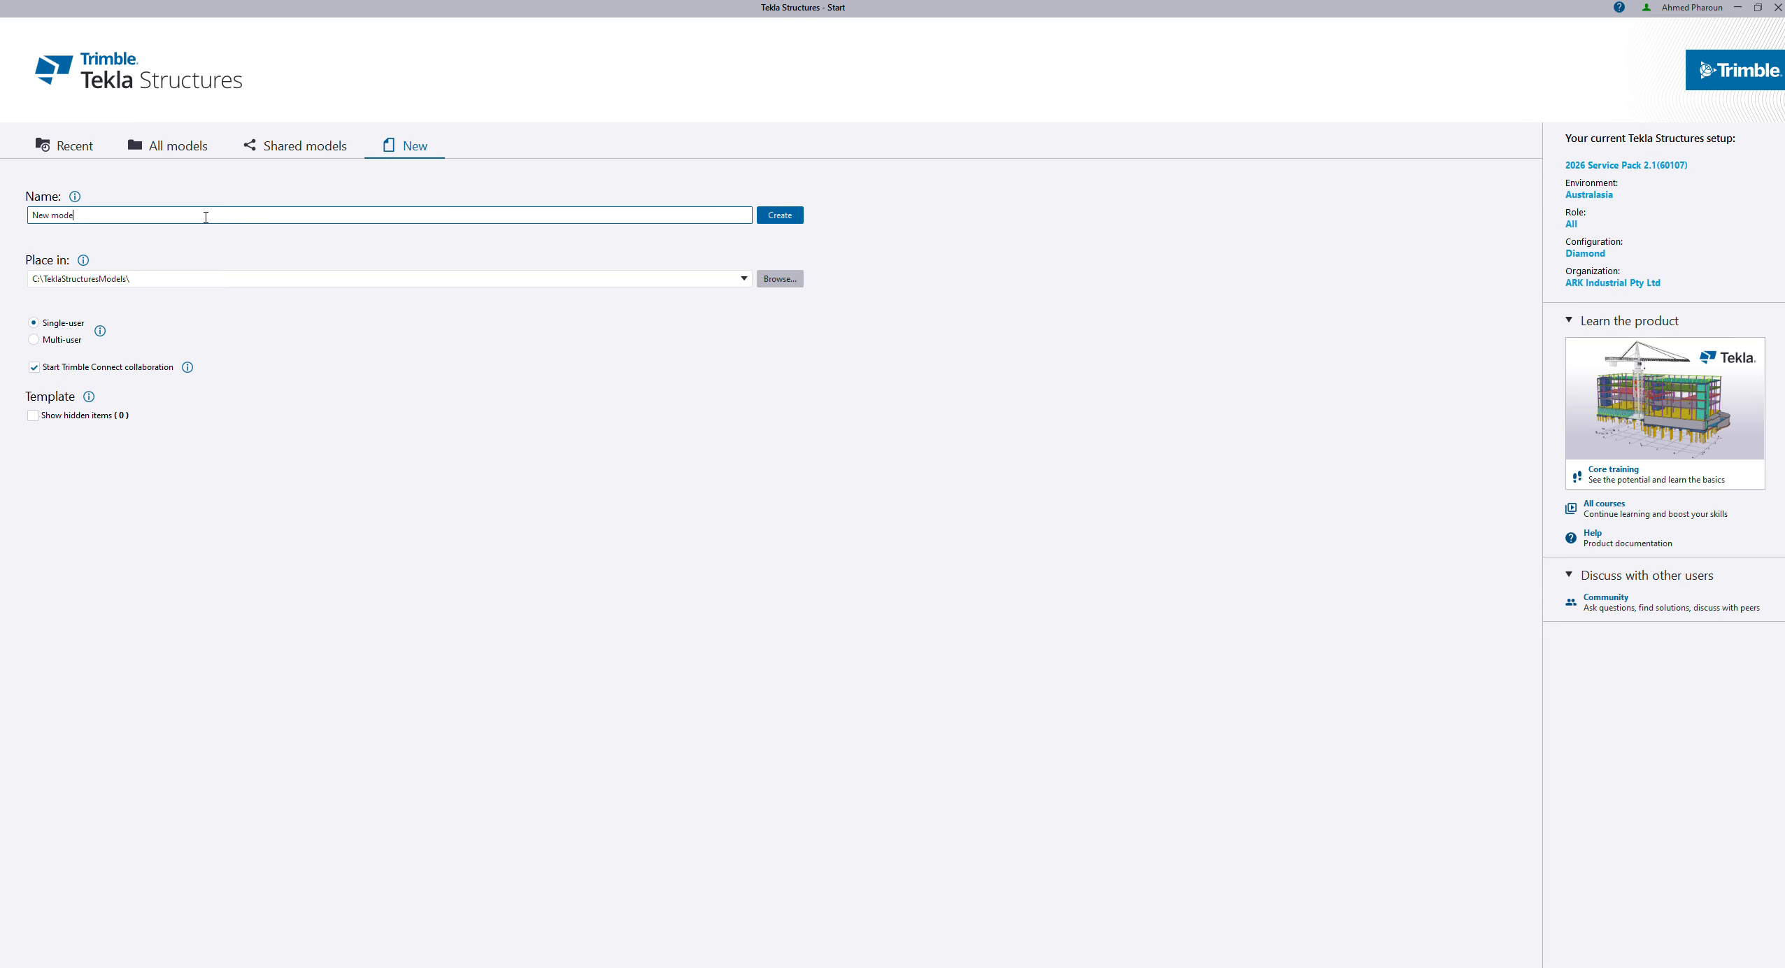
key(BackSpace)
key(BackSpace)
key(BackSpace)
key(BackSpace)
key(BackSpace)
key(BackSpace)
key(BackSpace)
key(BackSpace)
text(DAN)
text(del)
click(786, 220)
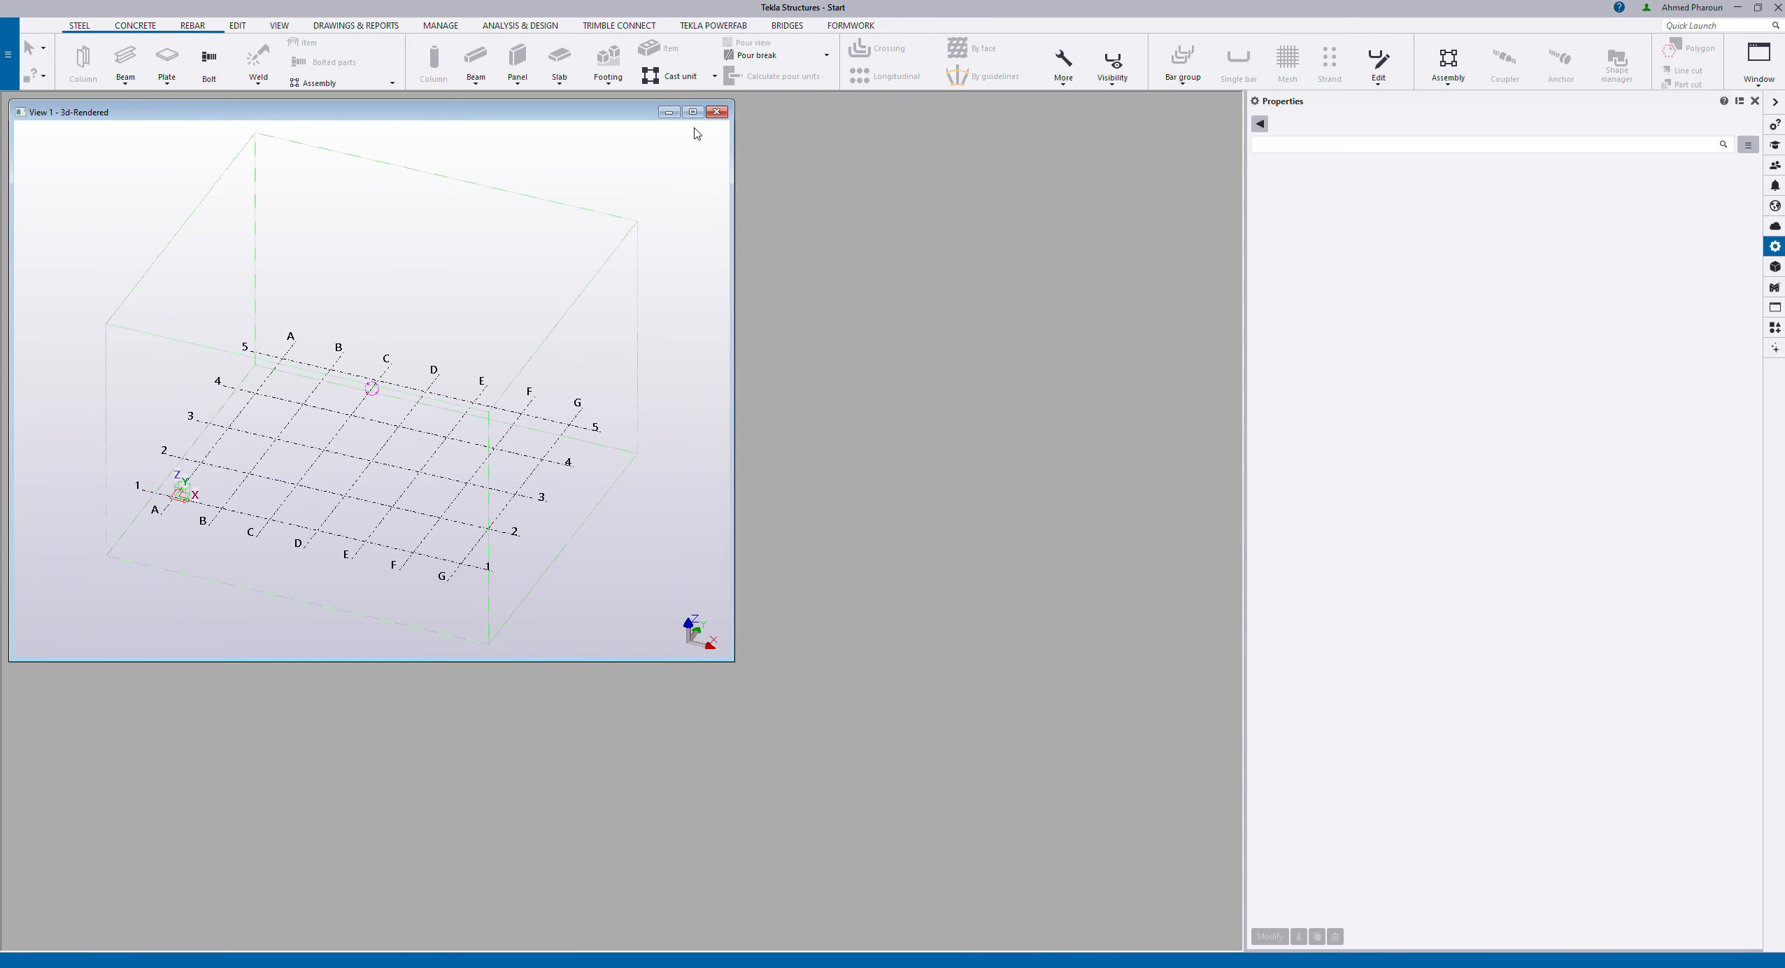
click(693, 113)
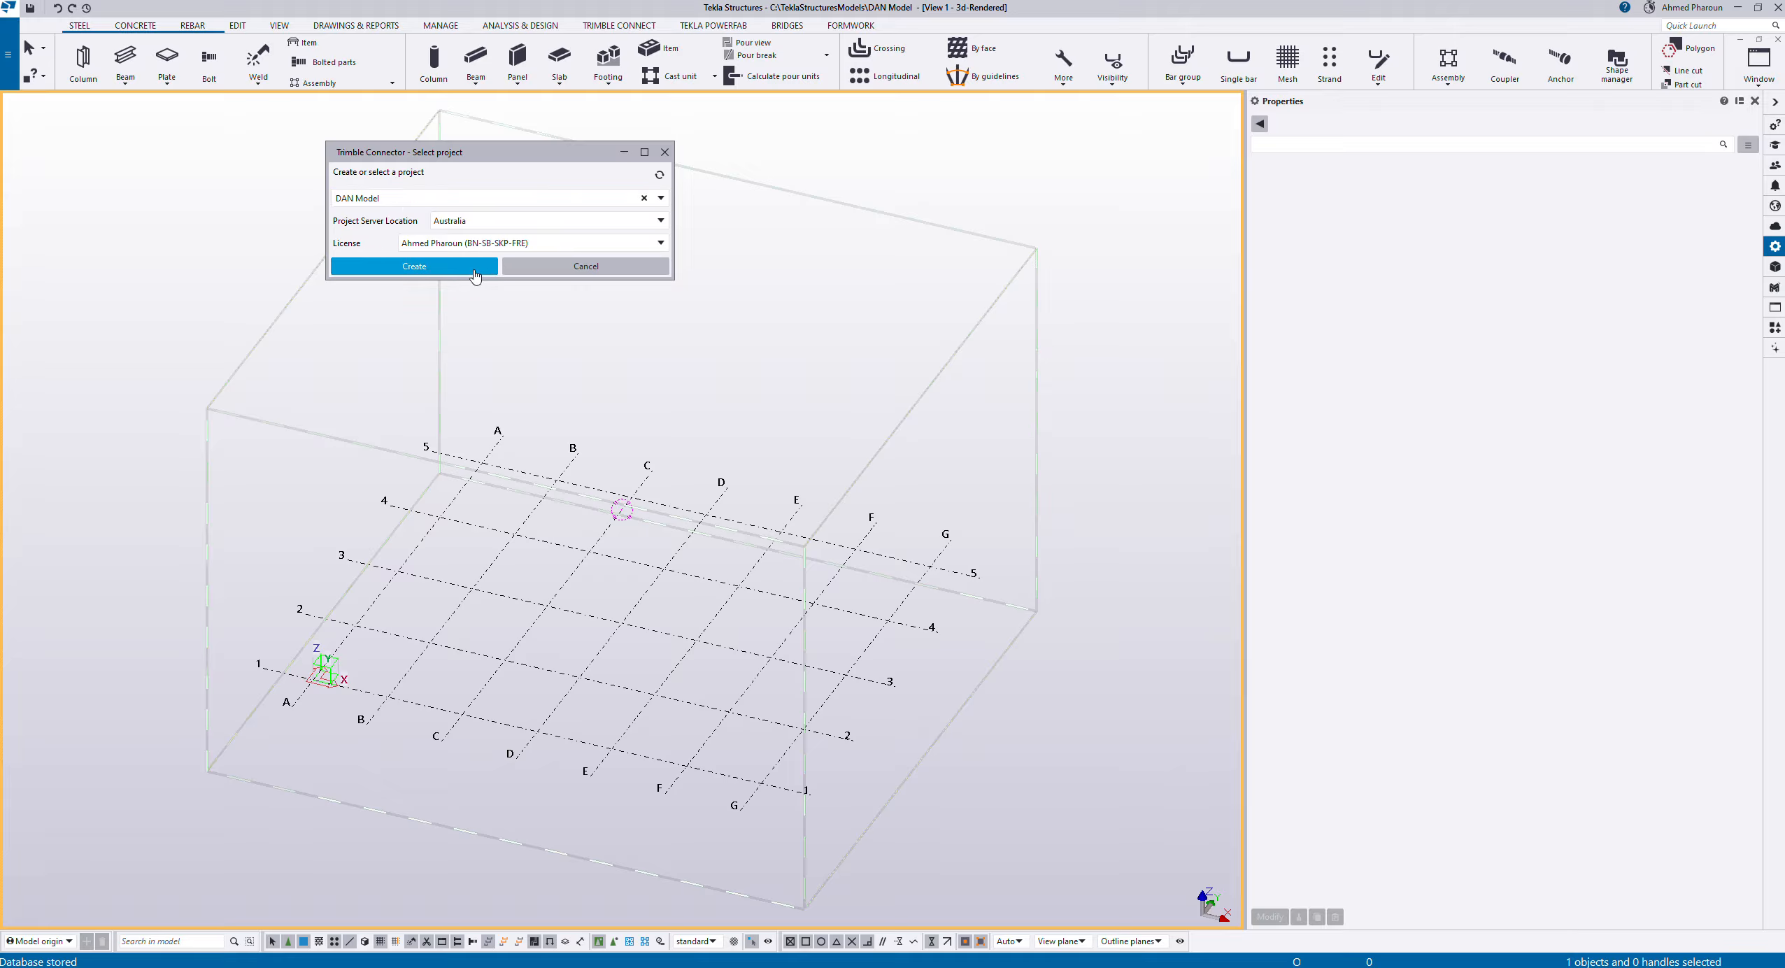
Step: Link the model to the existing DAN Training Jop project in Trimble Connect
click(403, 198)
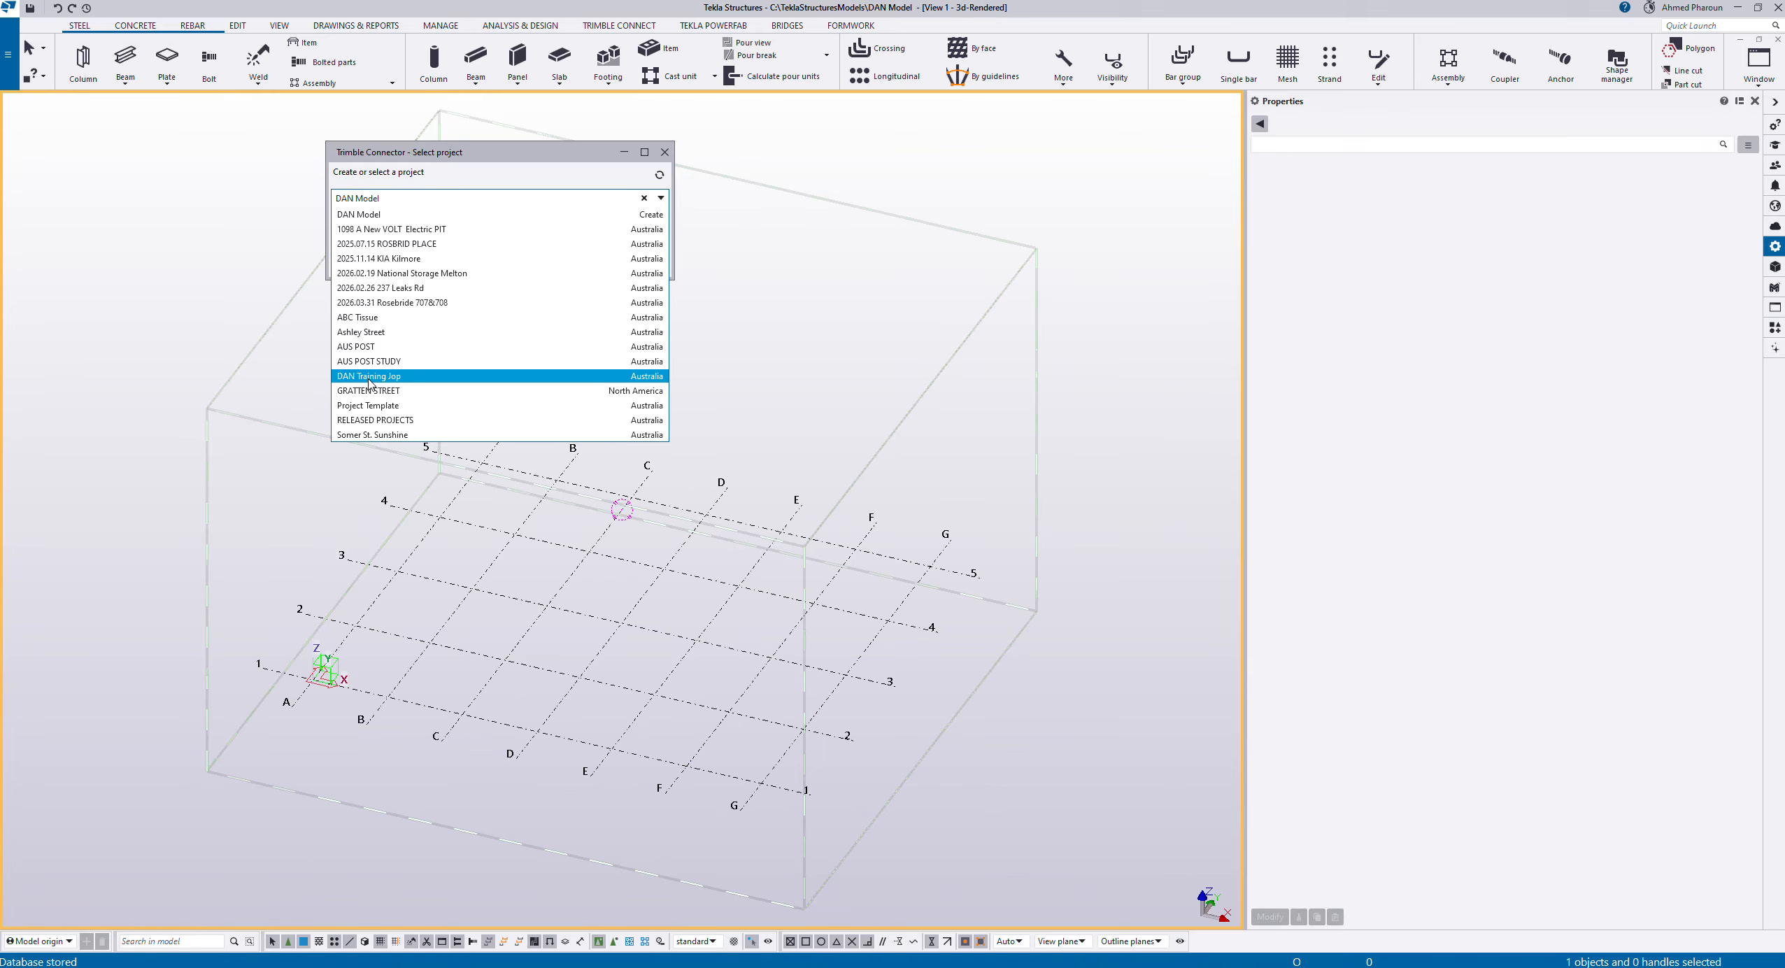
click(391, 377)
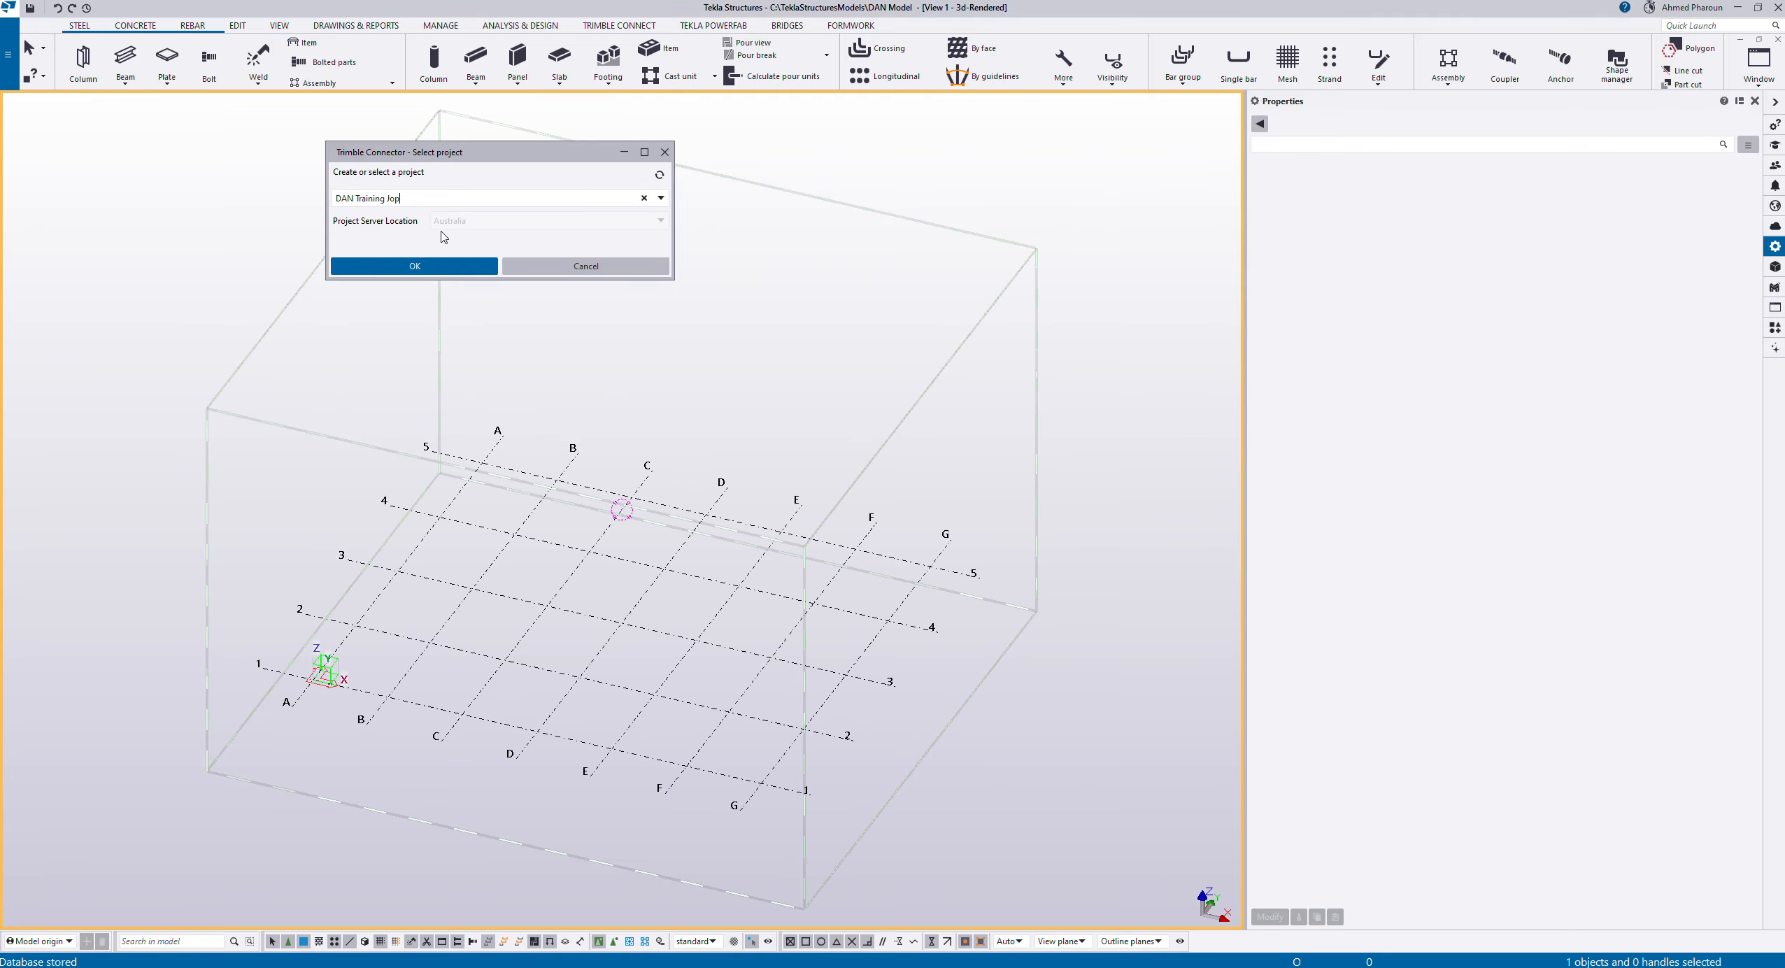
click(429, 267)
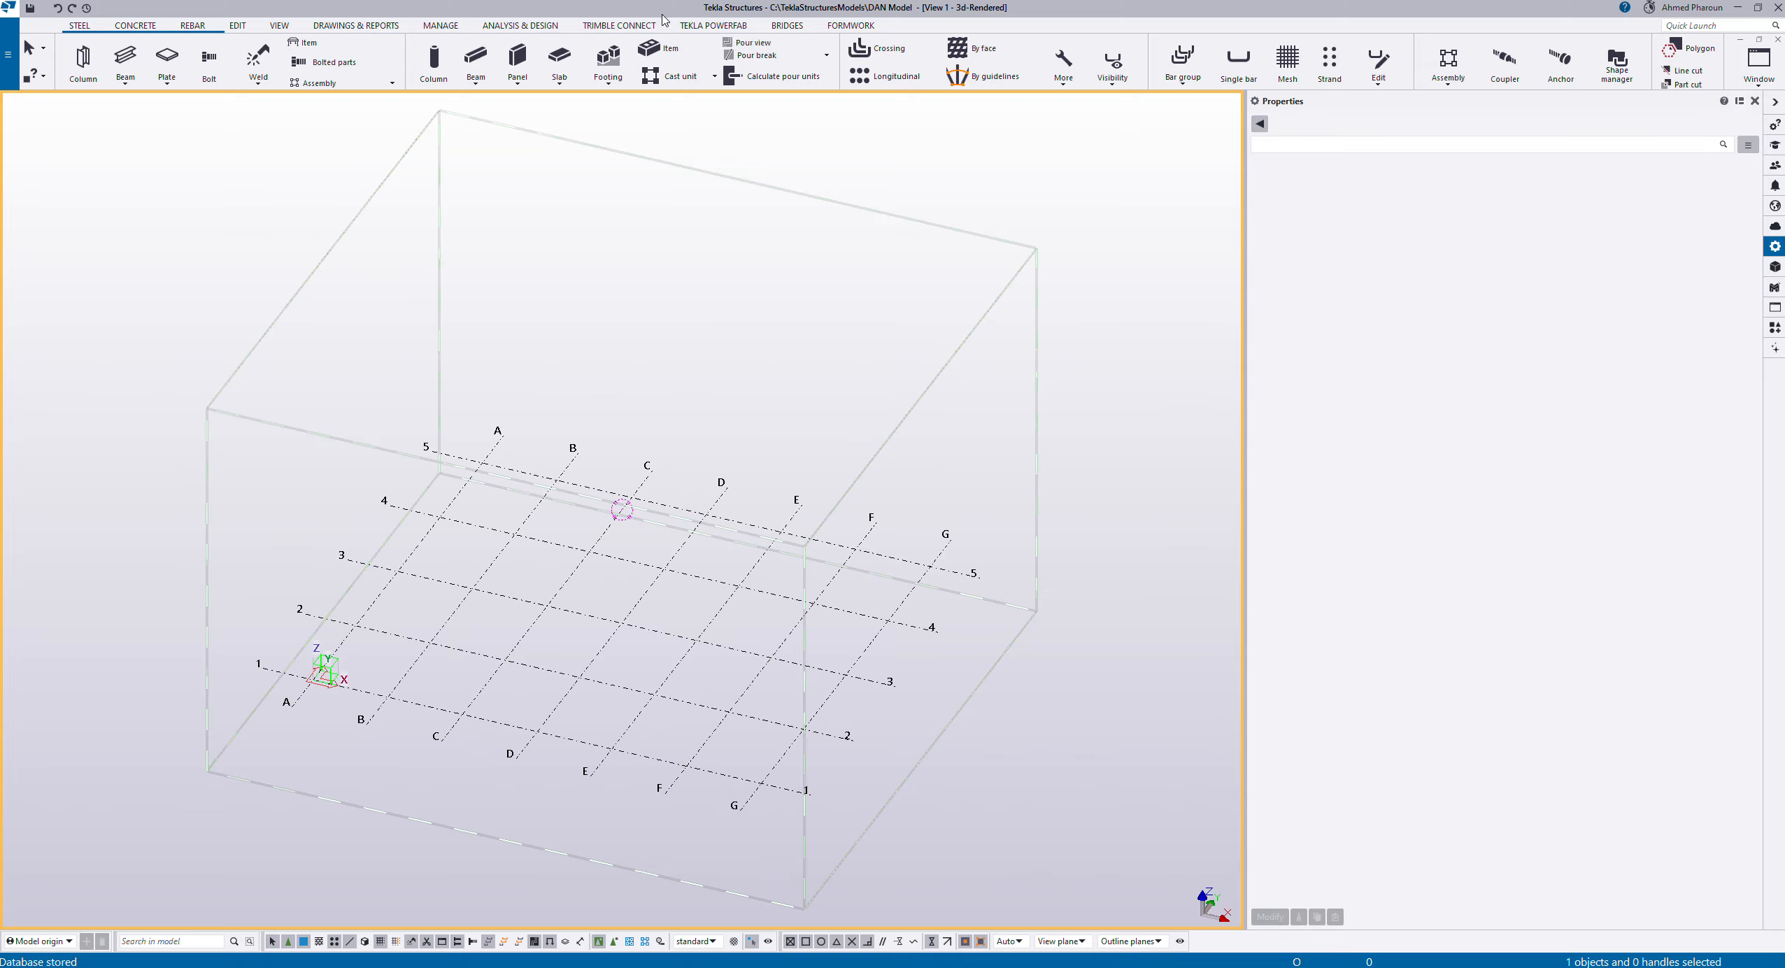
Step: Save the model and upload it in full to the linked Trimble Connect project
click(619, 25)
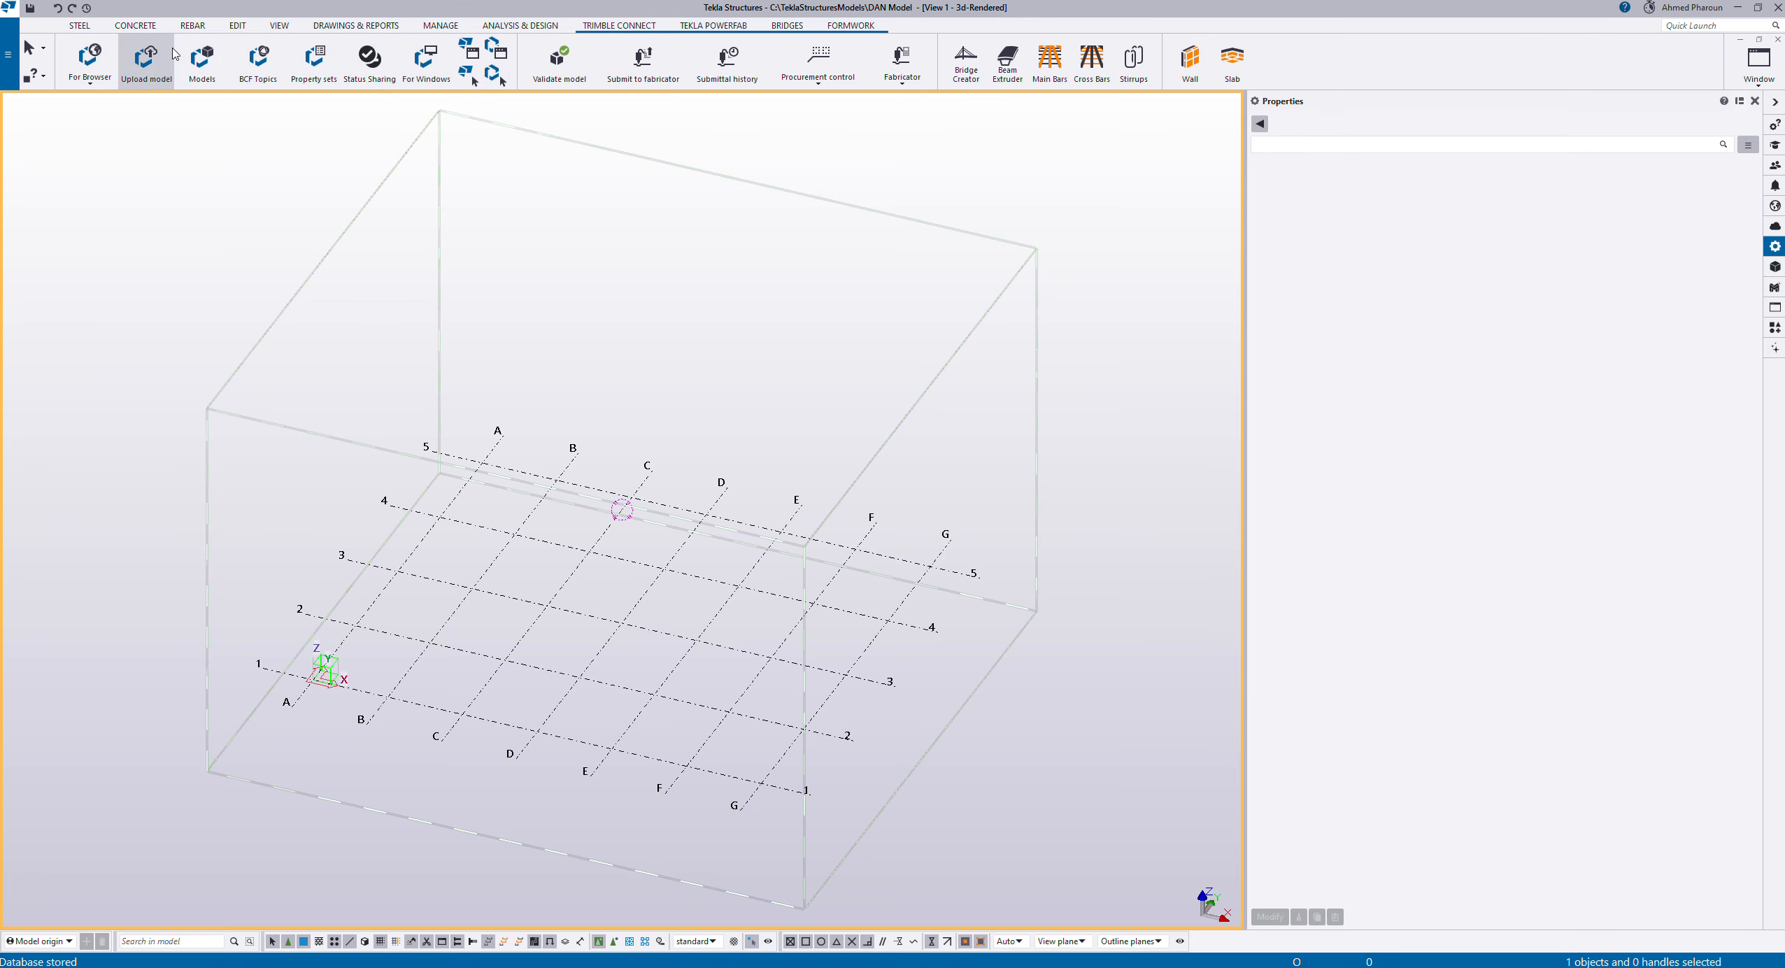
click(156, 60)
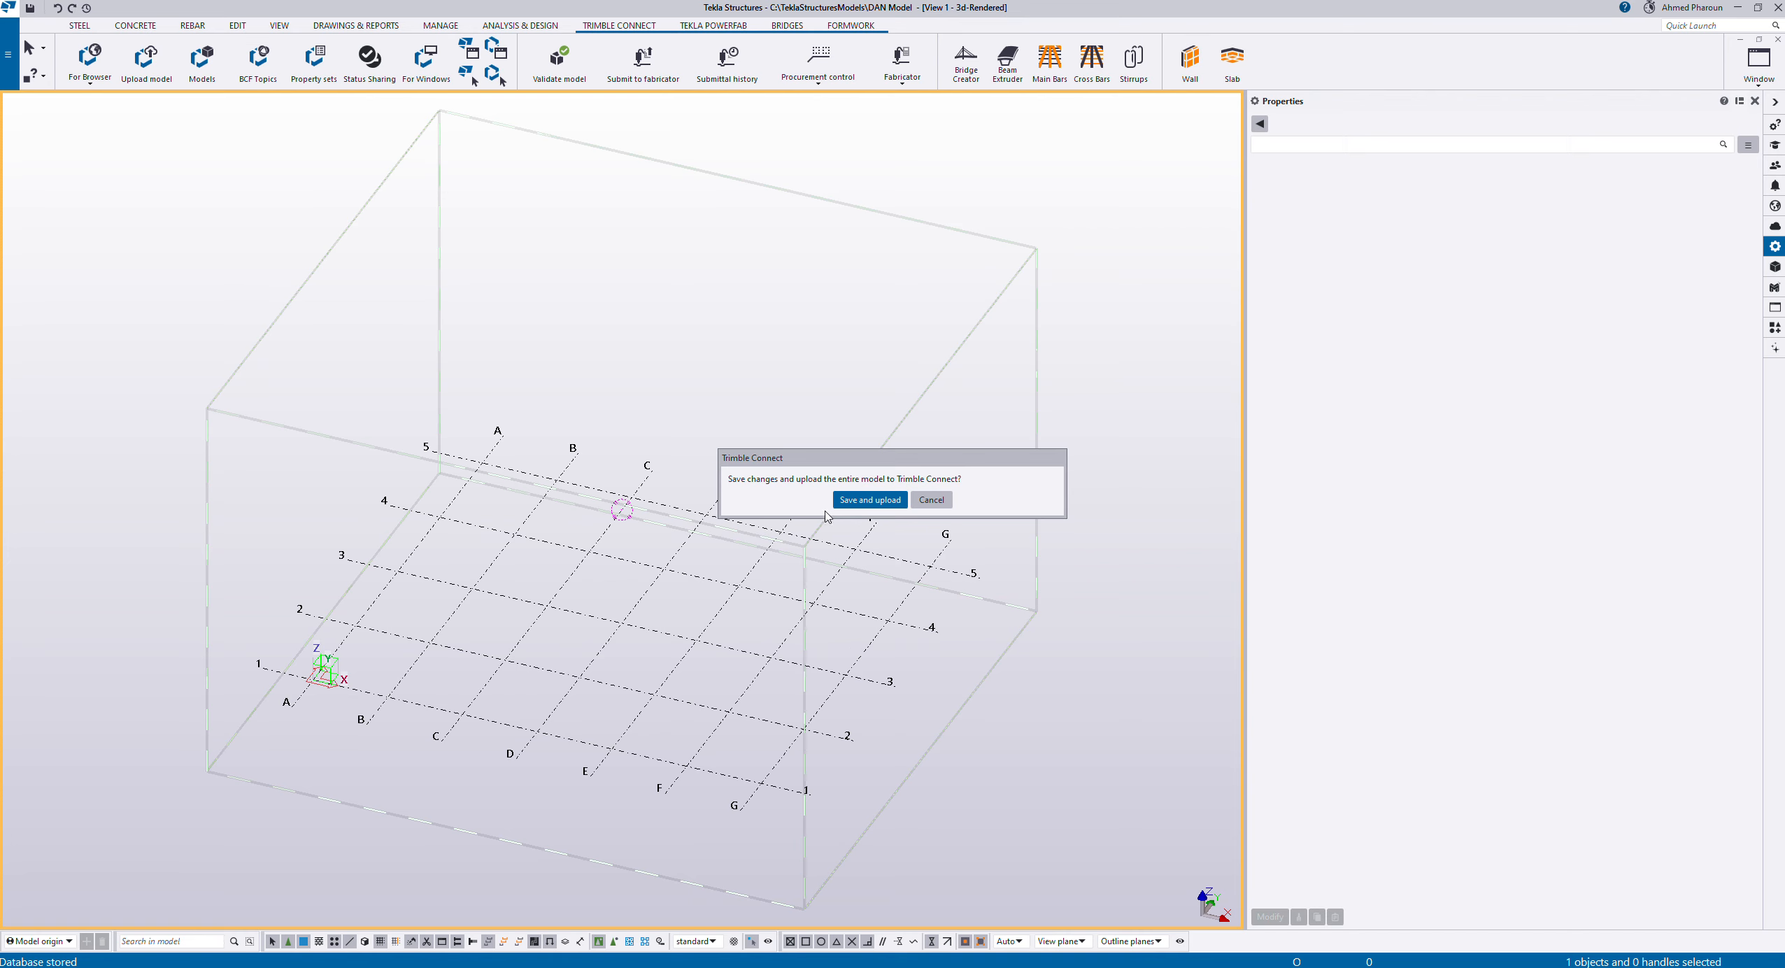
click(850, 502)
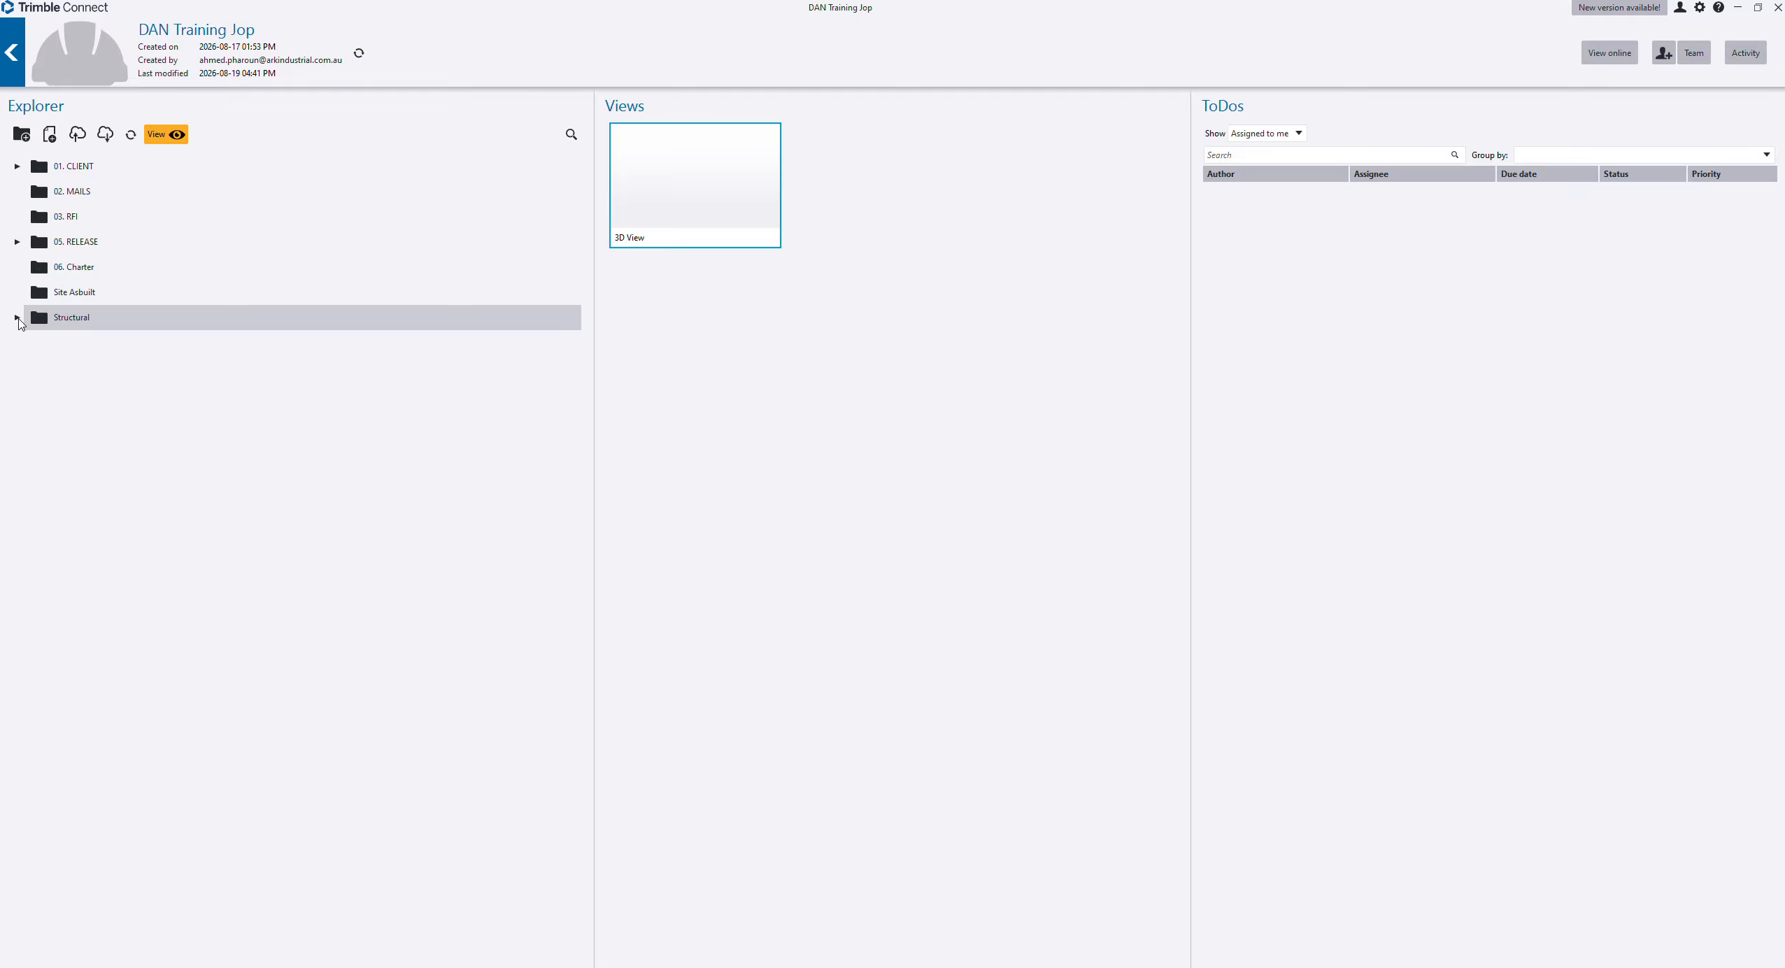
Step: Switch to Trimble Connect, expand the Structural and Tekla models folders, and dismiss the upload message in Tekla Structures
click(17, 318)
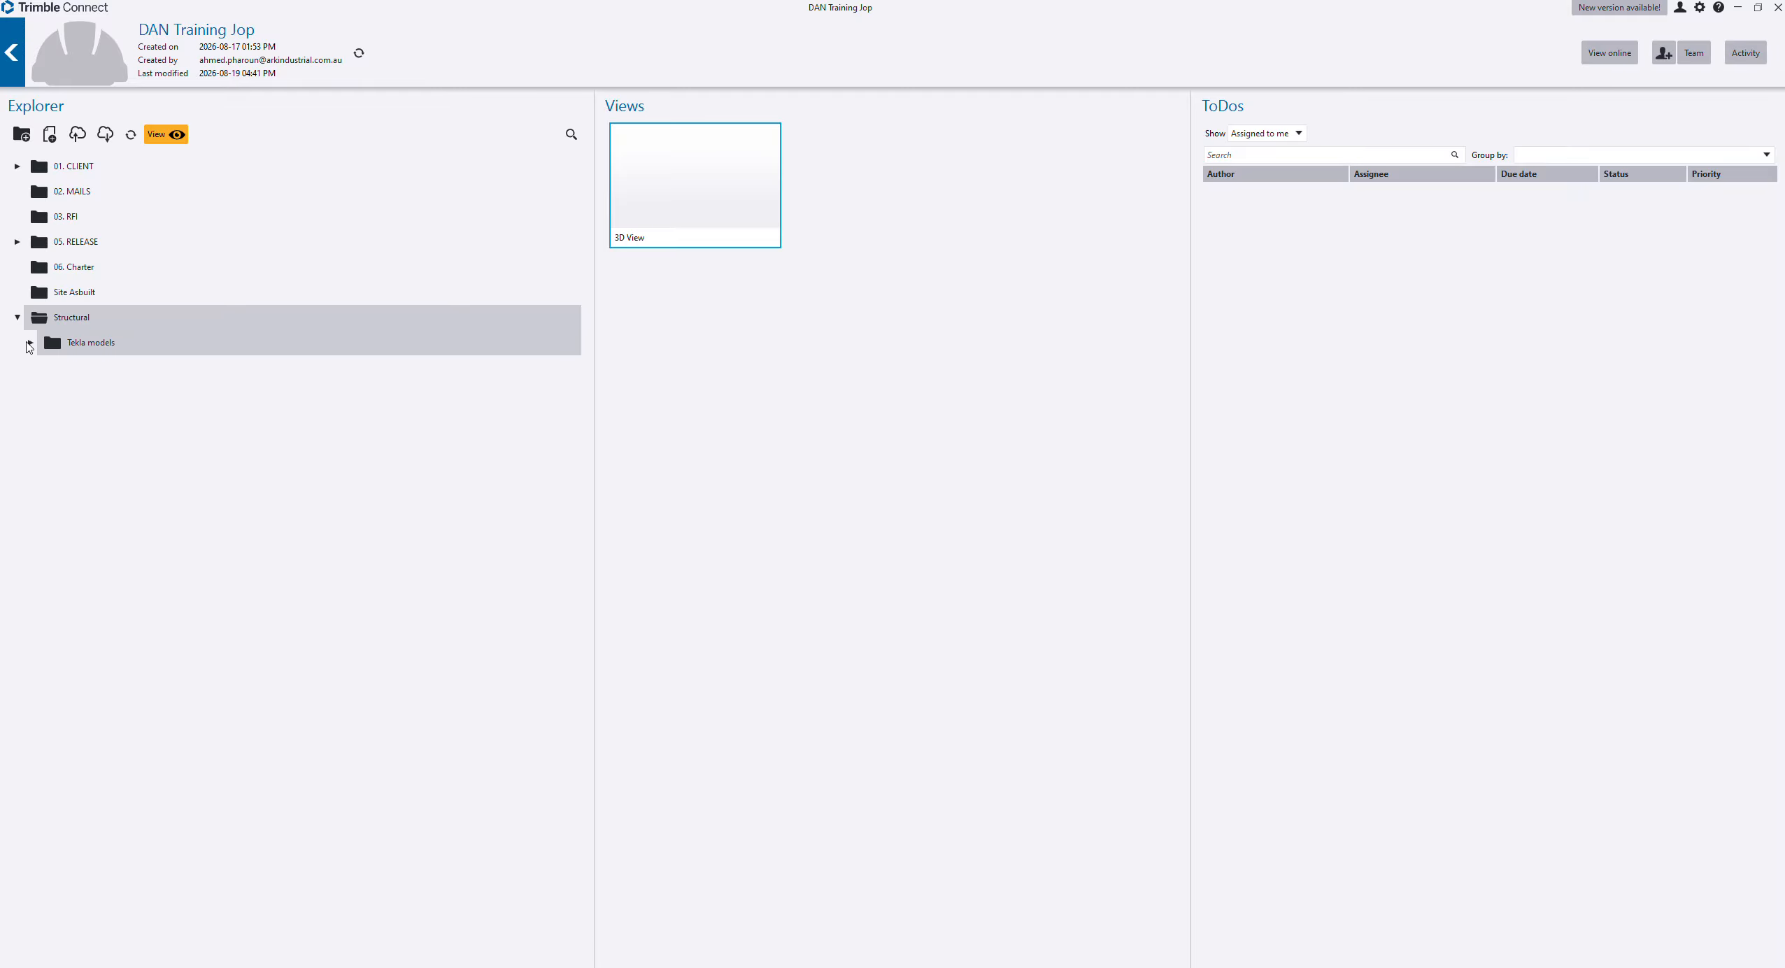
click(30, 343)
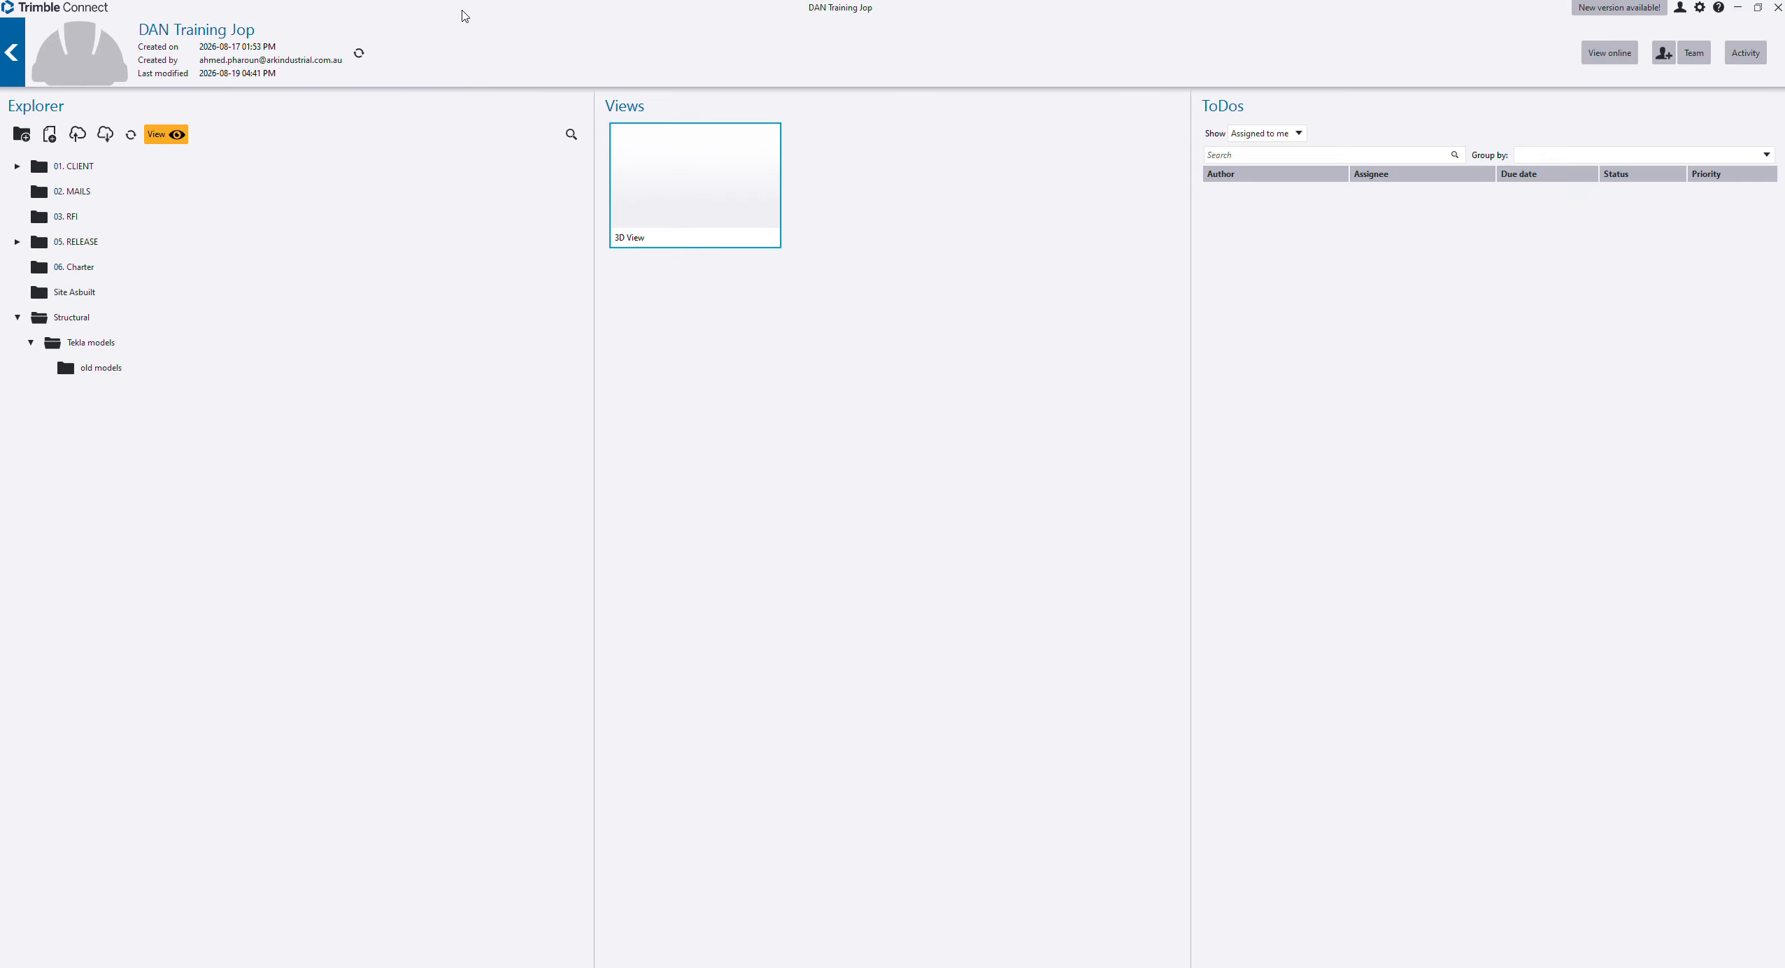
drag(473, 11, 628, 595)
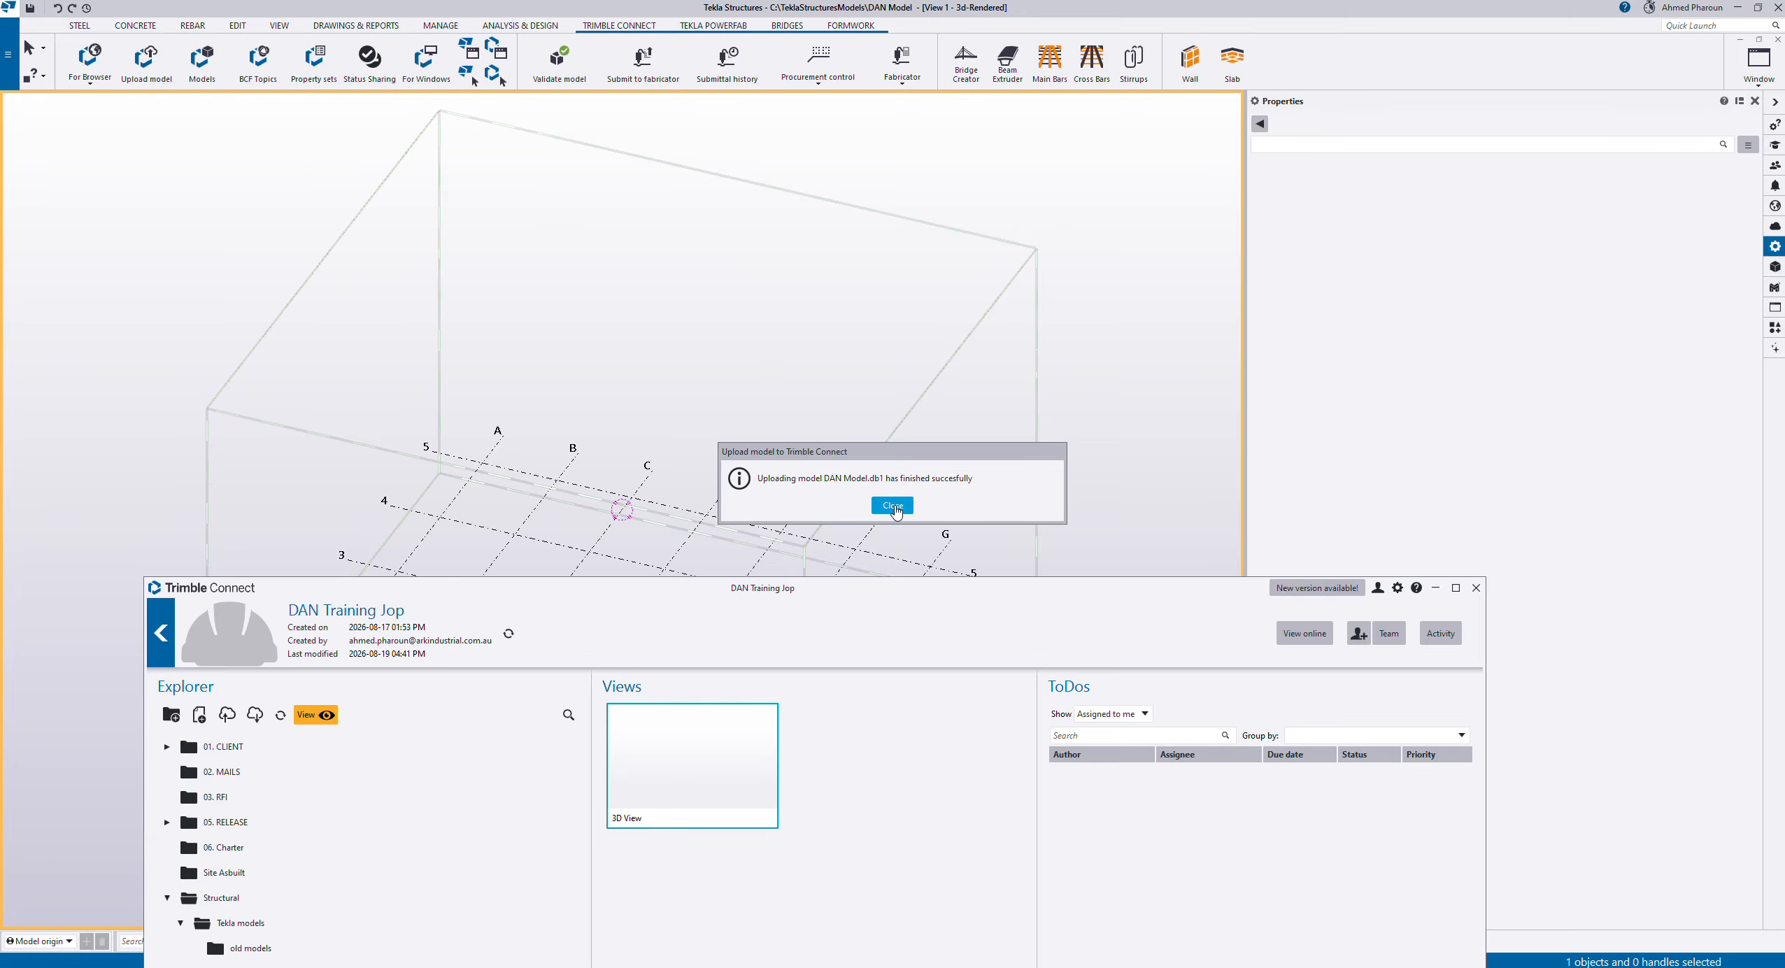
click(893, 506)
drag(660, 591, 784, 265)
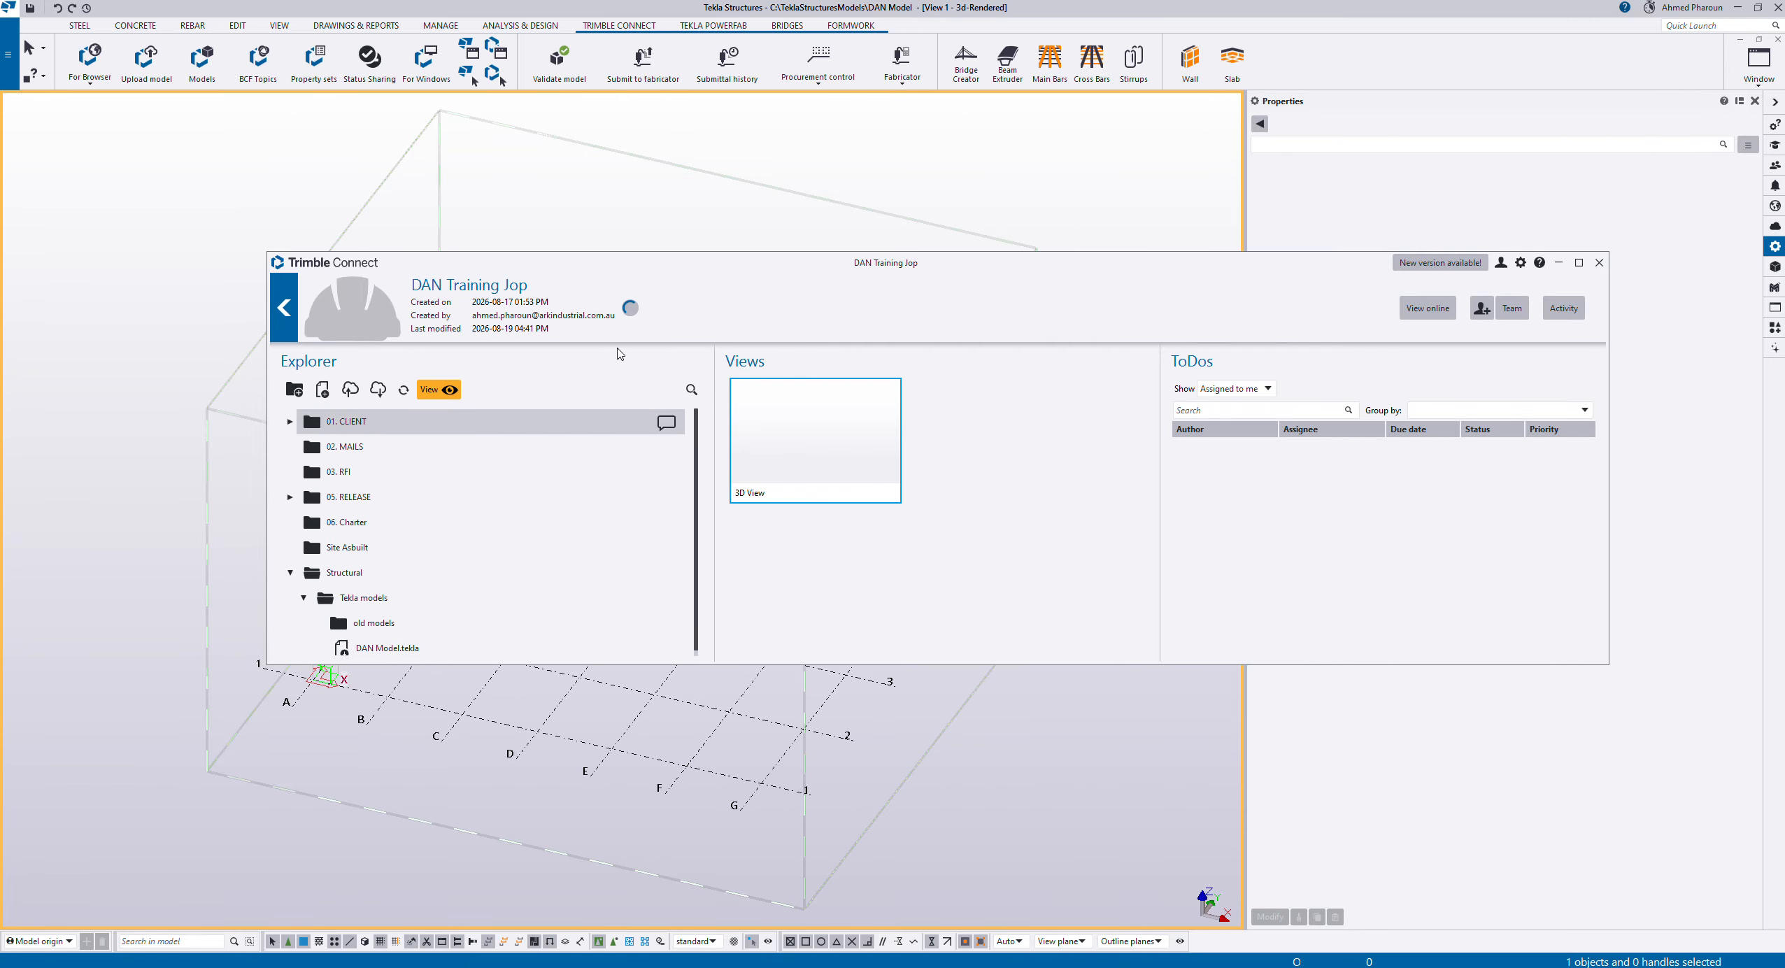
double_click(733, 263)
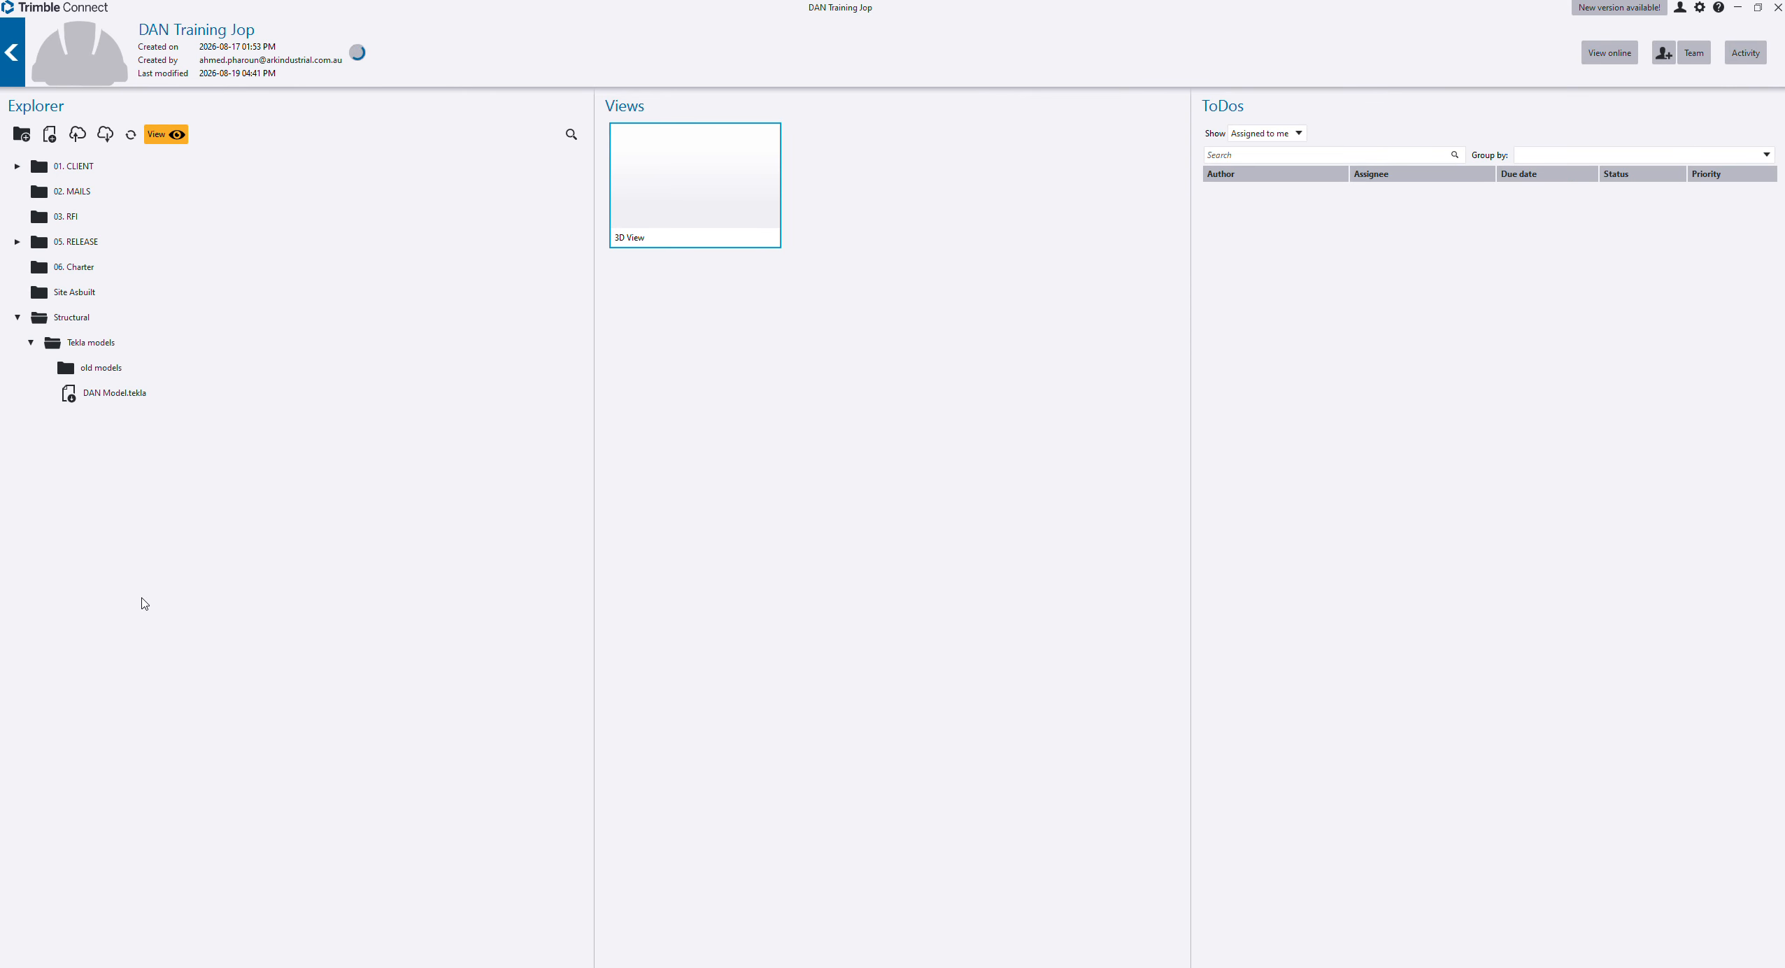
Step: Download DAN Model.tekla in Trimble Connect, view it in 3D, and return to Tekla Structures
click(70, 396)
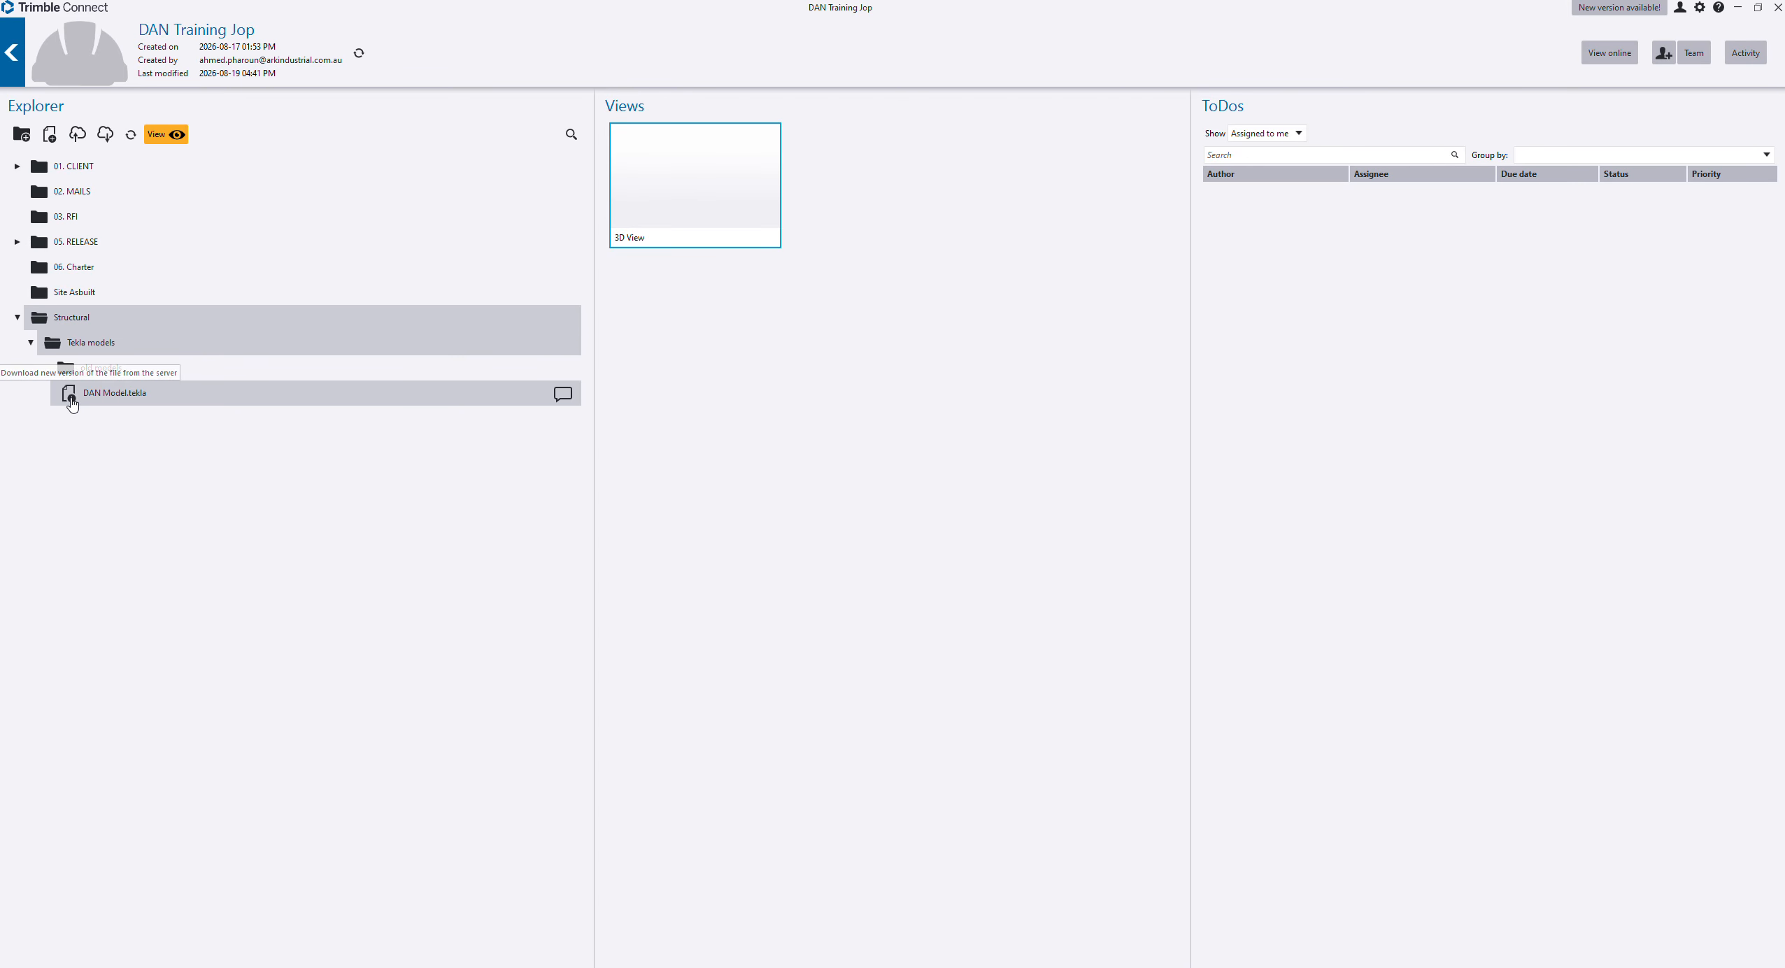
double_click(128, 398)
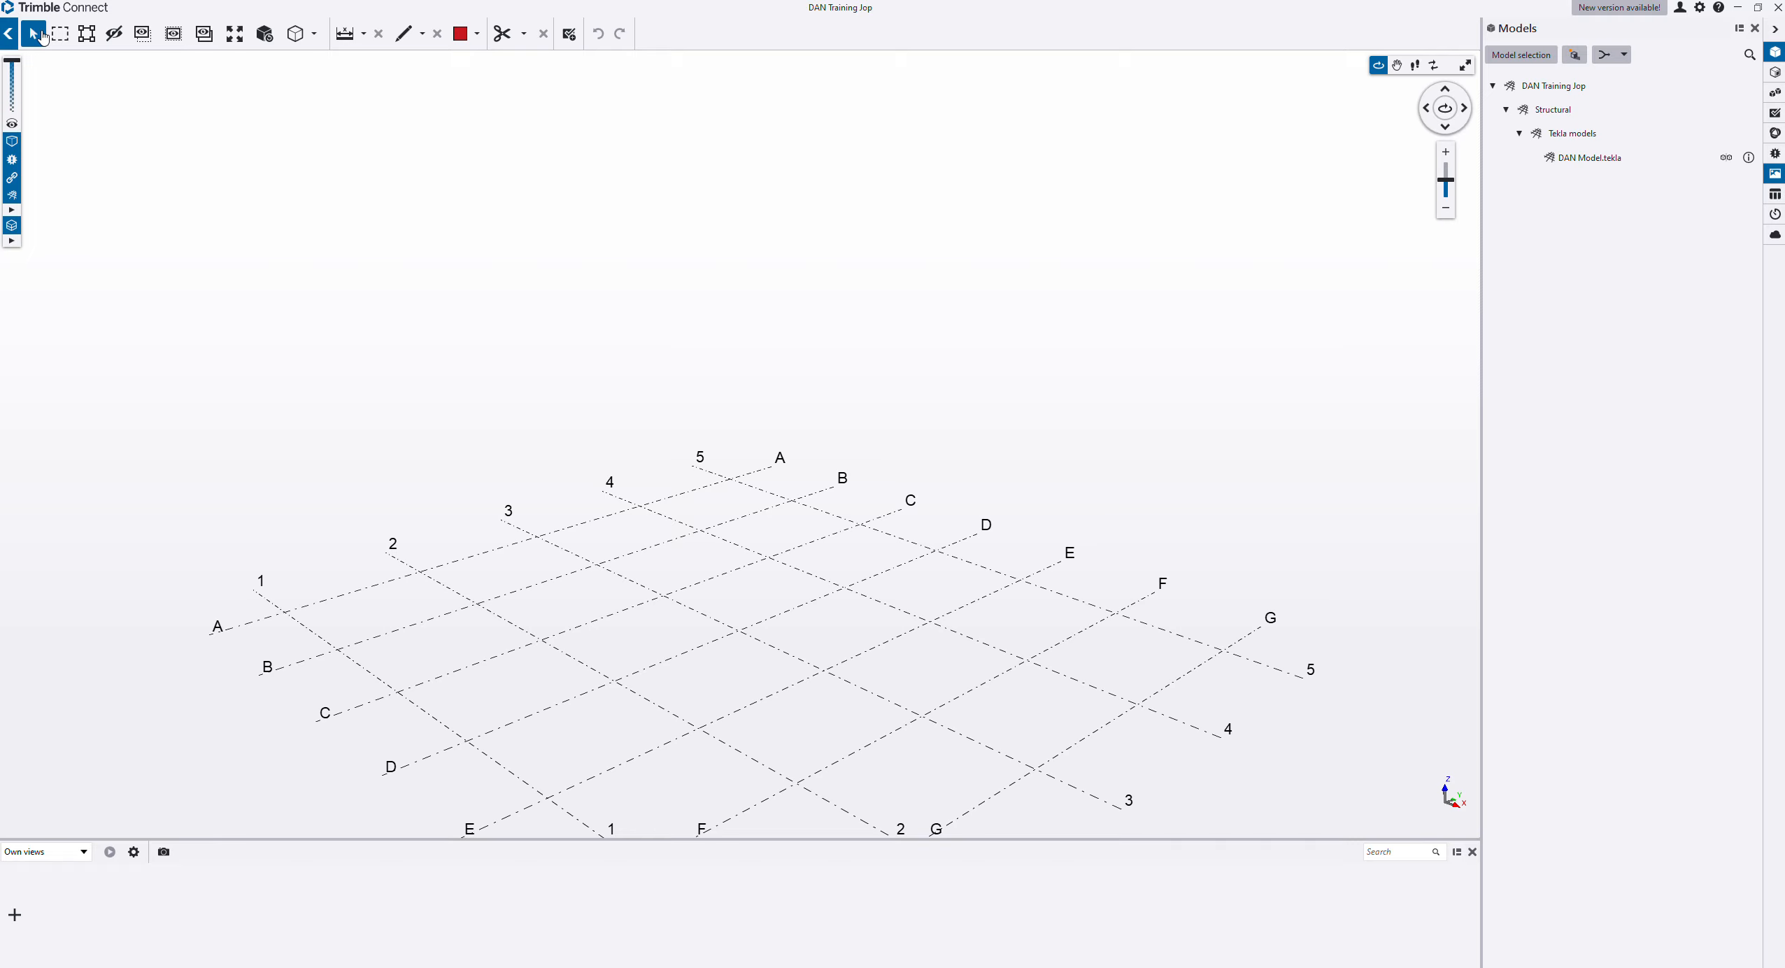
click(10, 34)
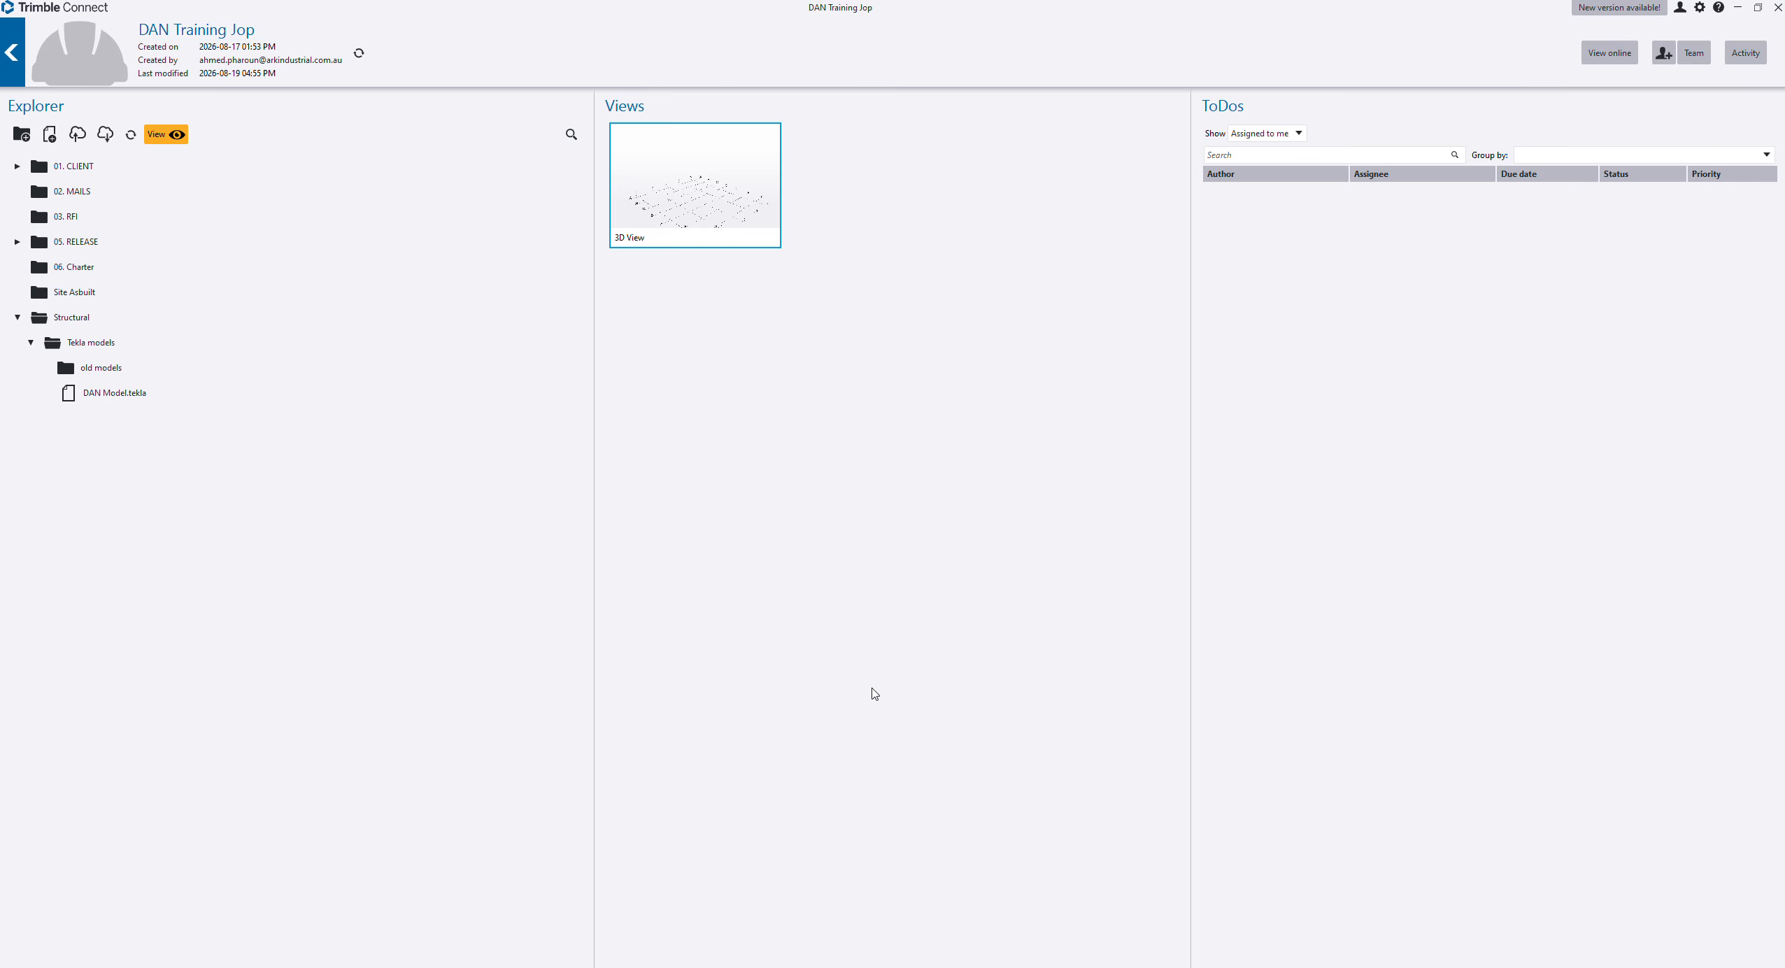
drag(1300, 12, 1784, 227)
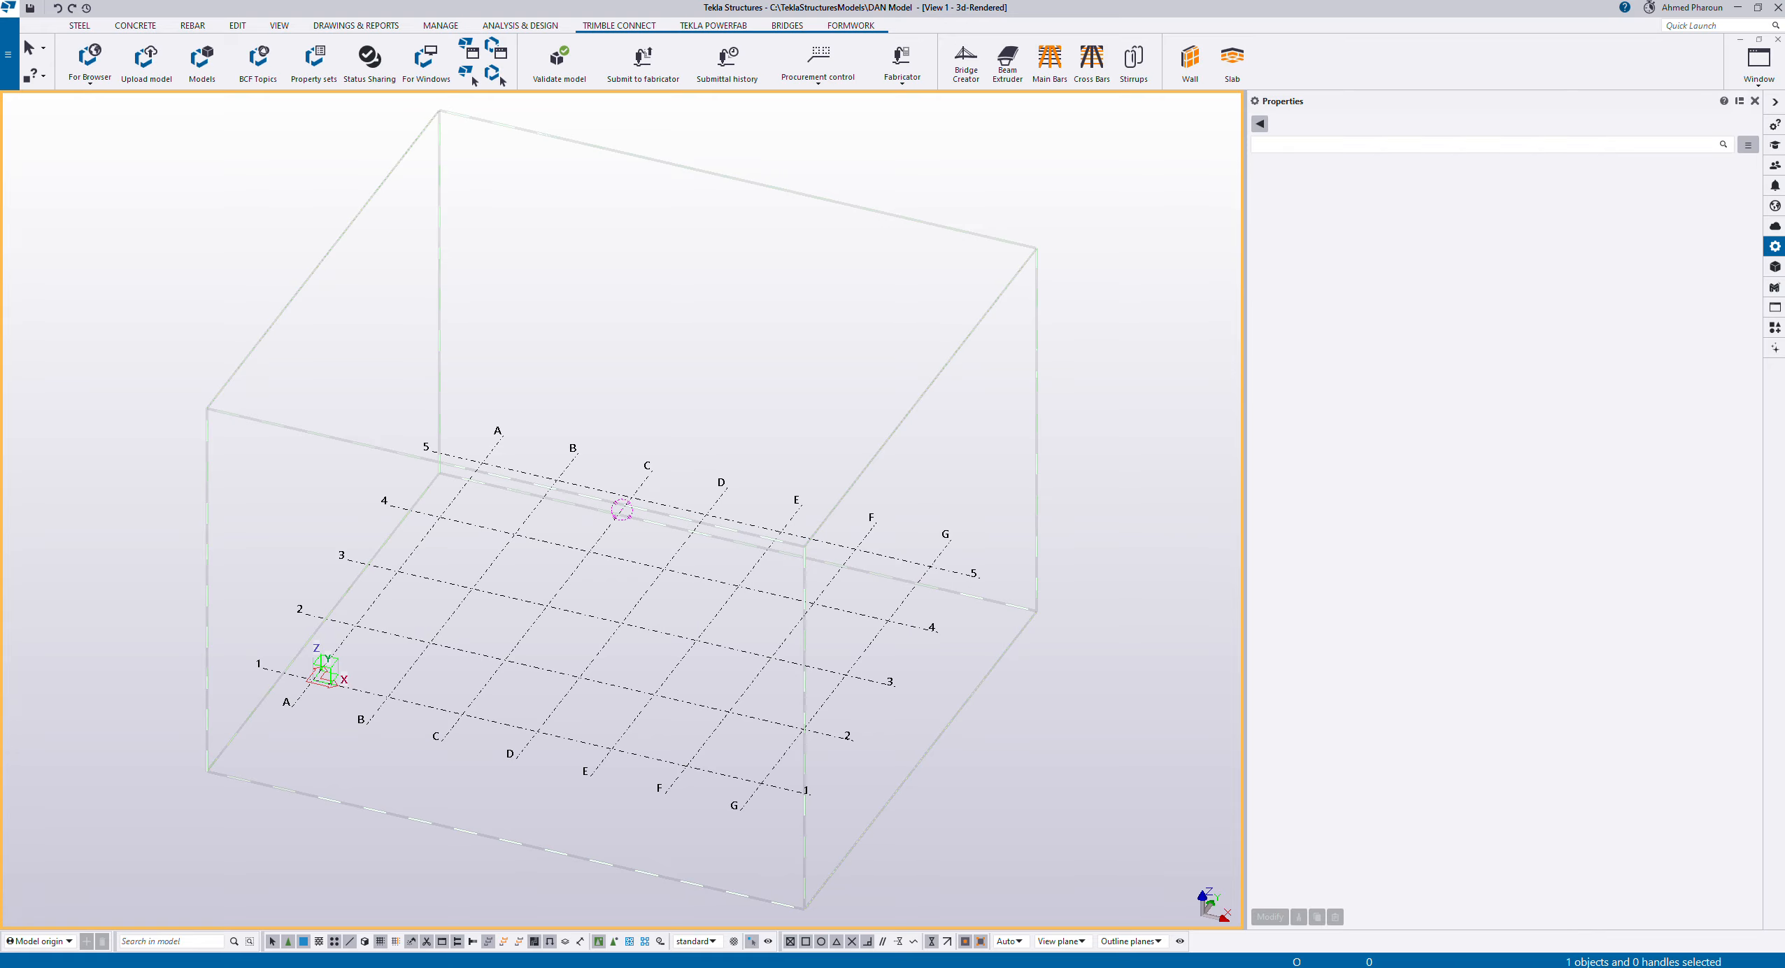
Step: Create a 6000 mm long concrete panel along grid line 2 from grid A to grid C
click(126, 26)
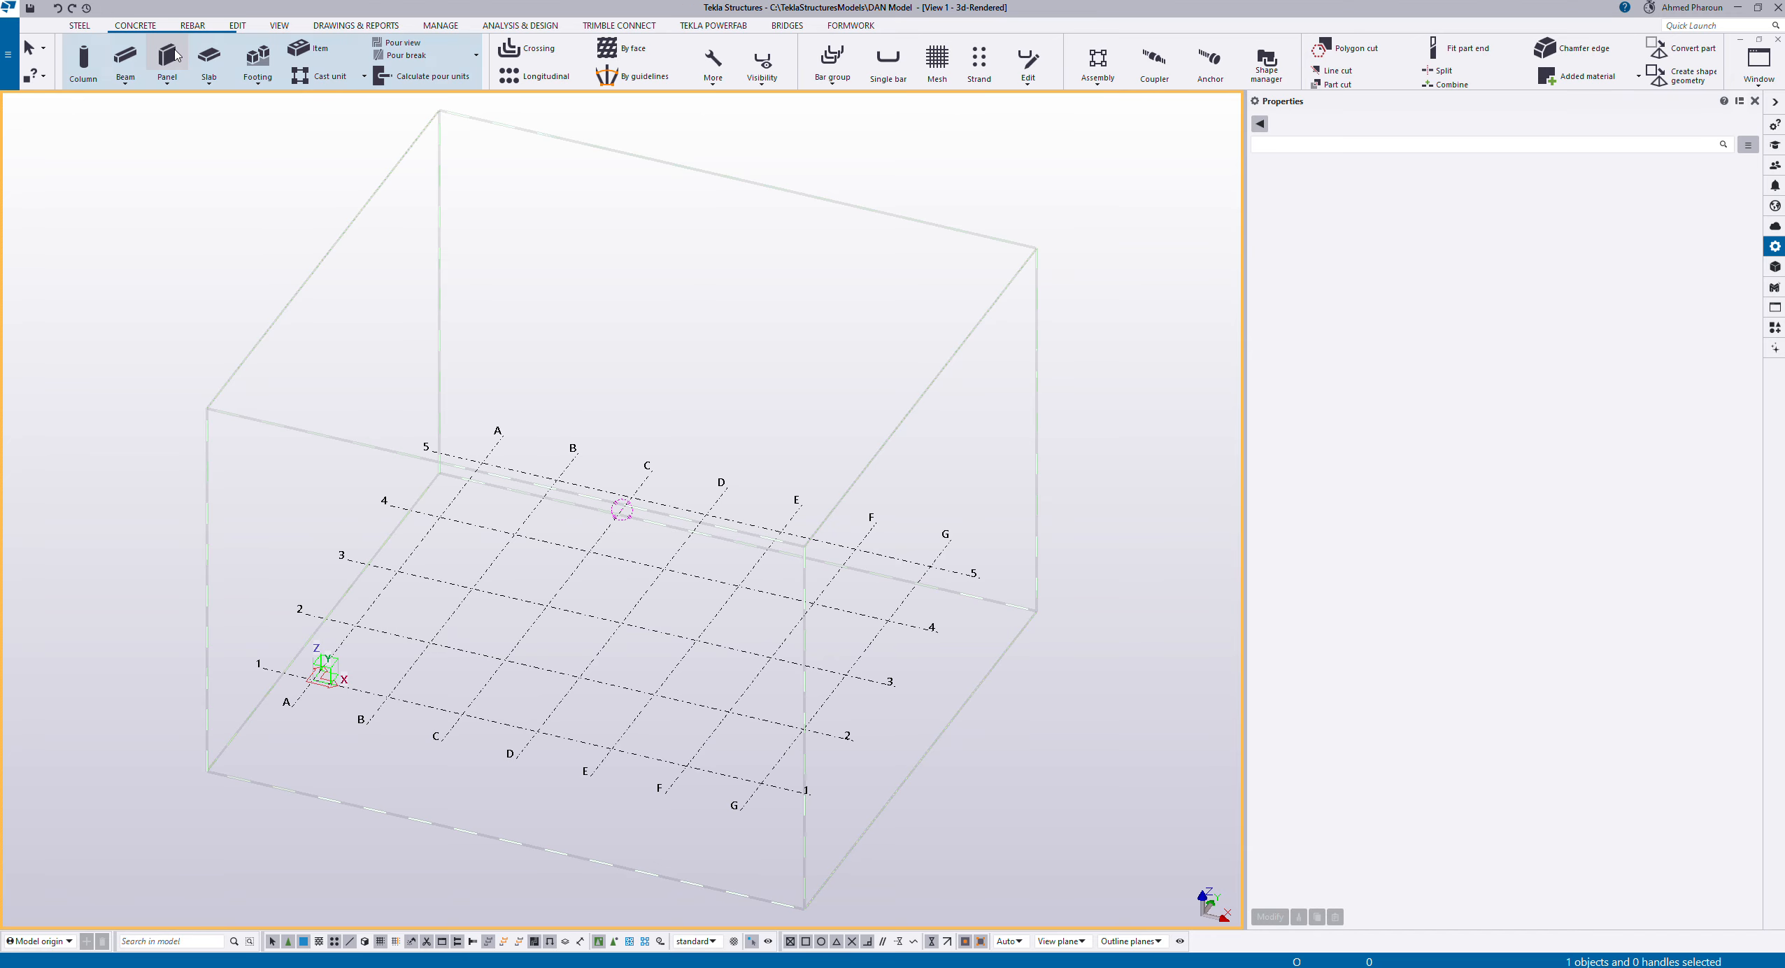
click(167, 58)
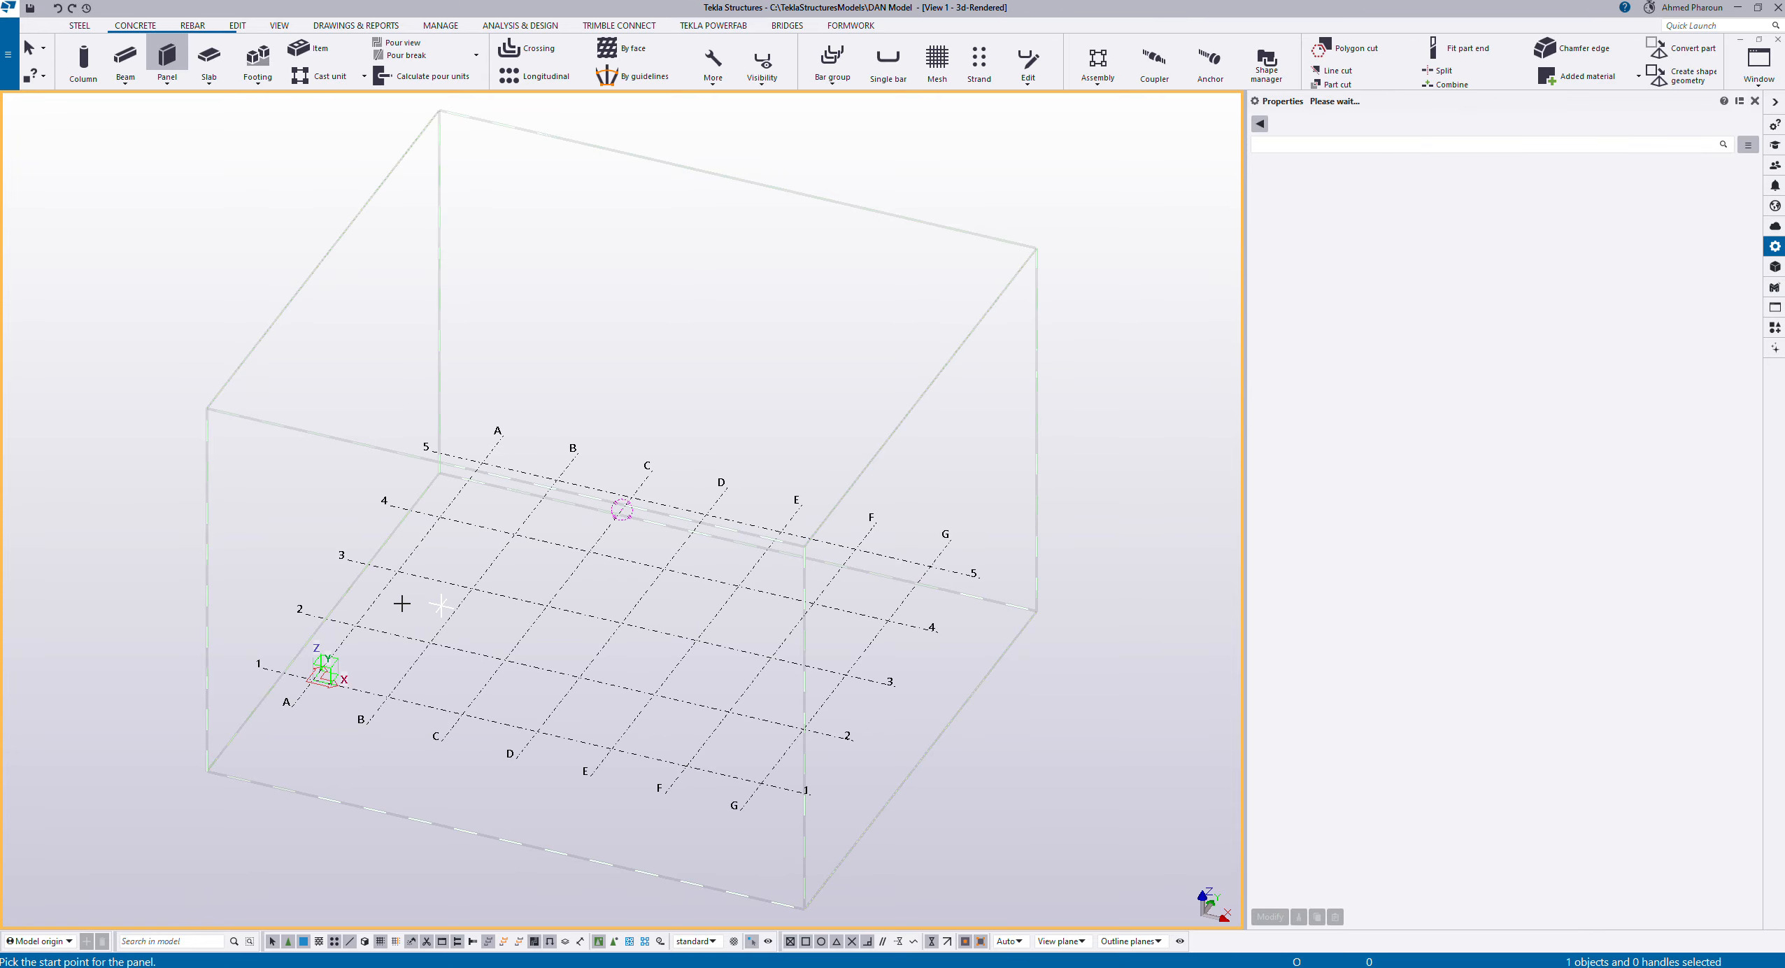
click(355, 624)
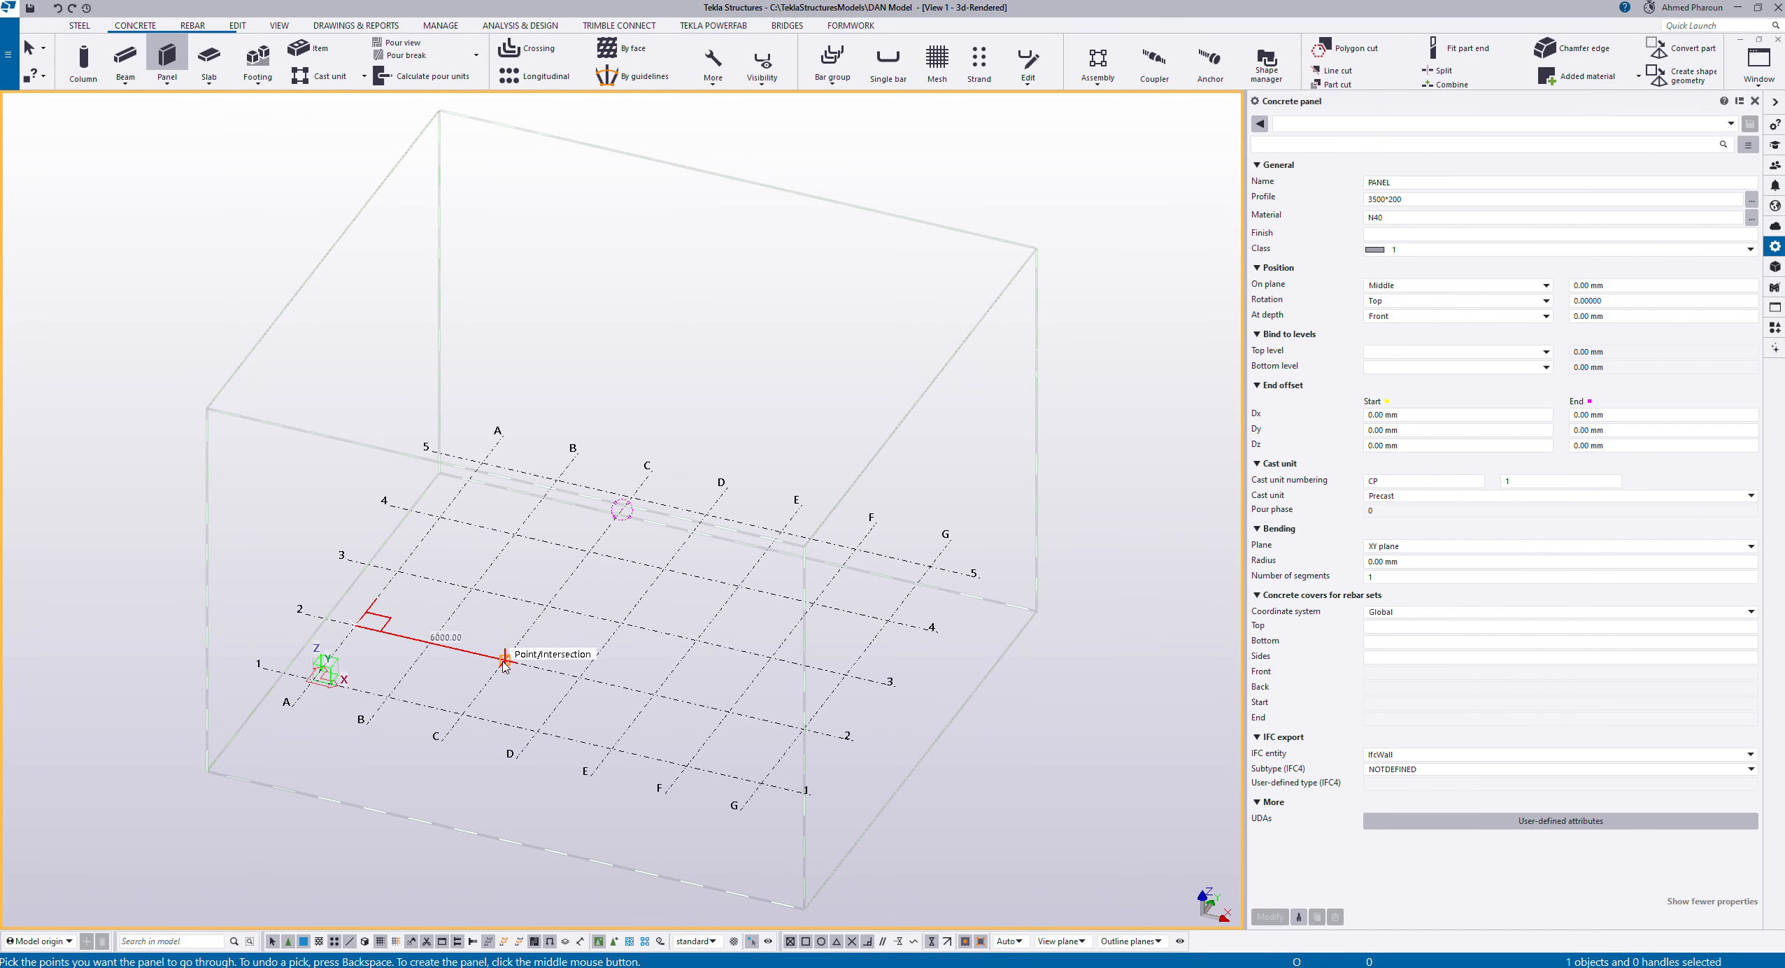
click(507, 656)
middle_click(482, 598)
key(Escape)
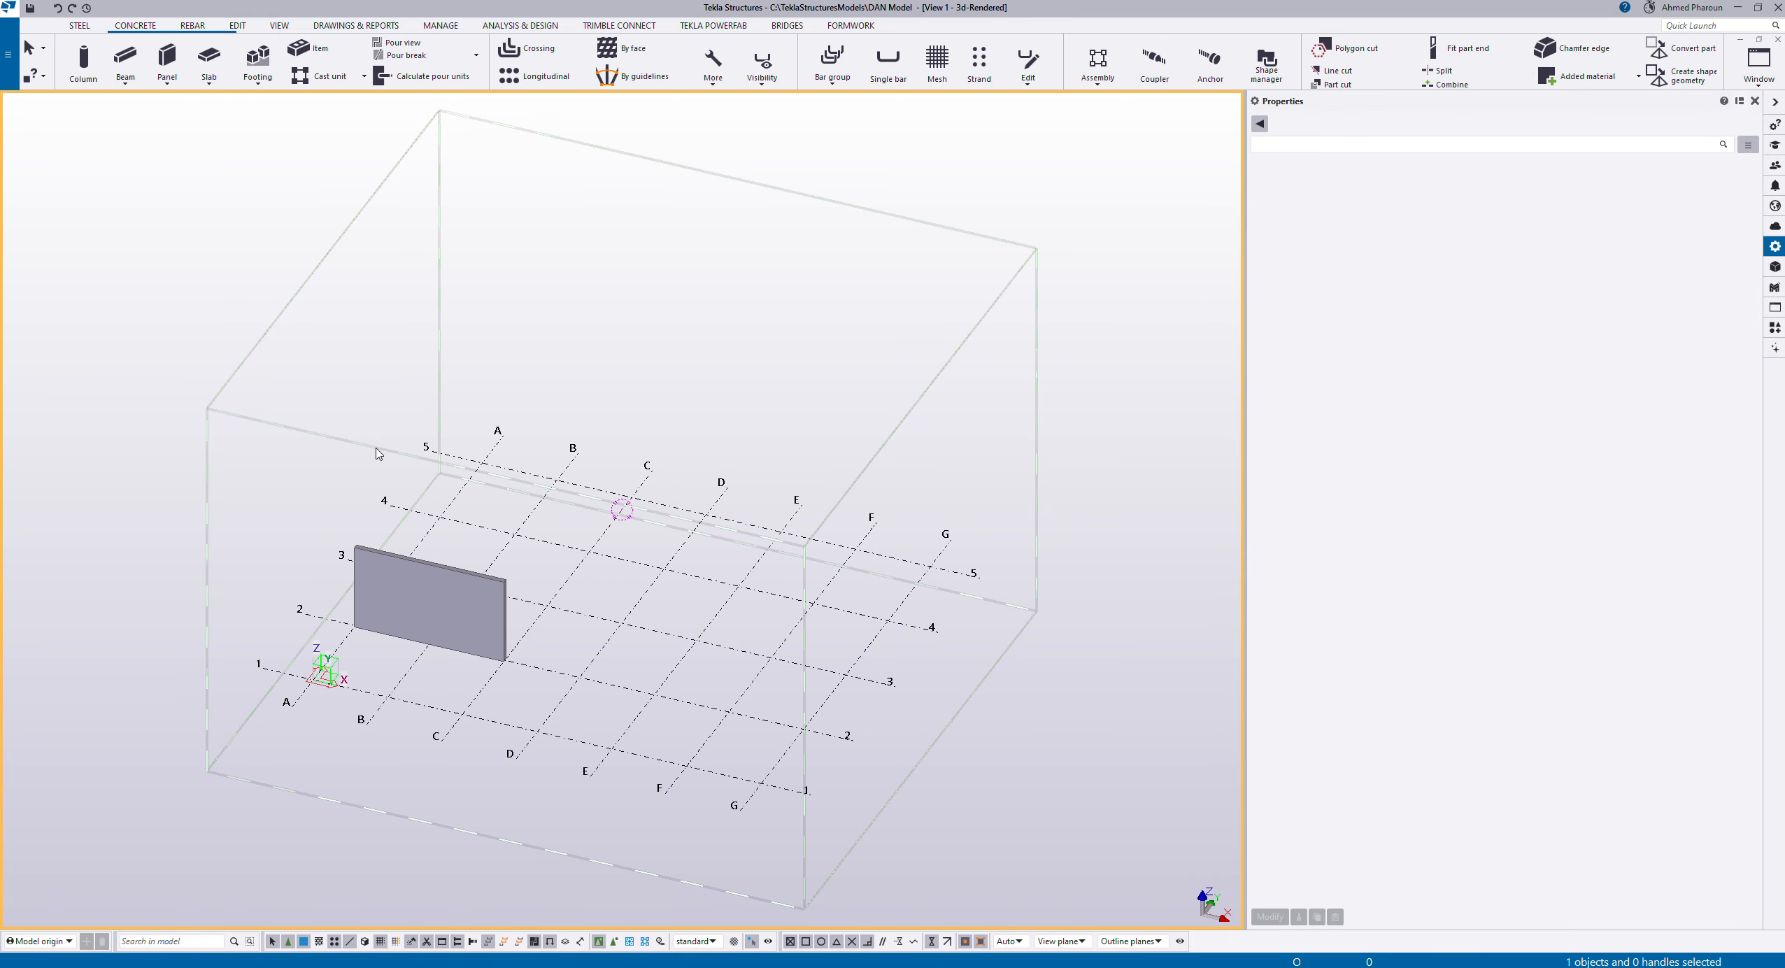
Step: Save the model with the added panel and upload it again to Trimble Connect
click(615, 25)
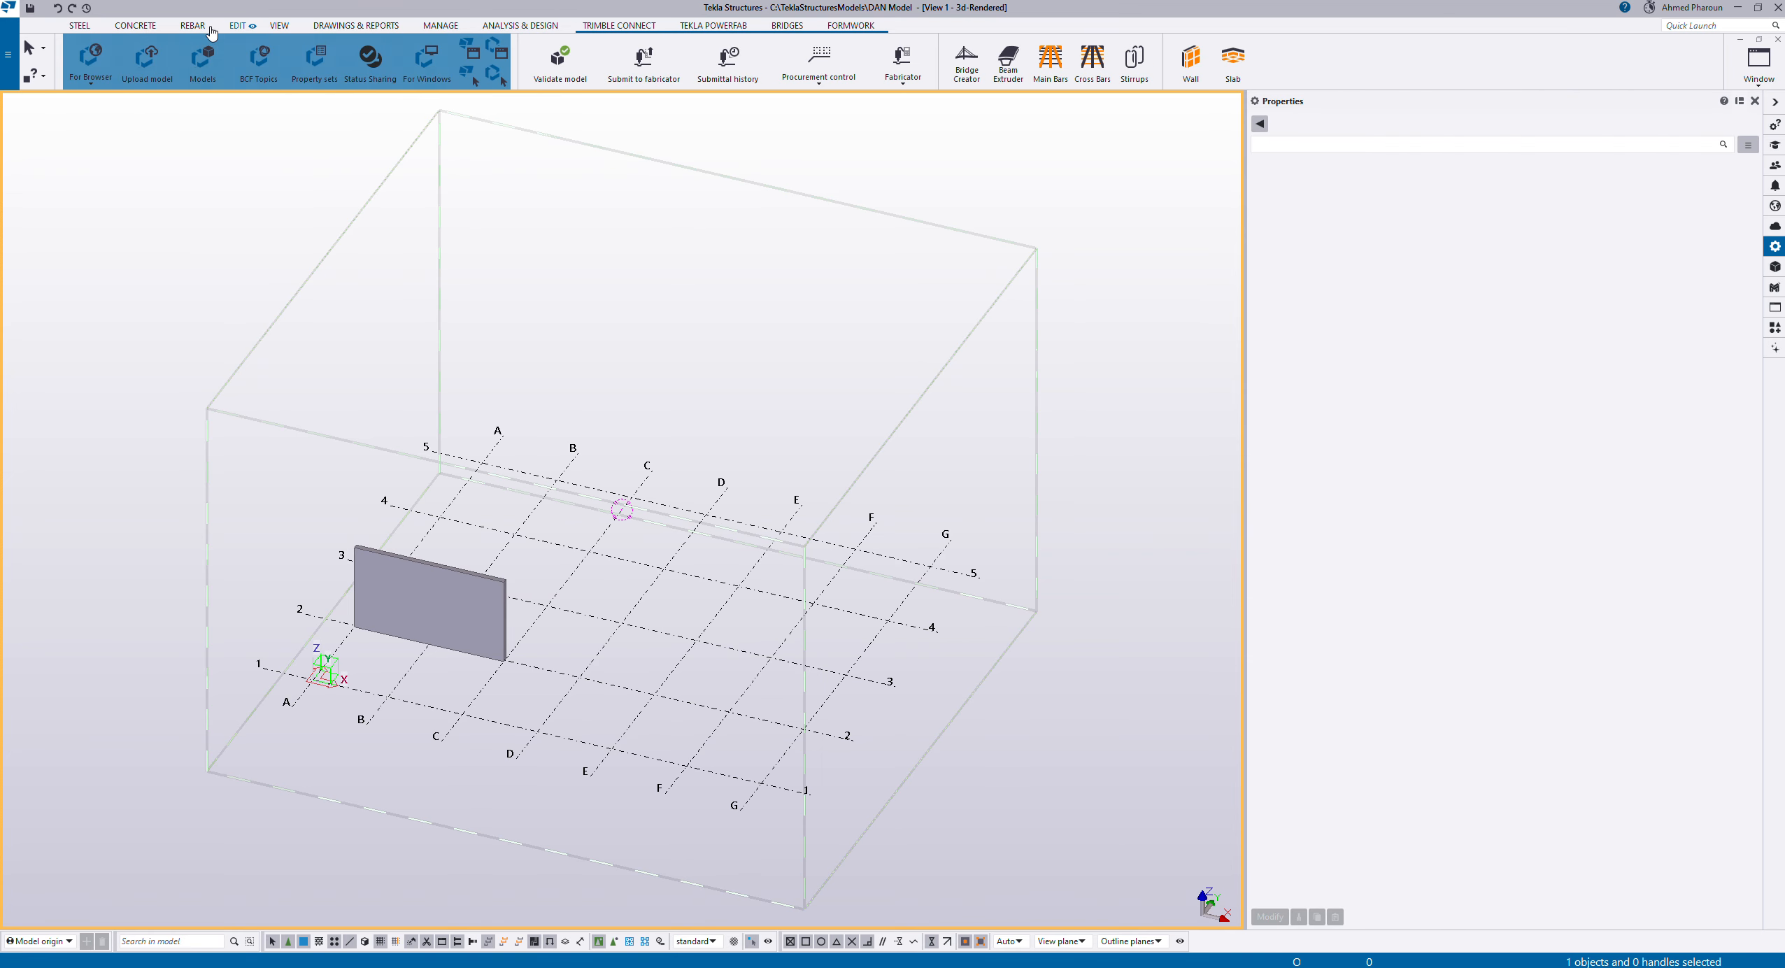
click(147, 60)
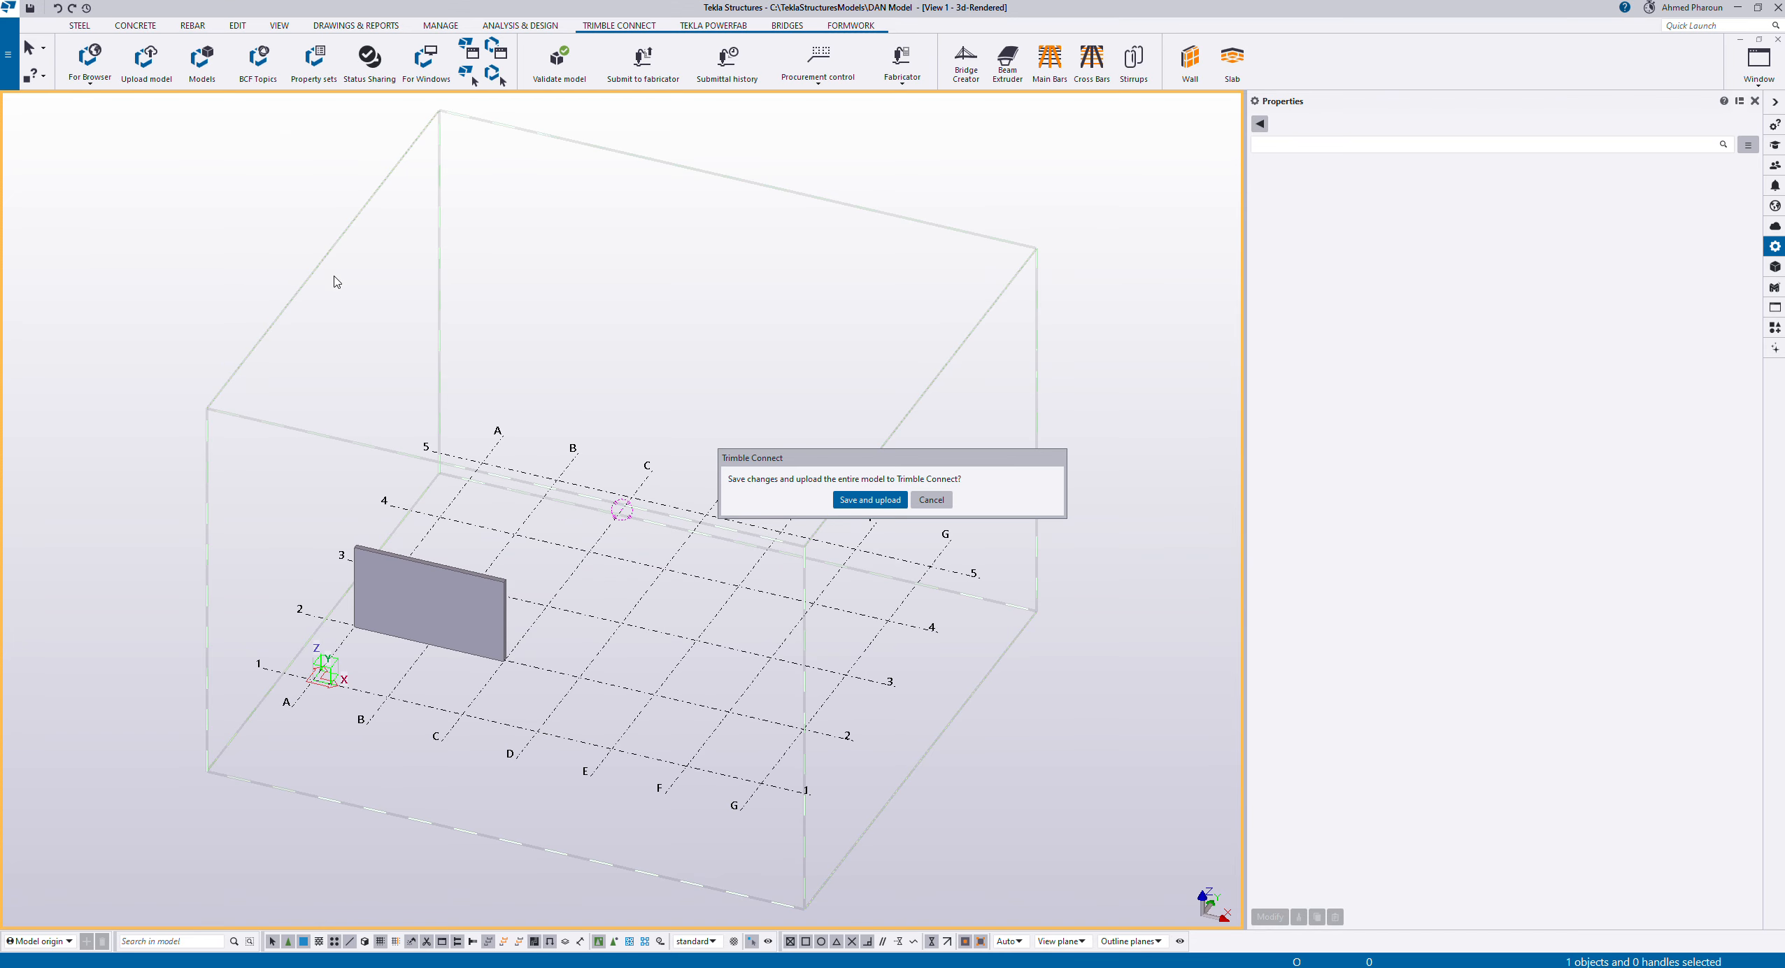
click(875, 498)
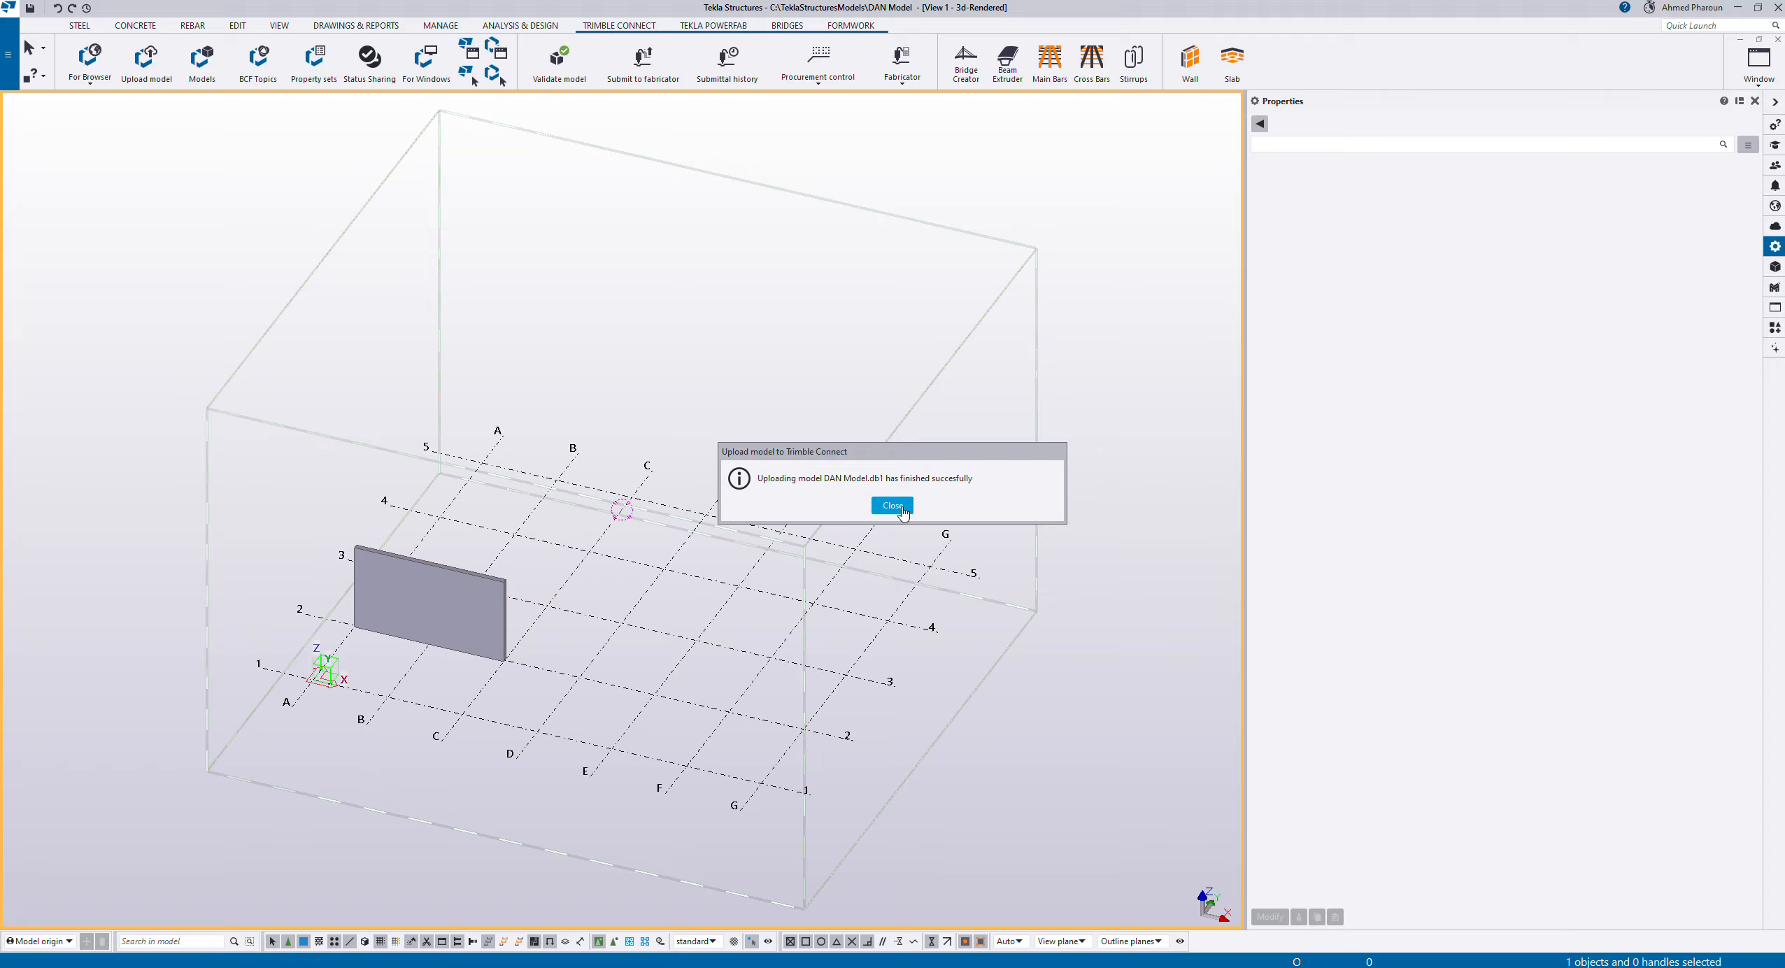
click(895, 504)
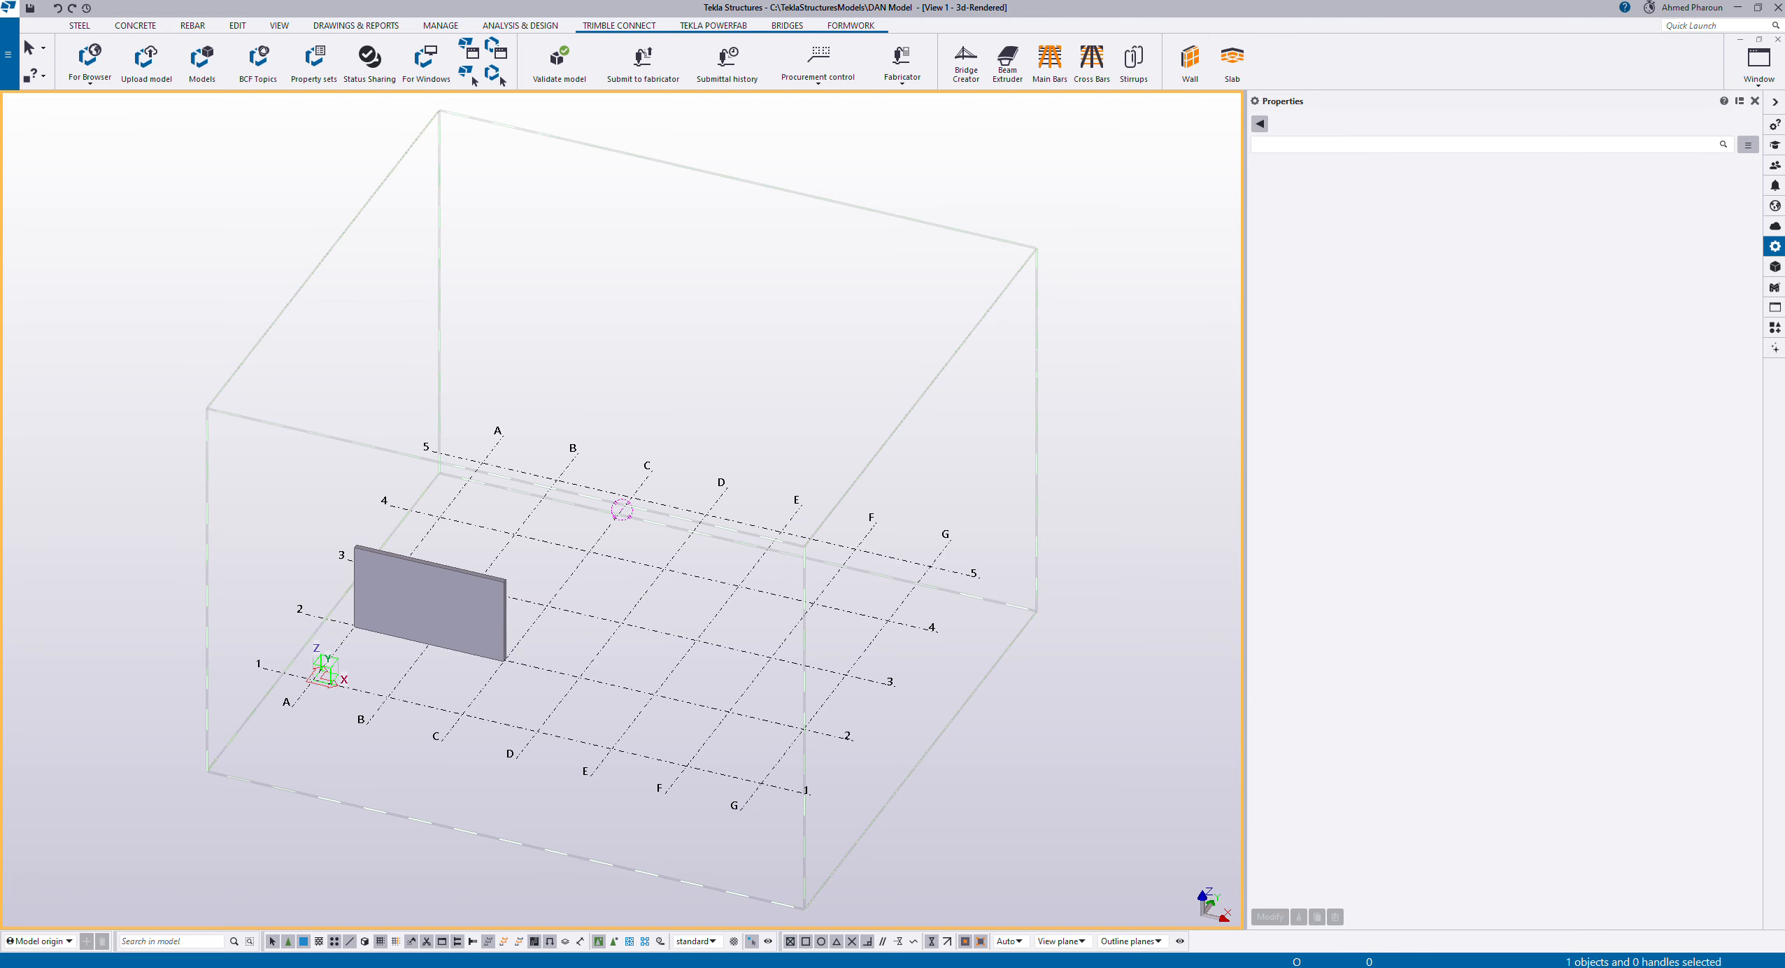
Step: Download the new version of DAN Model.tekla in Trimble Connect, inspect the panel in 3D, and return to Tekla Structures
drag(1784, 378, 704, 228)
double_click(704, 229)
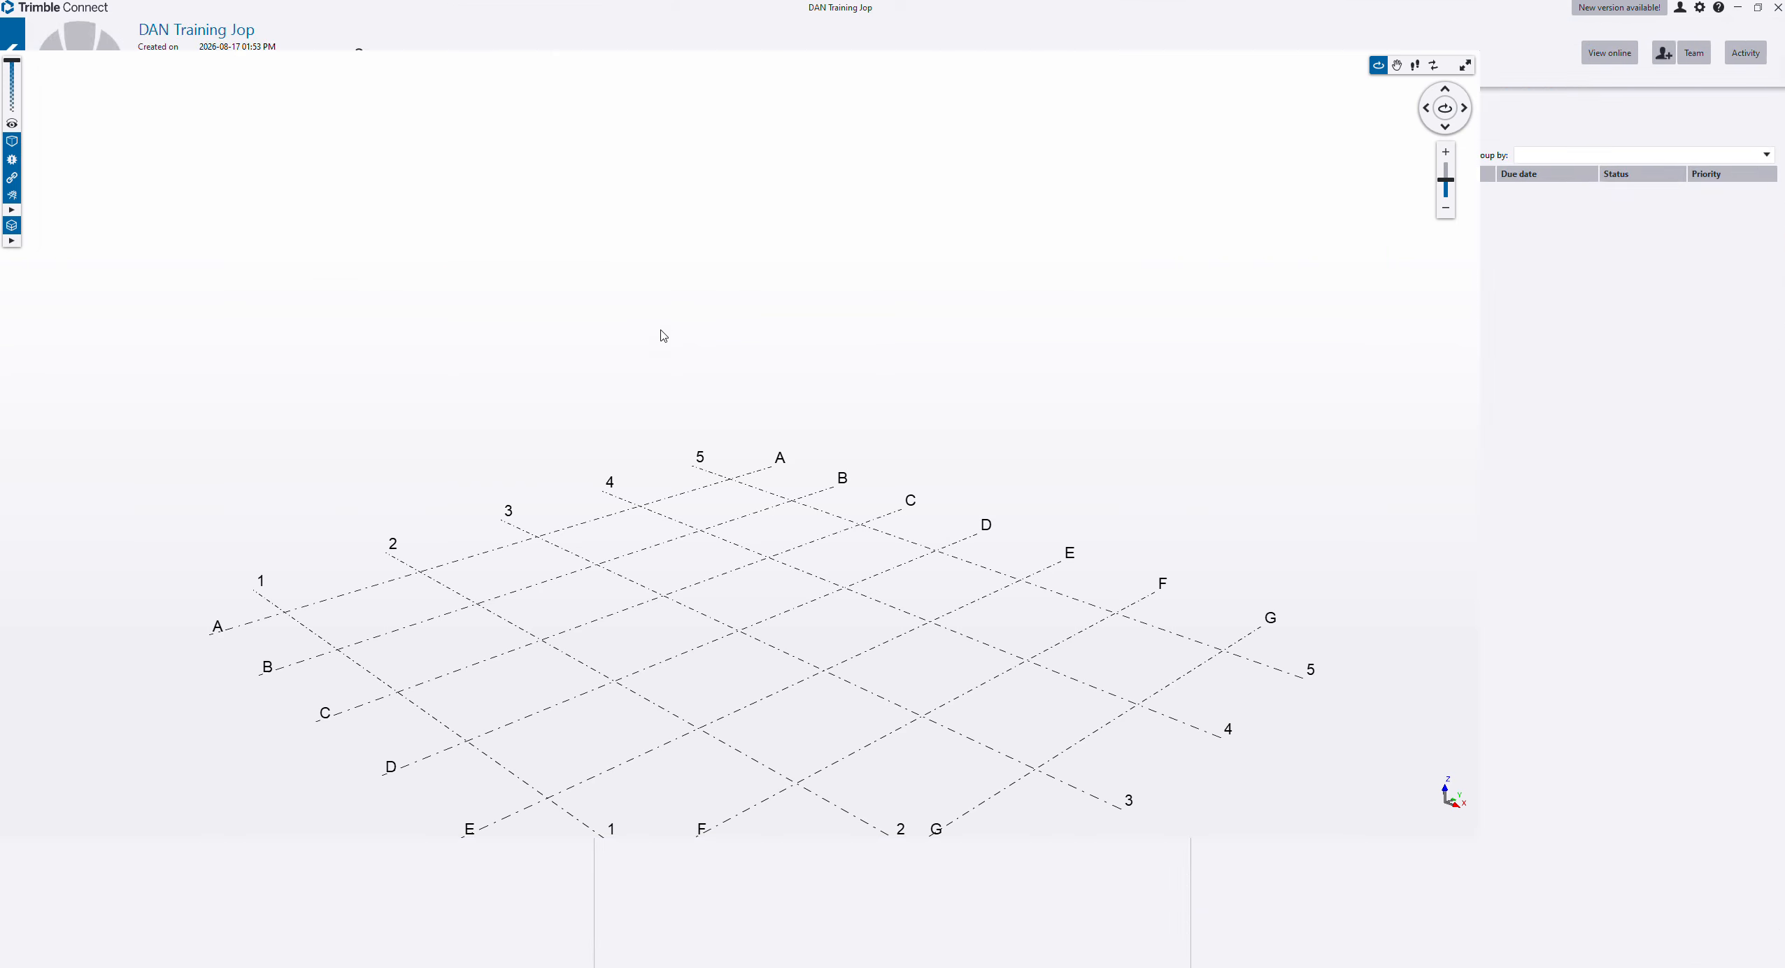
click(9, 35)
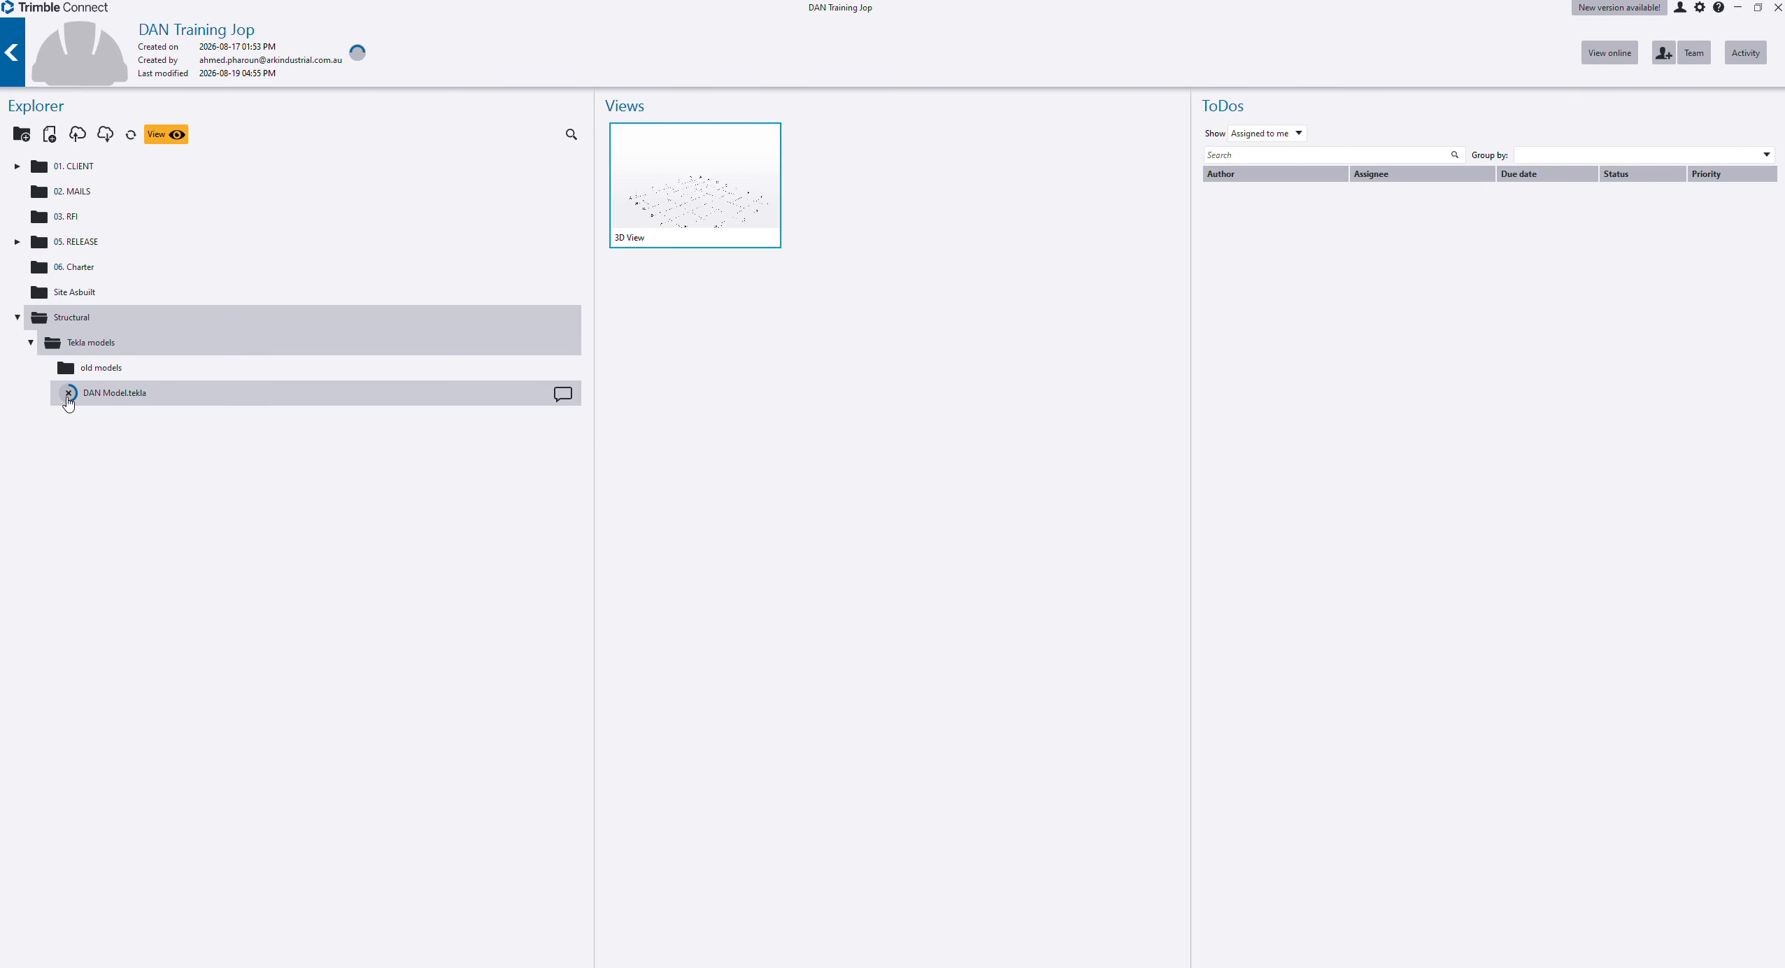
click(70, 393)
double_click(139, 394)
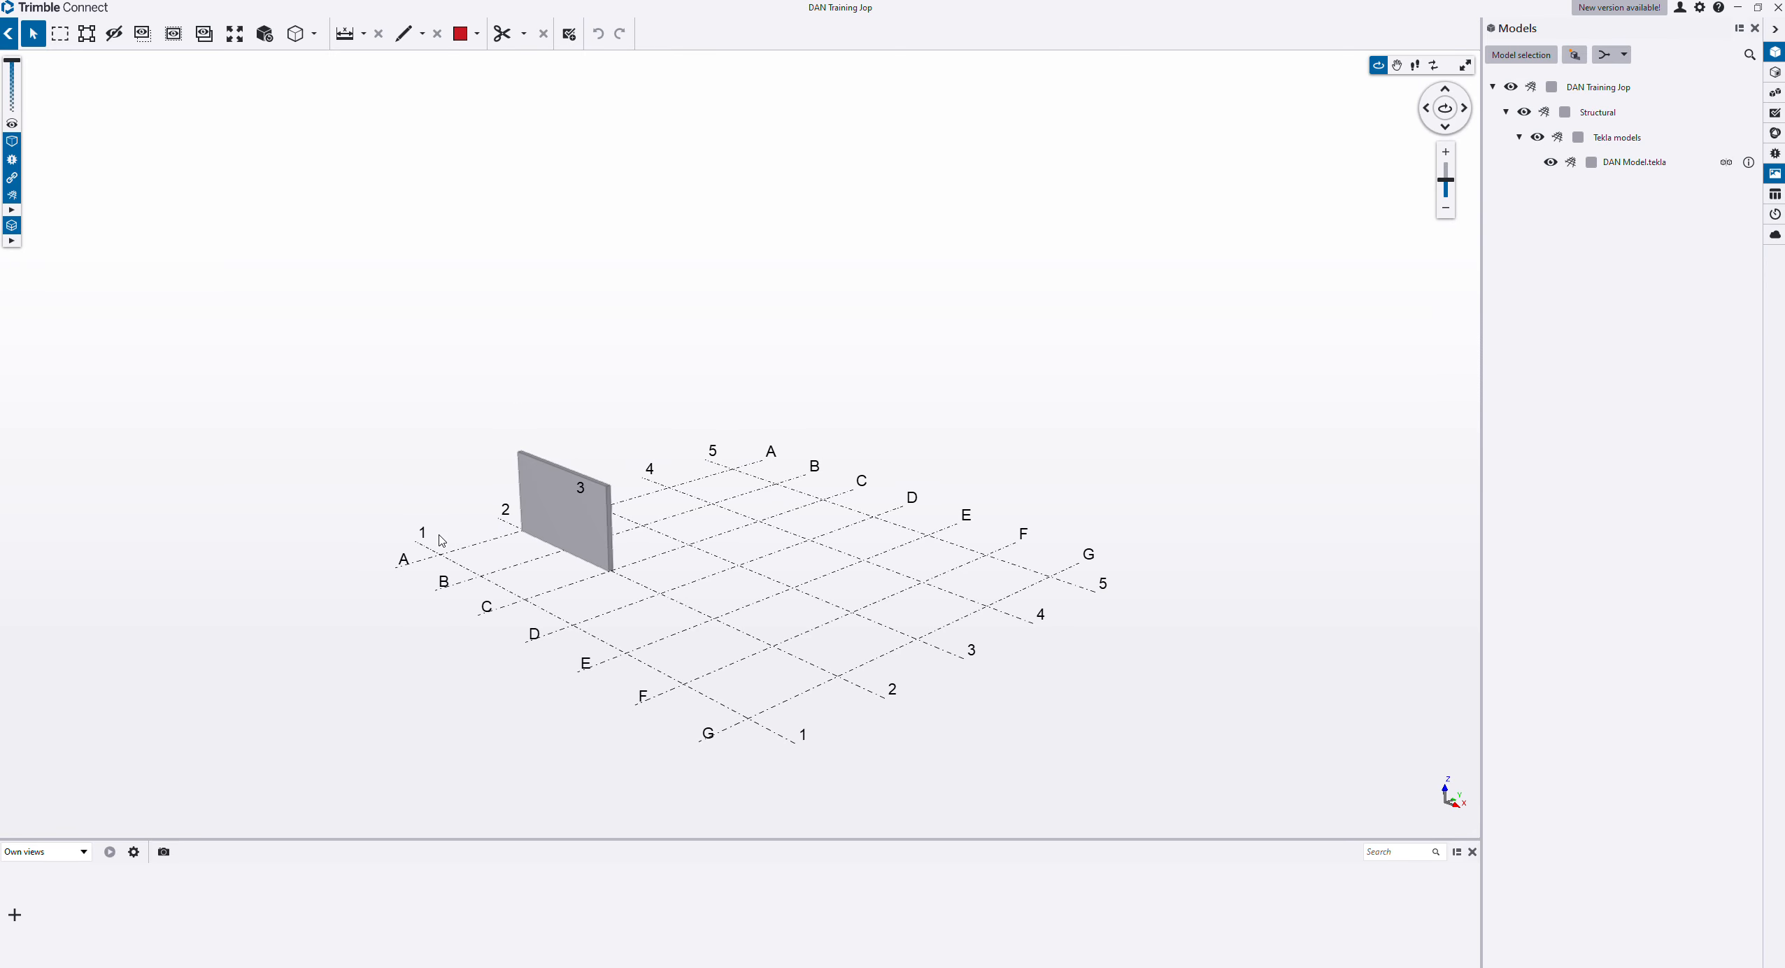
scroll(564, 513, up, 5)
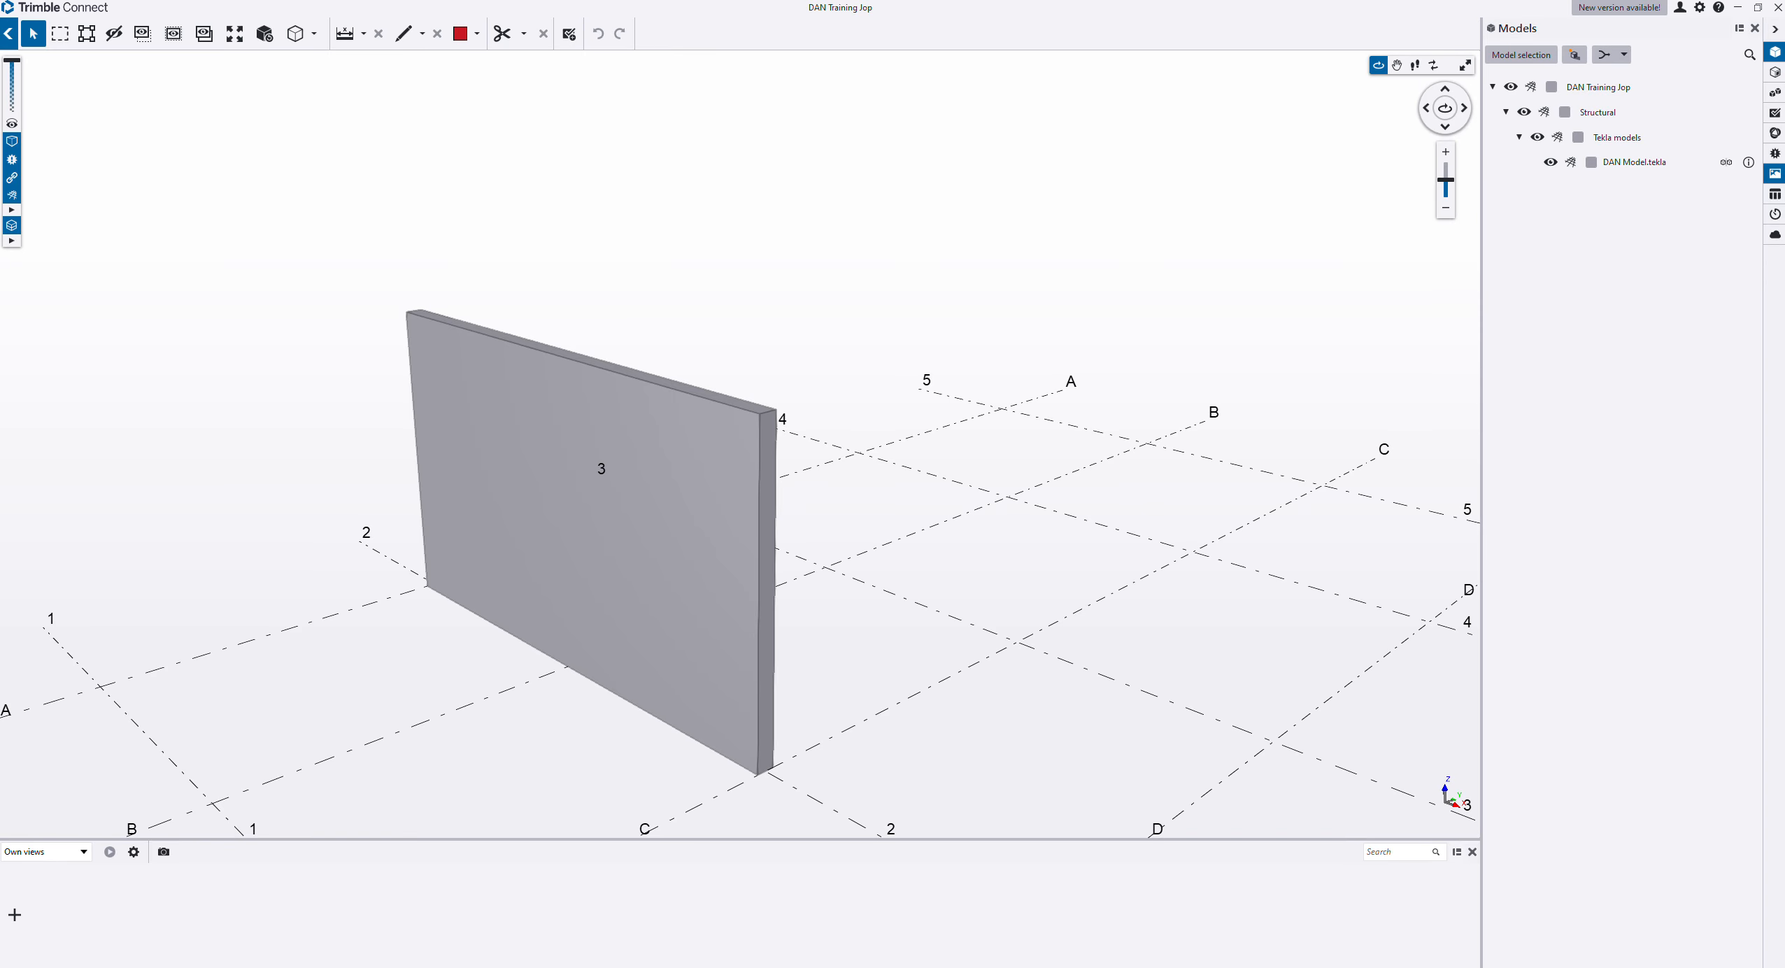
click(8, 33)
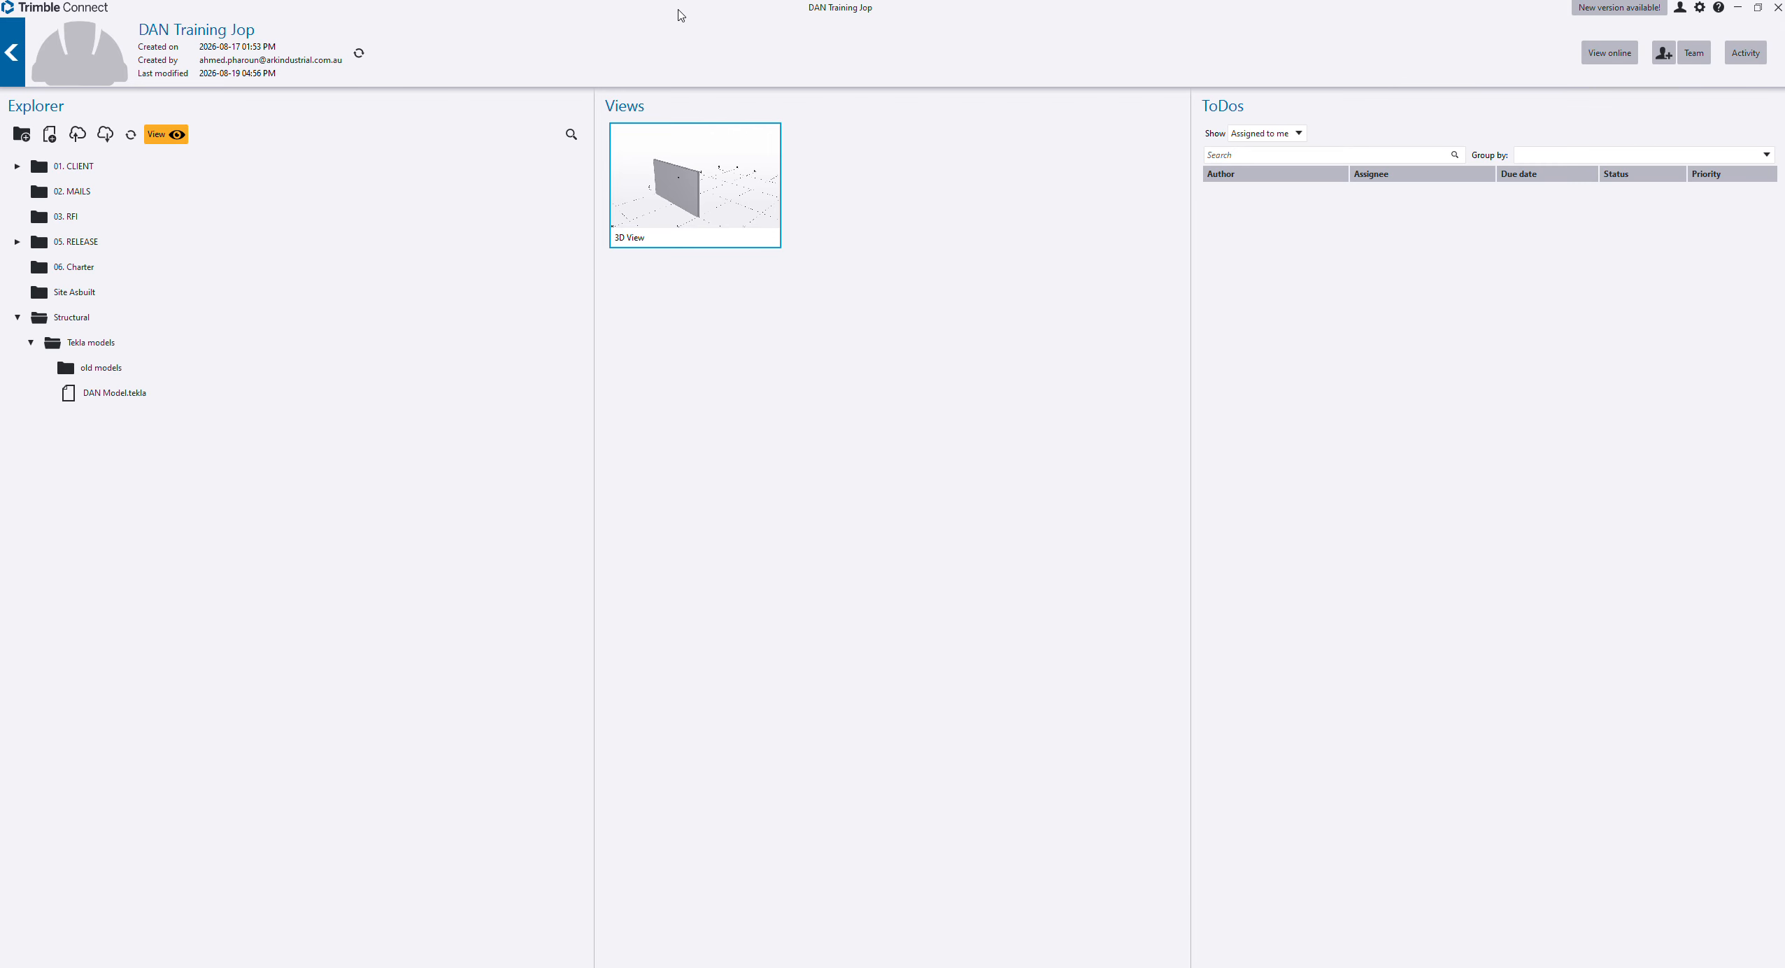
drag(678, 10, 1784, 148)
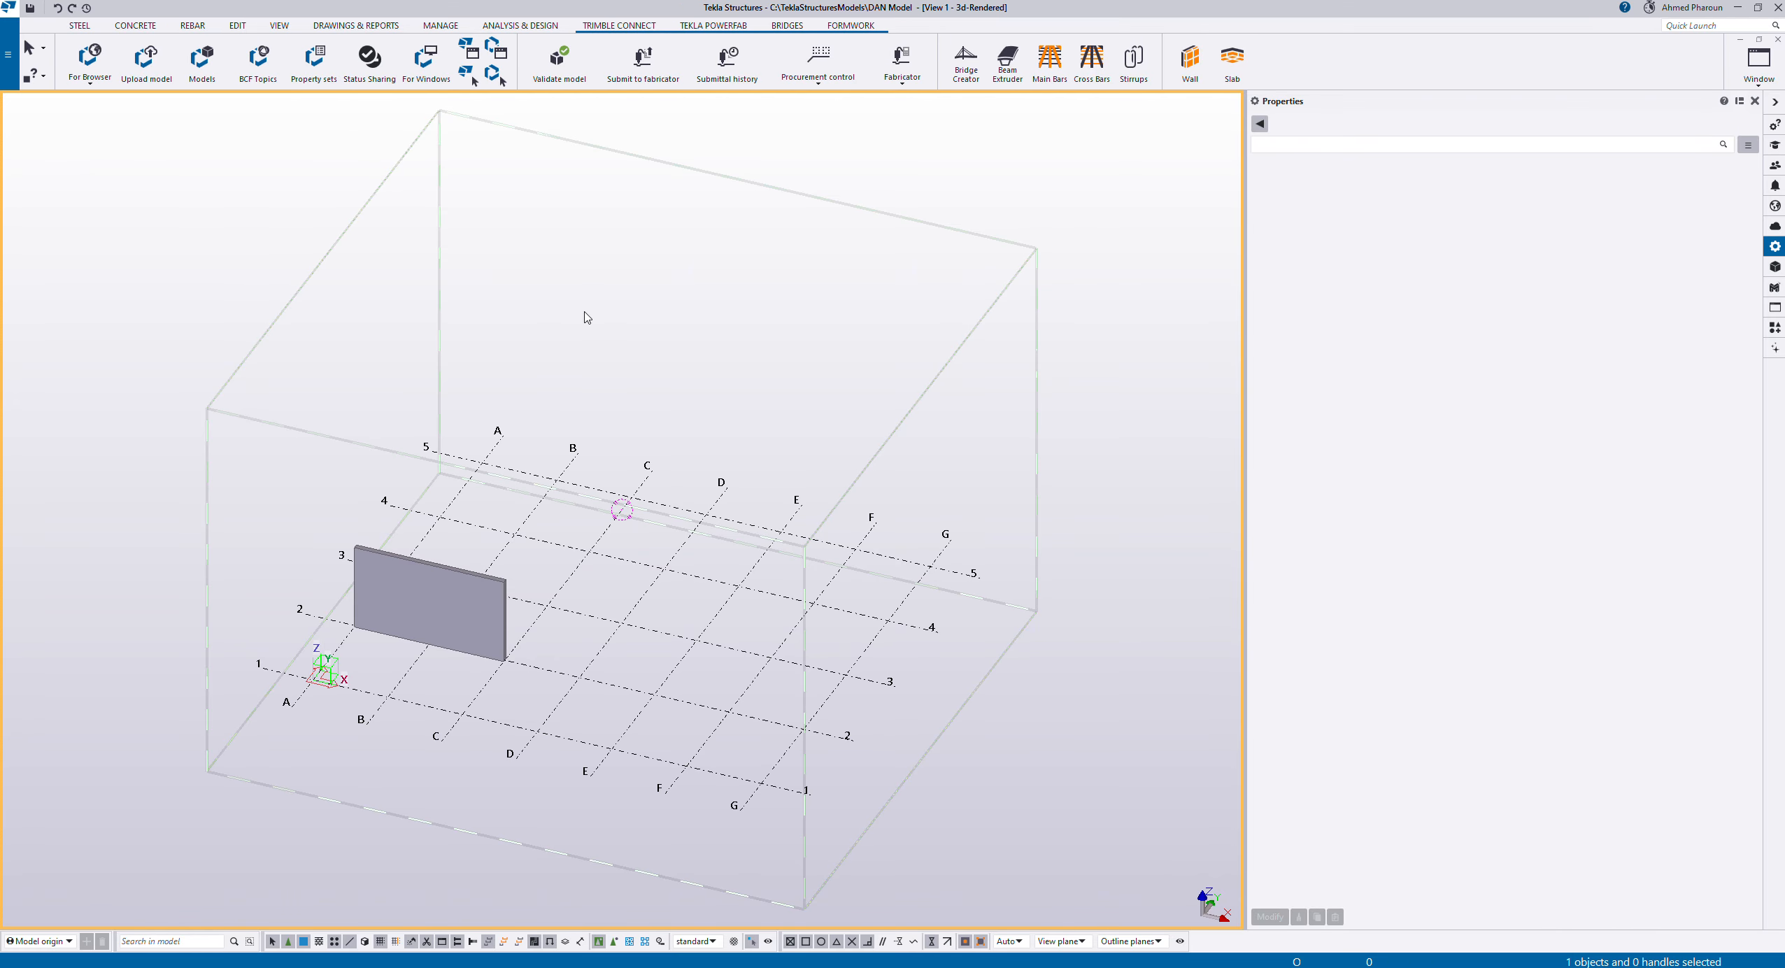
middle_drag(544, 447, 715, 437)
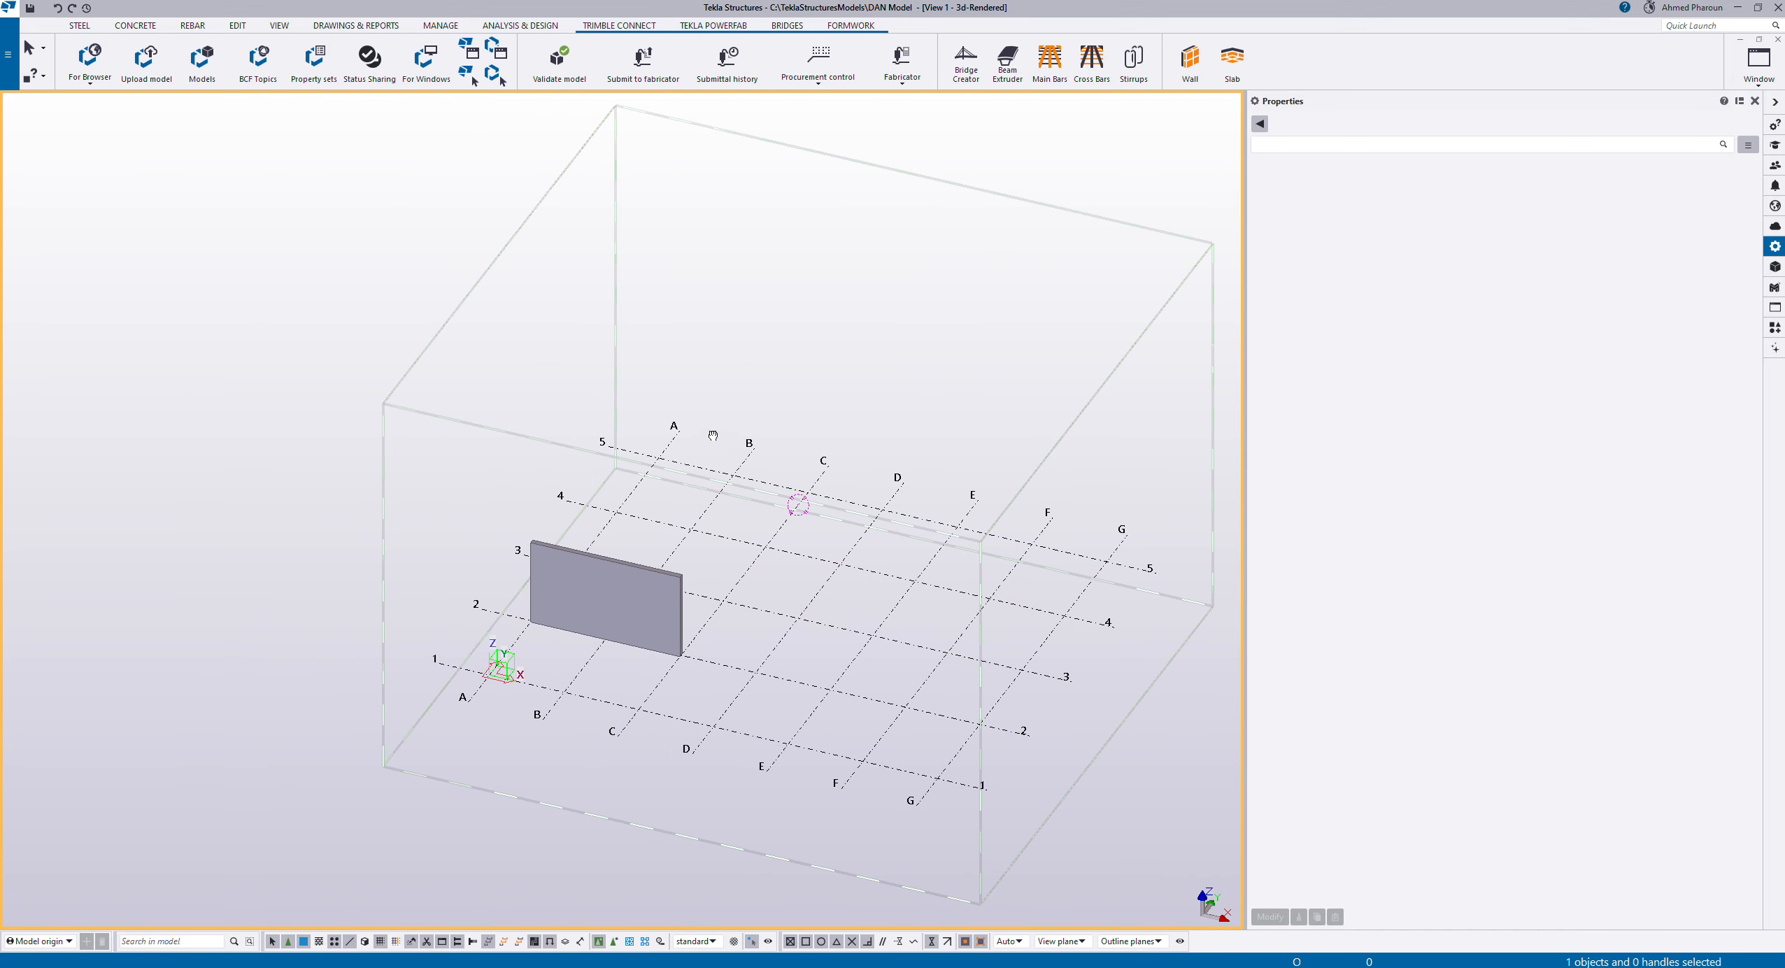
Step: Open the sharing setup for DAN Model and enter the e-mail address of the user to invite
drag(786, 408, 703, 453)
click(12, 8)
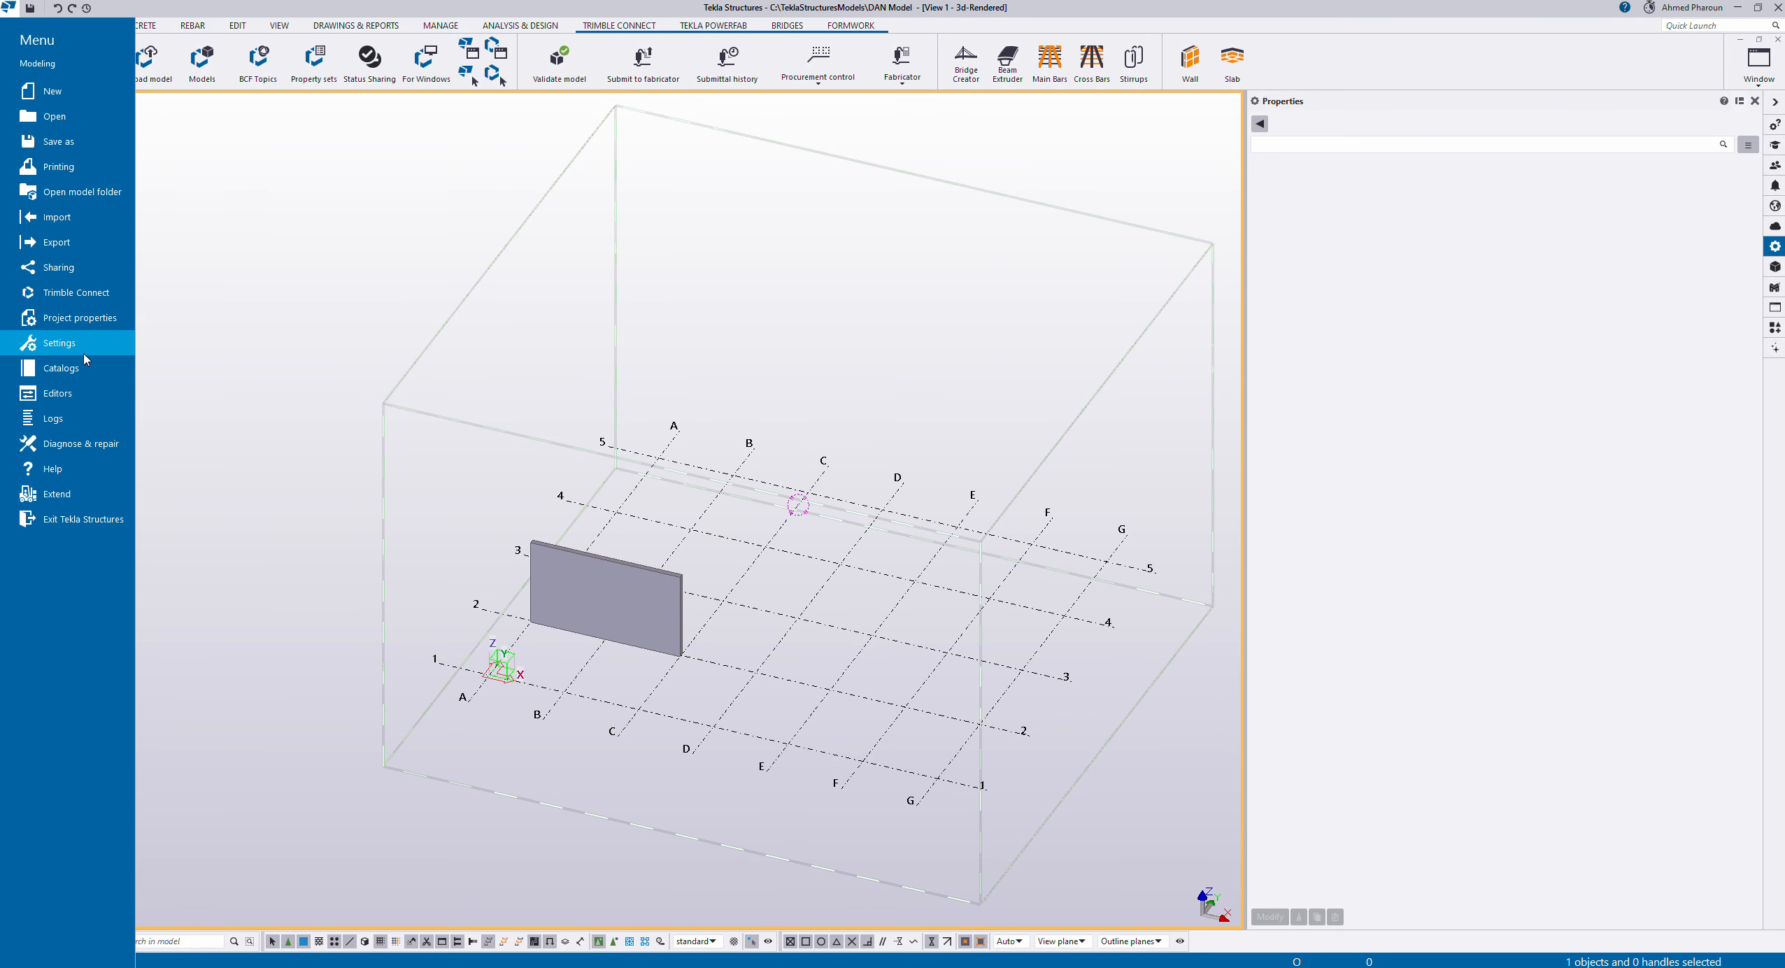
click(76, 266)
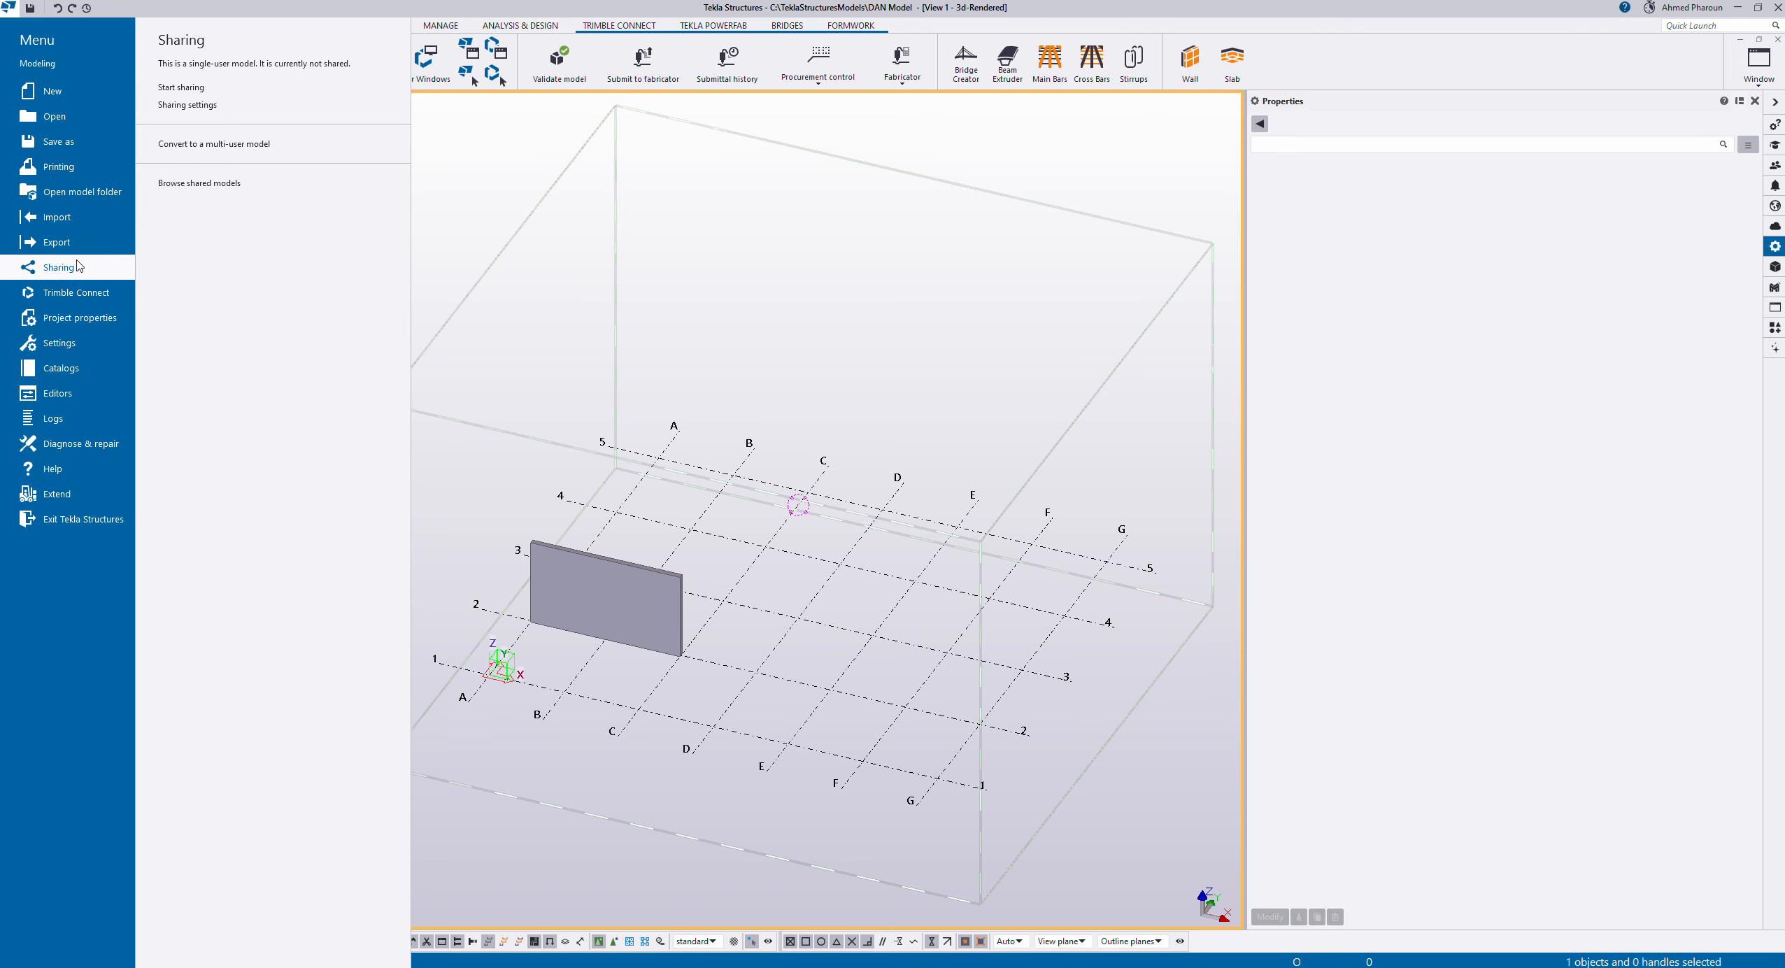
click(219, 86)
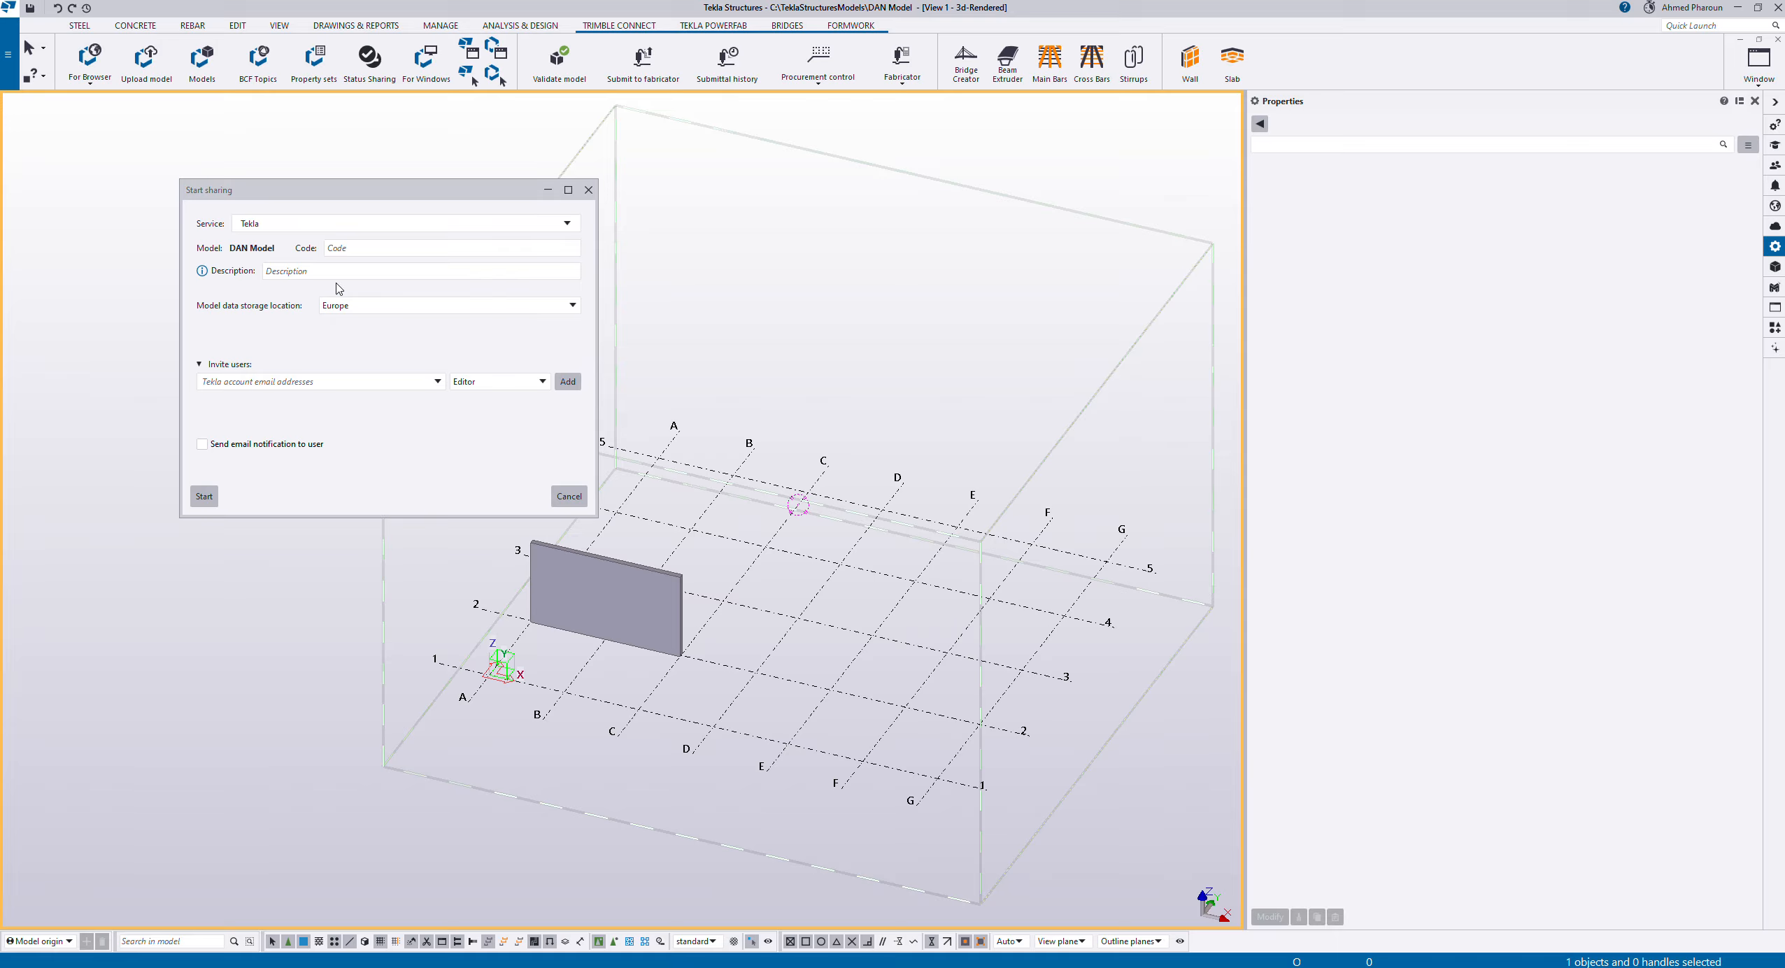
click(267, 384)
key(ctrl+v)
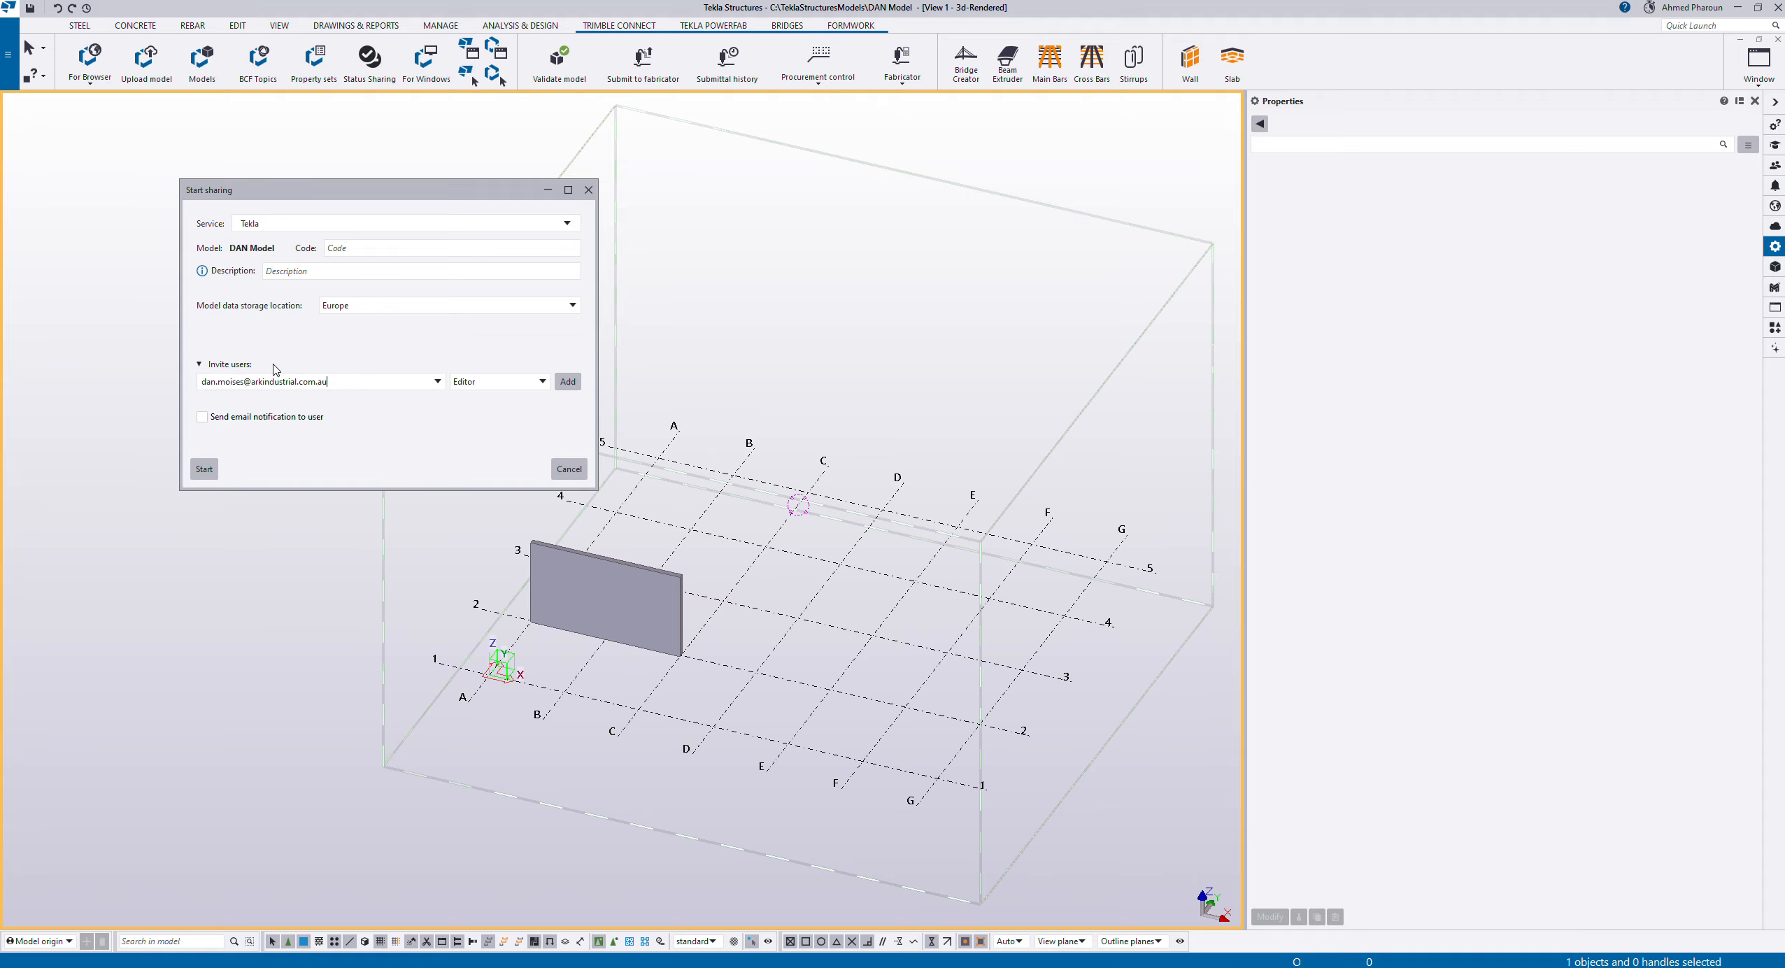
Step: Set the shared model's description to "testing model"
click(331, 278)
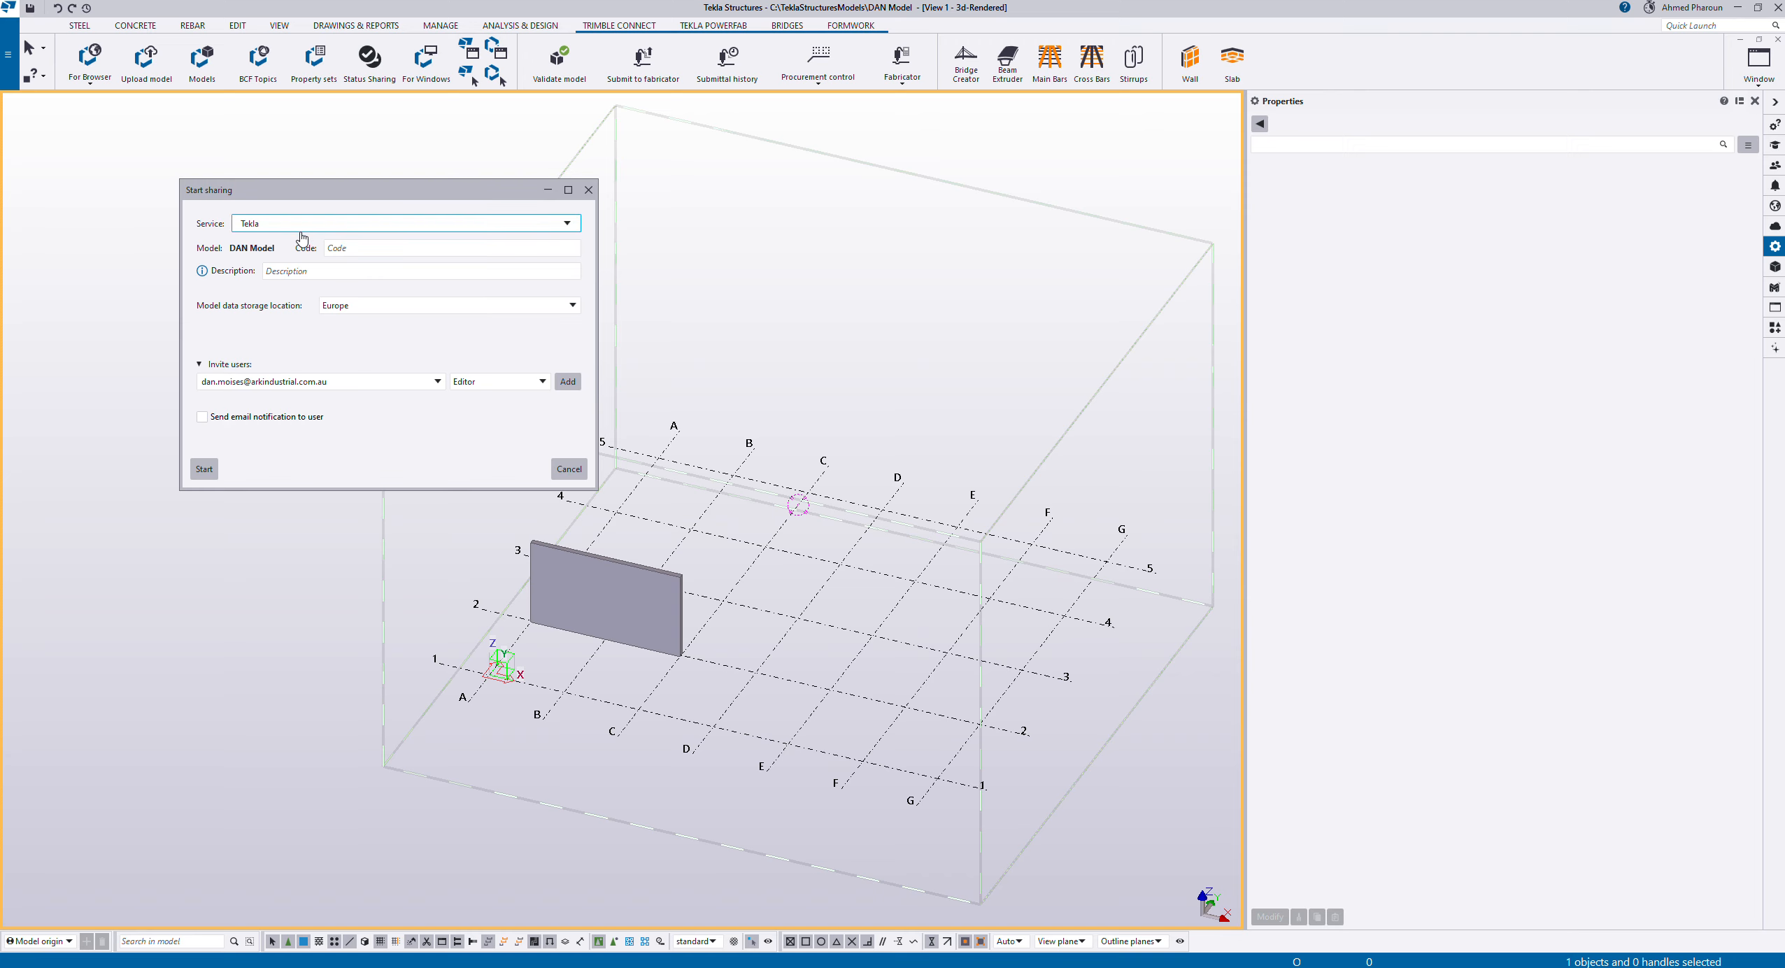
click(305, 275)
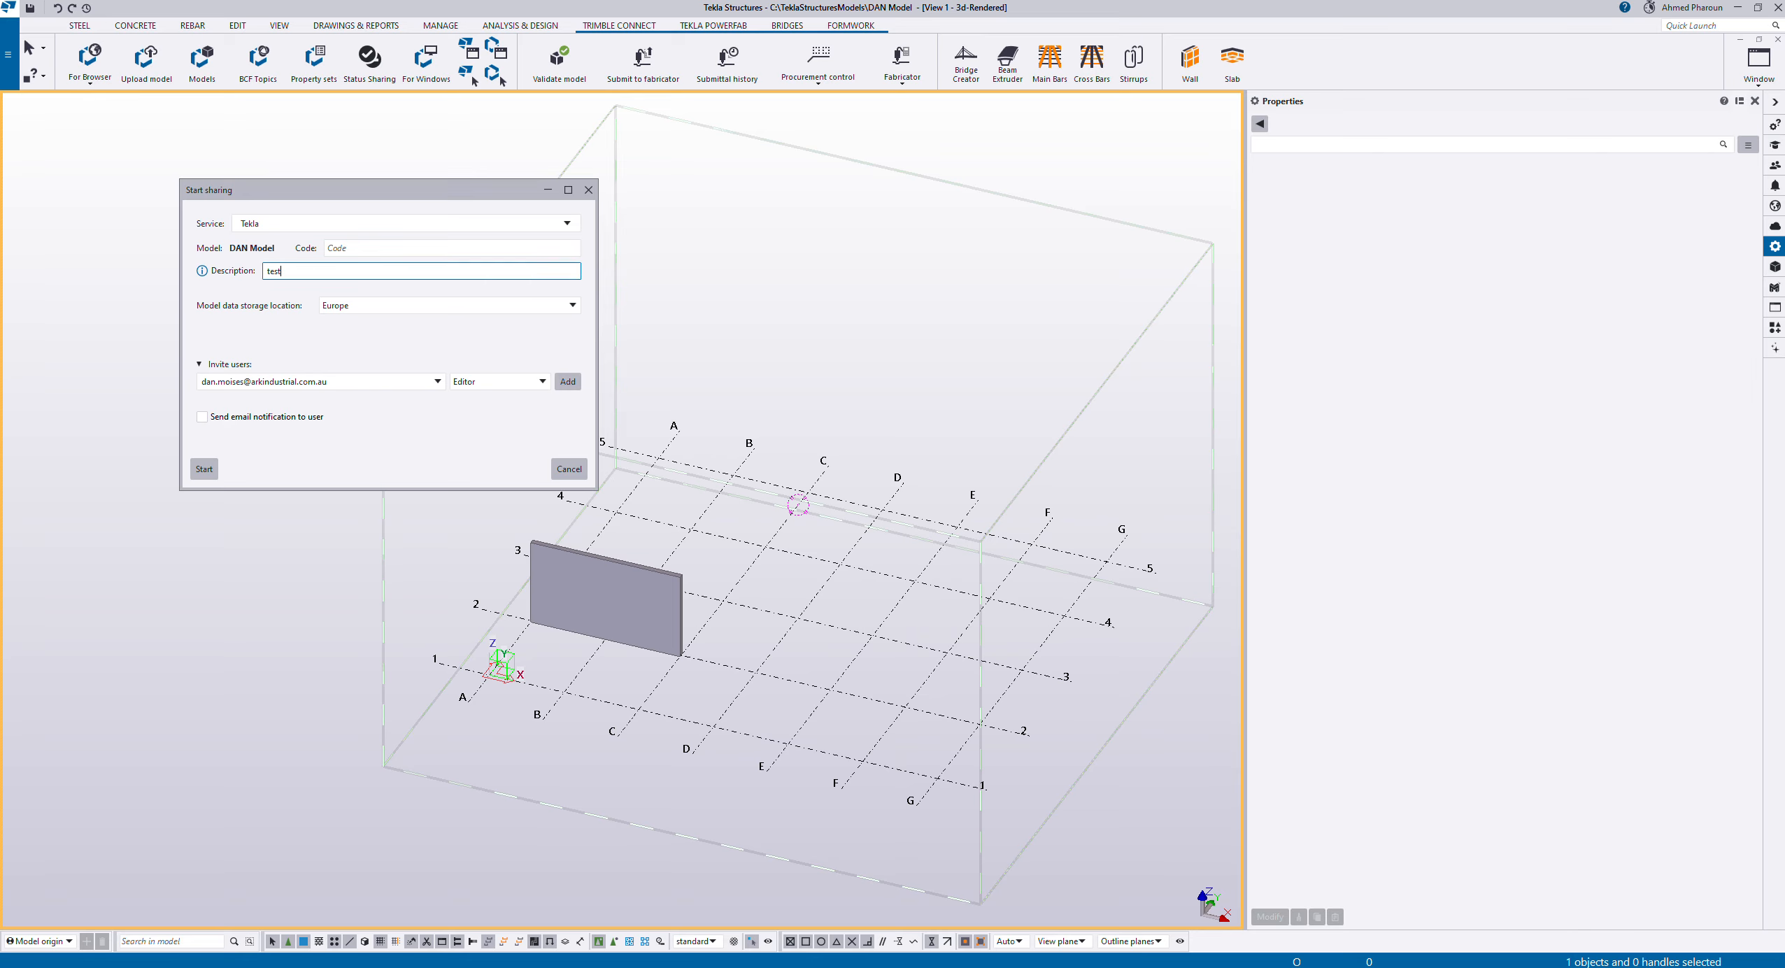
text(testing model)
Step: Turn on e-mail notification and enter a greeting followed by "this is a testing for a sharing model vedeo please dont repond to it"
click(202, 417)
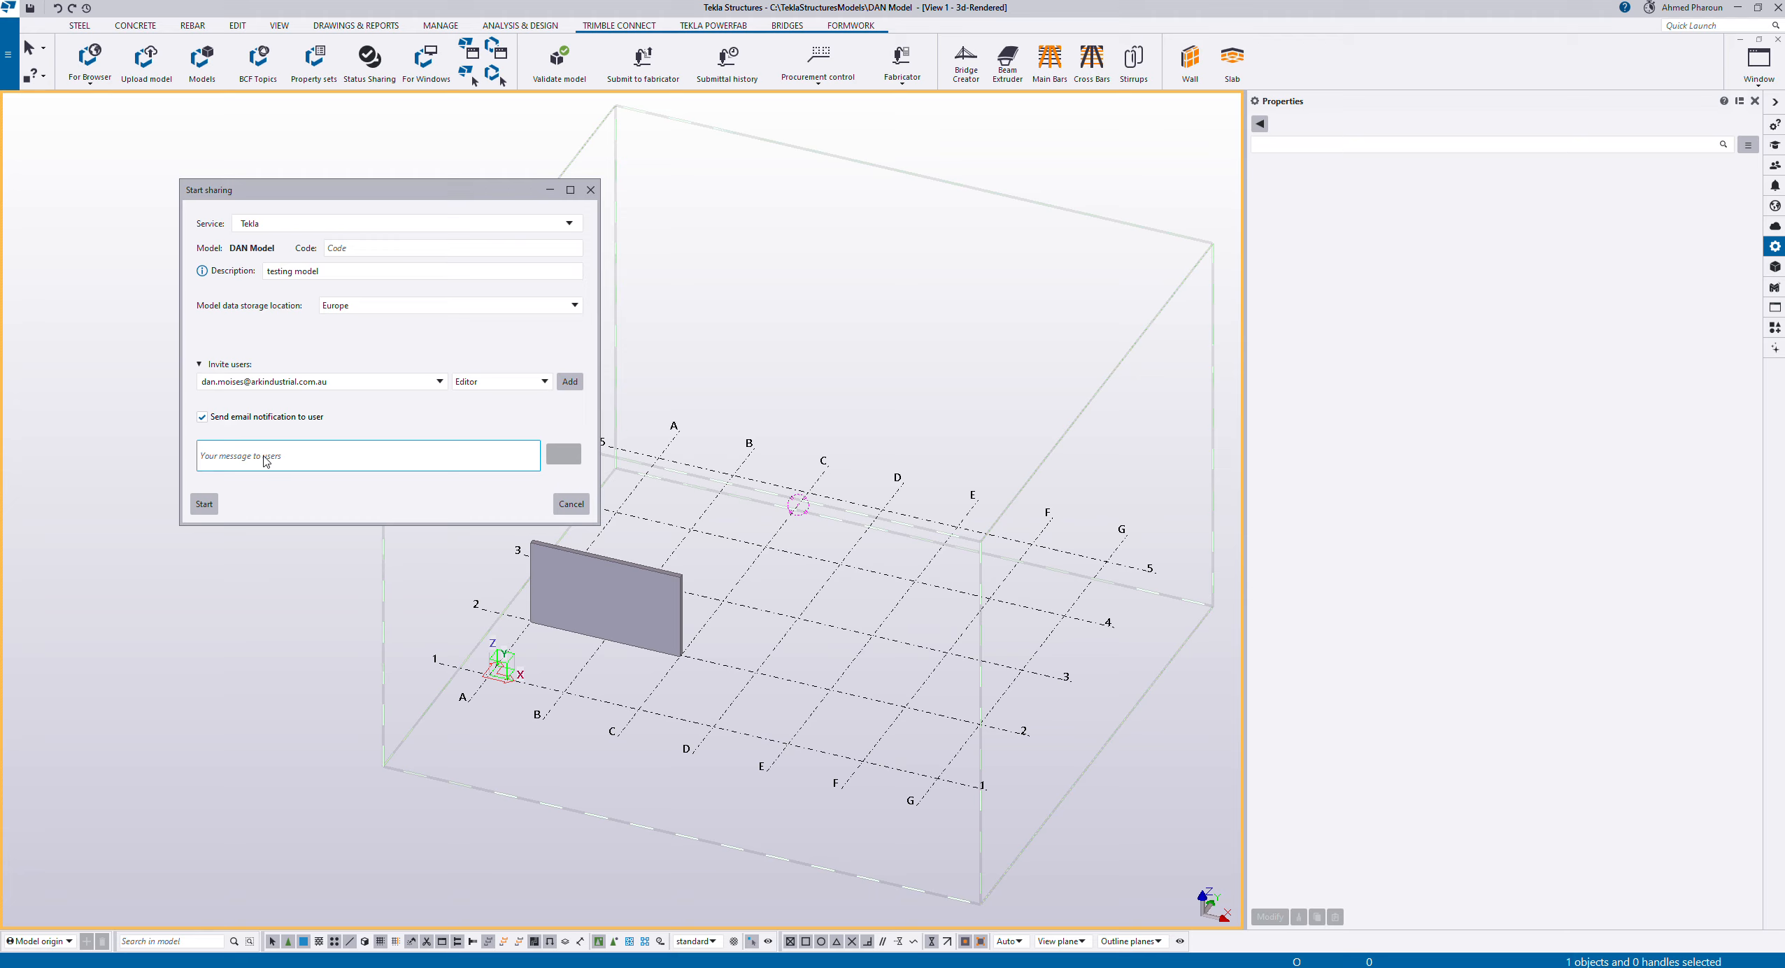
click(277, 450)
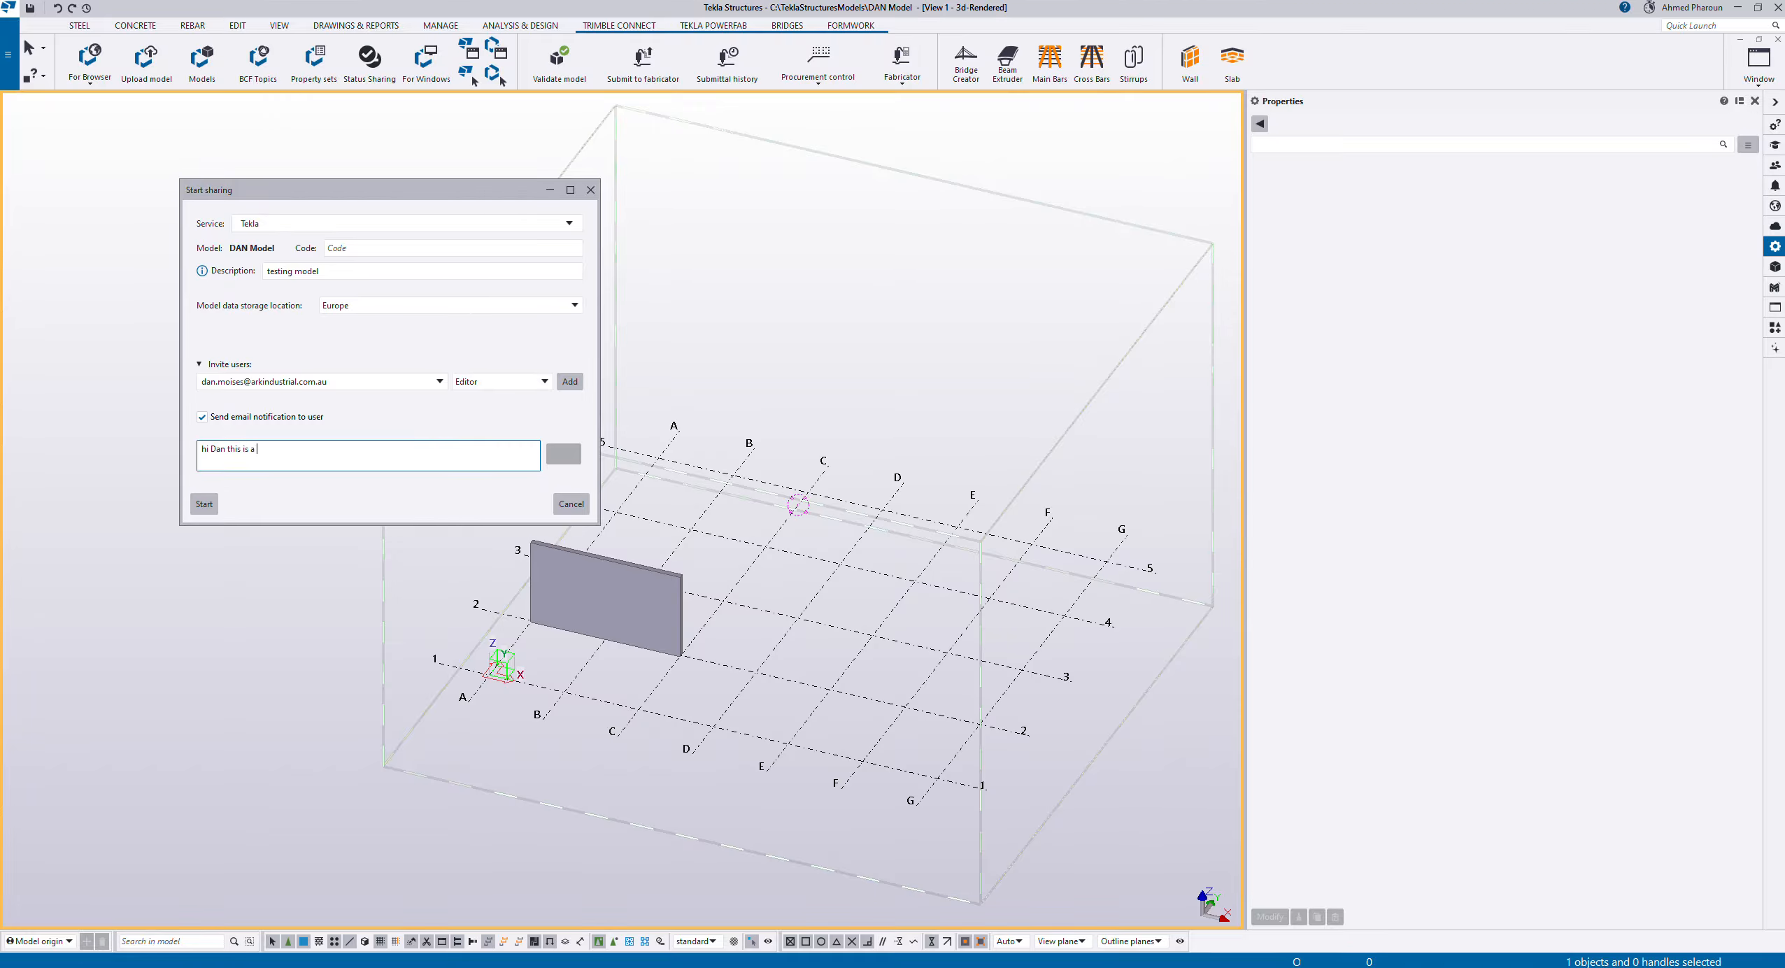
text(sting for a sharing model vedeo please)
text(dont repond to it)
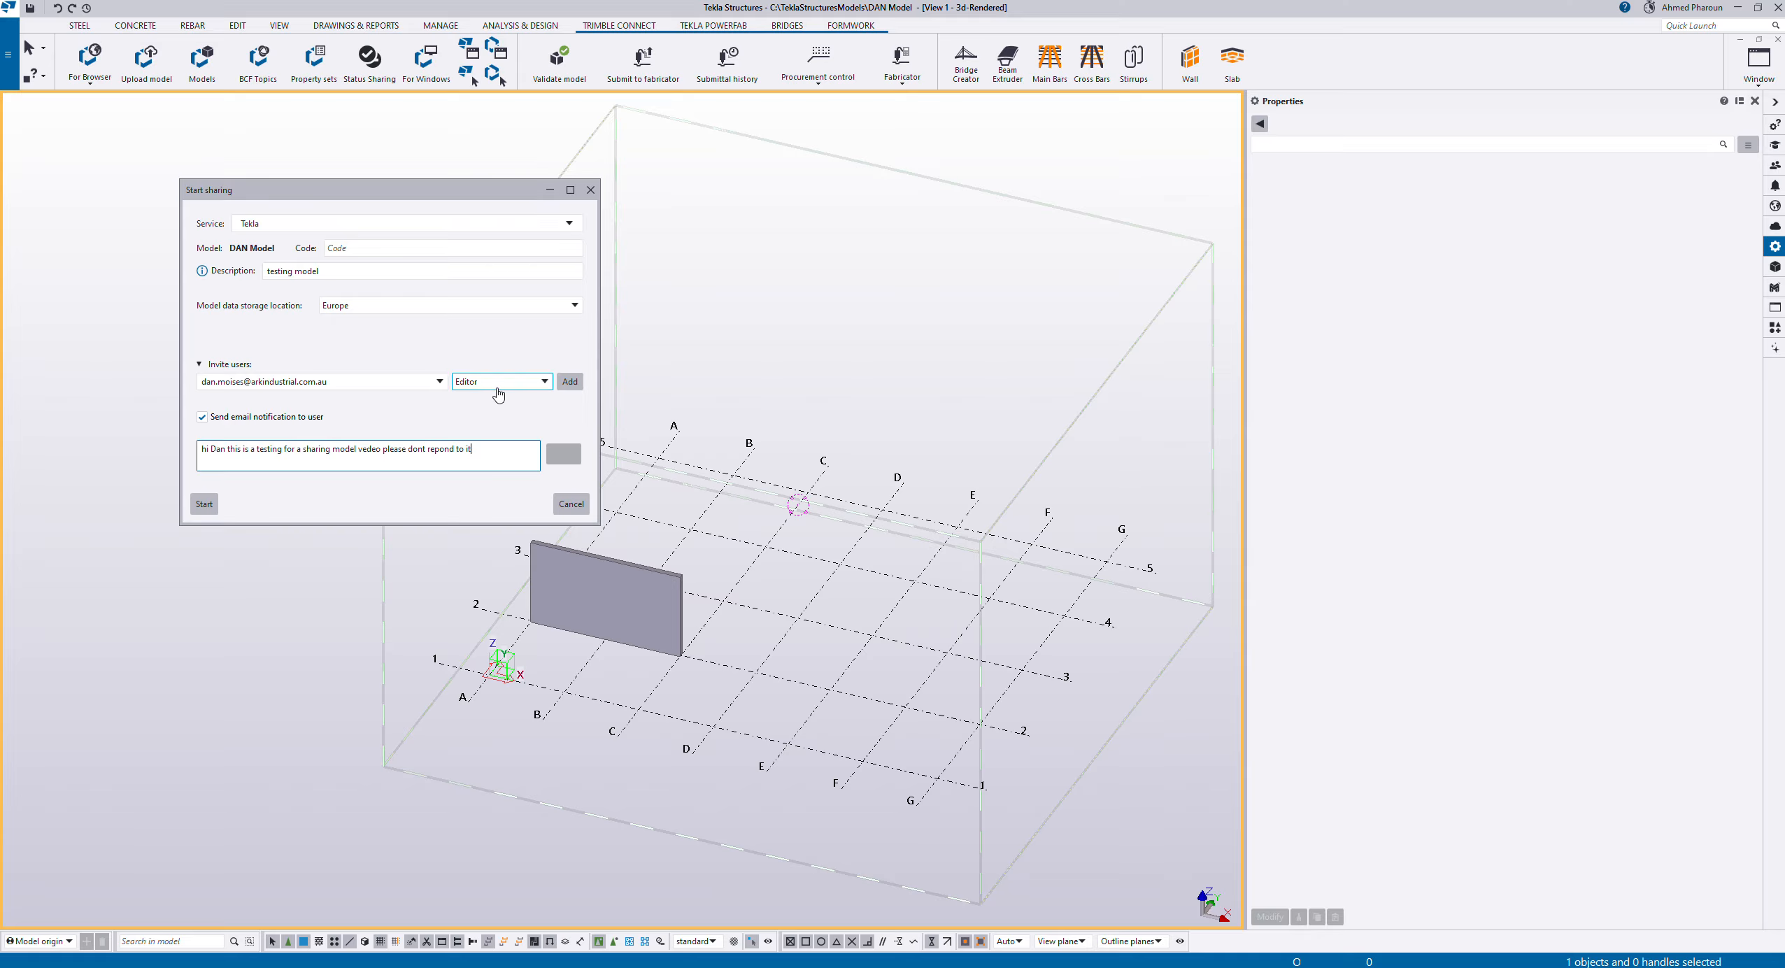
Step: Give the invited user the Owner role and start sharing the model, accepting the invitation of that user
click(544, 383)
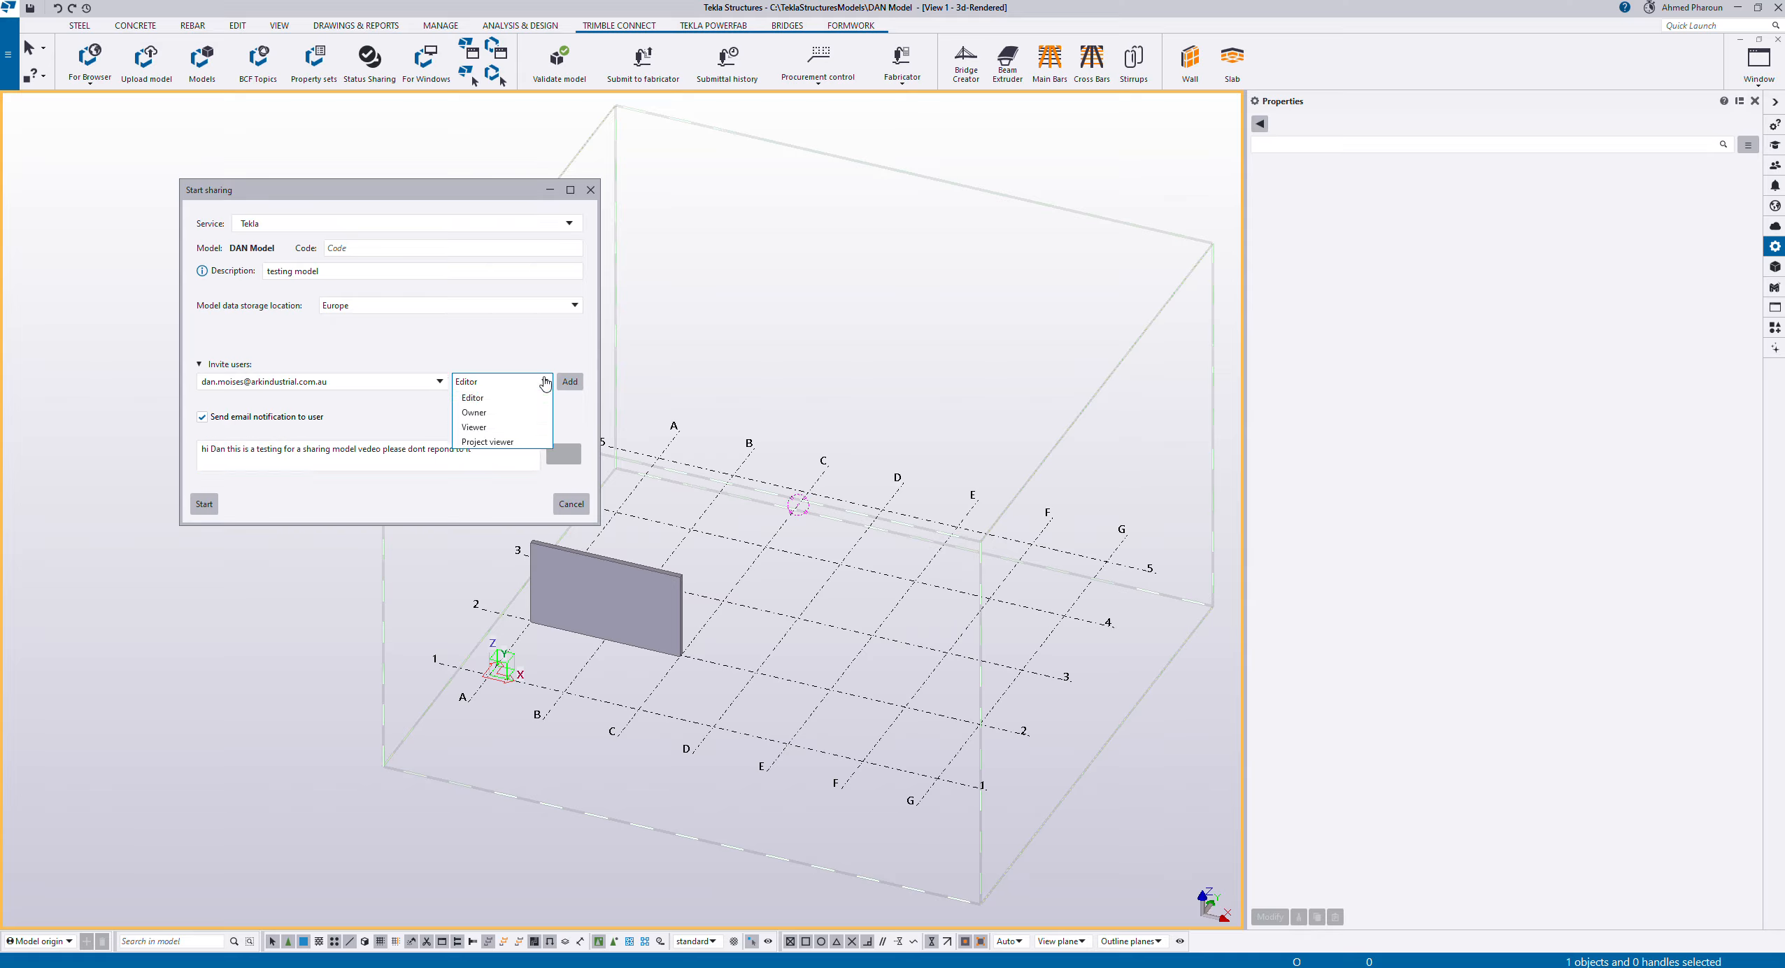
click(493, 413)
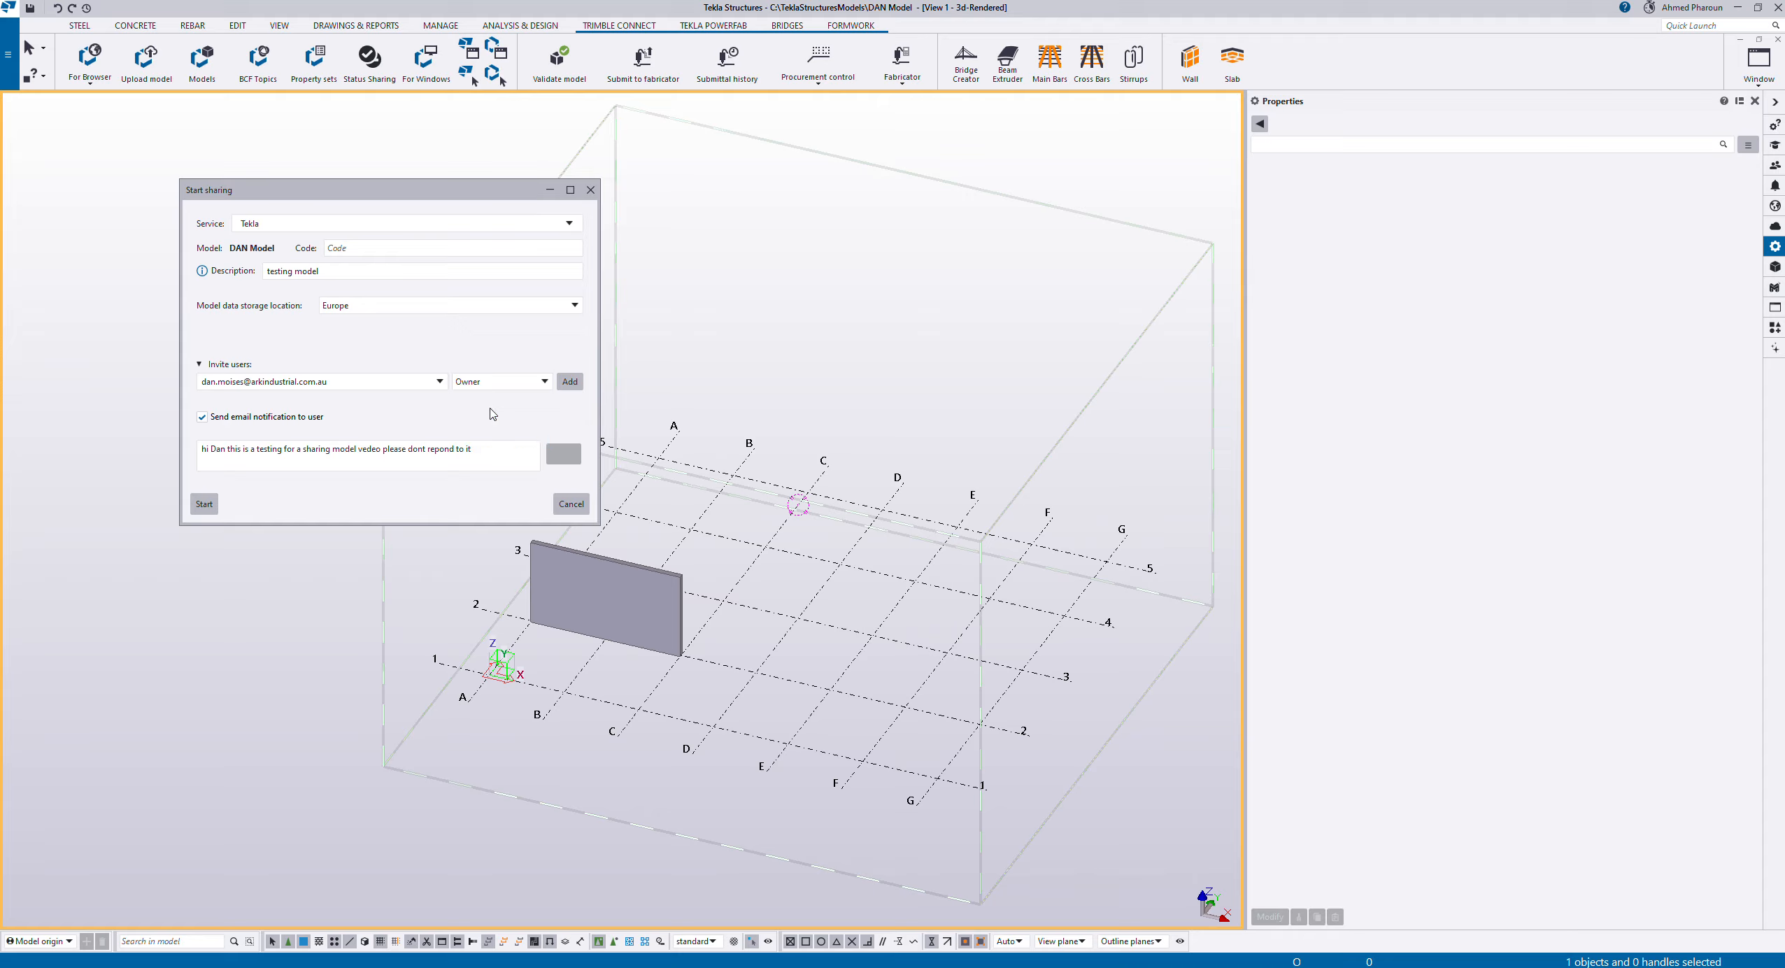
click(204, 503)
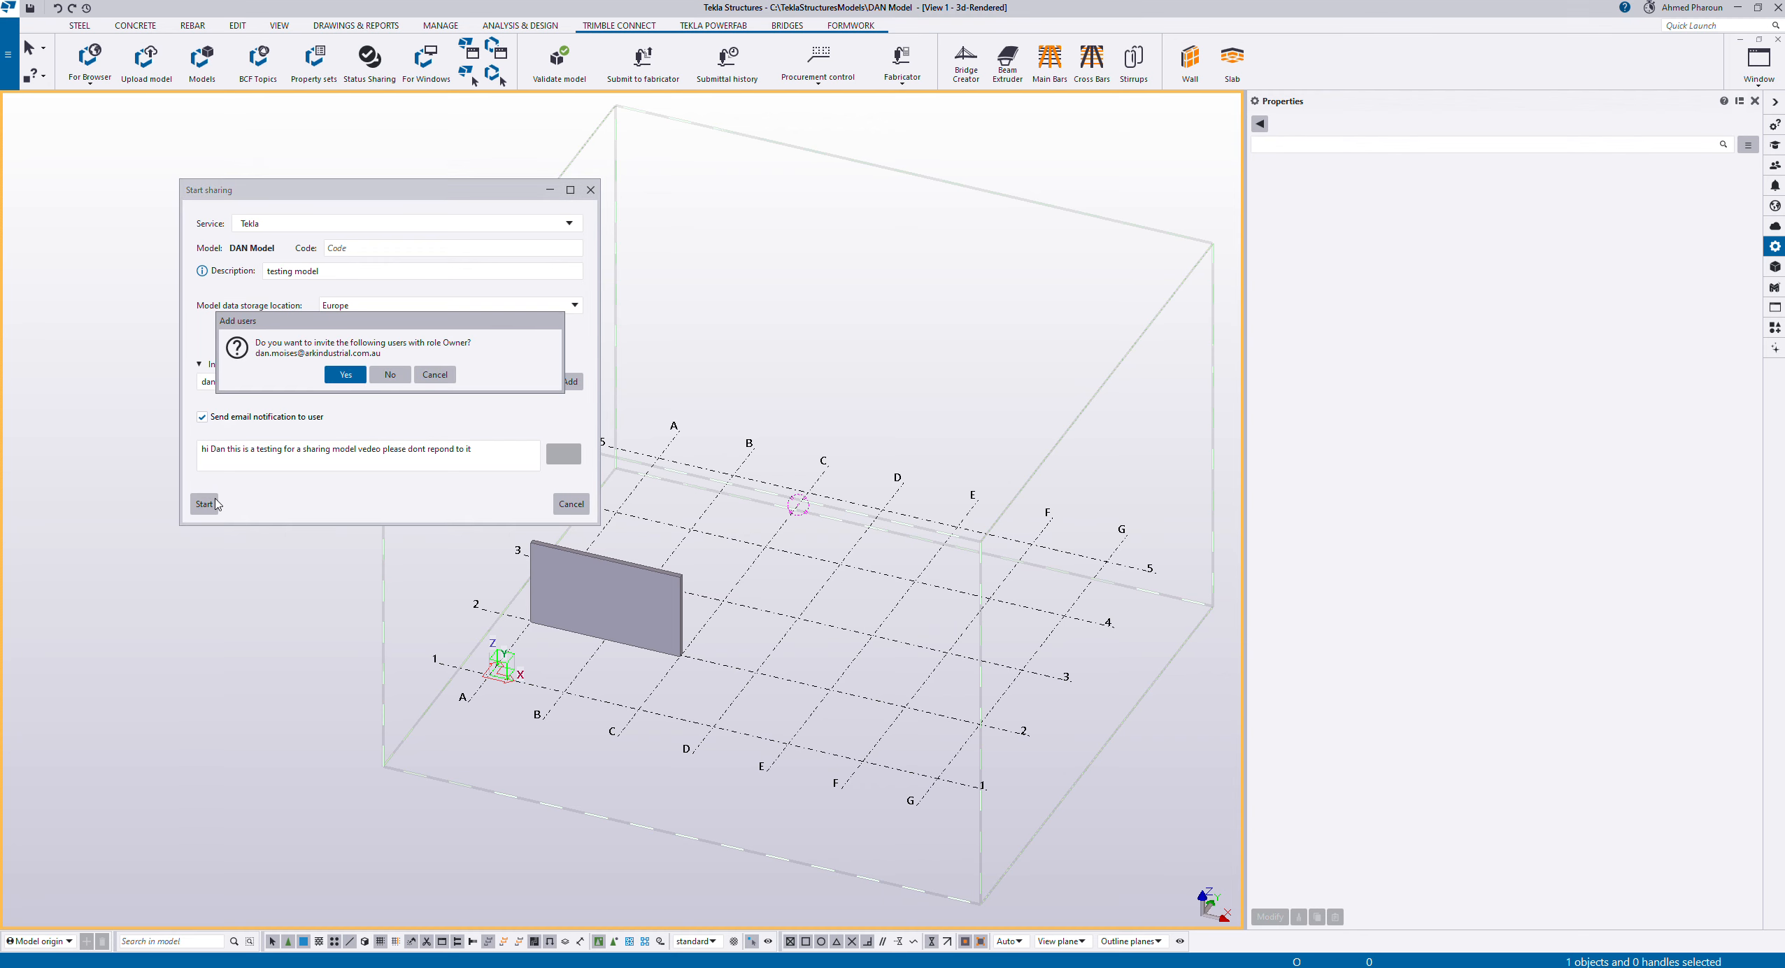
click(343, 378)
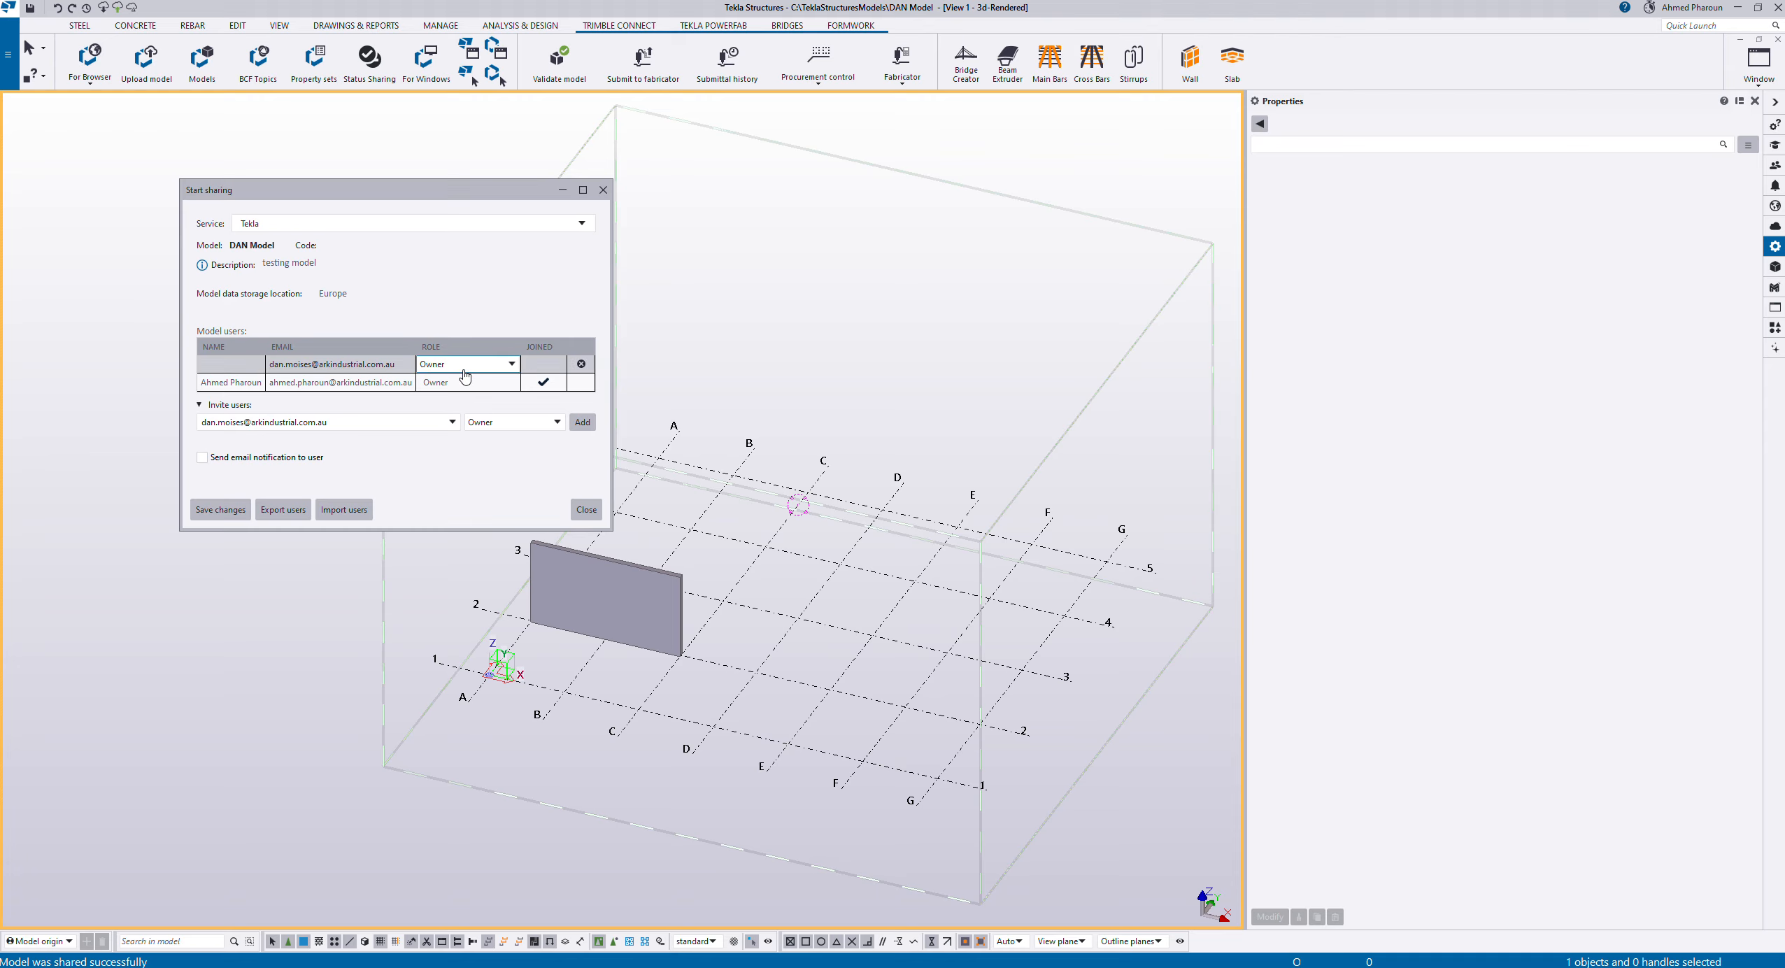
Step: Review the role options for the invited user, keep Owner, save the sharing changes and close the sharing setup
click(511, 364)
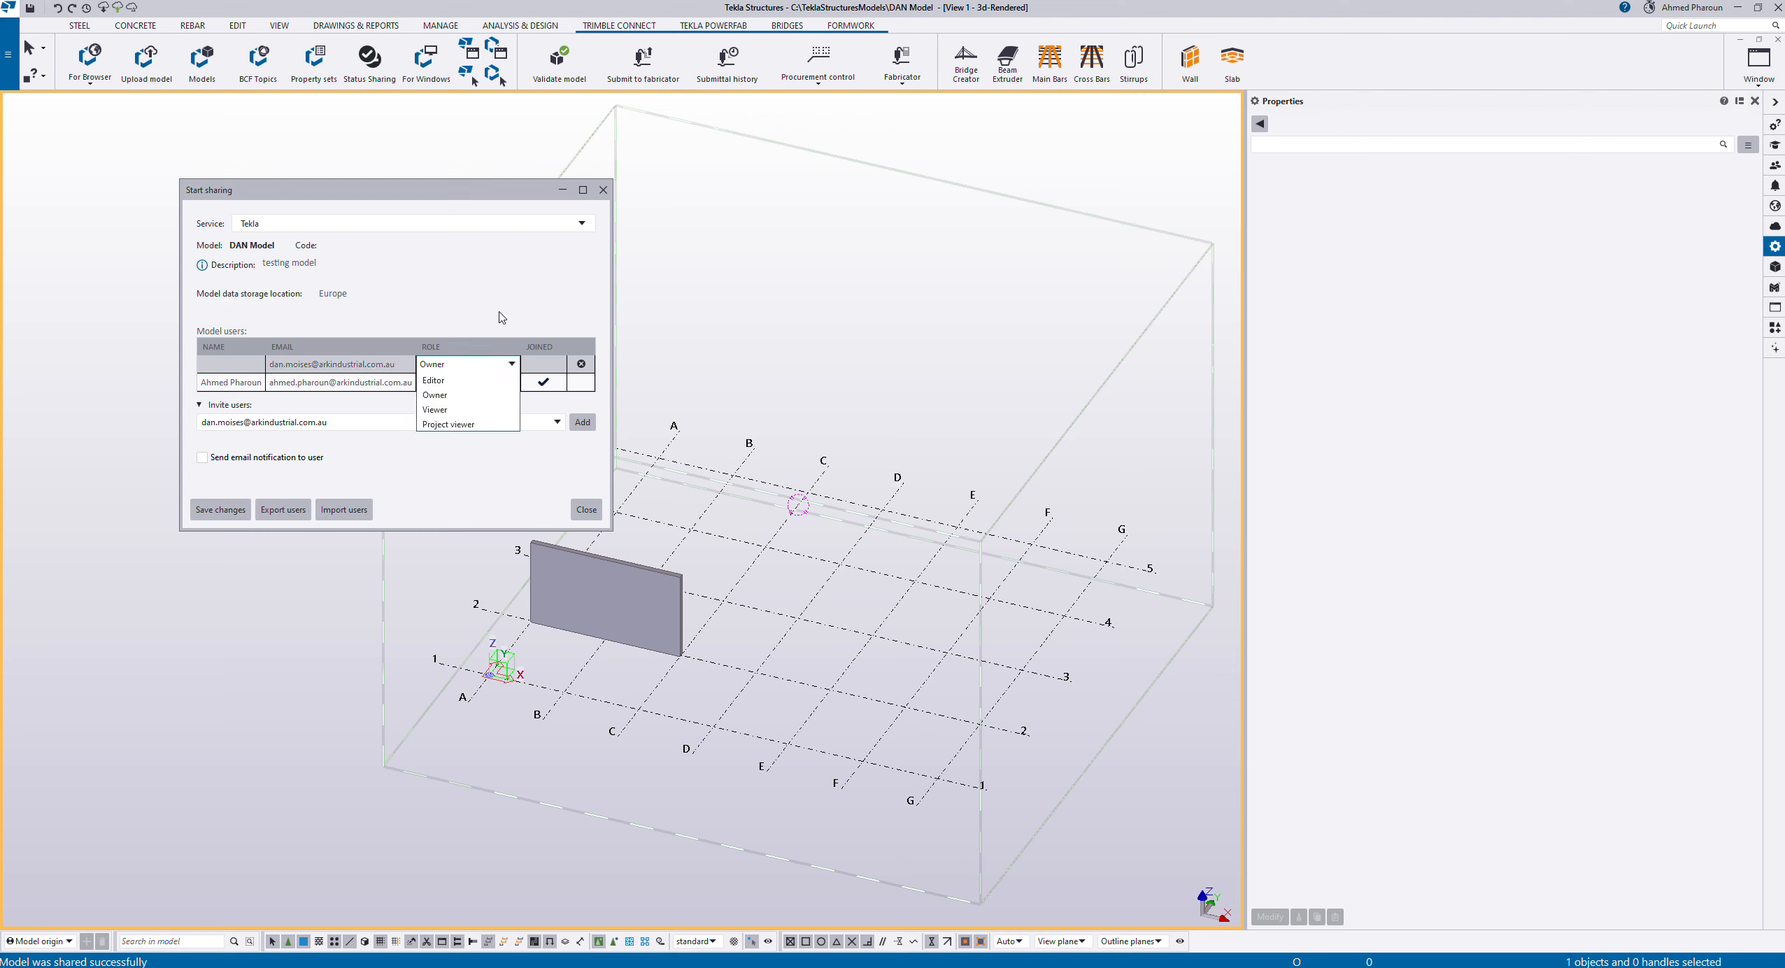
click(565, 384)
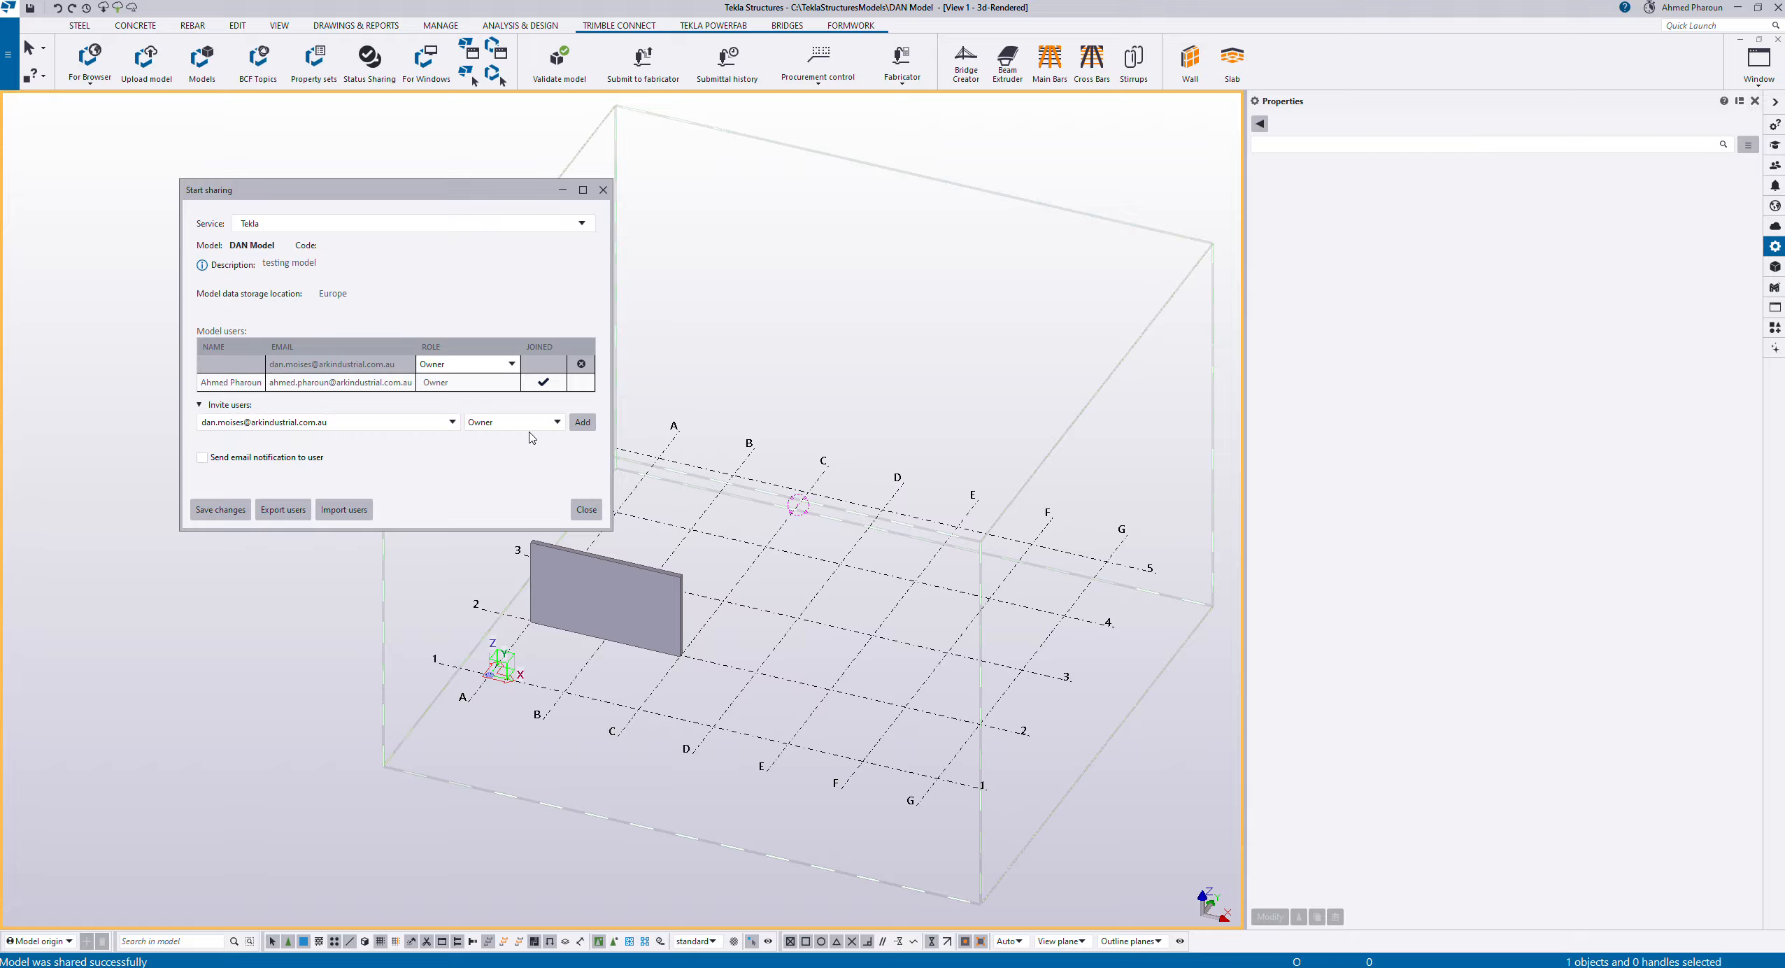
click(235, 520)
click(586, 509)
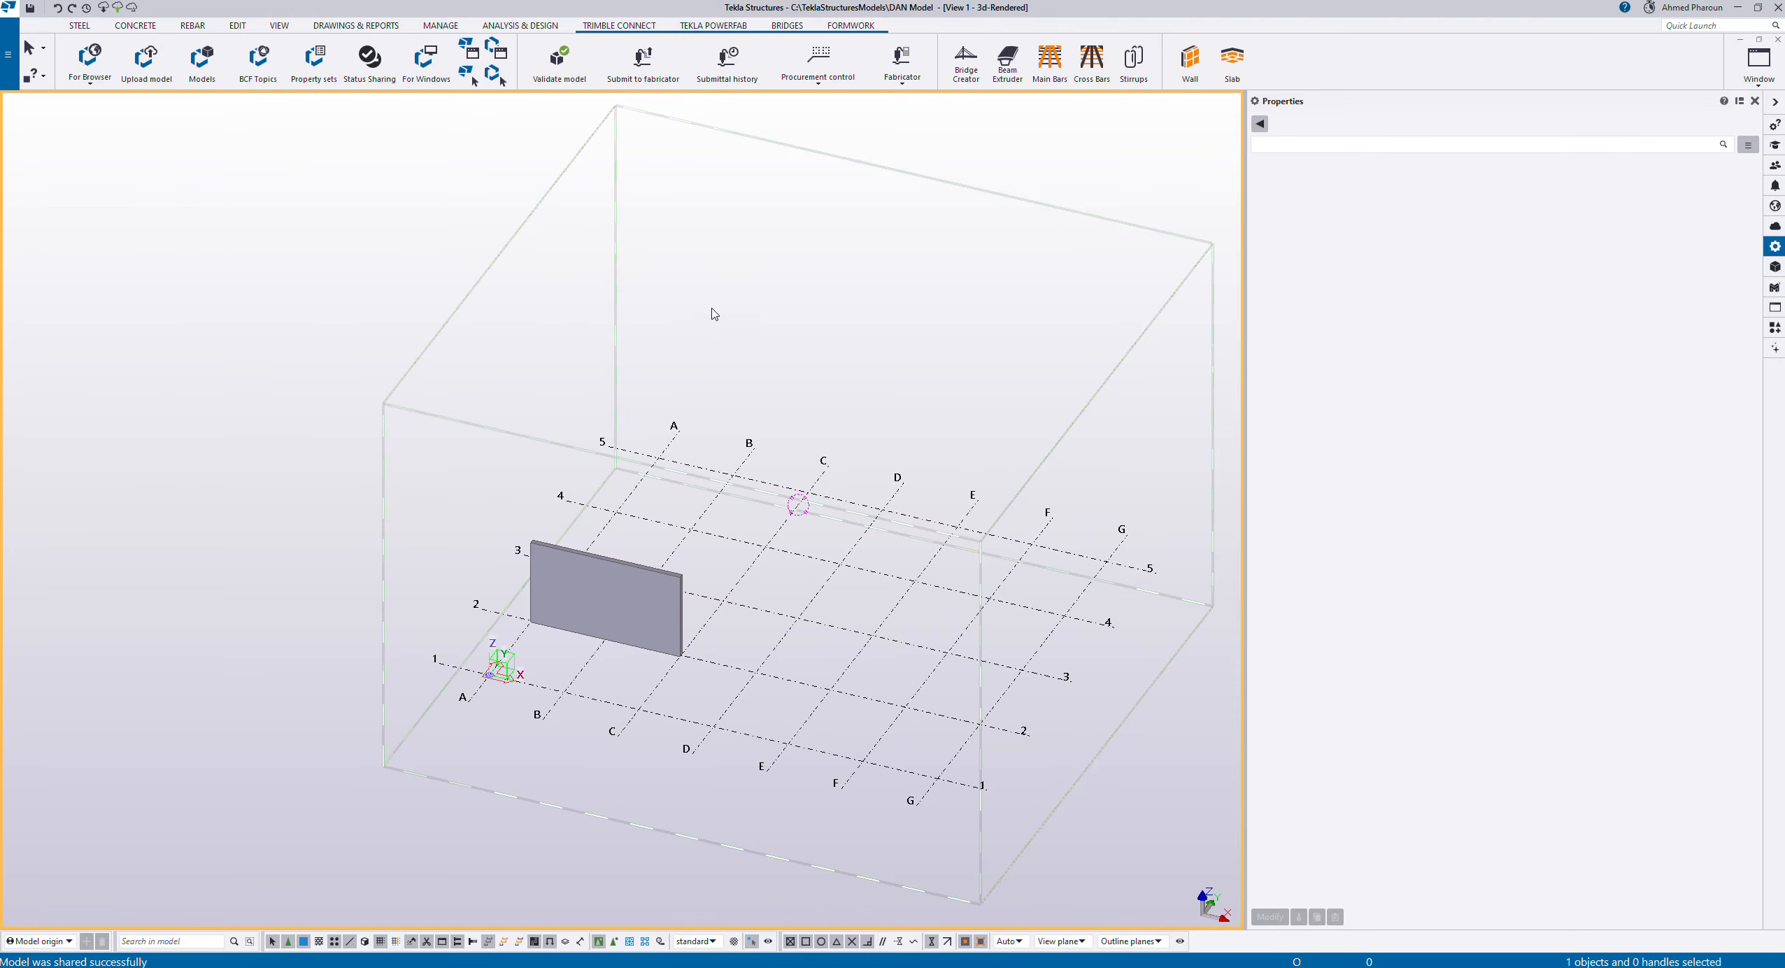
Step: Try to upload the shared model manually to Trimble Connect
click(140, 62)
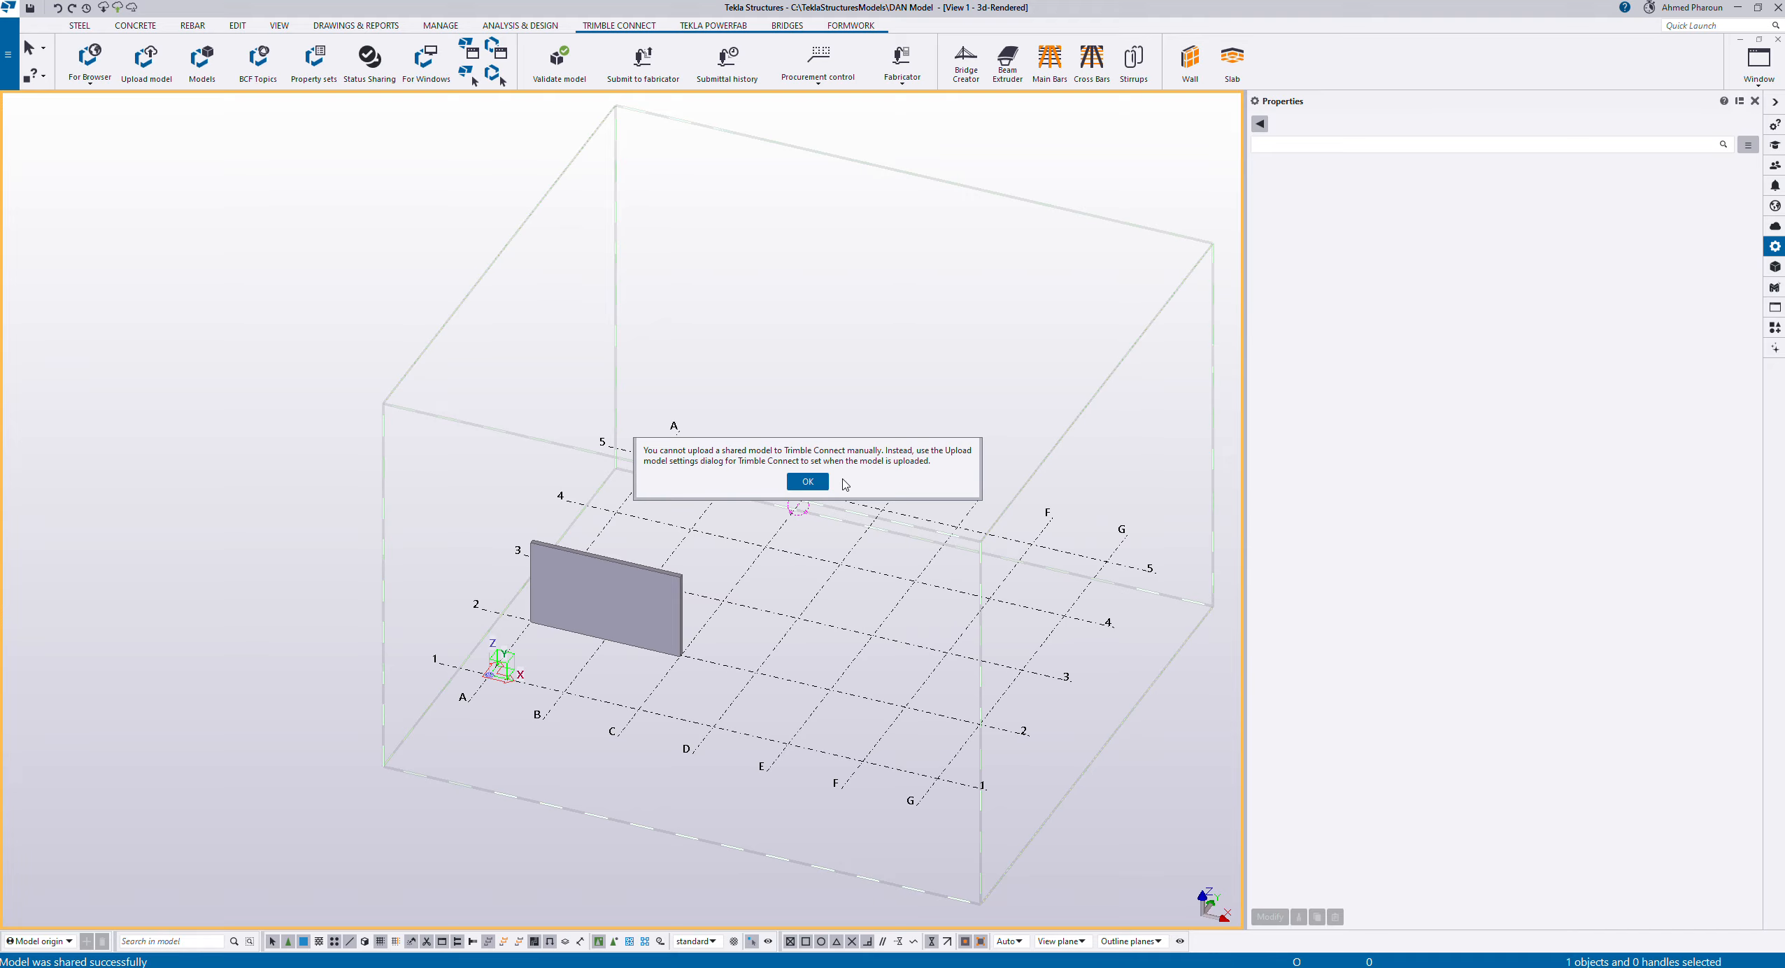
click(808, 481)
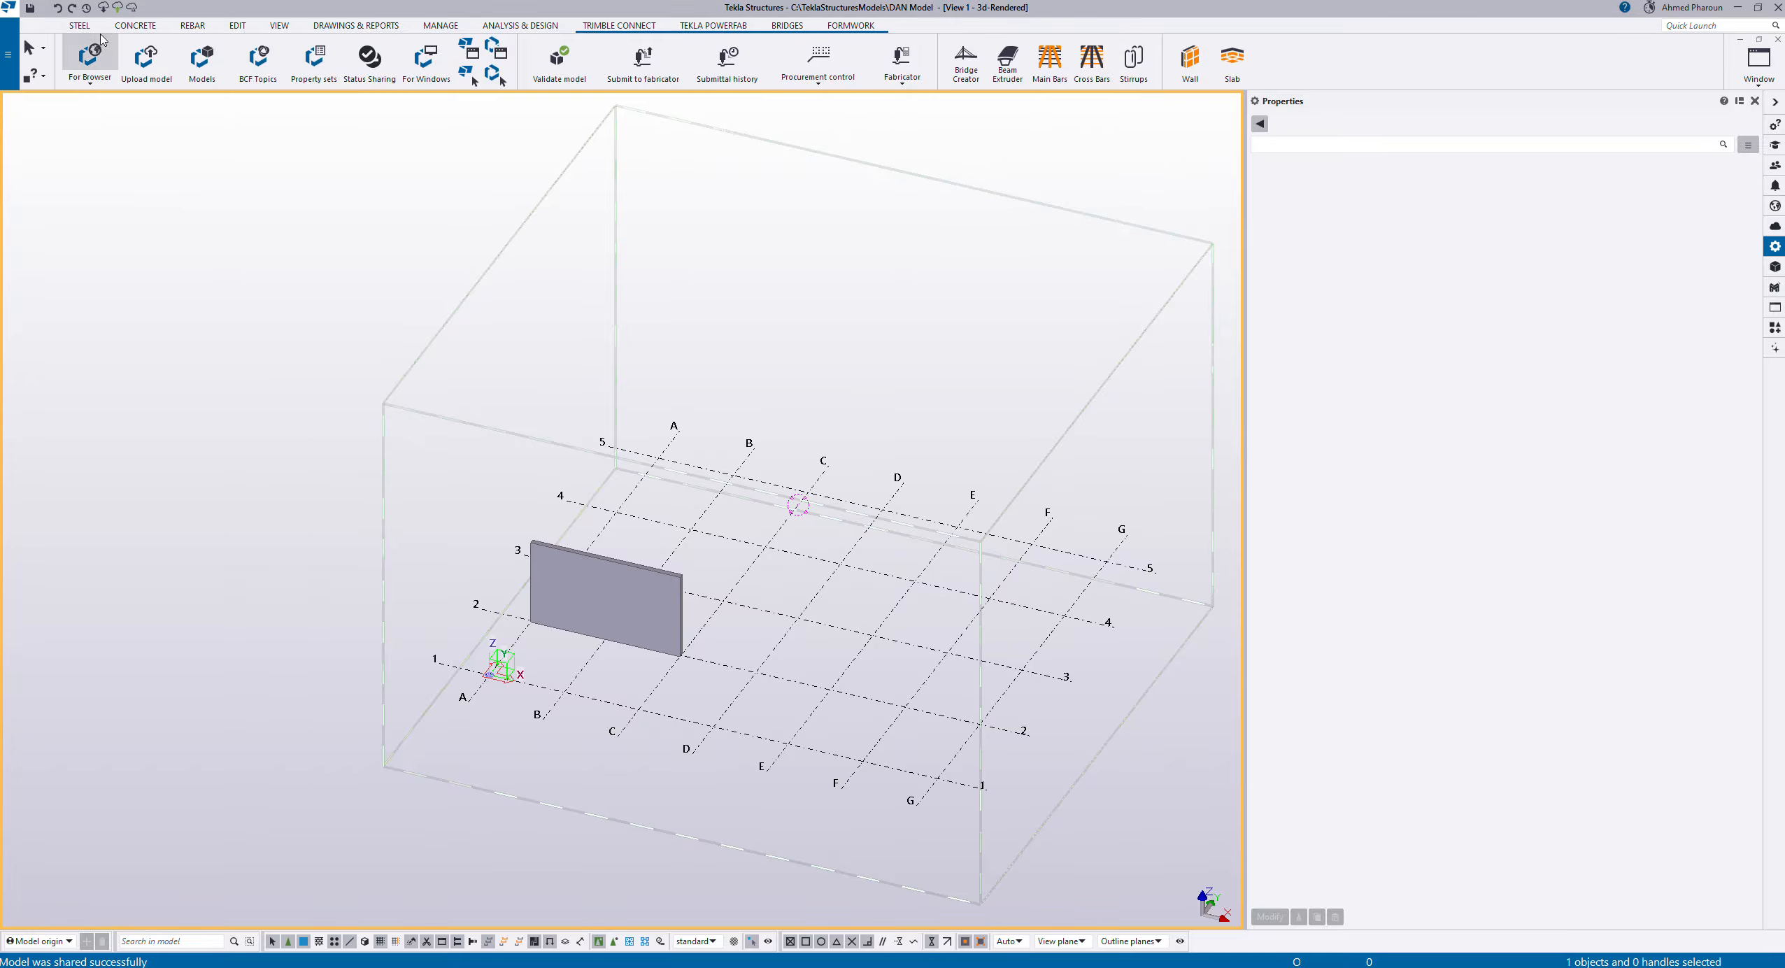
Step: Create a second concrete panel along grid line C from grid 2 to grid 4, starting at the existing panel's end
click(135, 27)
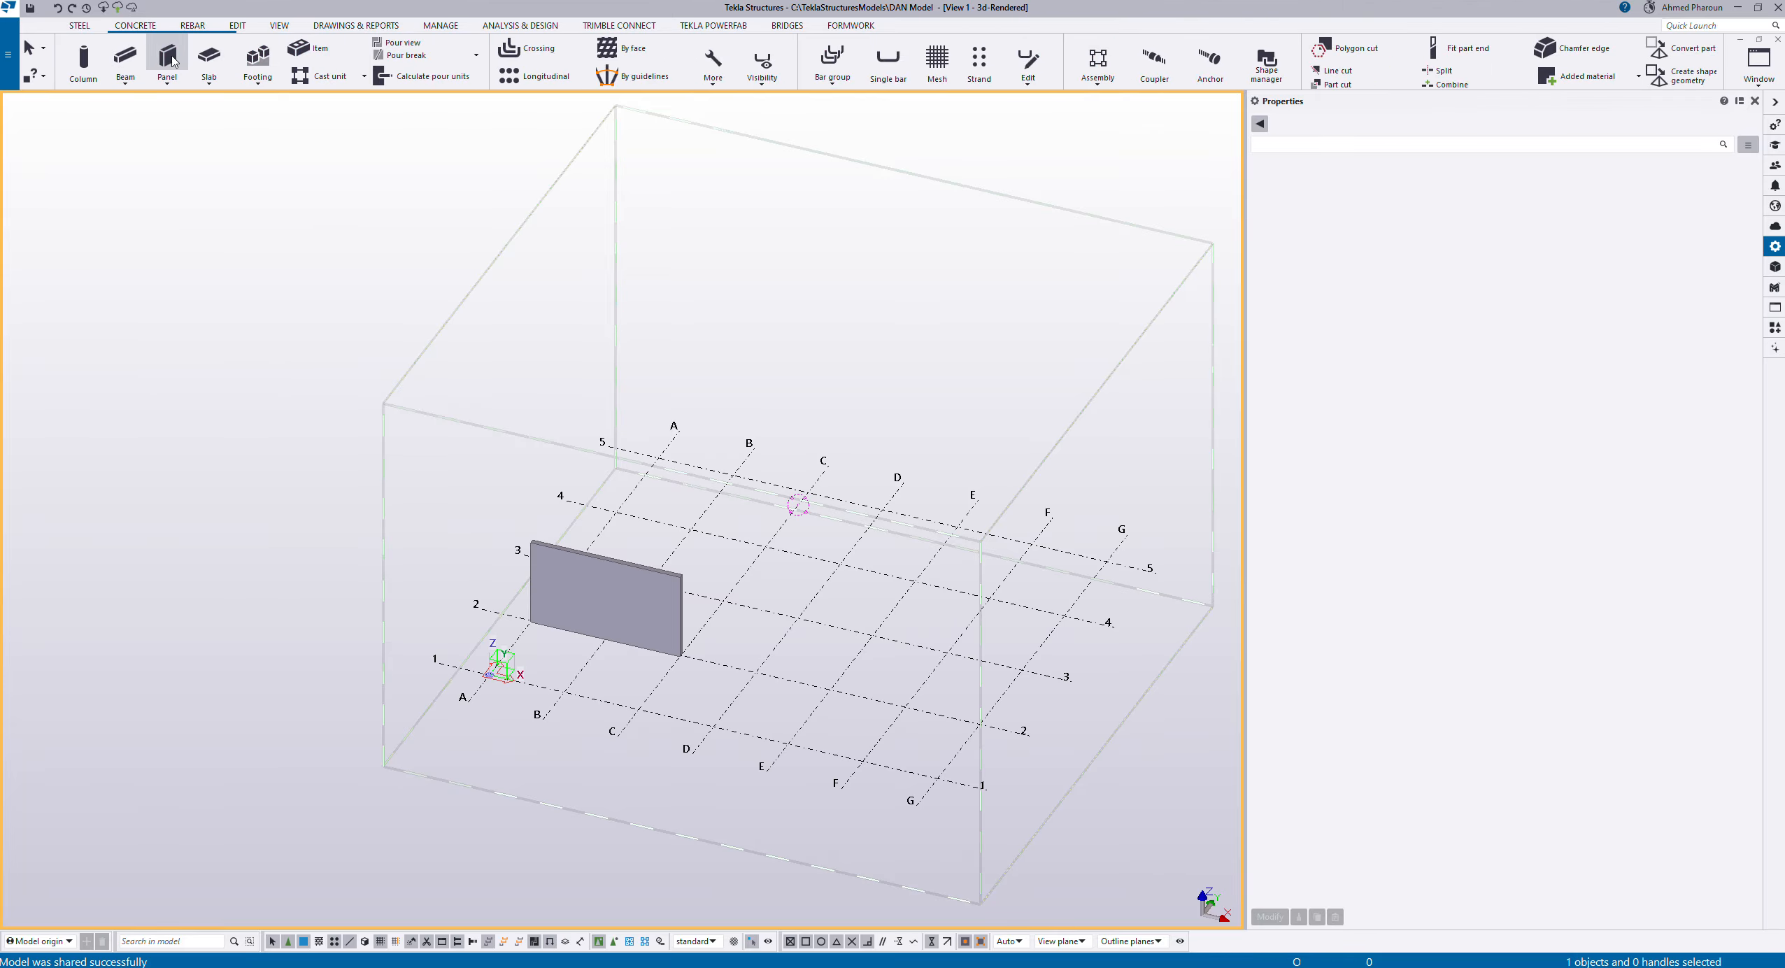
click(685, 656)
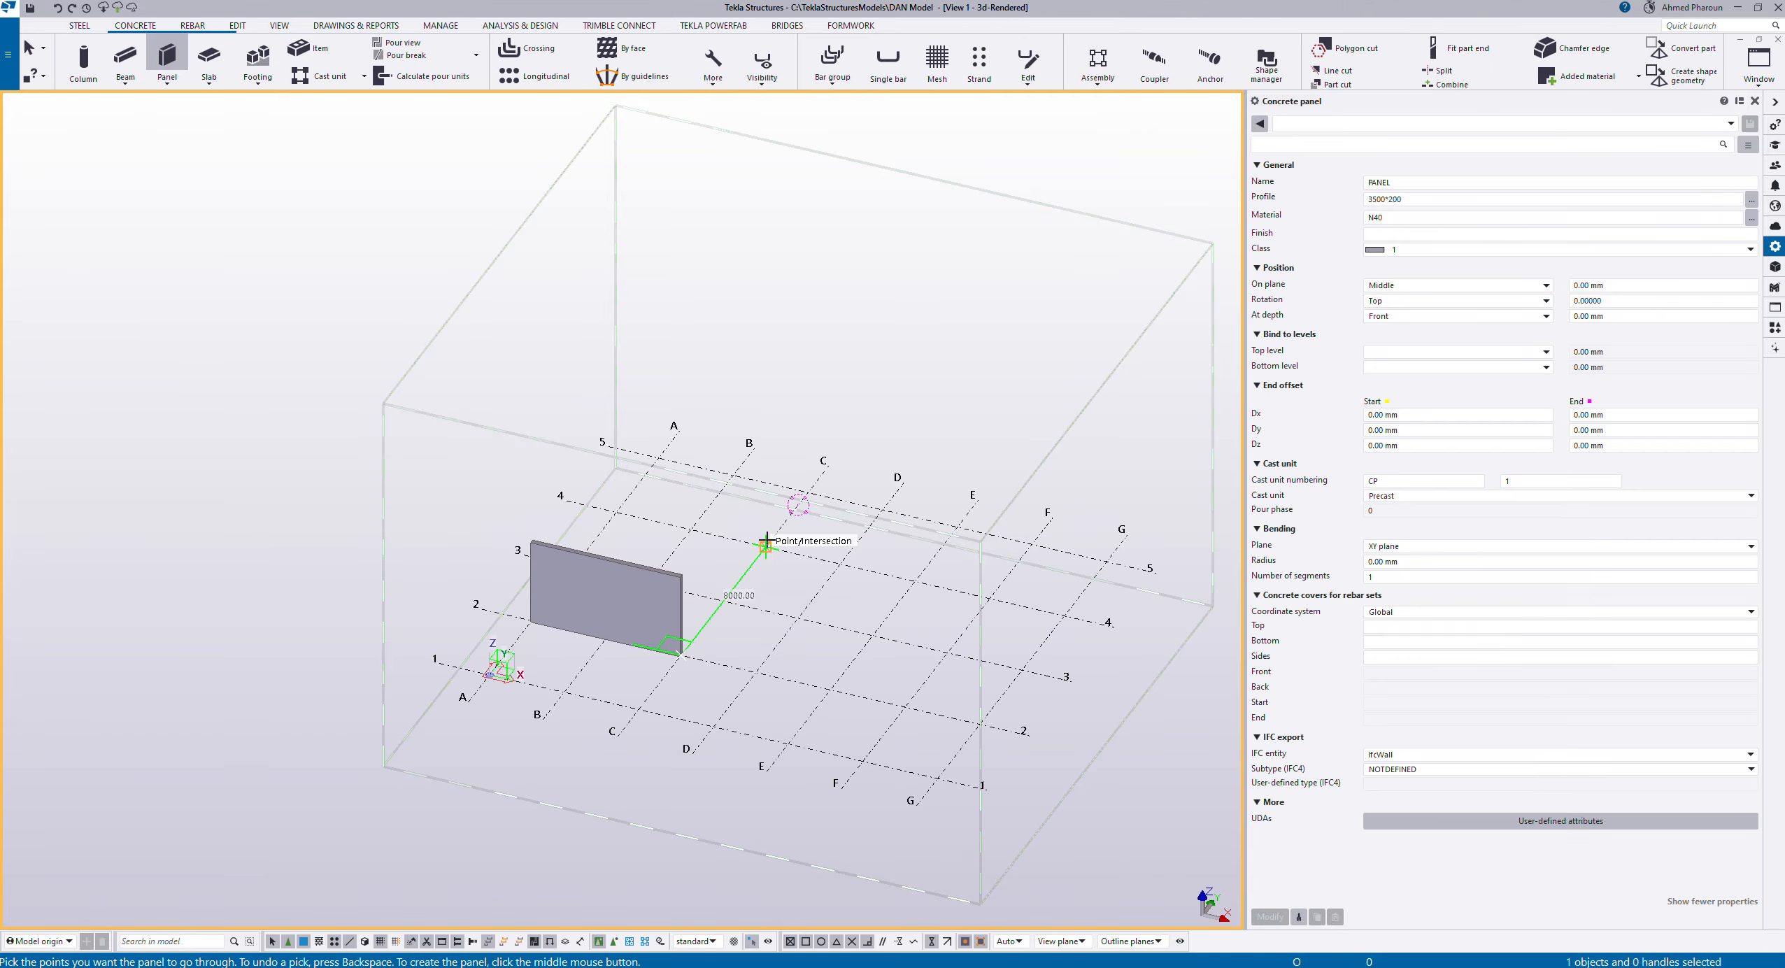
click(765, 543)
middle_click(764, 544)
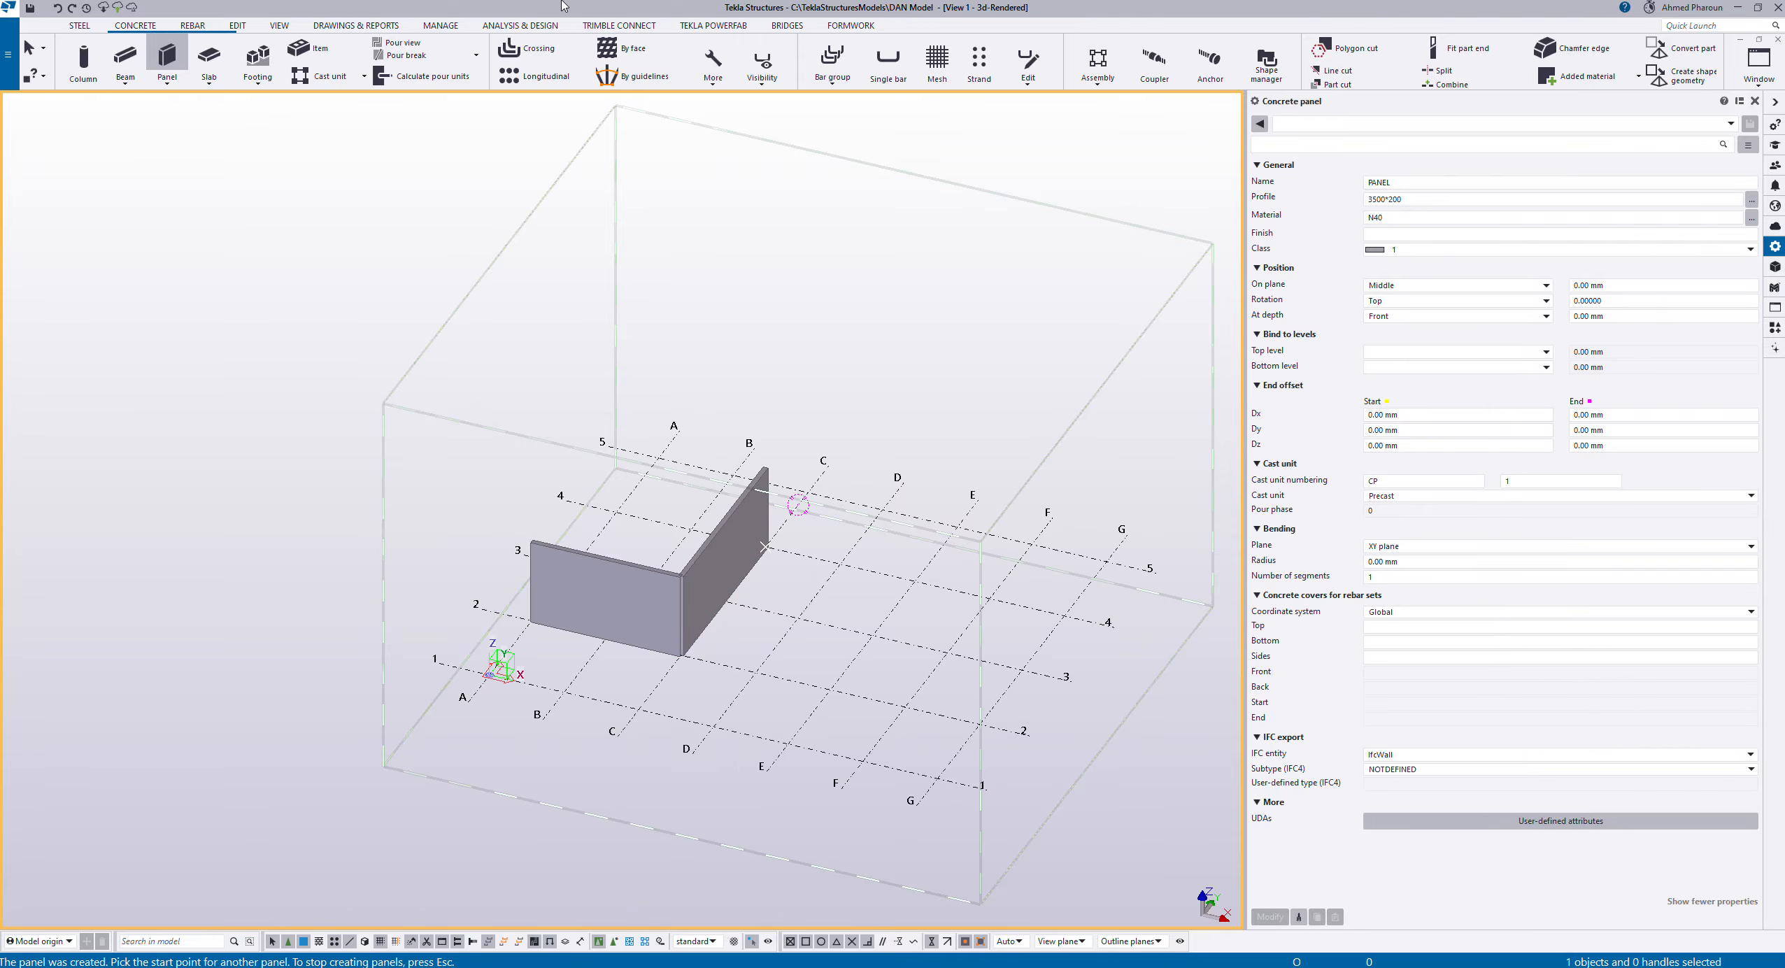
Step: Try to upload the shared model with the new panel to Trimble Connect
click(619, 26)
click(147, 60)
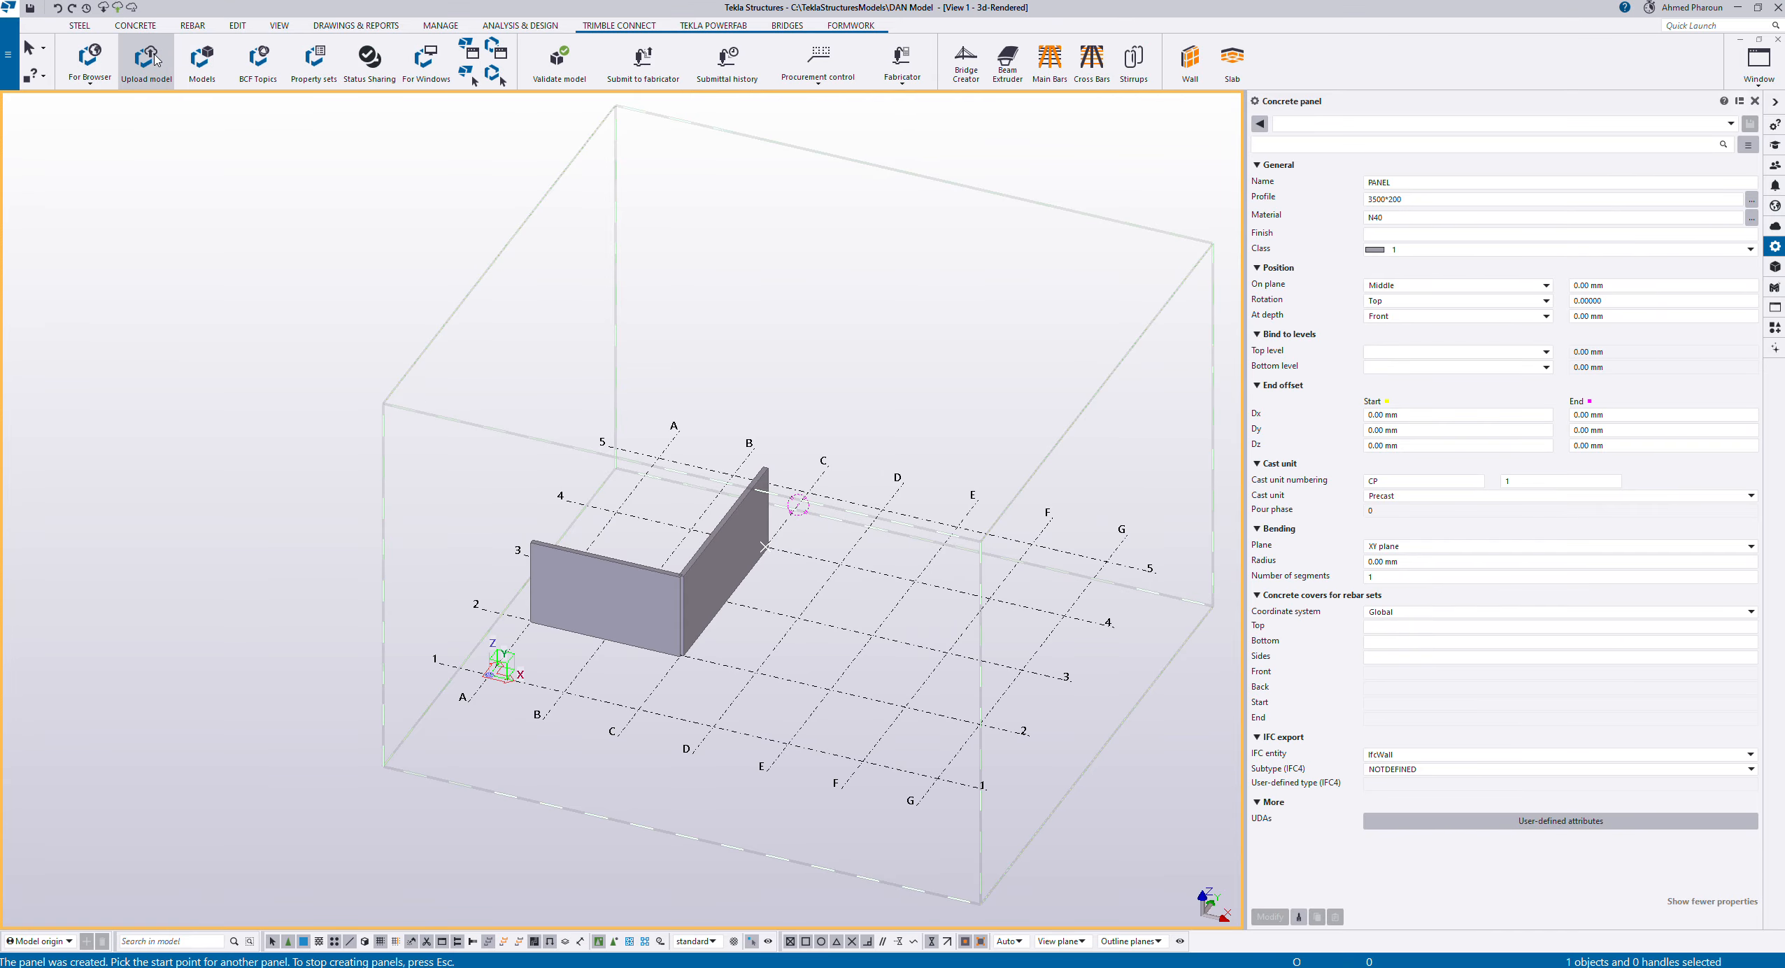
click(893, 497)
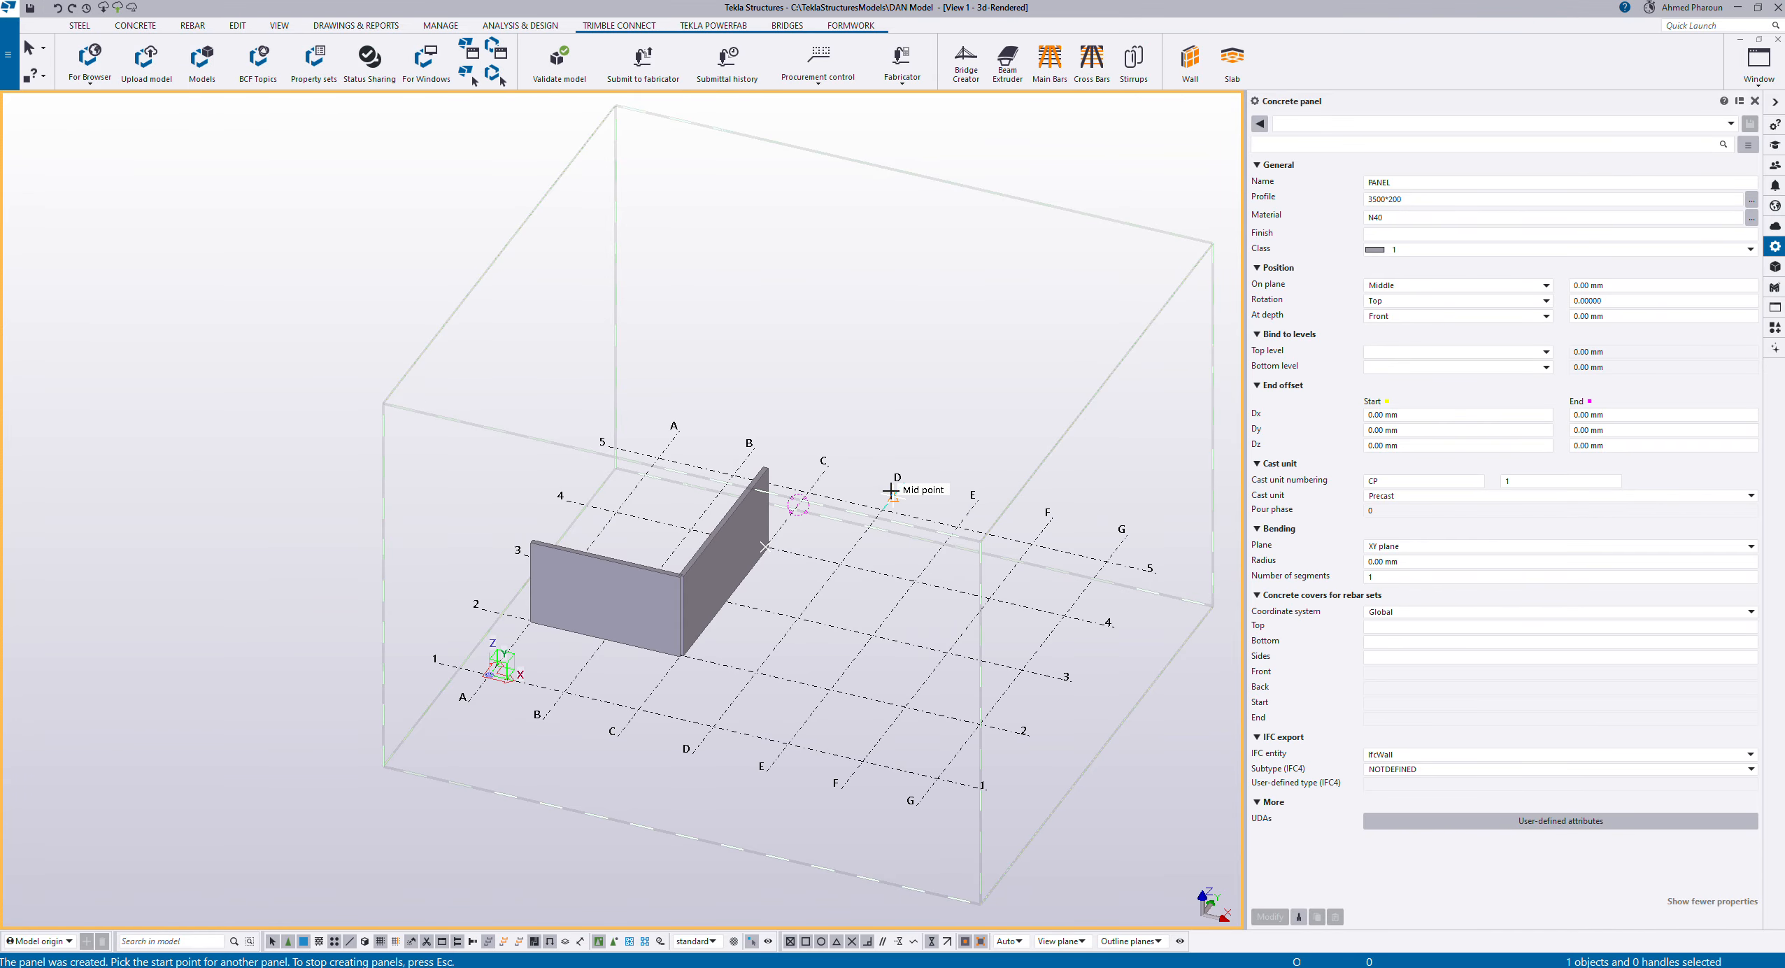
Step: Write out the new panel's changes to the shared model
click(117, 10)
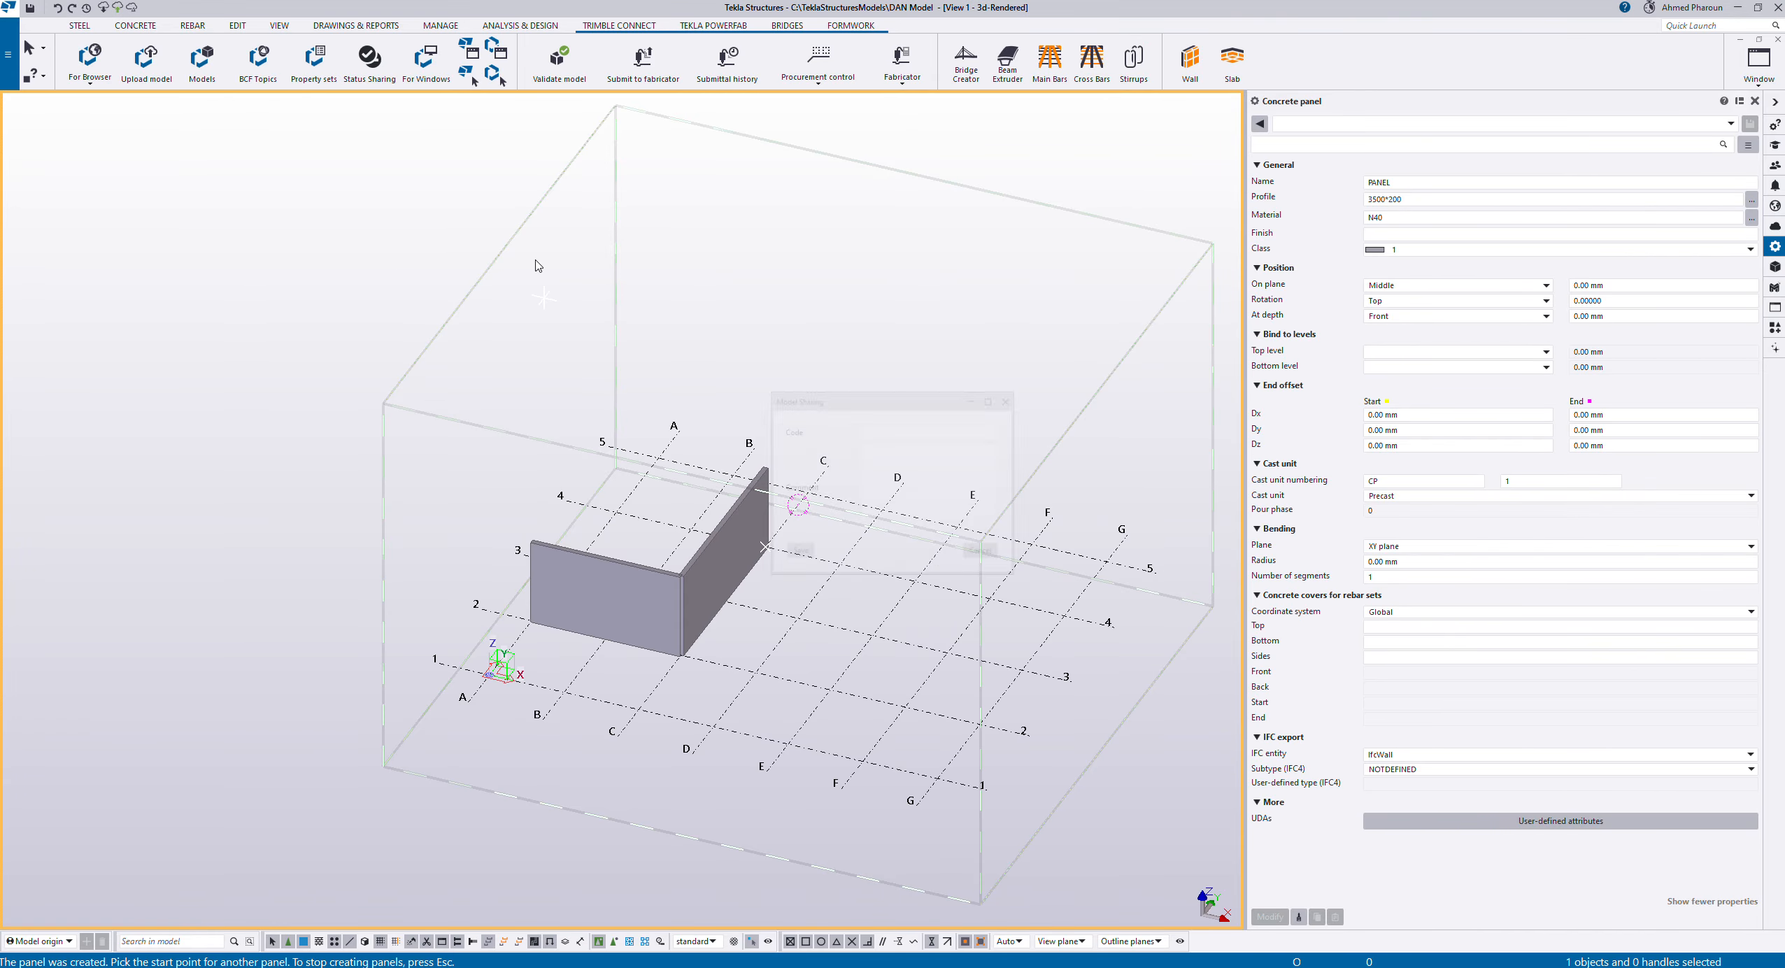
click(785, 560)
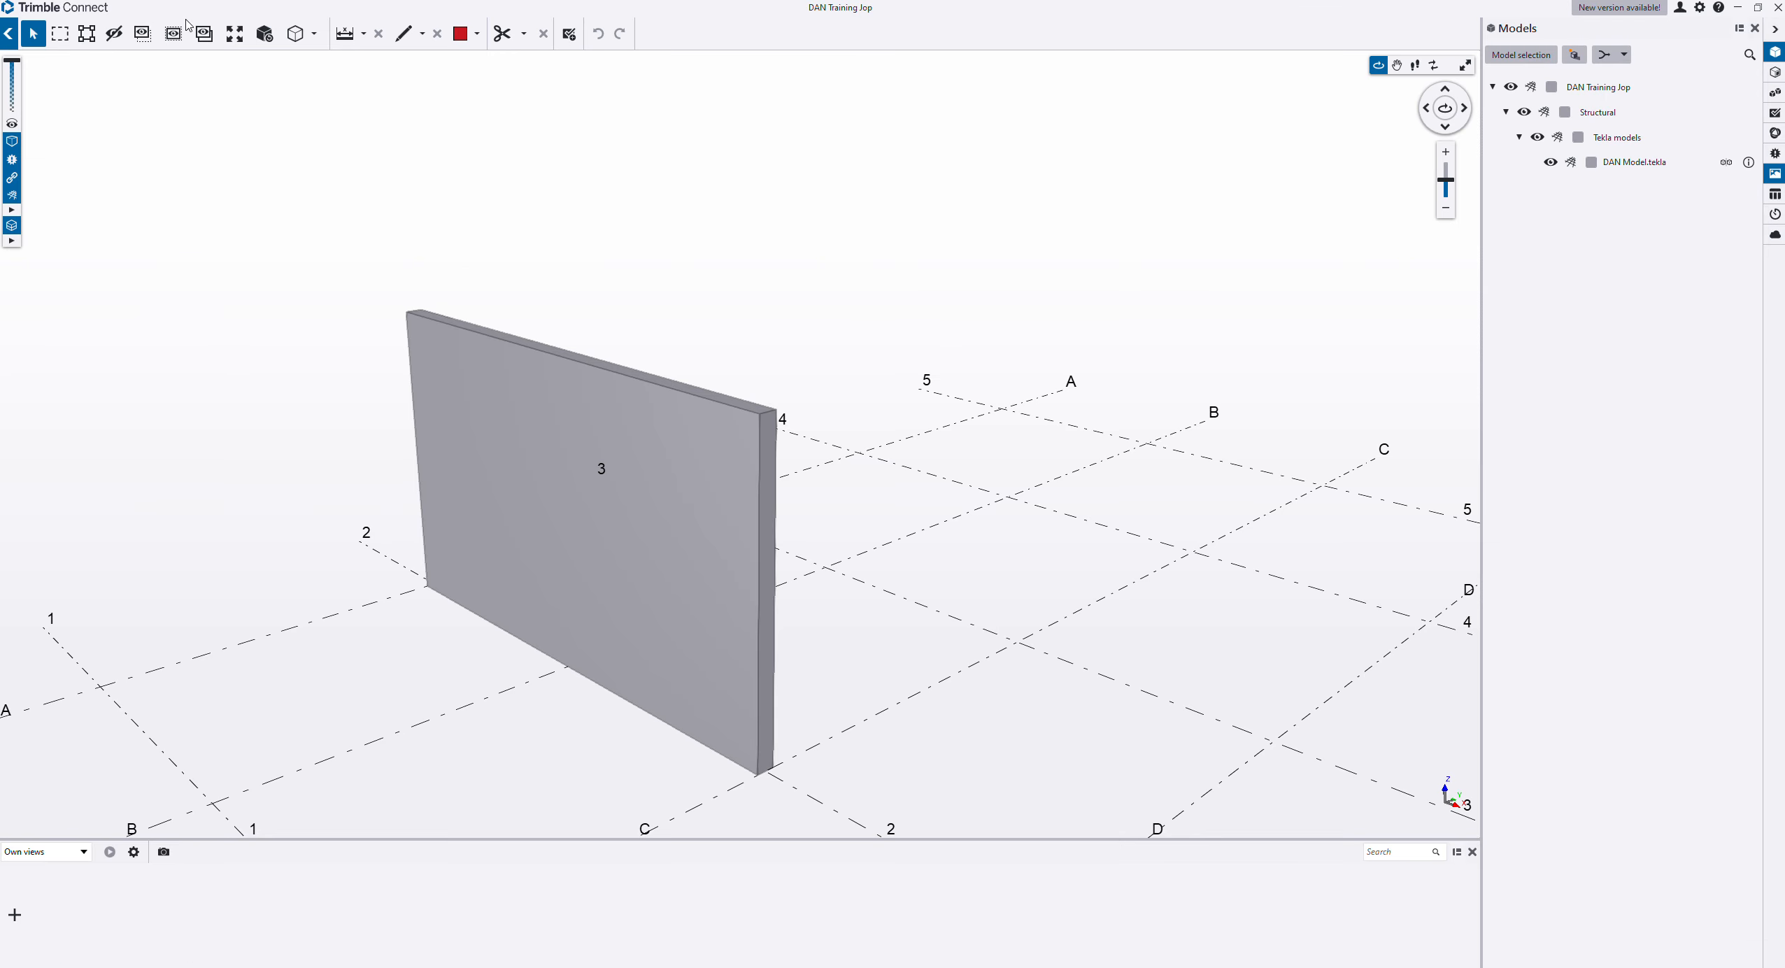
Step: Switch to Trimble Connect, refresh the DAN Training Jop project and check DAN Model.tekla in 3D for the new panel
click(8, 33)
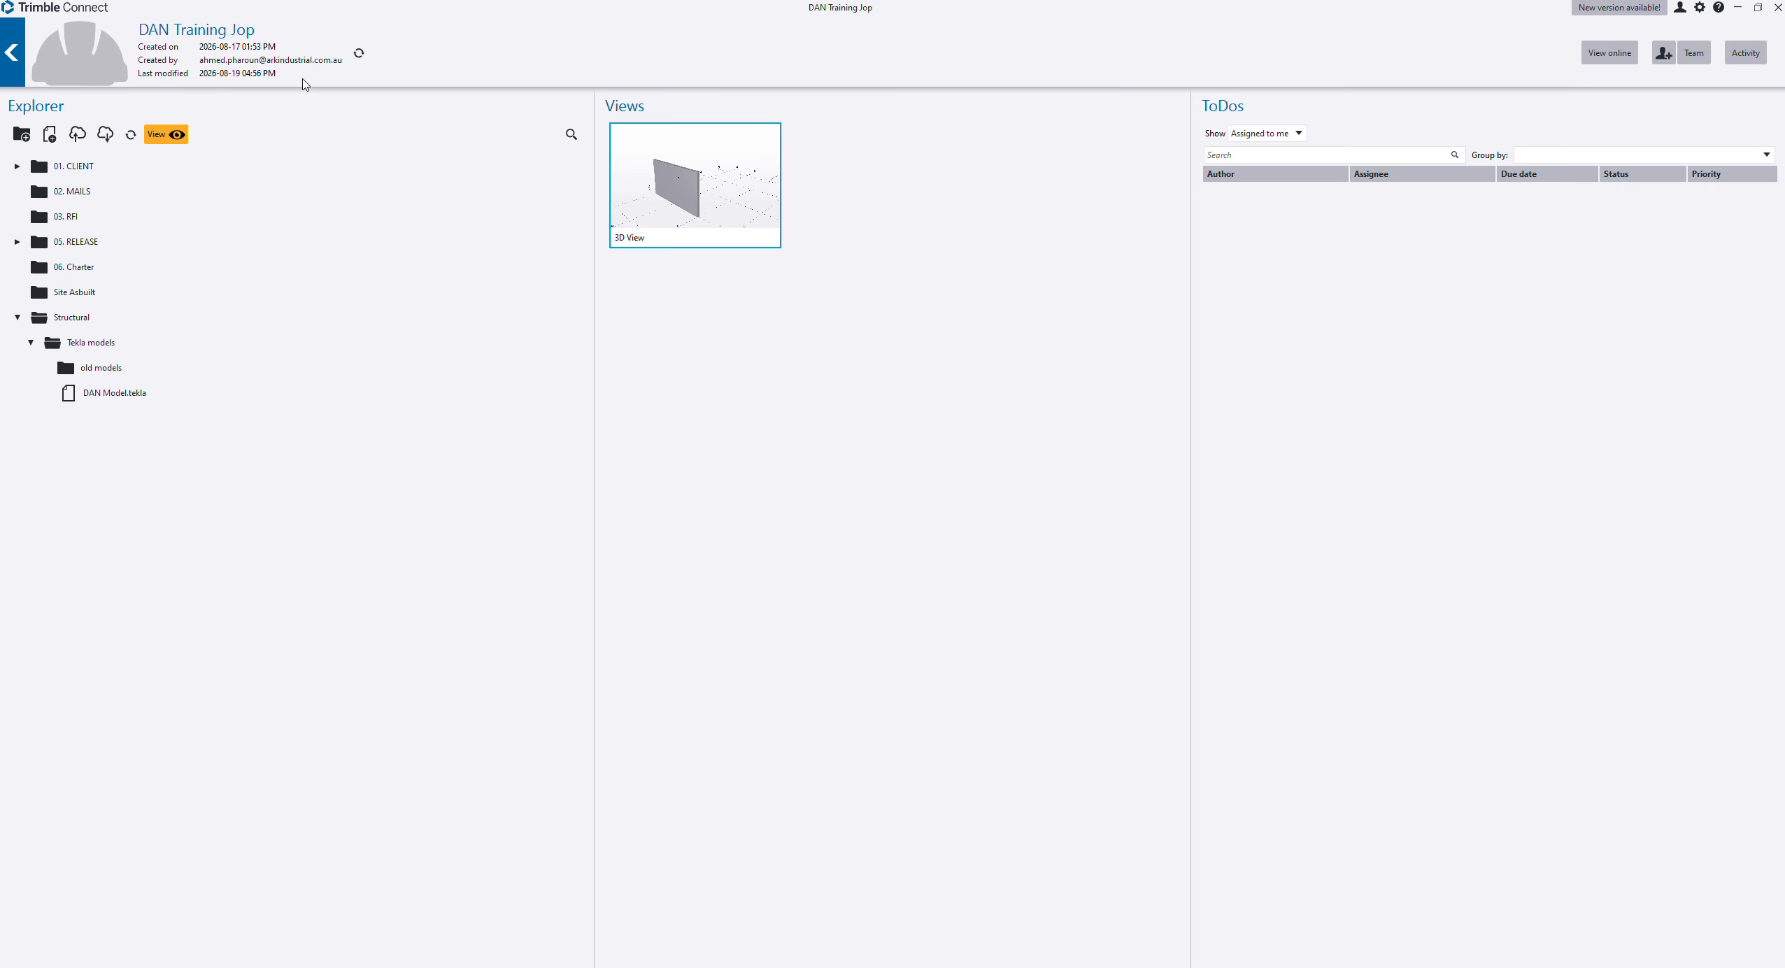
click(360, 55)
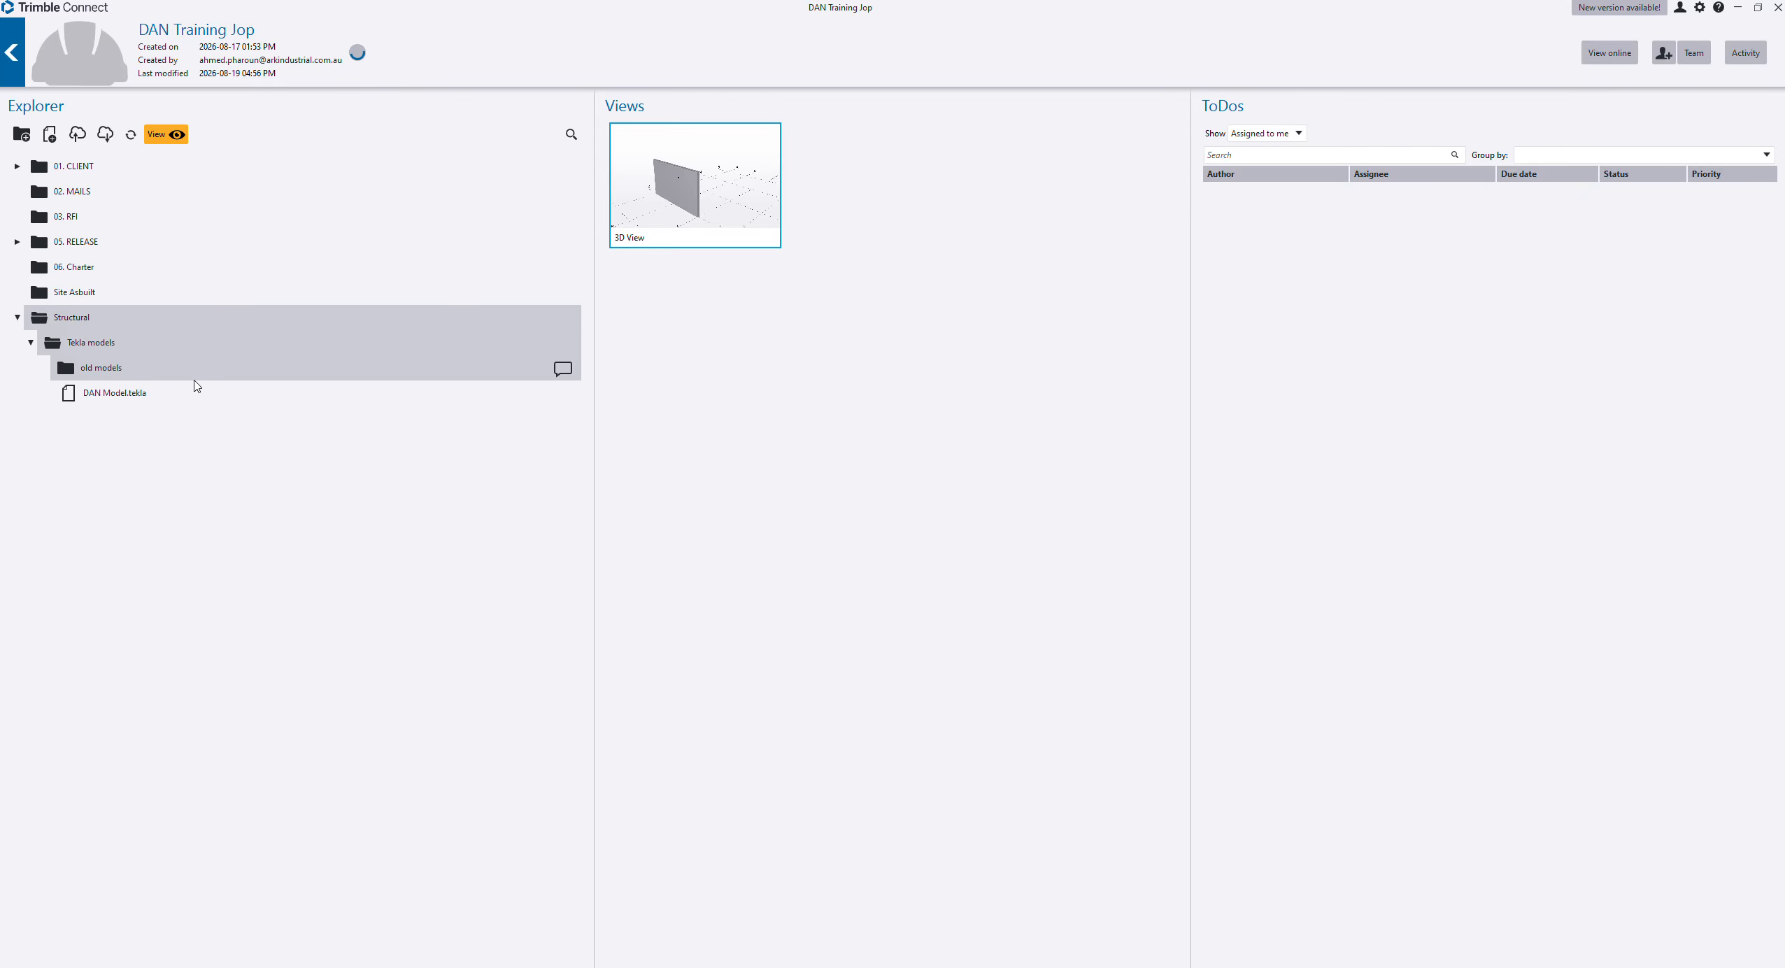
click(79, 400)
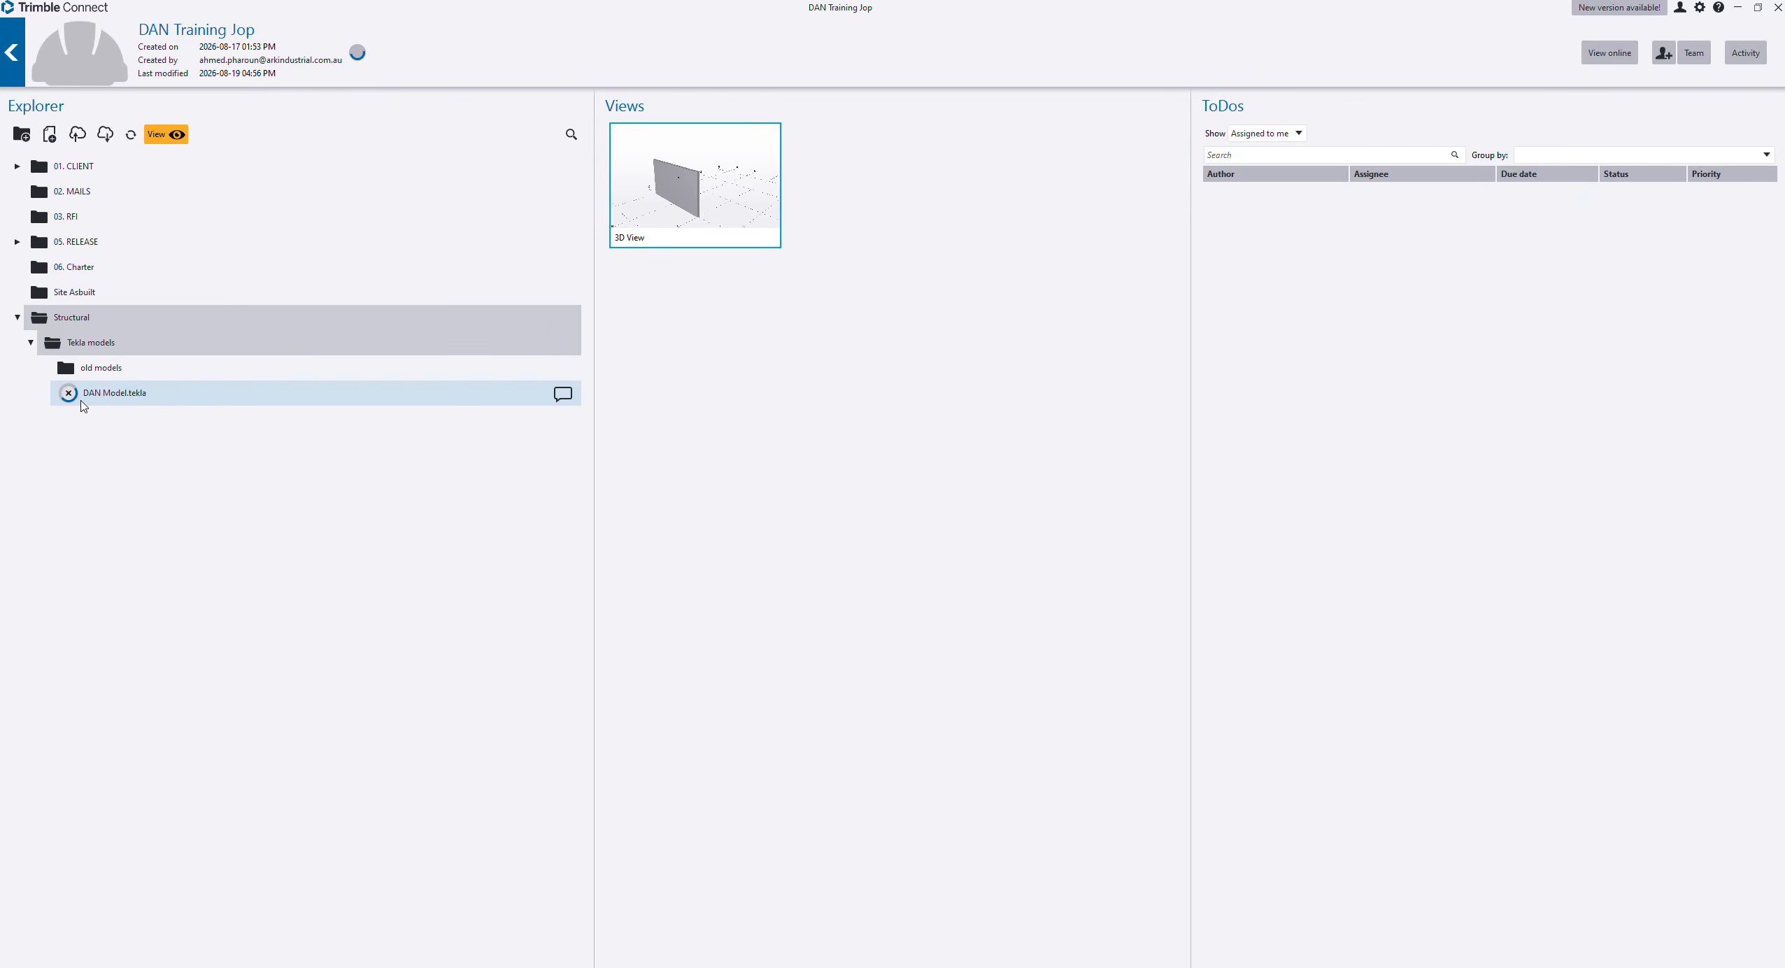
double_click(116, 396)
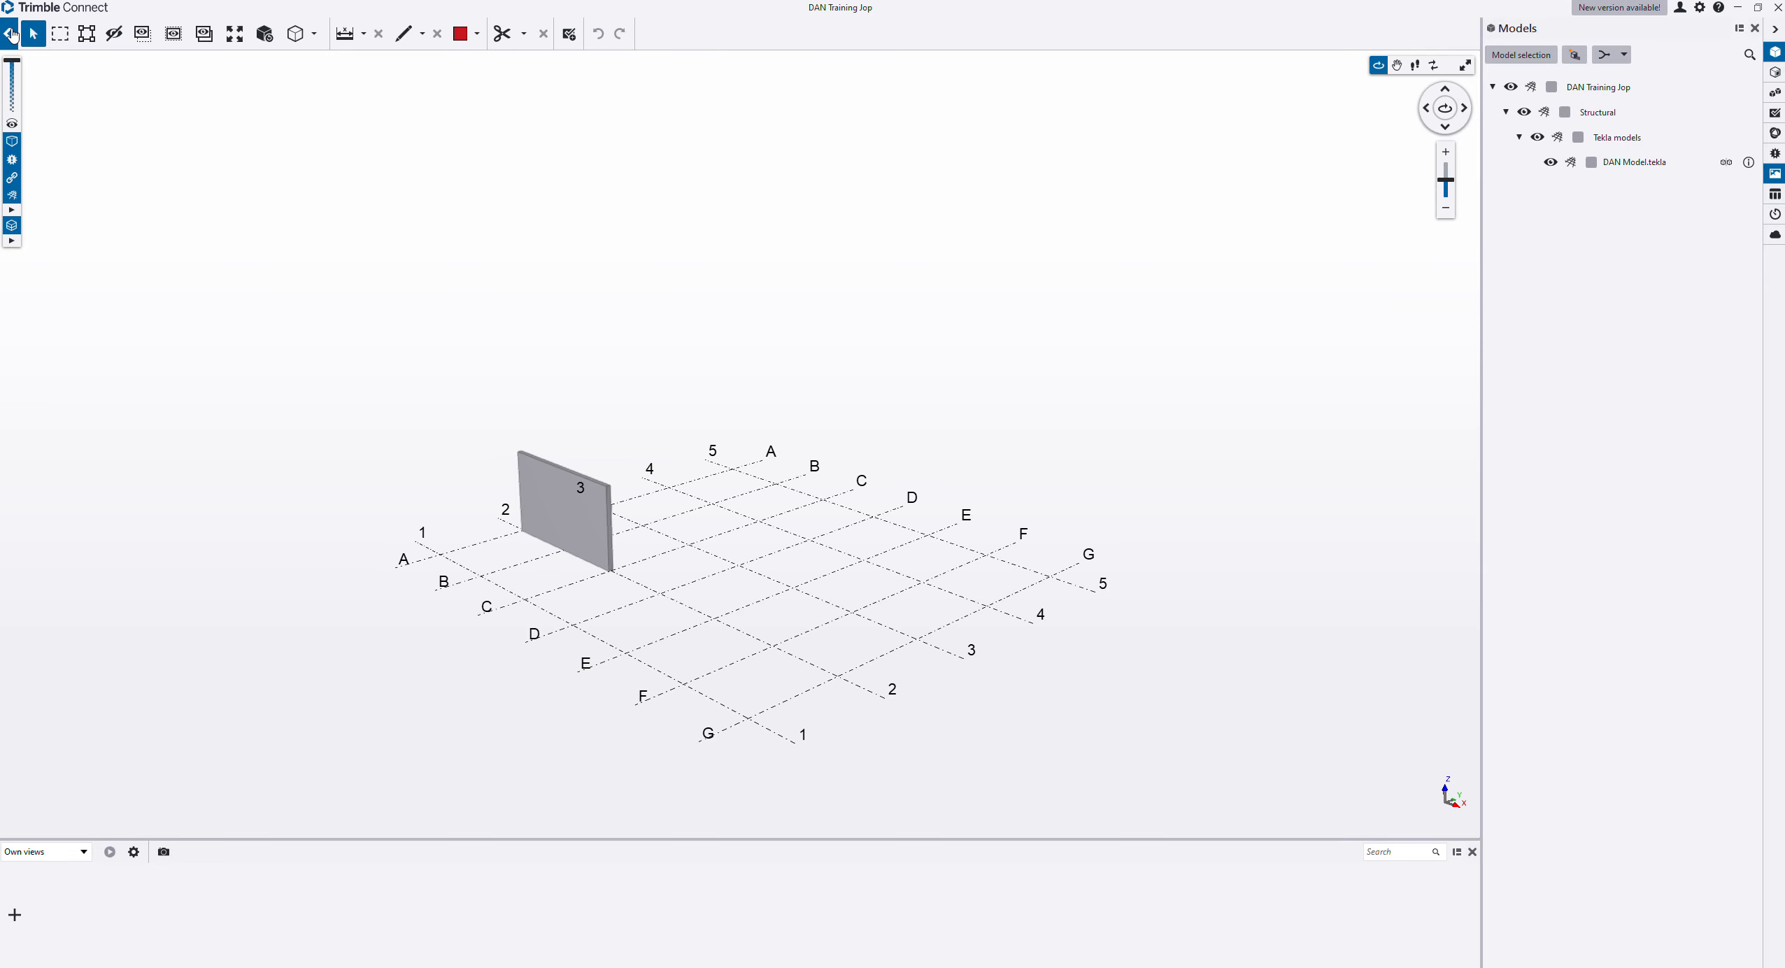
click(7, 34)
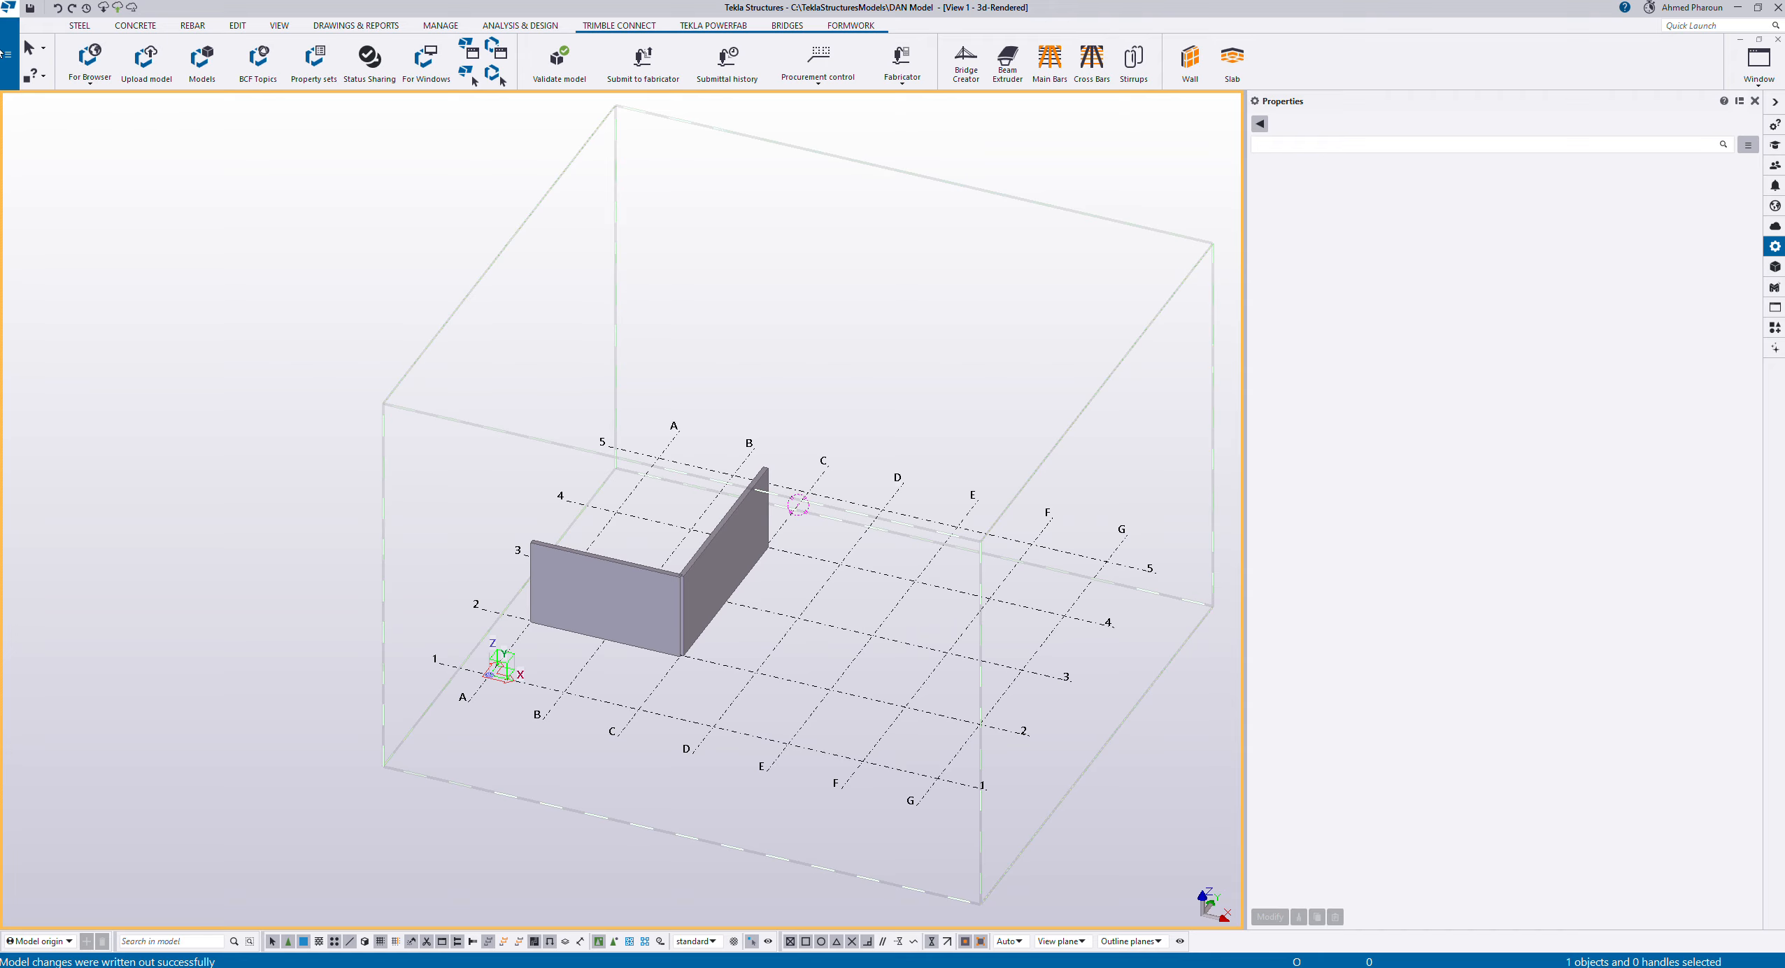
Step: Set the Trimble Connect model upload to occur on Write out, and write out the shared model's changes without a code or comment
click(7, 57)
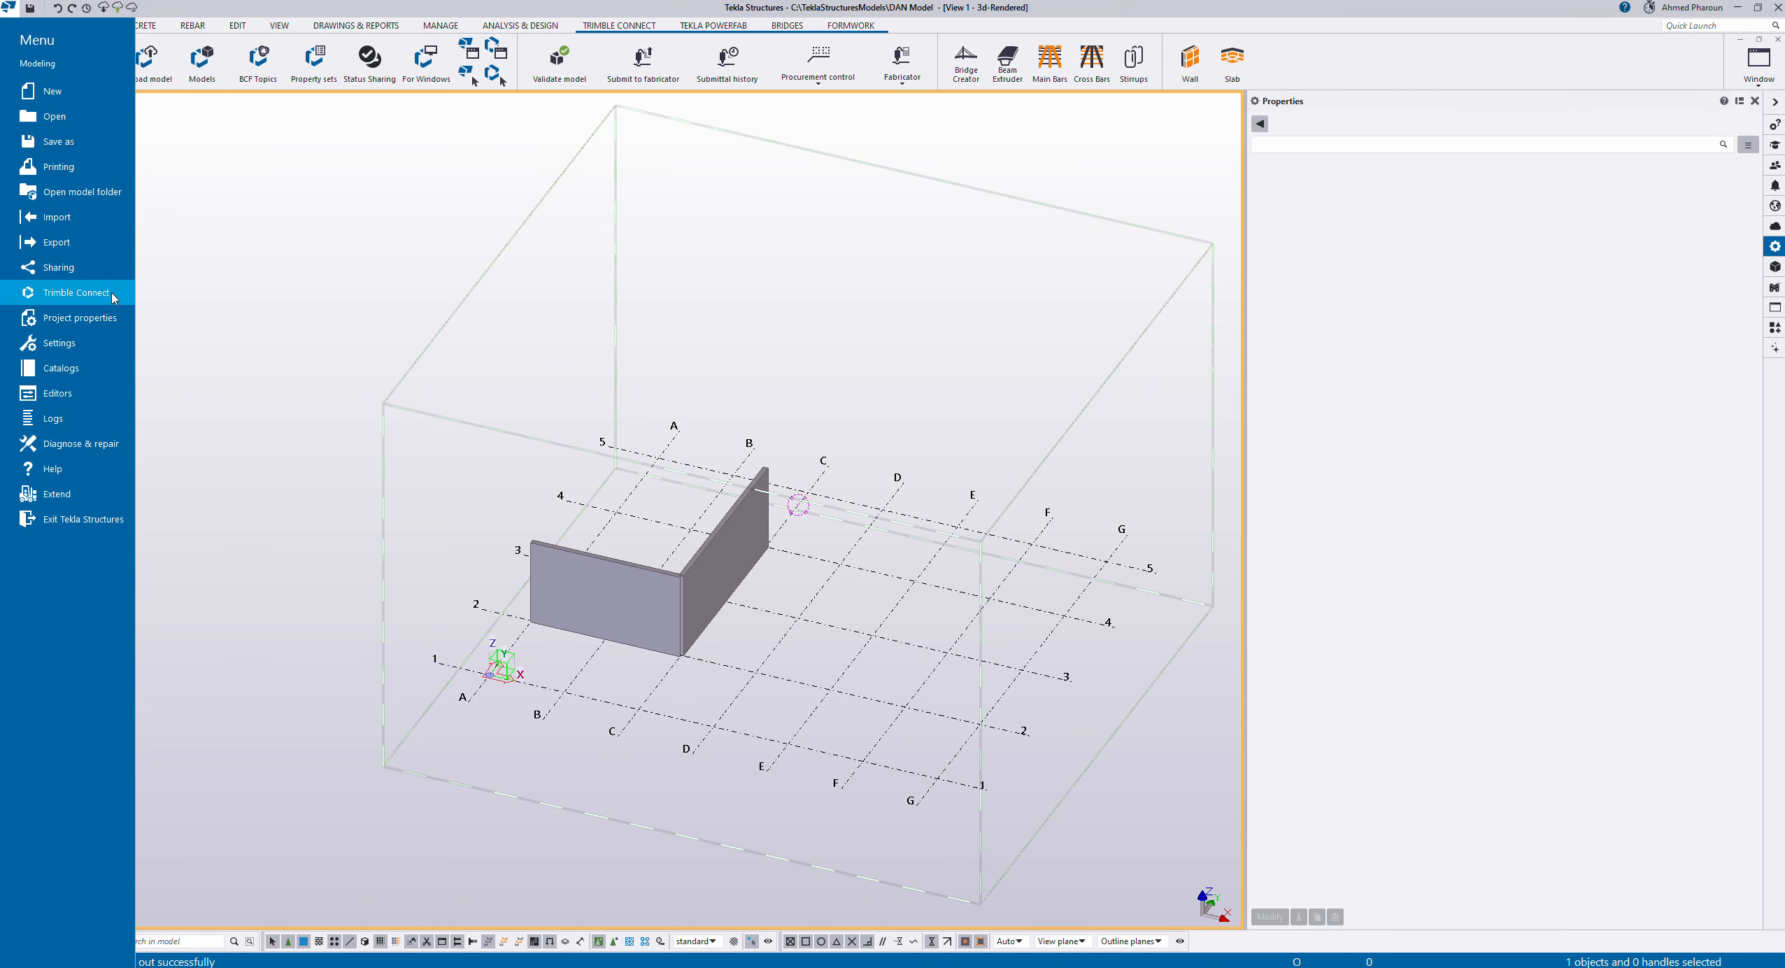
mouse_move(109, 299)
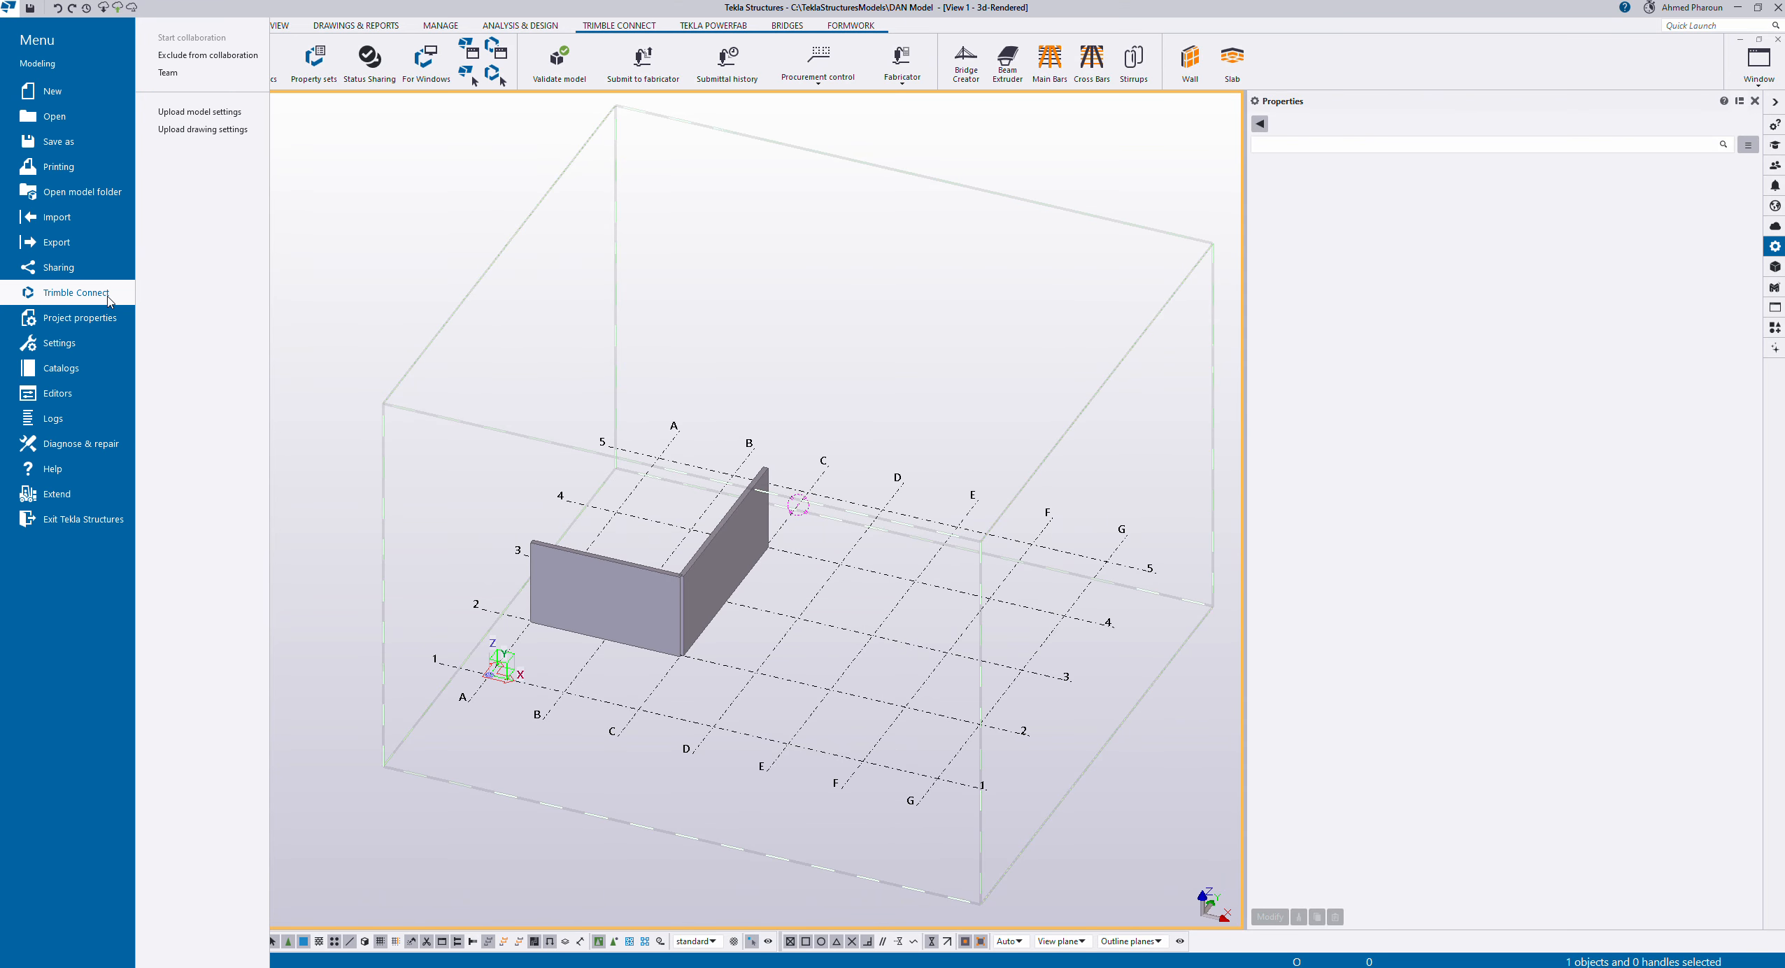
click(226, 118)
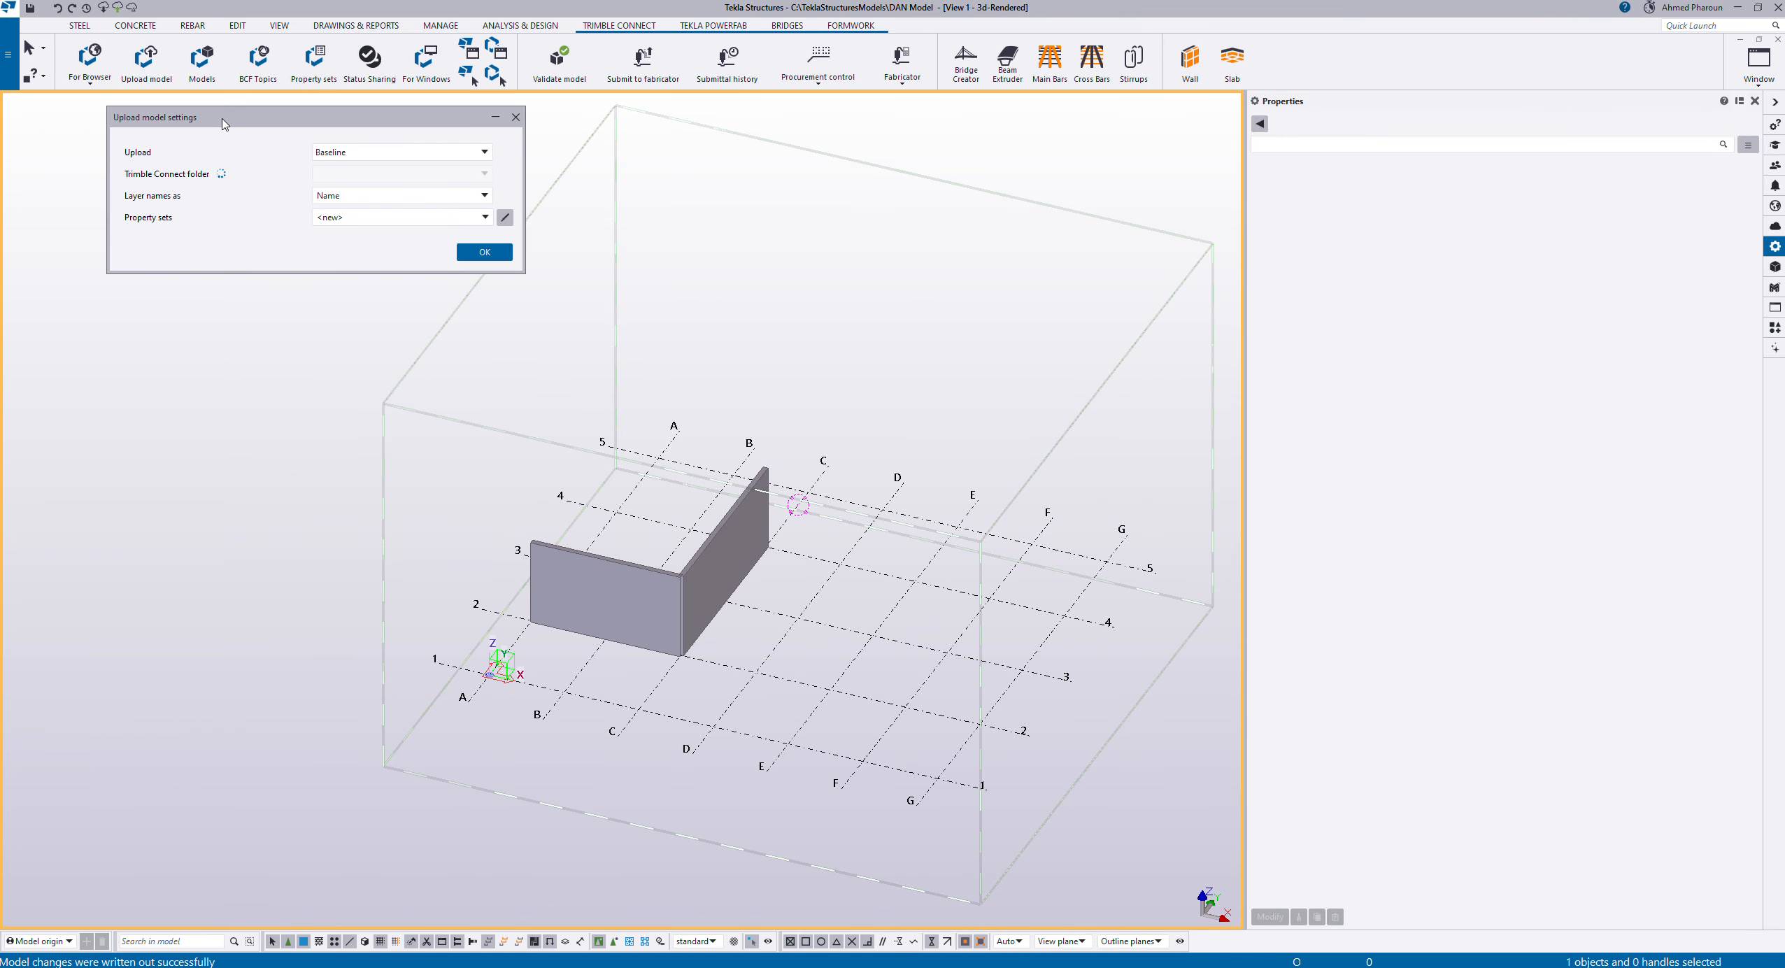
click(482, 153)
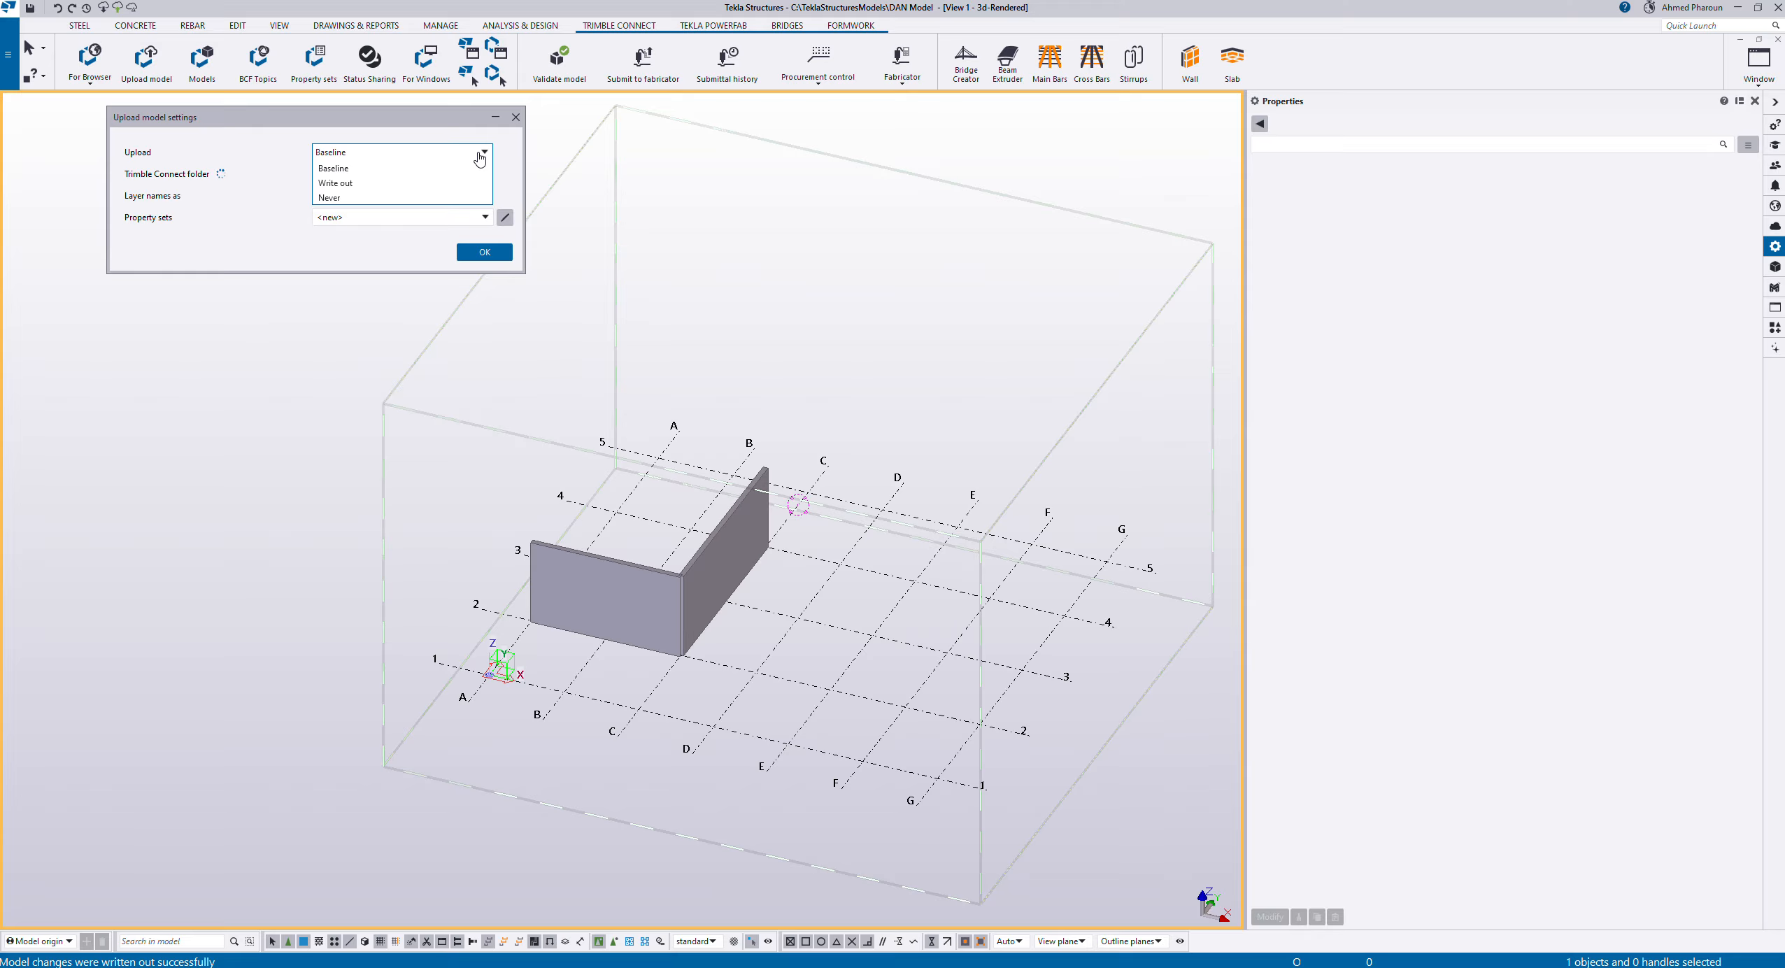
click(351, 183)
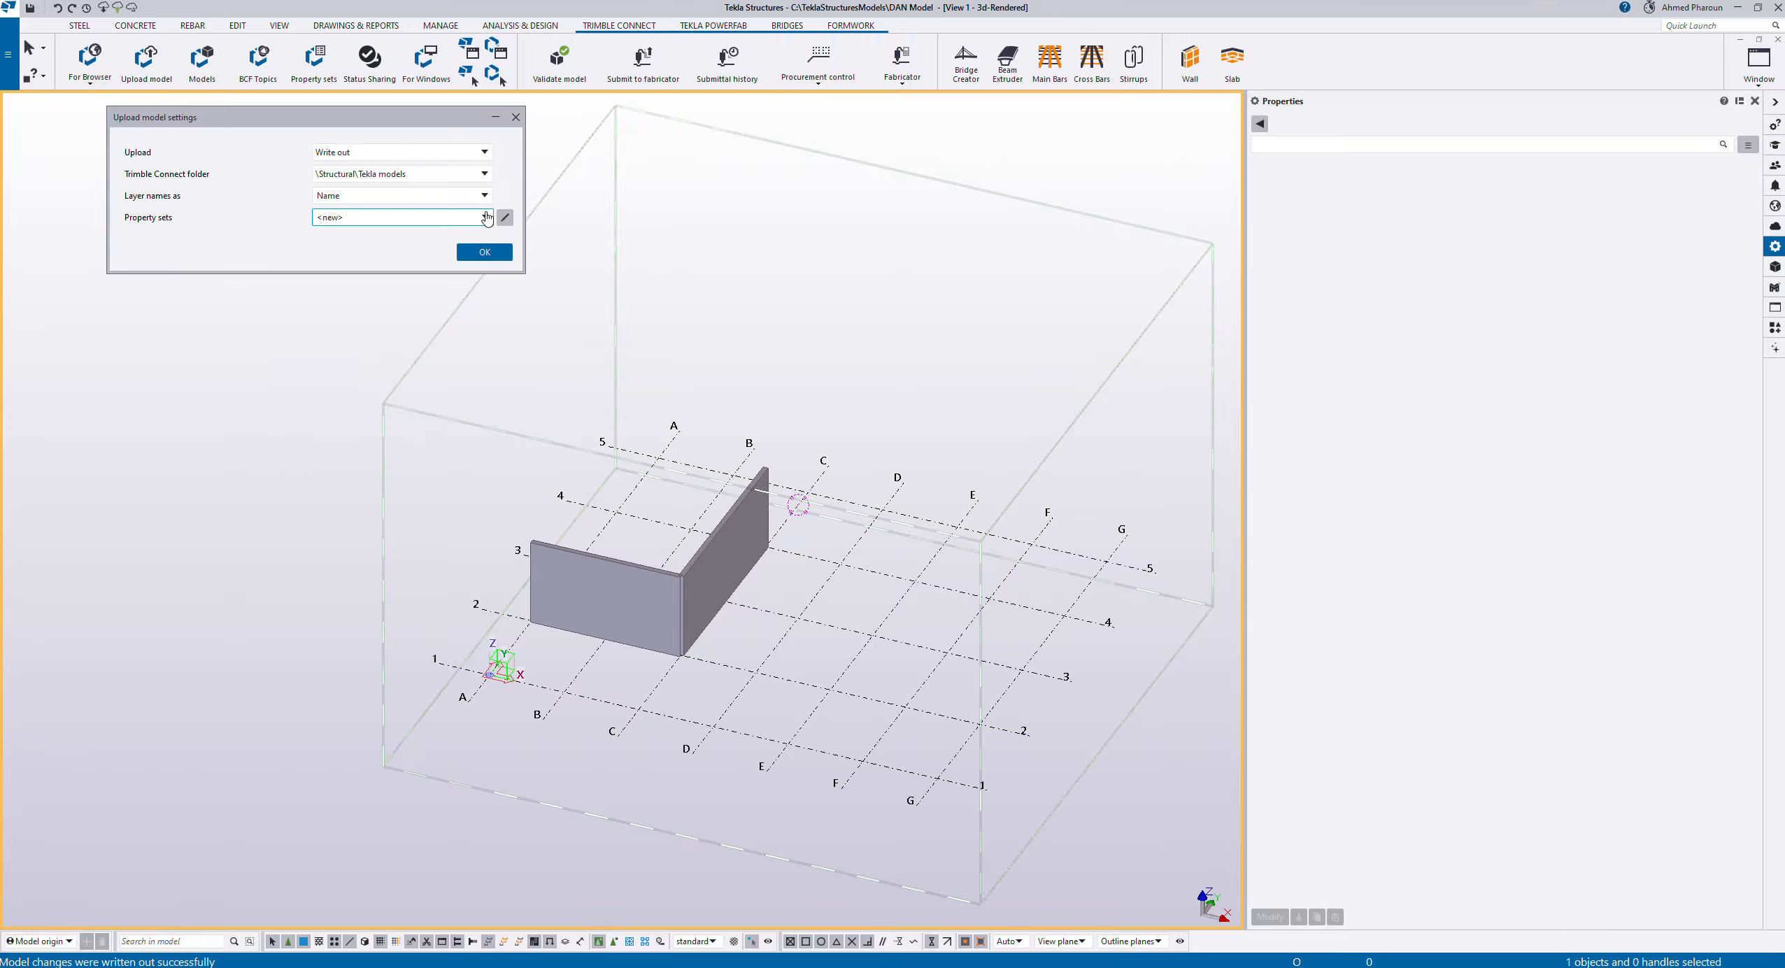
click(482, 252)
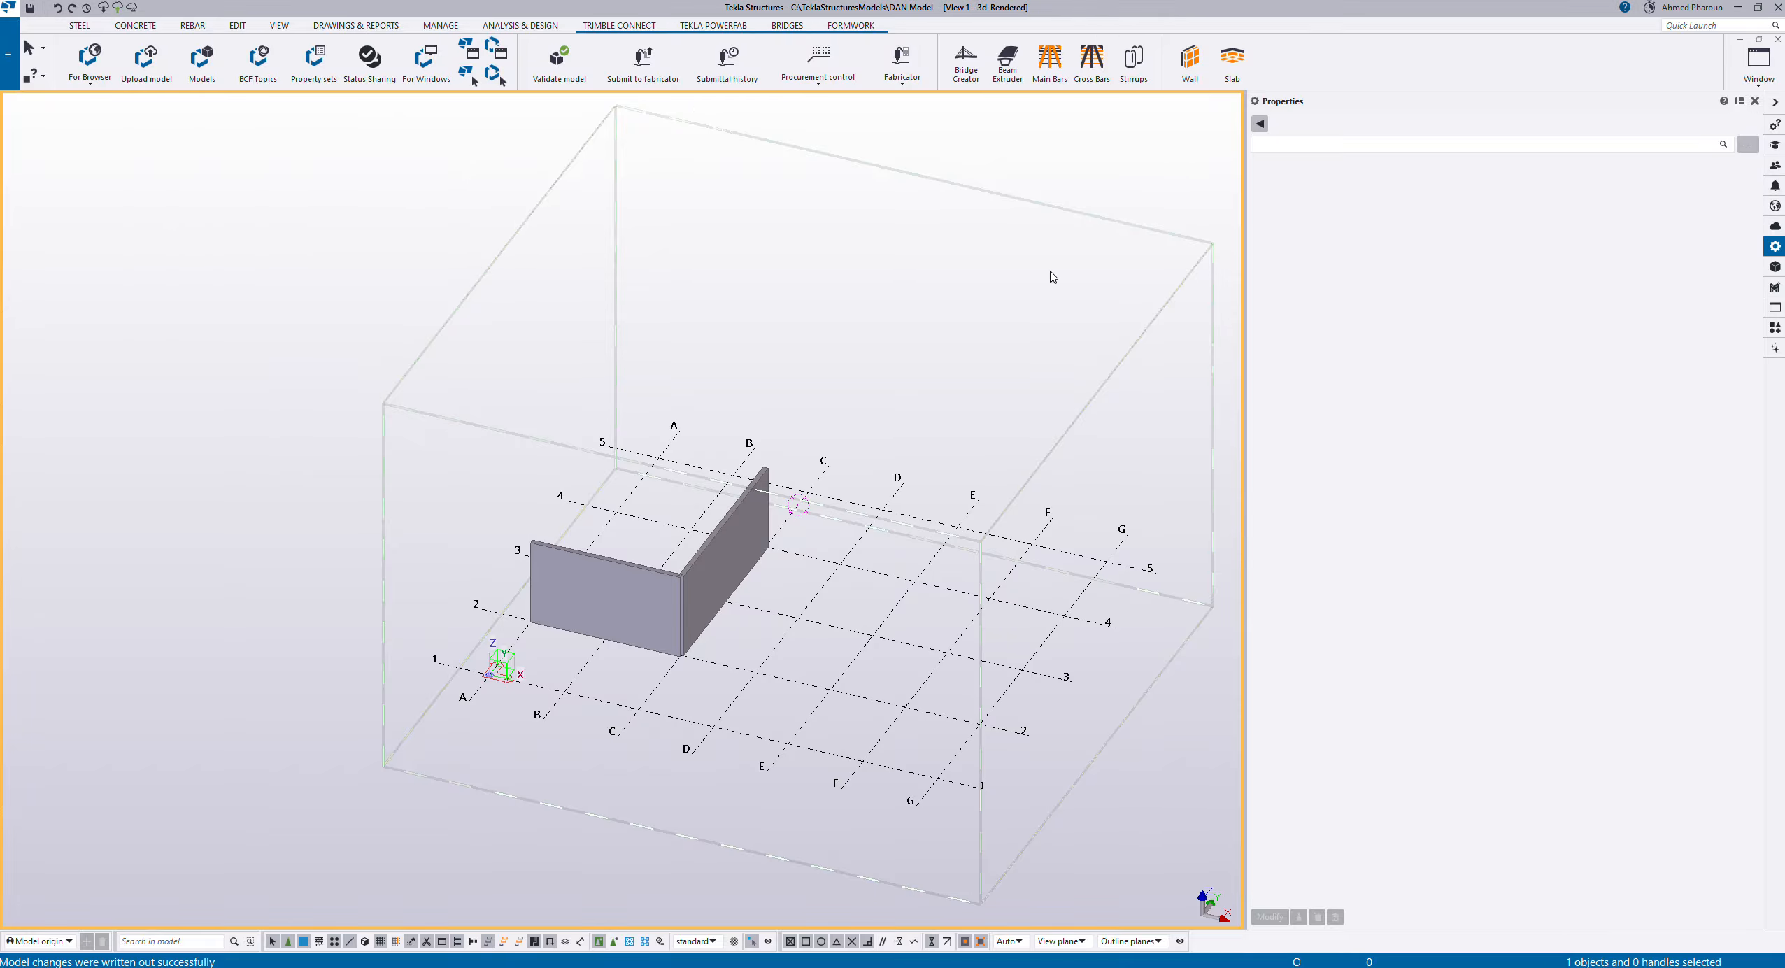
click(118, 8)
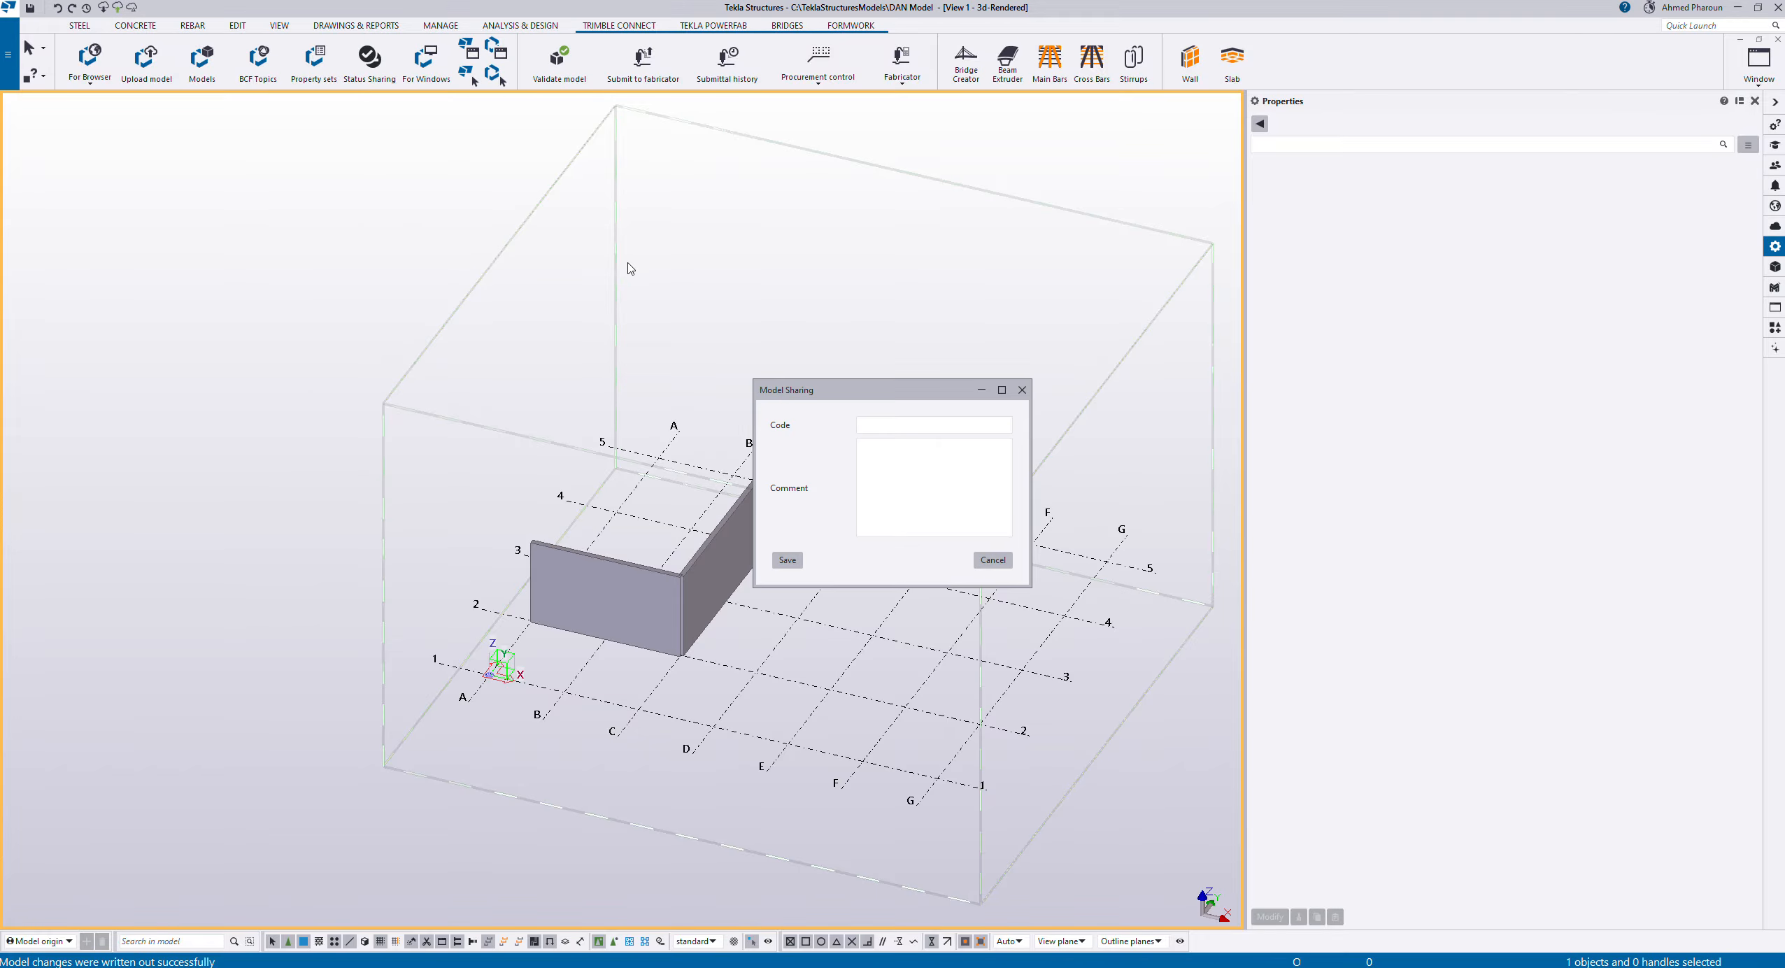
click(796, 561)
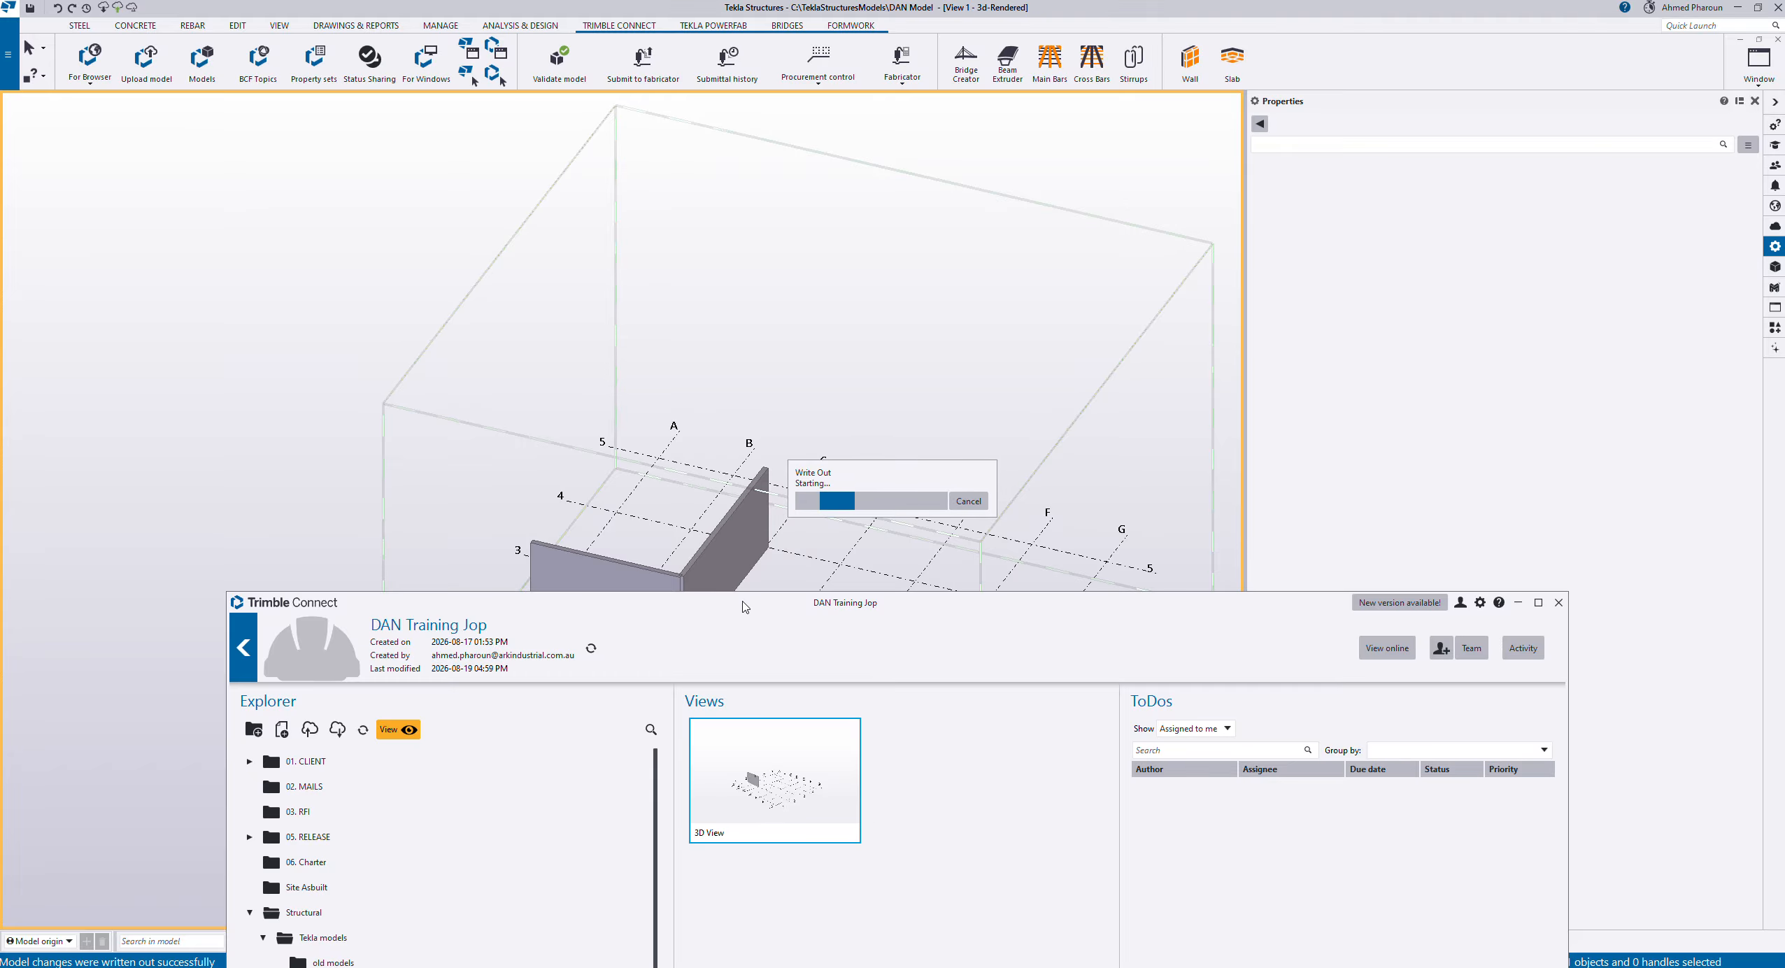
Step: Switch to Trimble Connect, maximize its window and check the DAN Training Jop project's 3D view for the second panel
drag(744, 606, 616, 207)
double_click(616, 207)
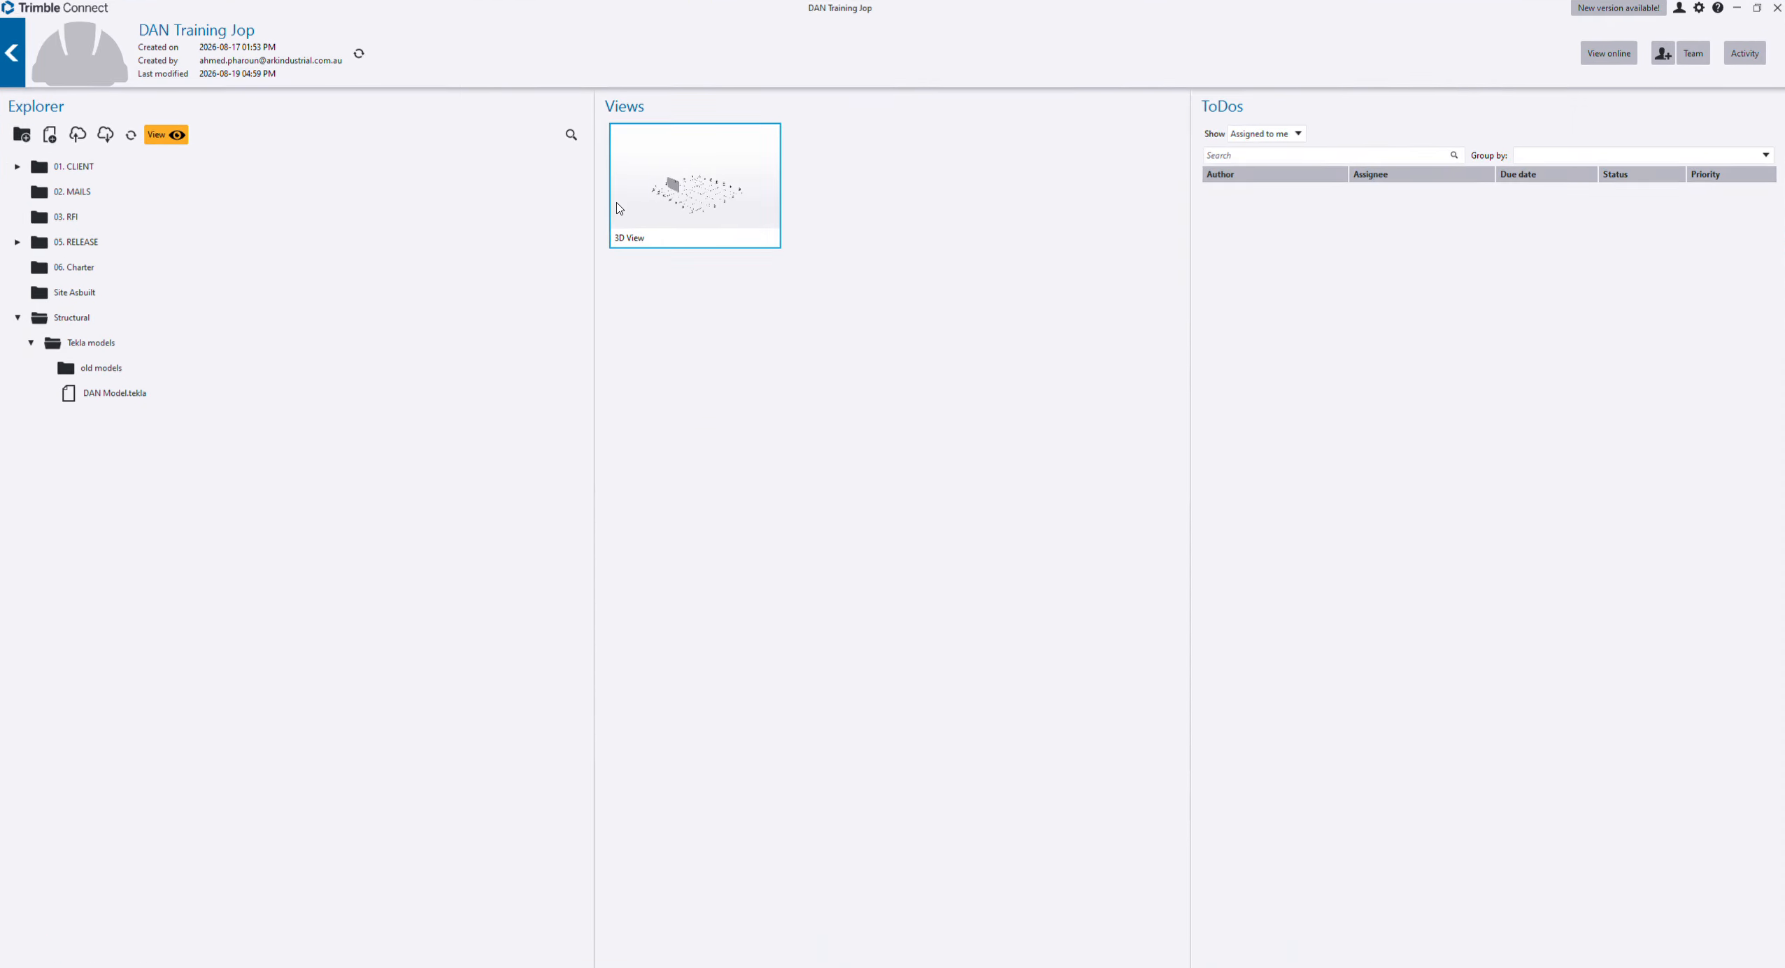
click(618, 207)
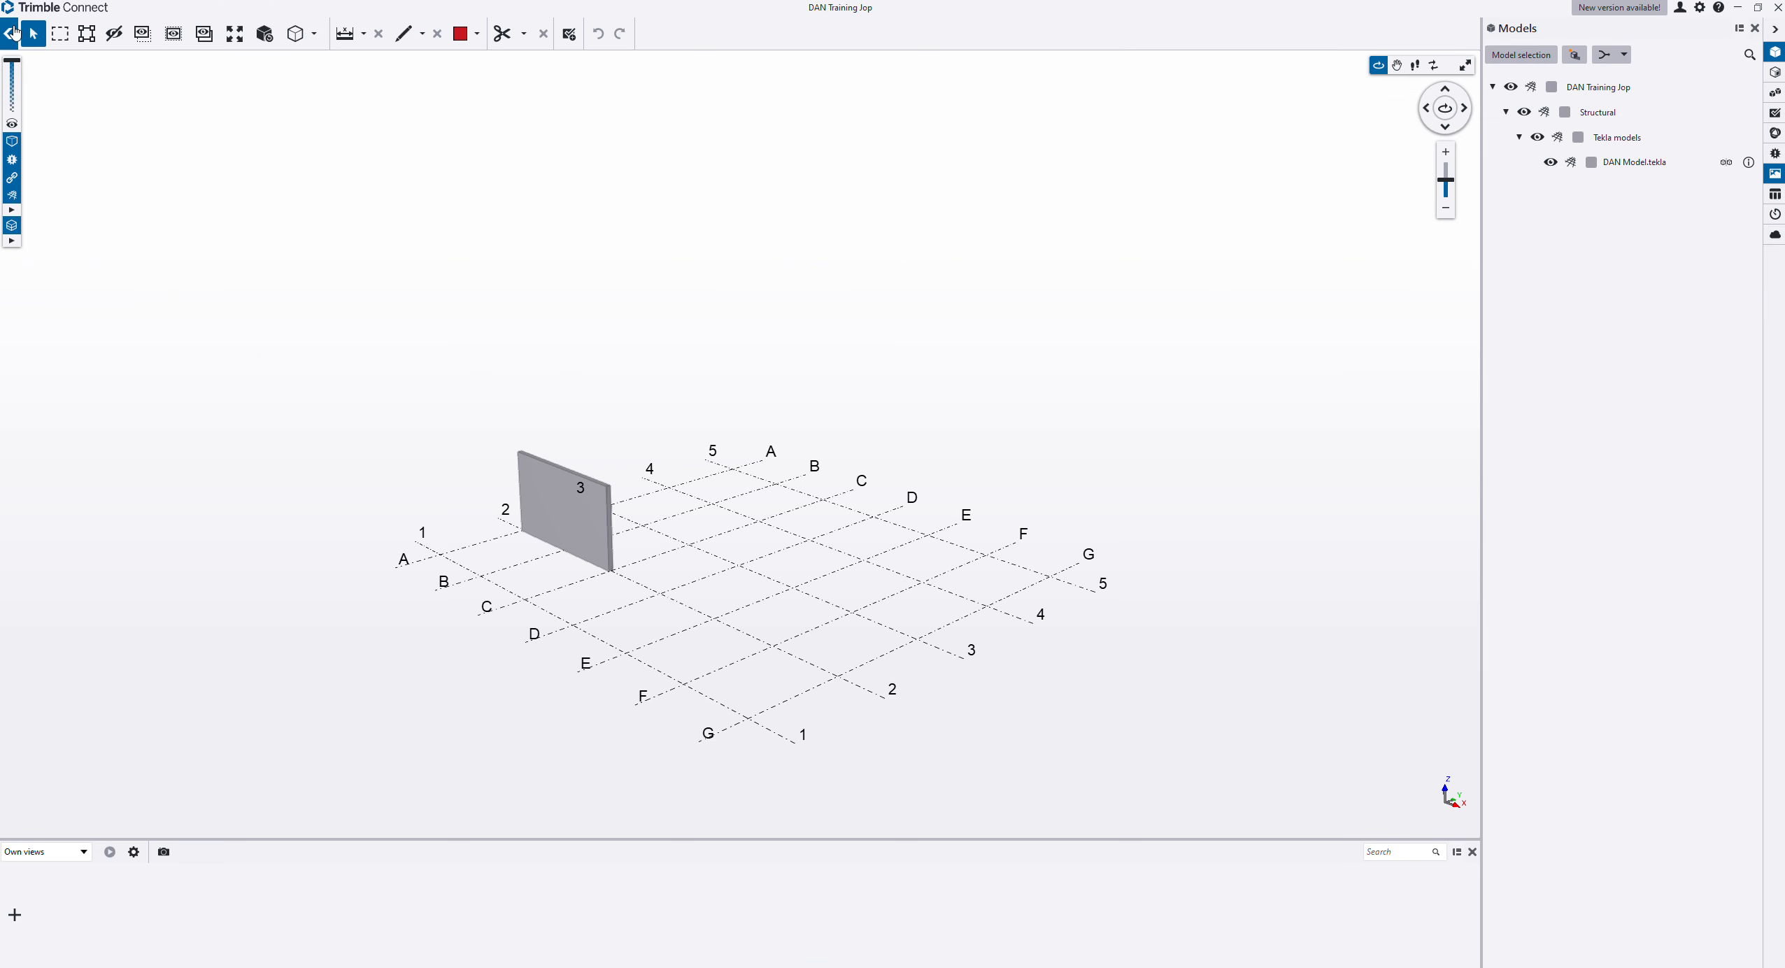
click(14, 33)
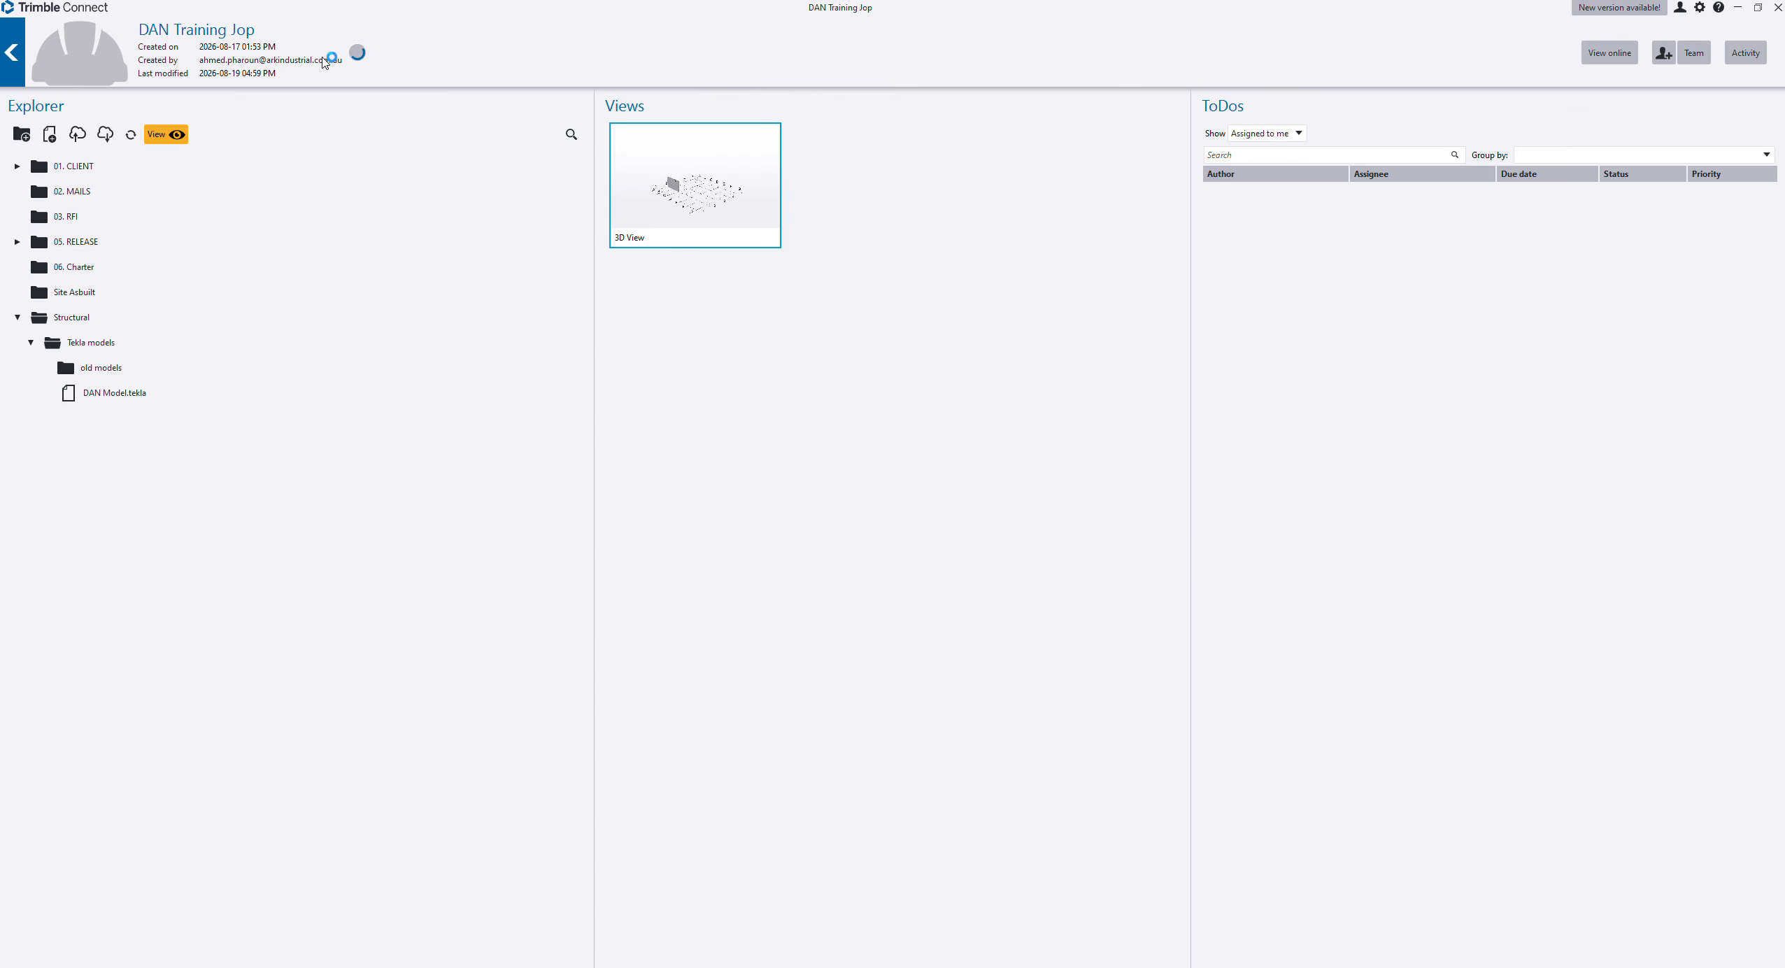
Step: Refresh the DAN Training Jop project, download the updated DAN Model.tekla and inspect its panels in 3D
click(78, 405)
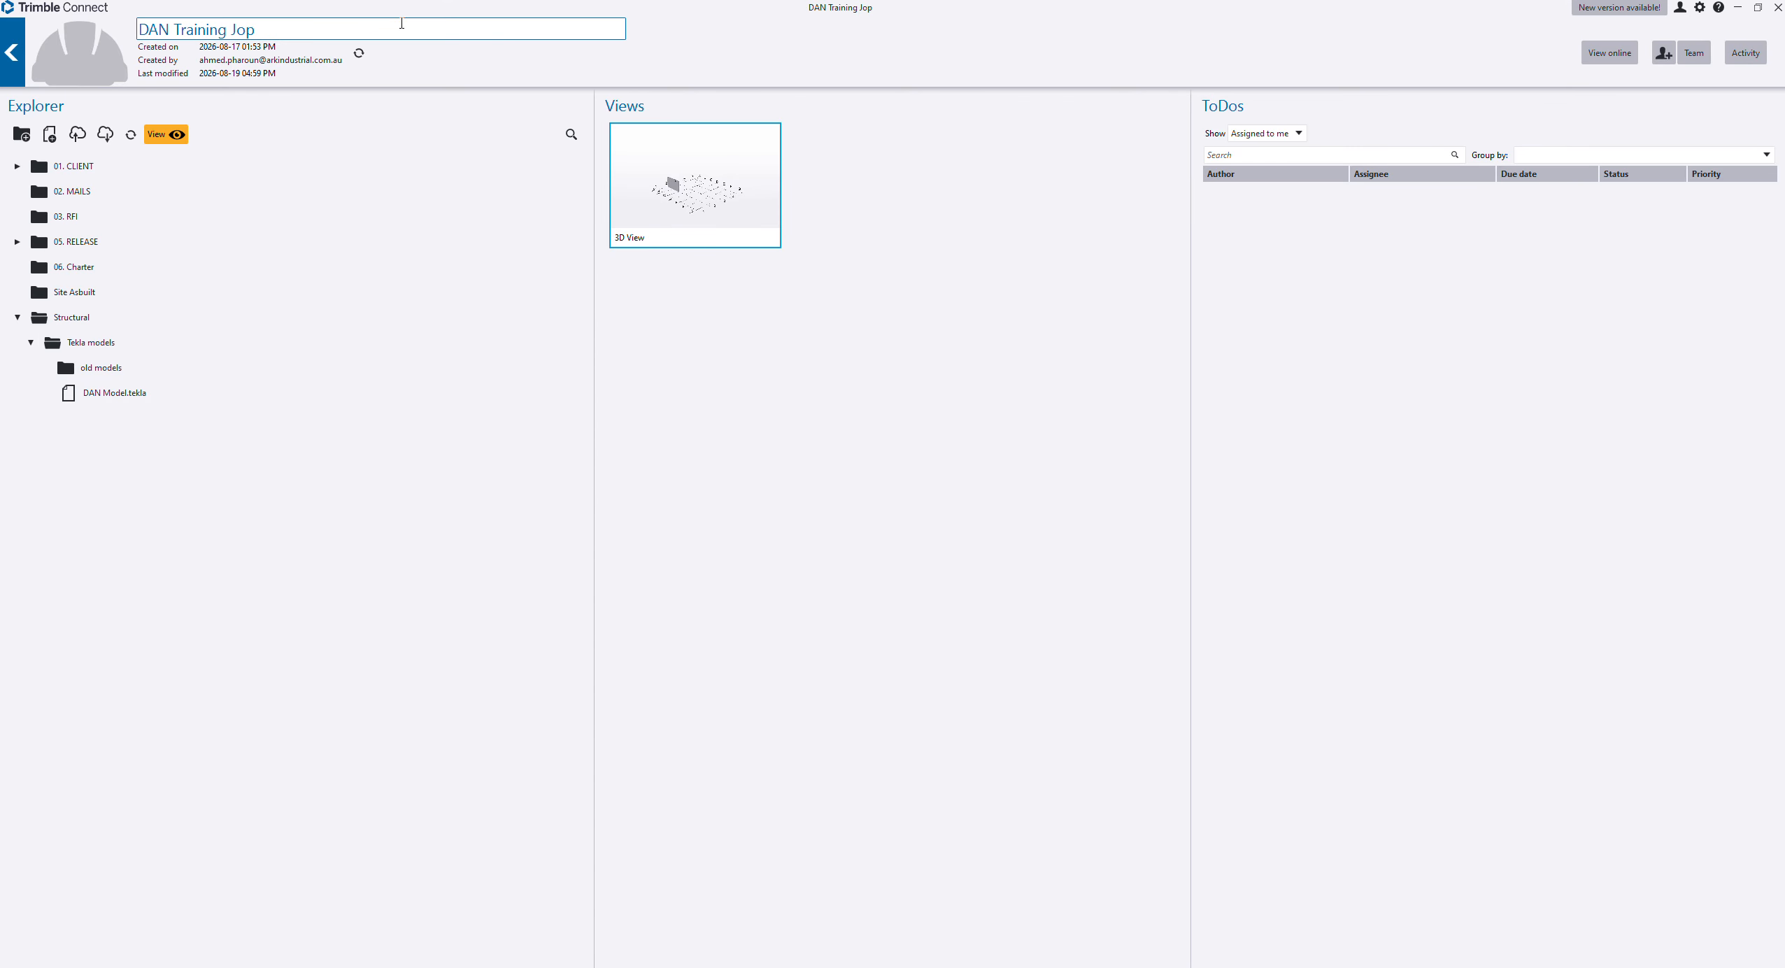
click(360, 54)
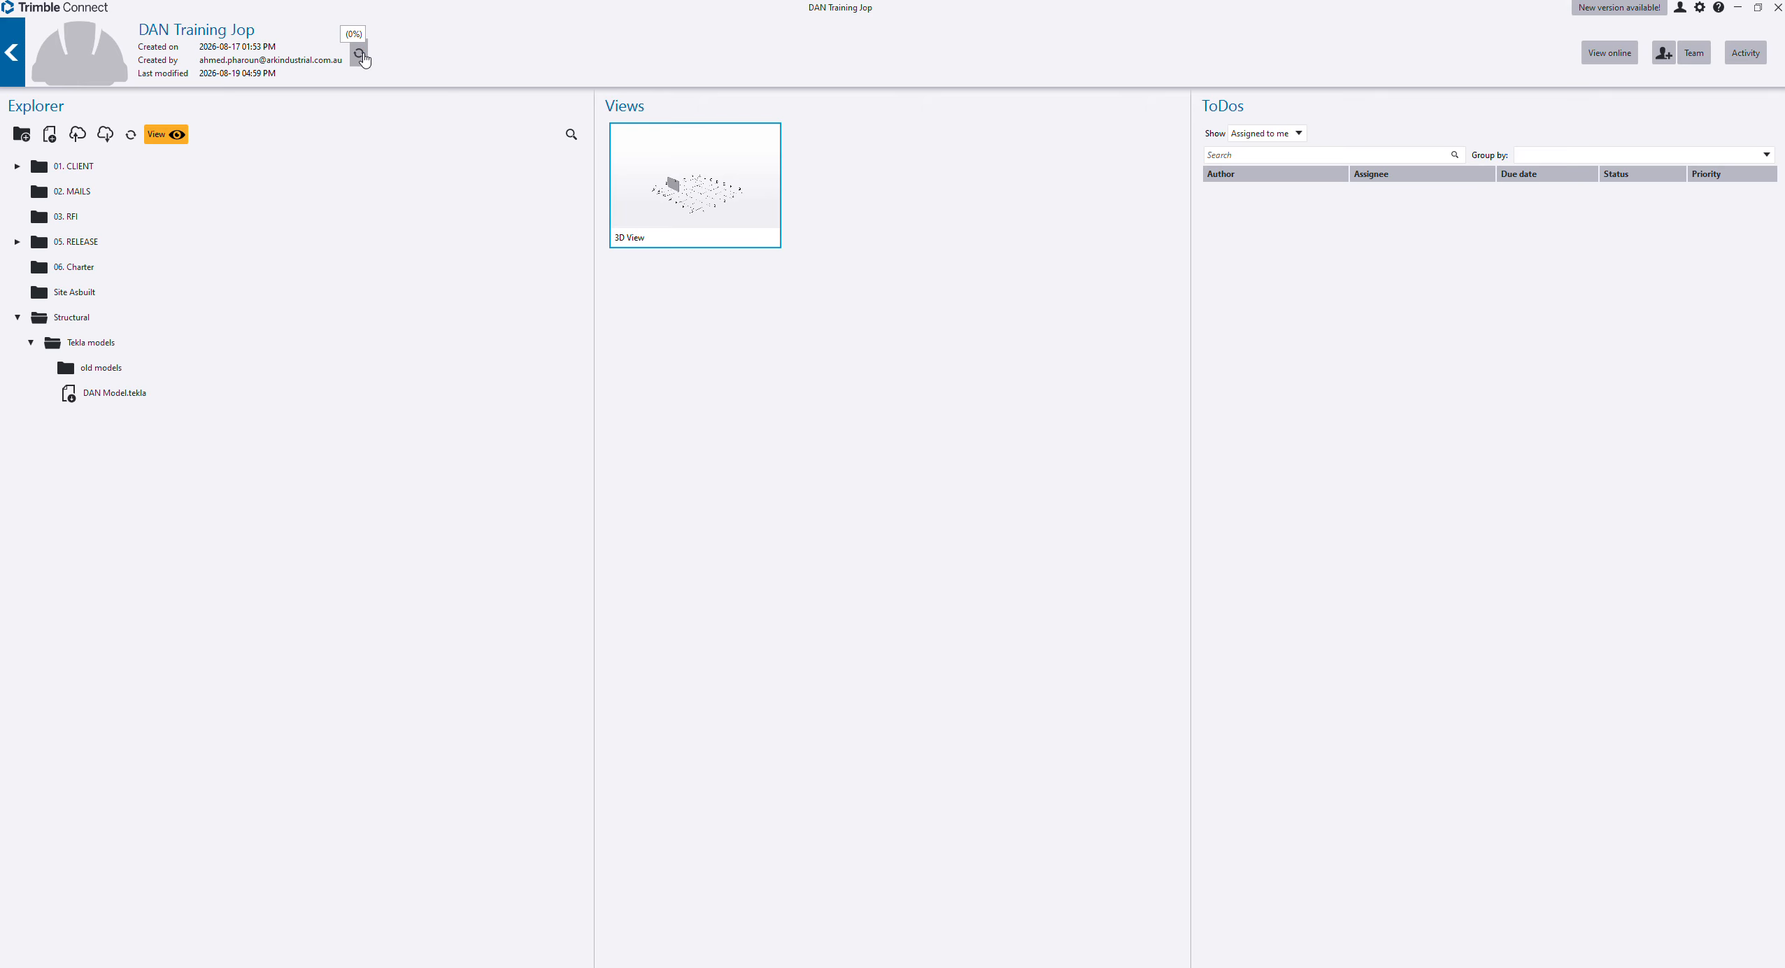
click(73, 404)
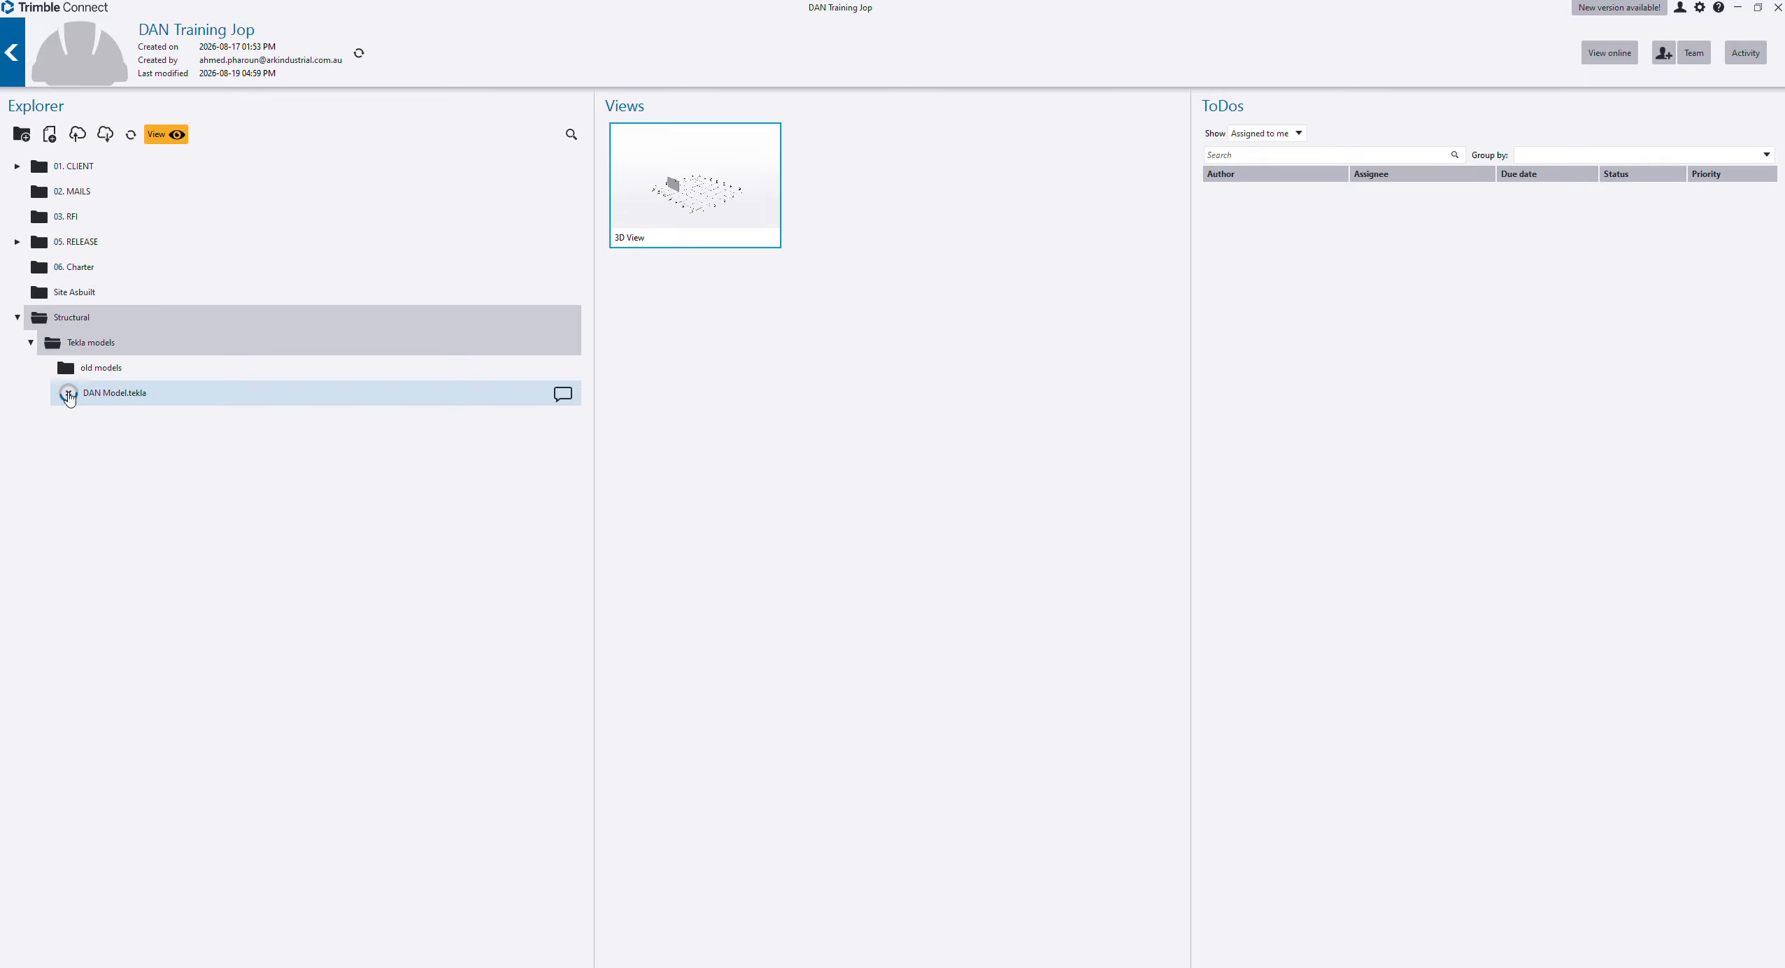
double_click(123, 395)
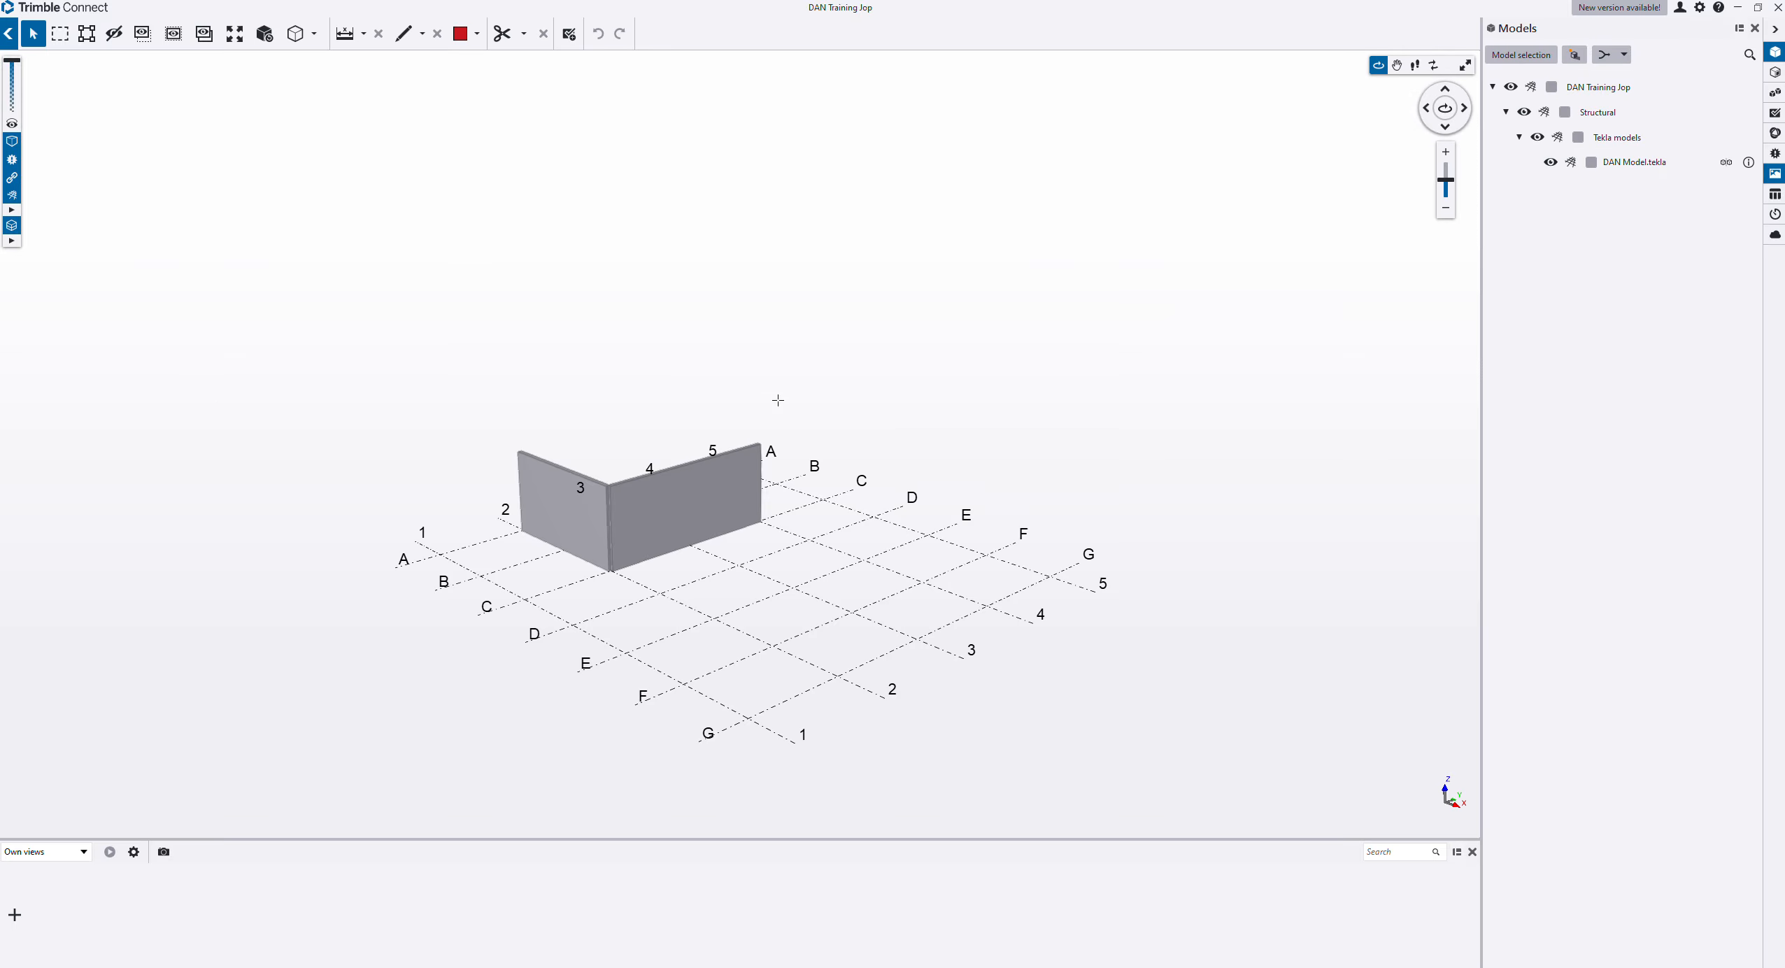
scroll(693, 405, up, 3)
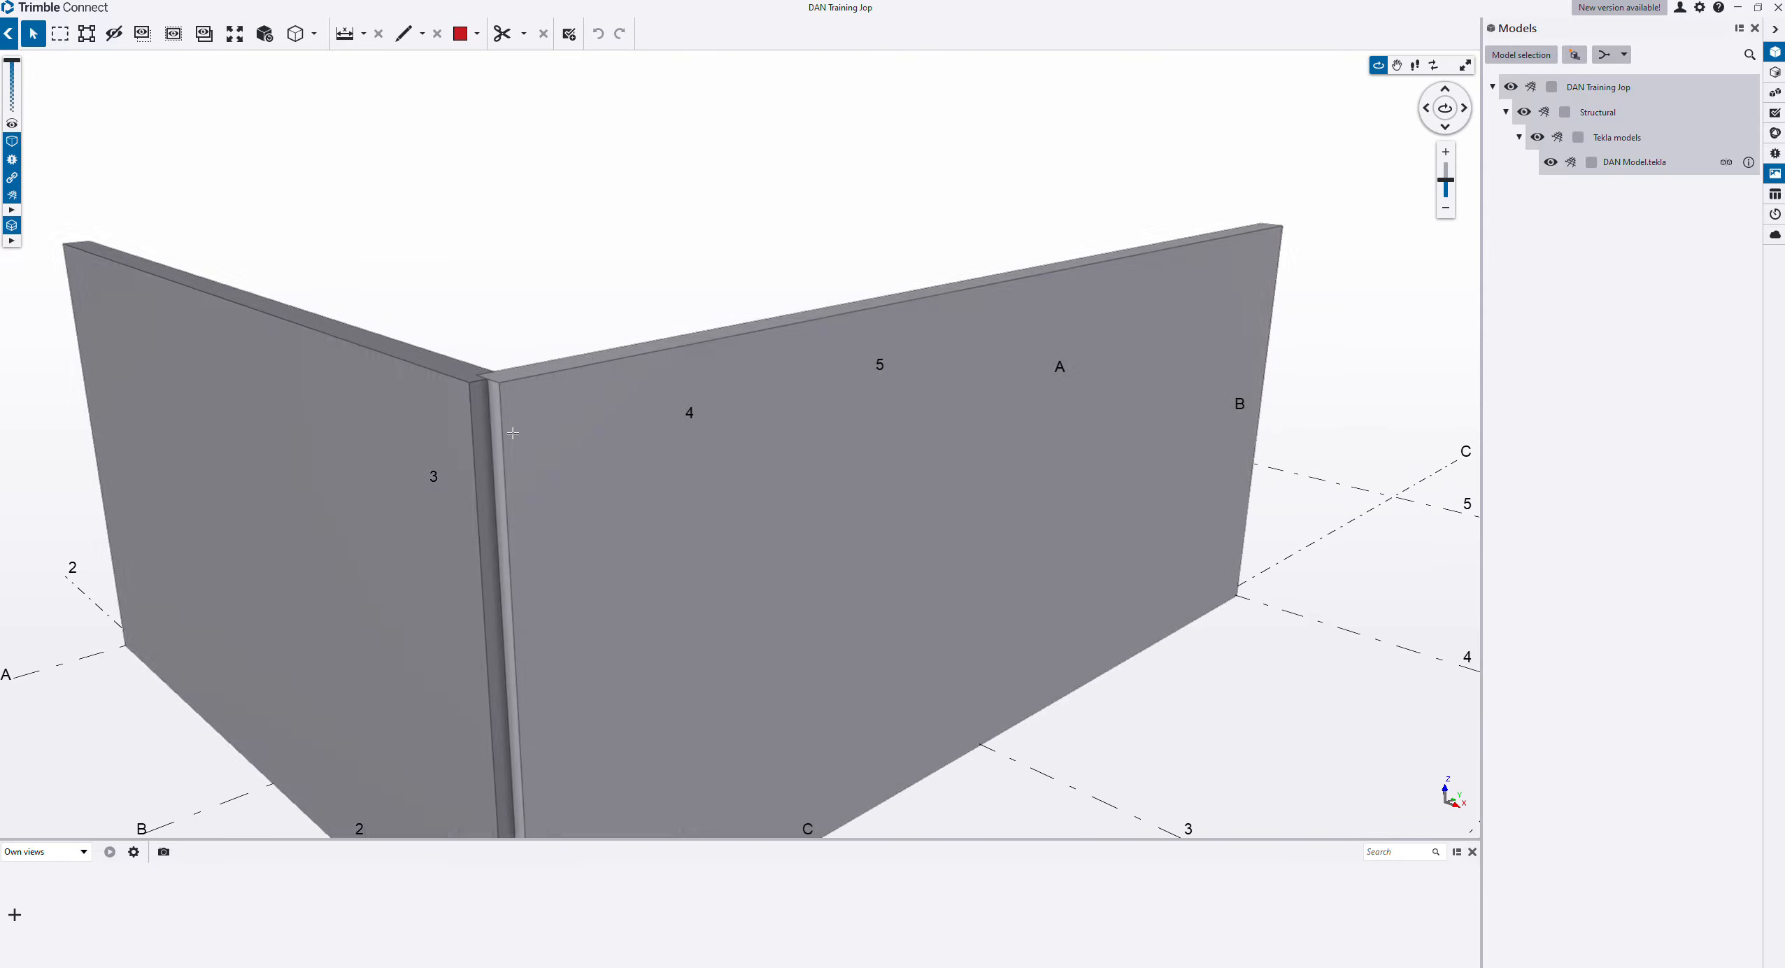
scroll(1044, 386, down, 7)
scroll(1092, 420, down, 4)
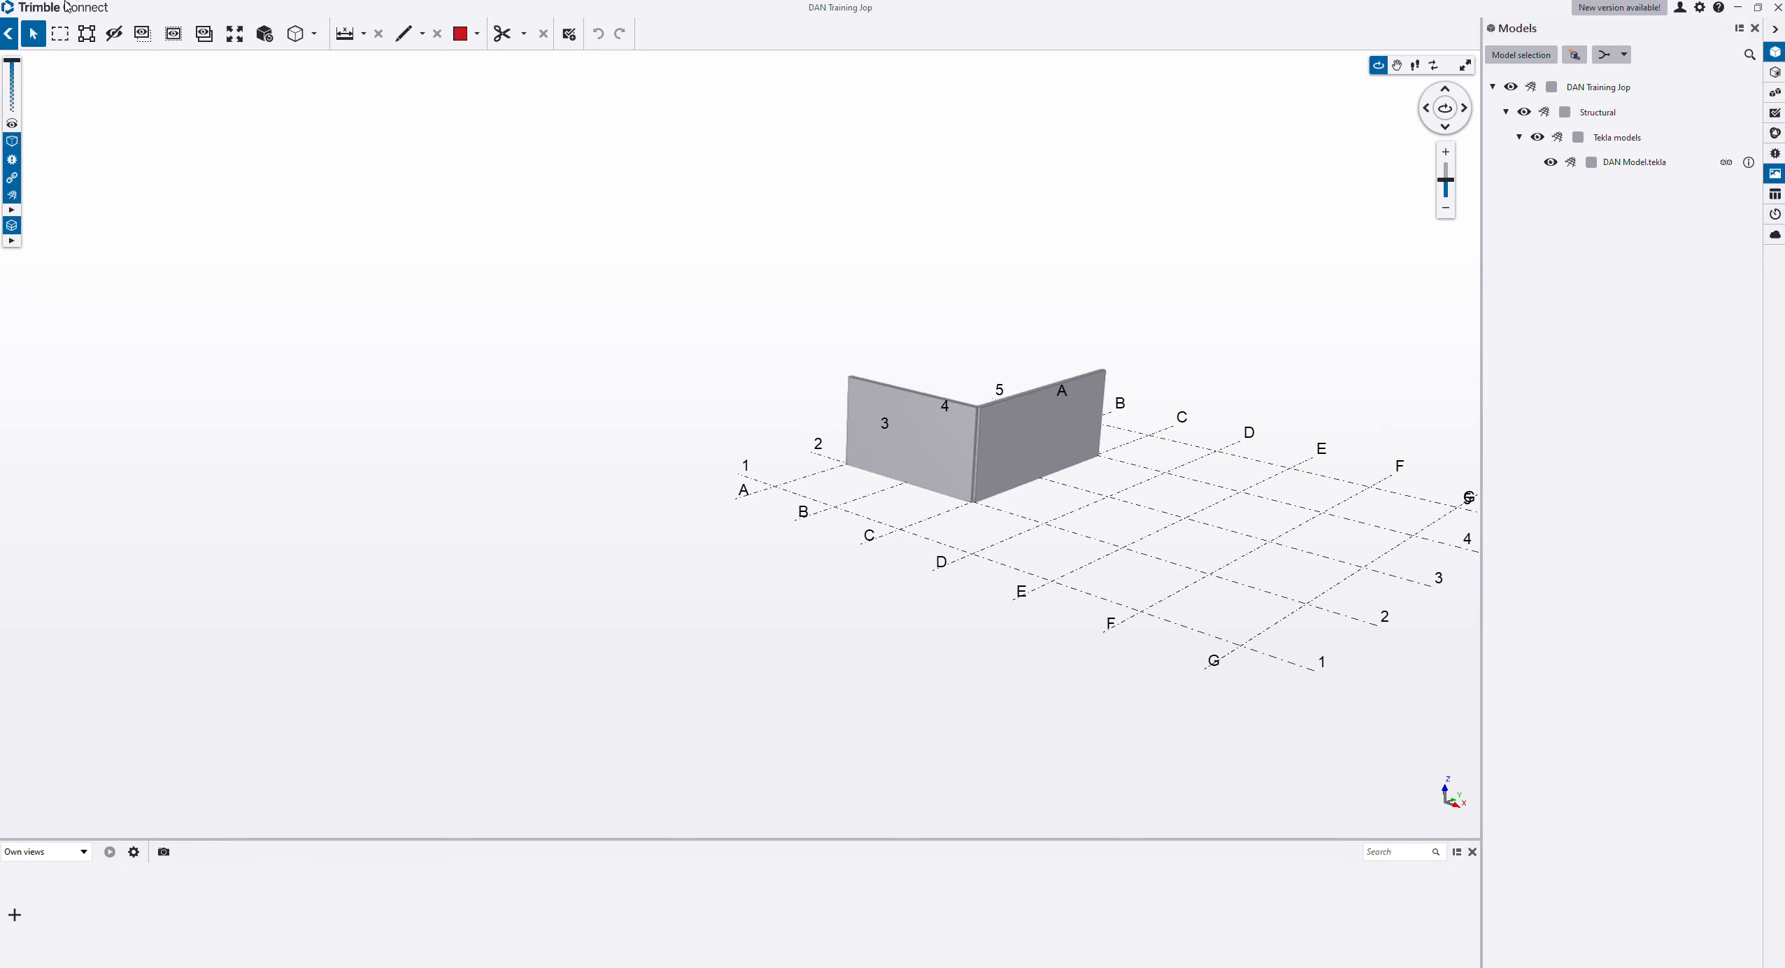
click(10, 35)
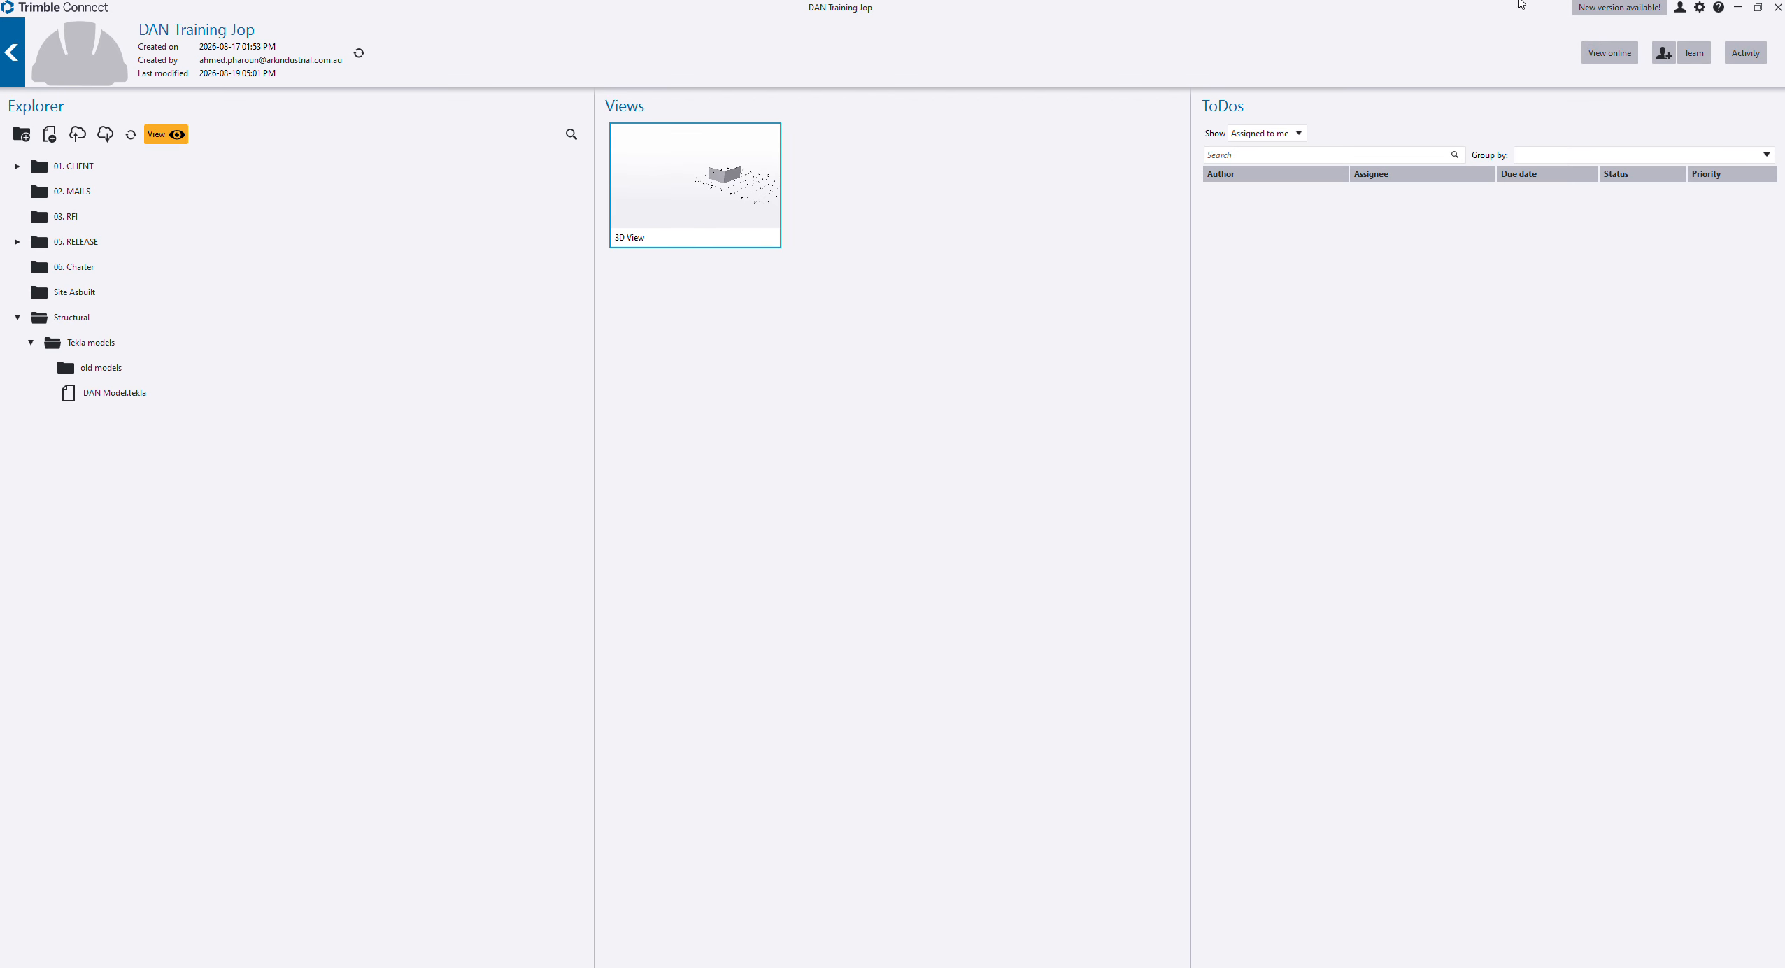
Step: Switch to Tekla Structures, save DAN Model and exit with the license kept reserved, and close the TeklaStructuresModels folder window
click(1737, 7)
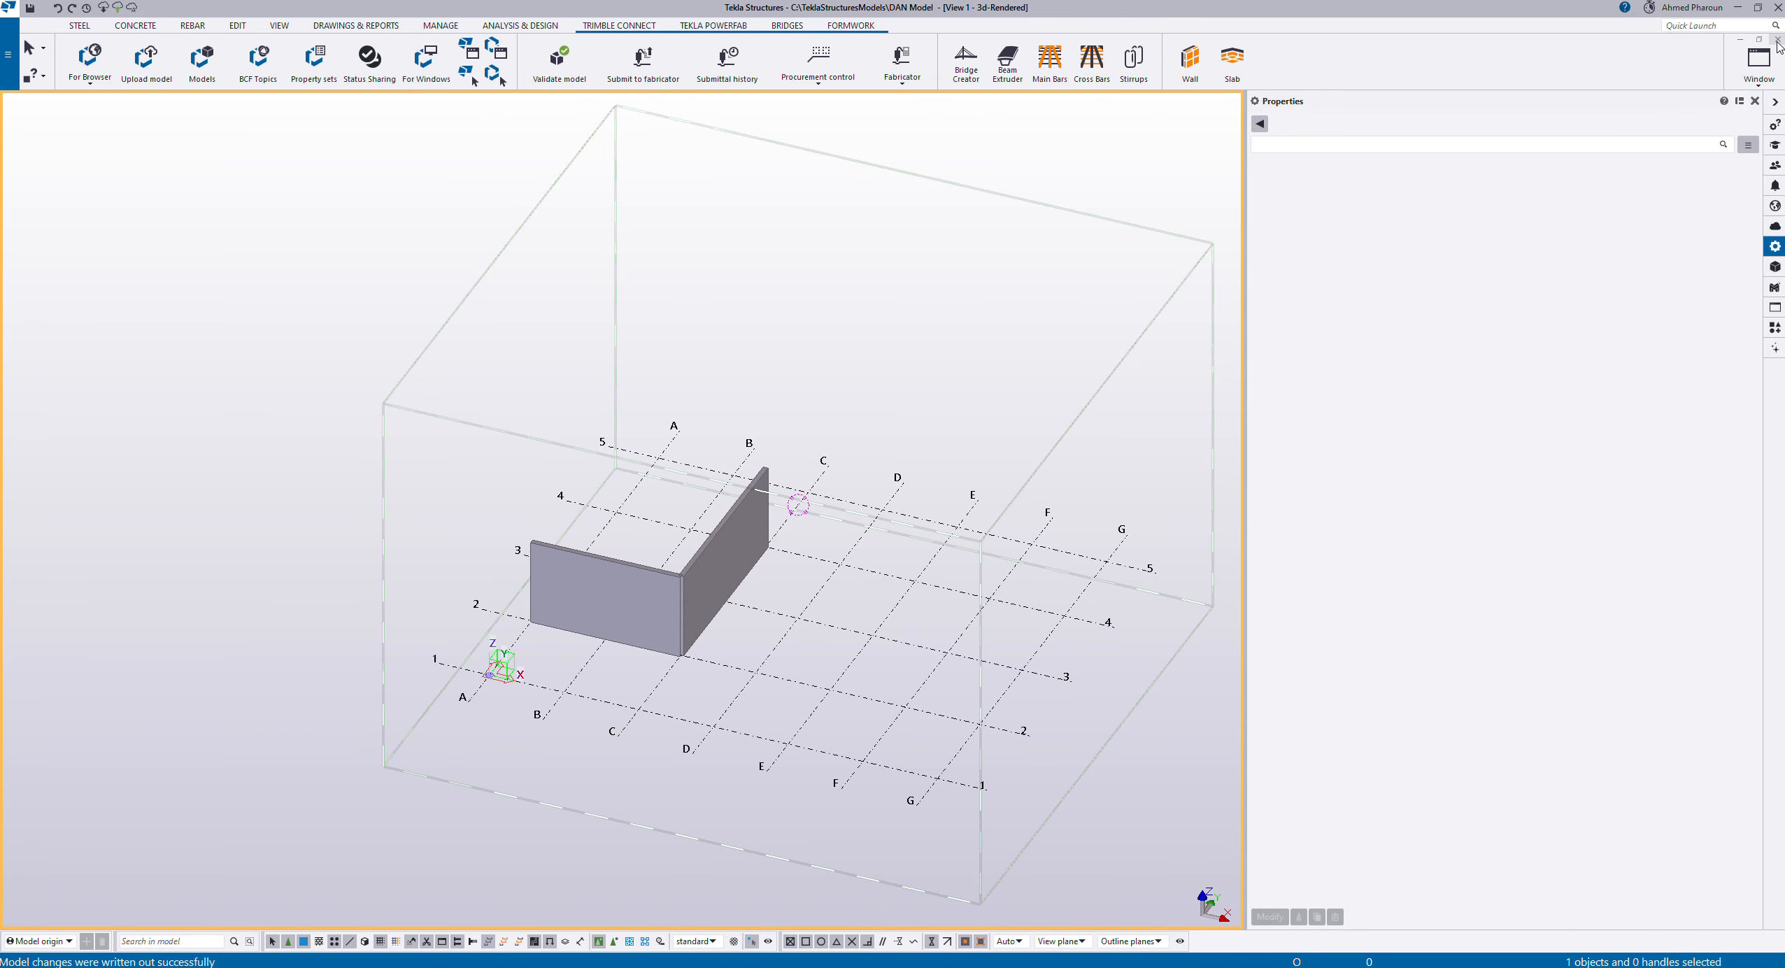
click(1778, 8)
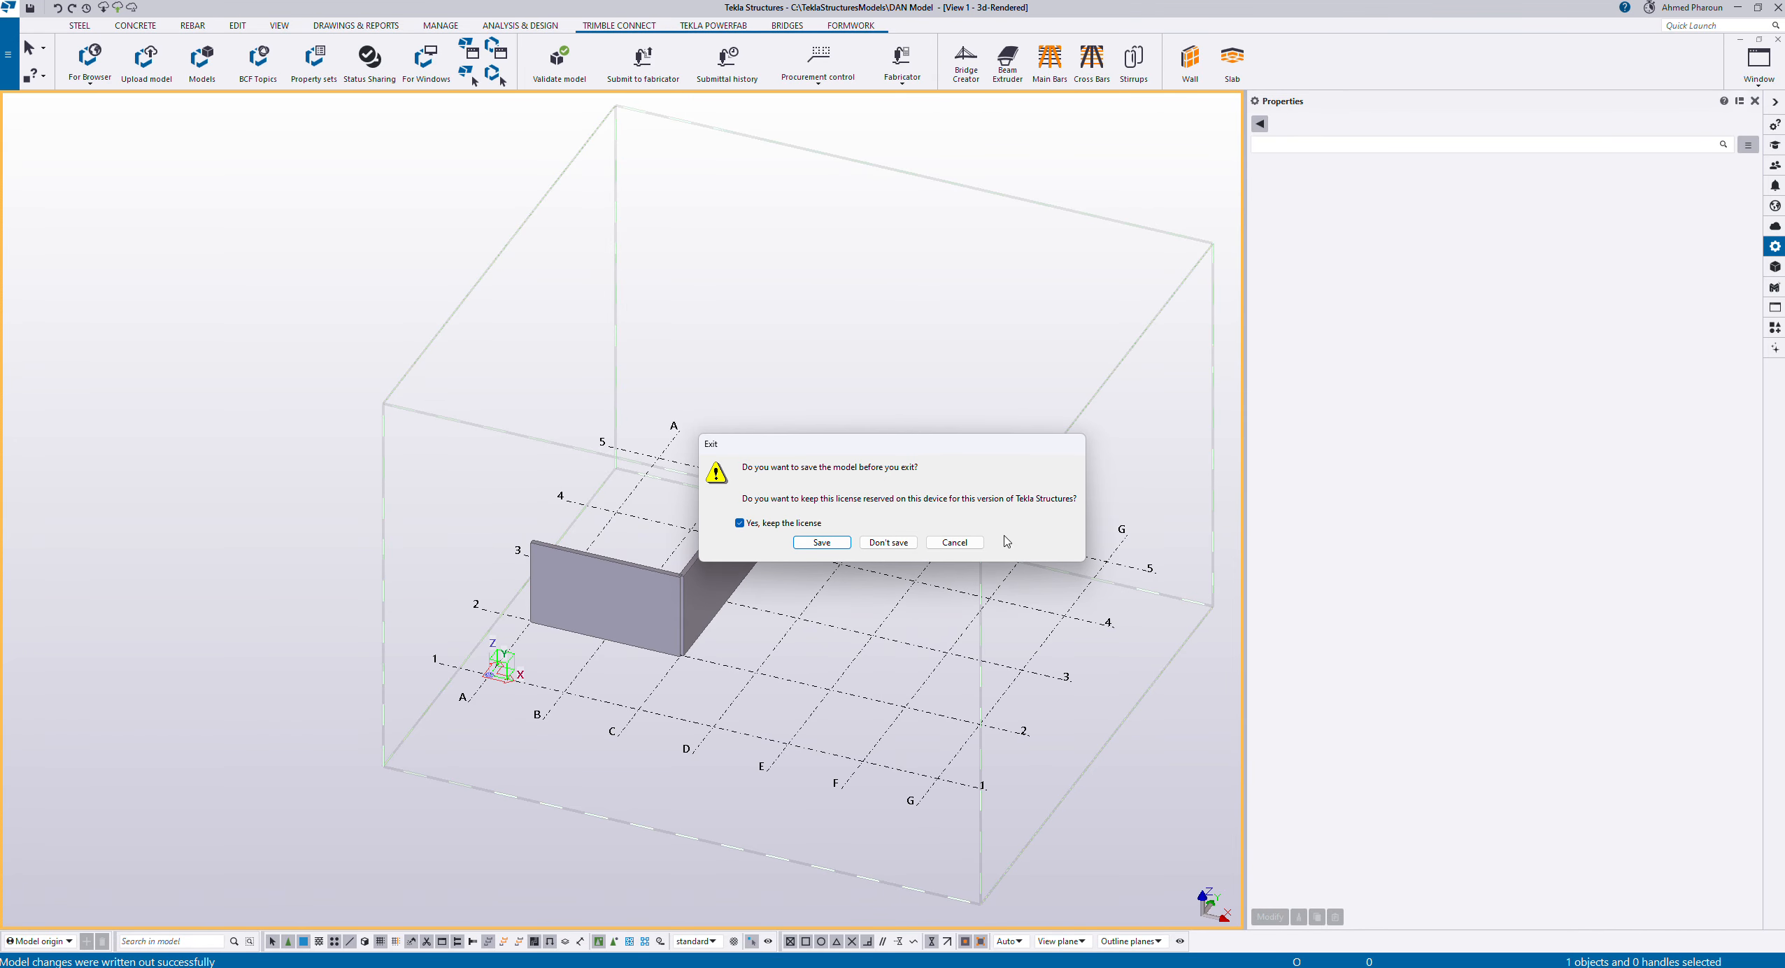
click(825, 543)
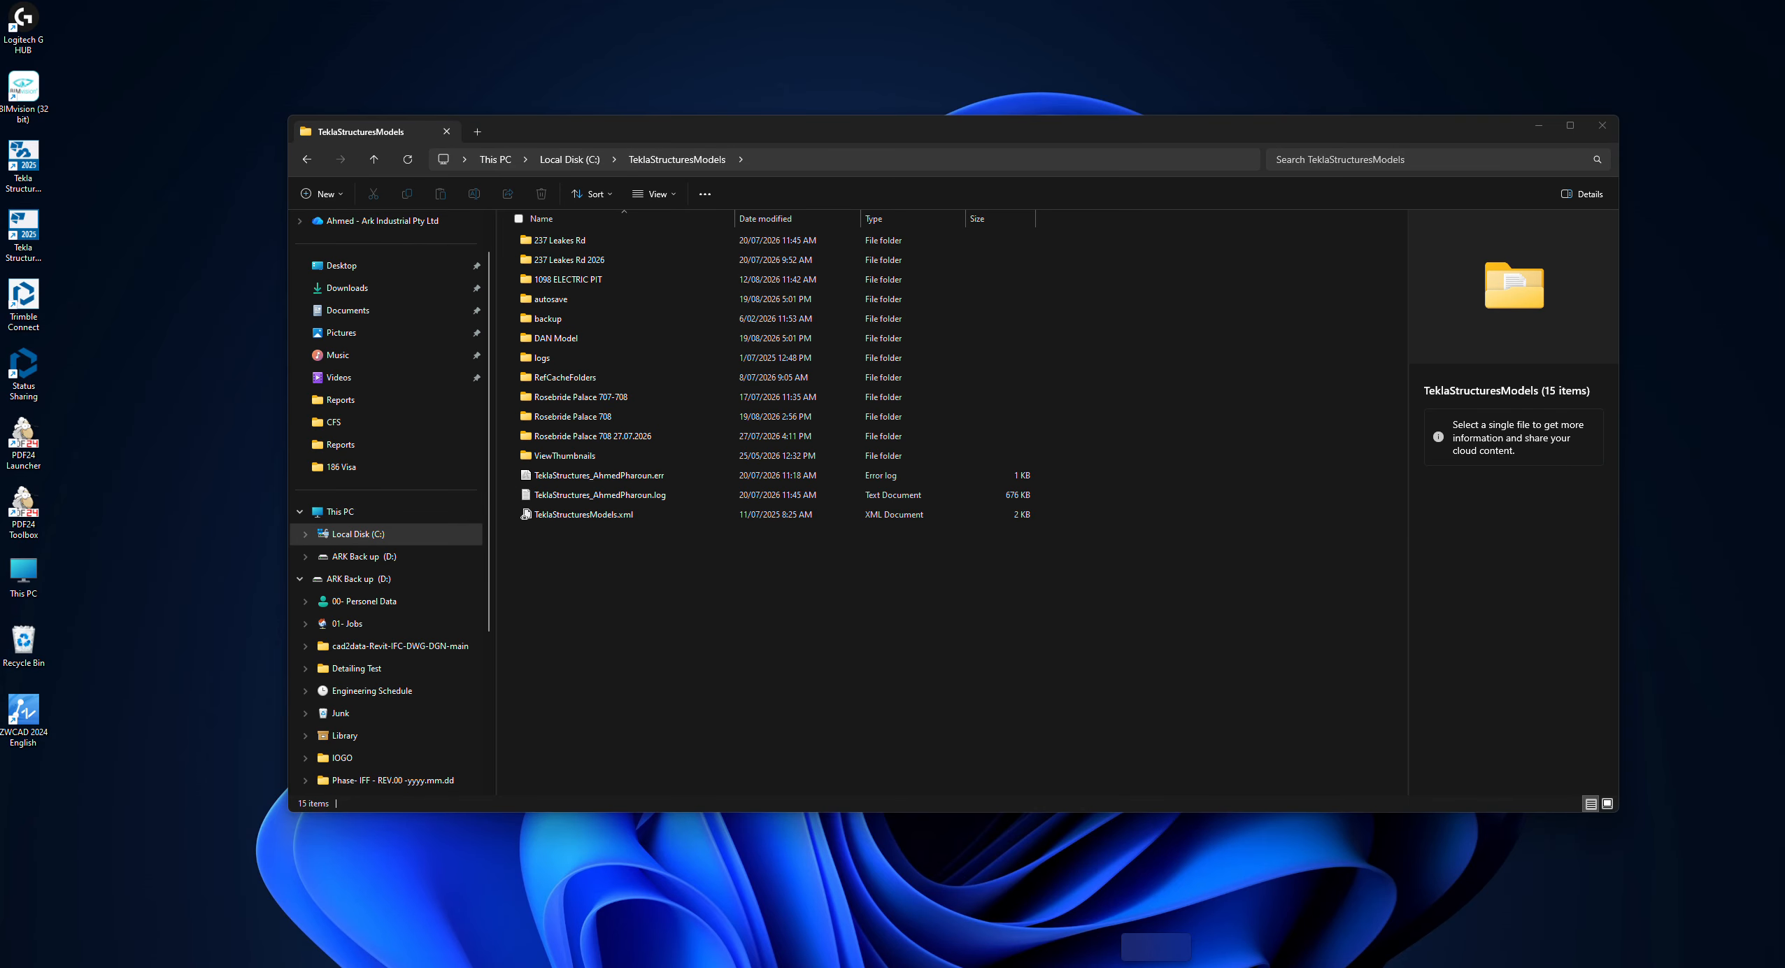
click(1602, 125)
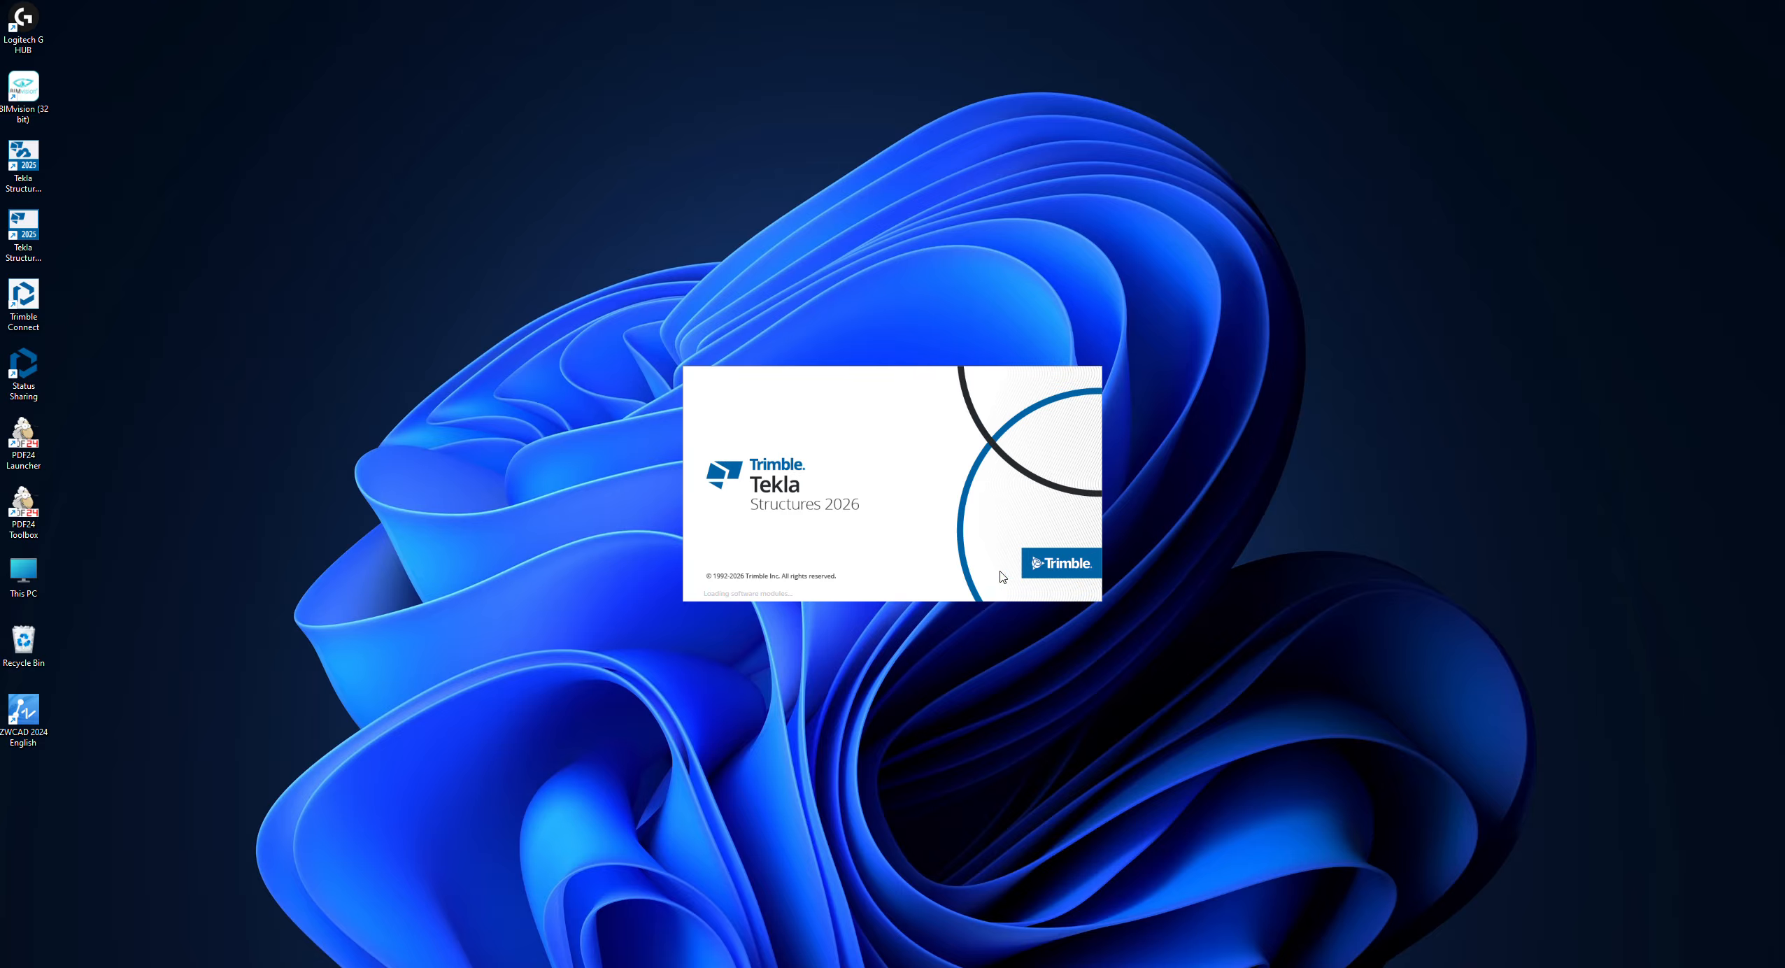